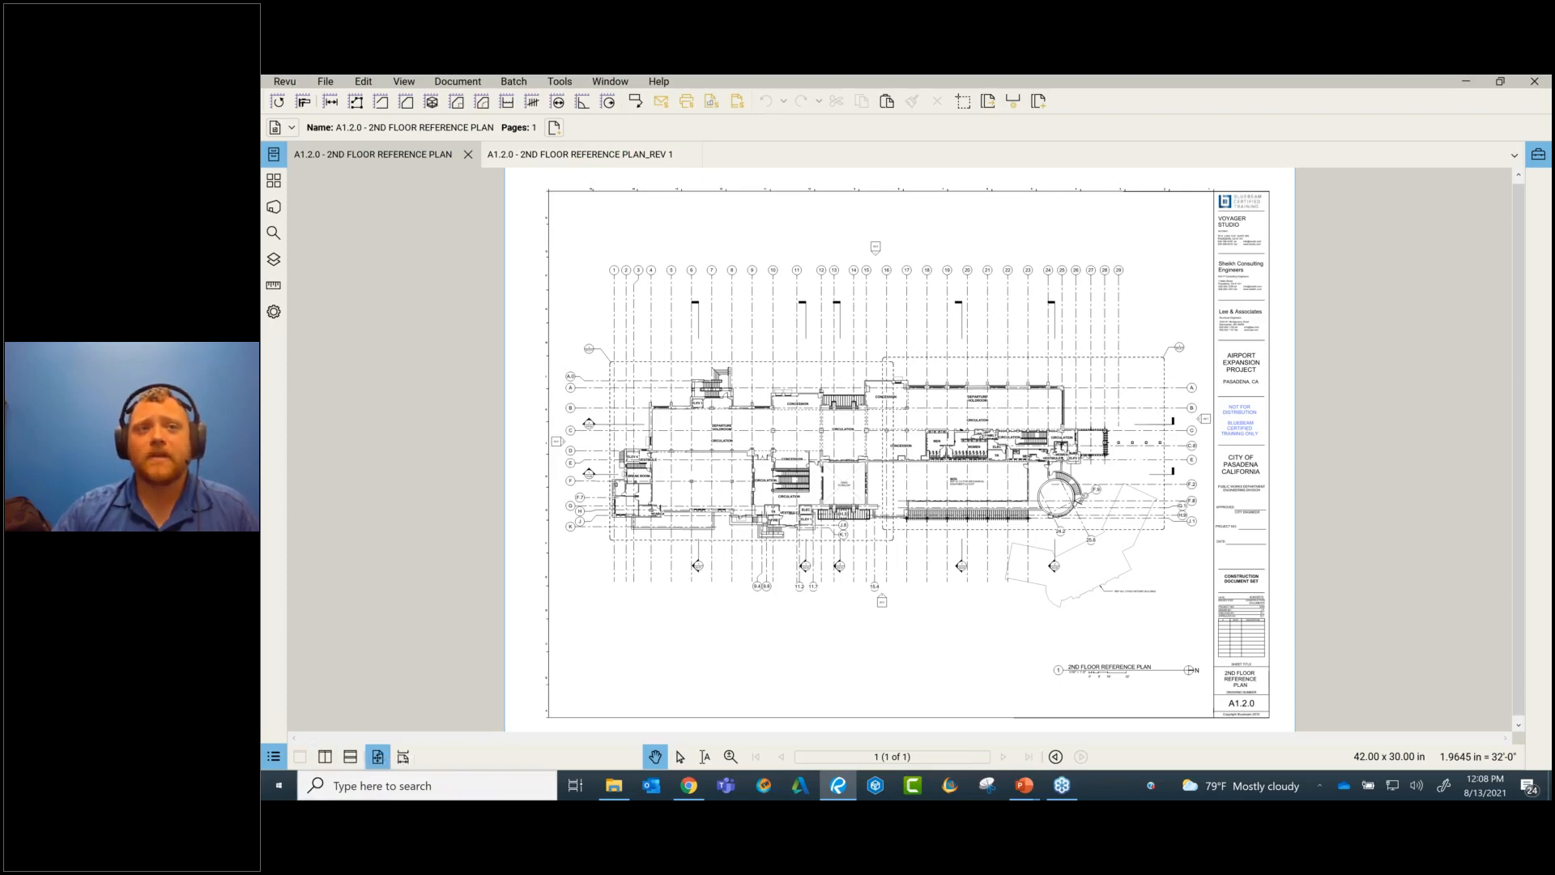
# - Split the view vertically and show A1.2.0 - 2ND FLOOR REFERENCE PLAN_REV 1 beside the original plan
pyautogui.click(325, 756)
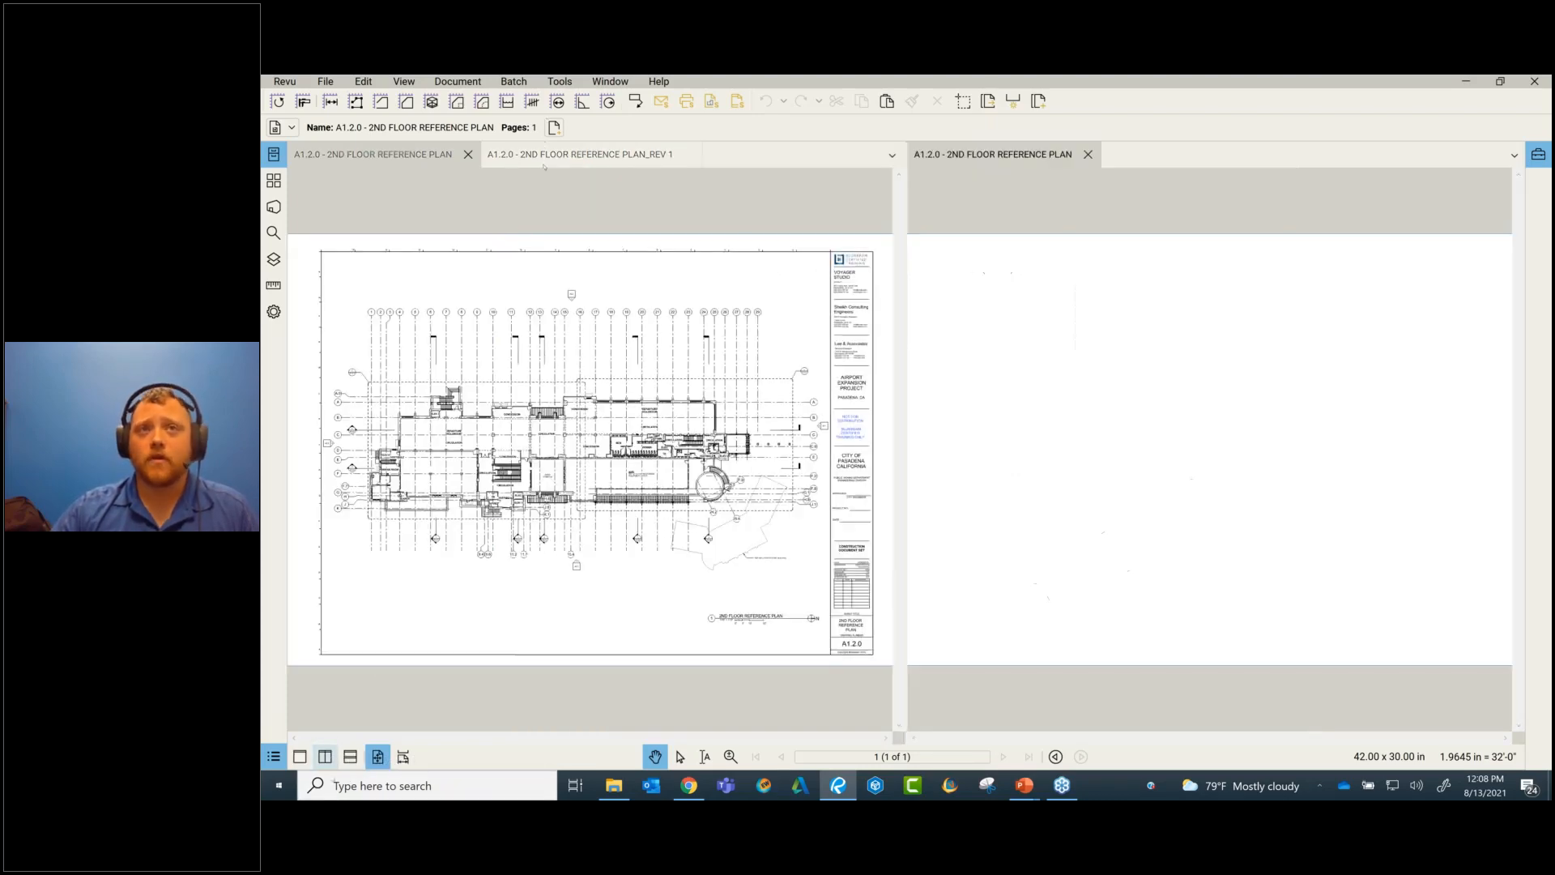
pyautogui.click(544, 164)
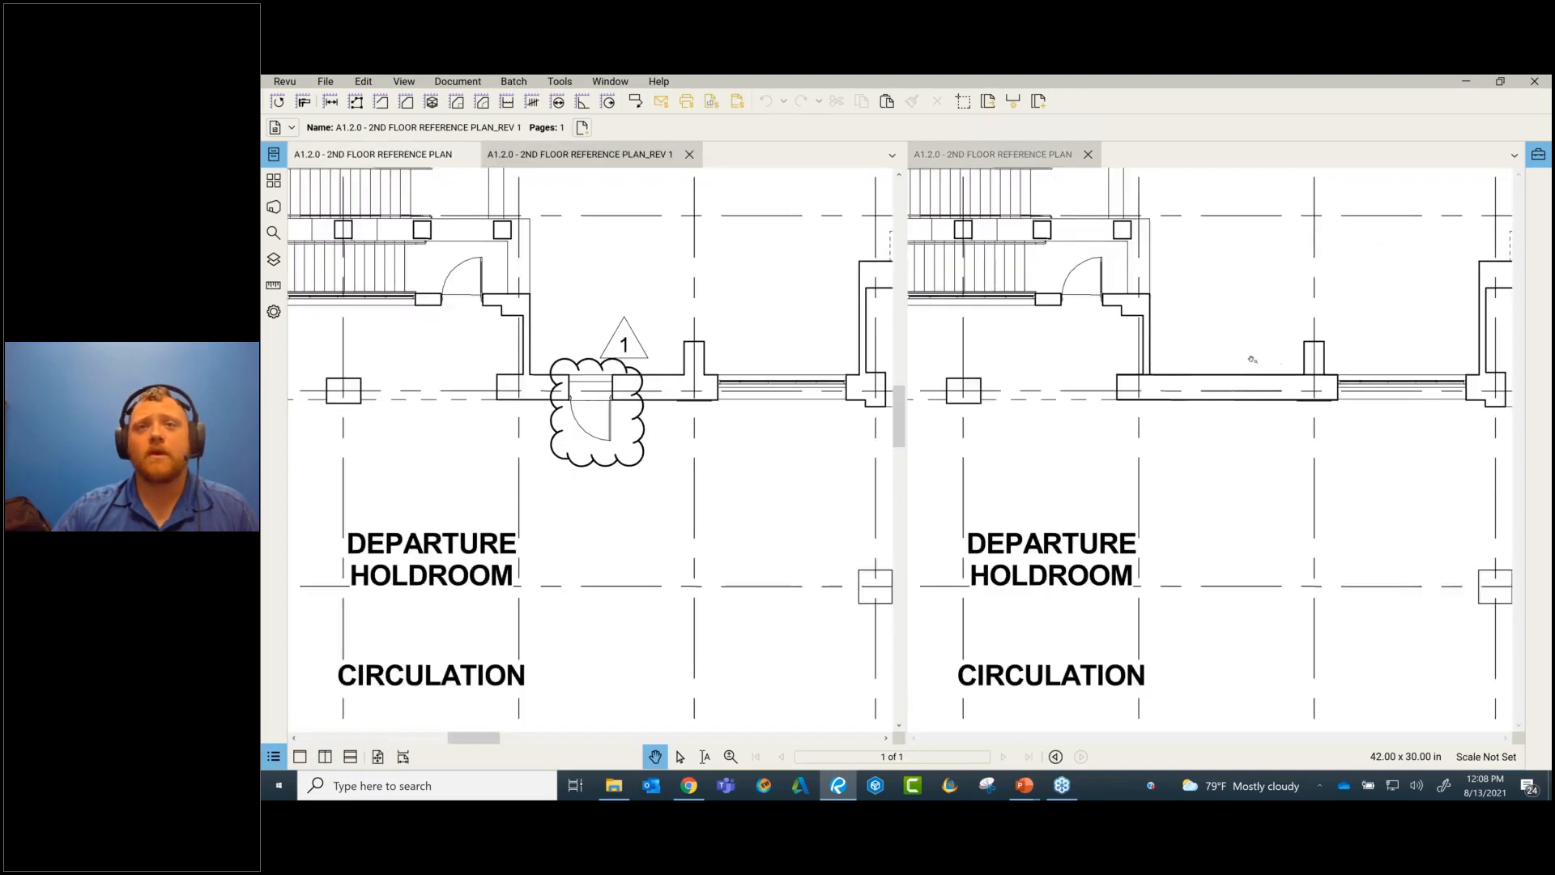
pyautogui.click(403, 81)
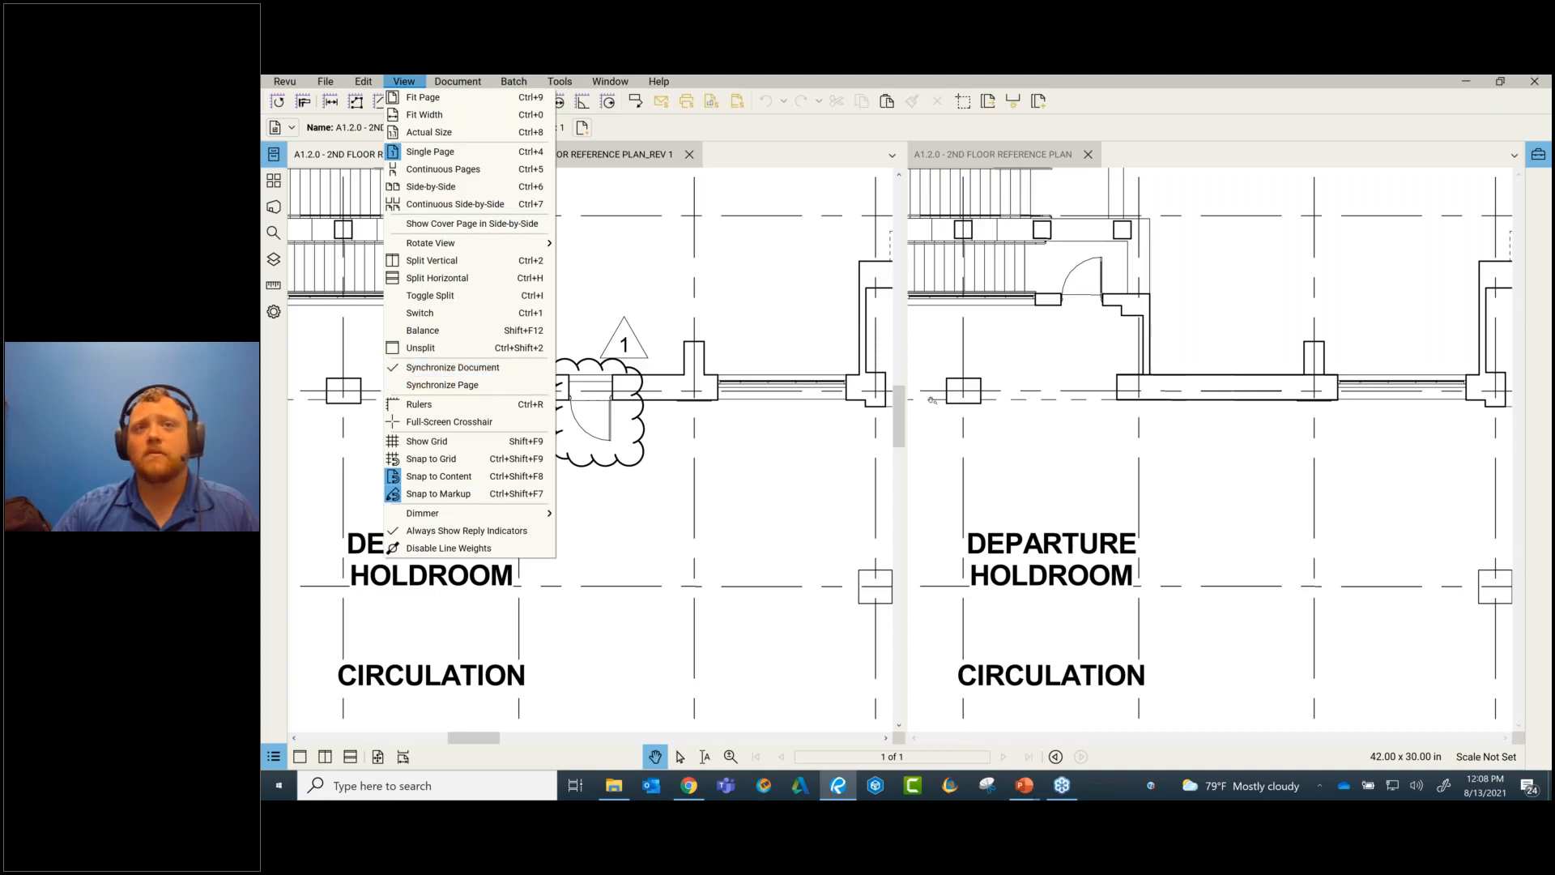
pyautogui.click(784, 421)
# - Examine the clouded door revisions around ELEV 3 against the original in the synchronized views, and close the second view
pyautogui.scroll(-3, 780, 425)
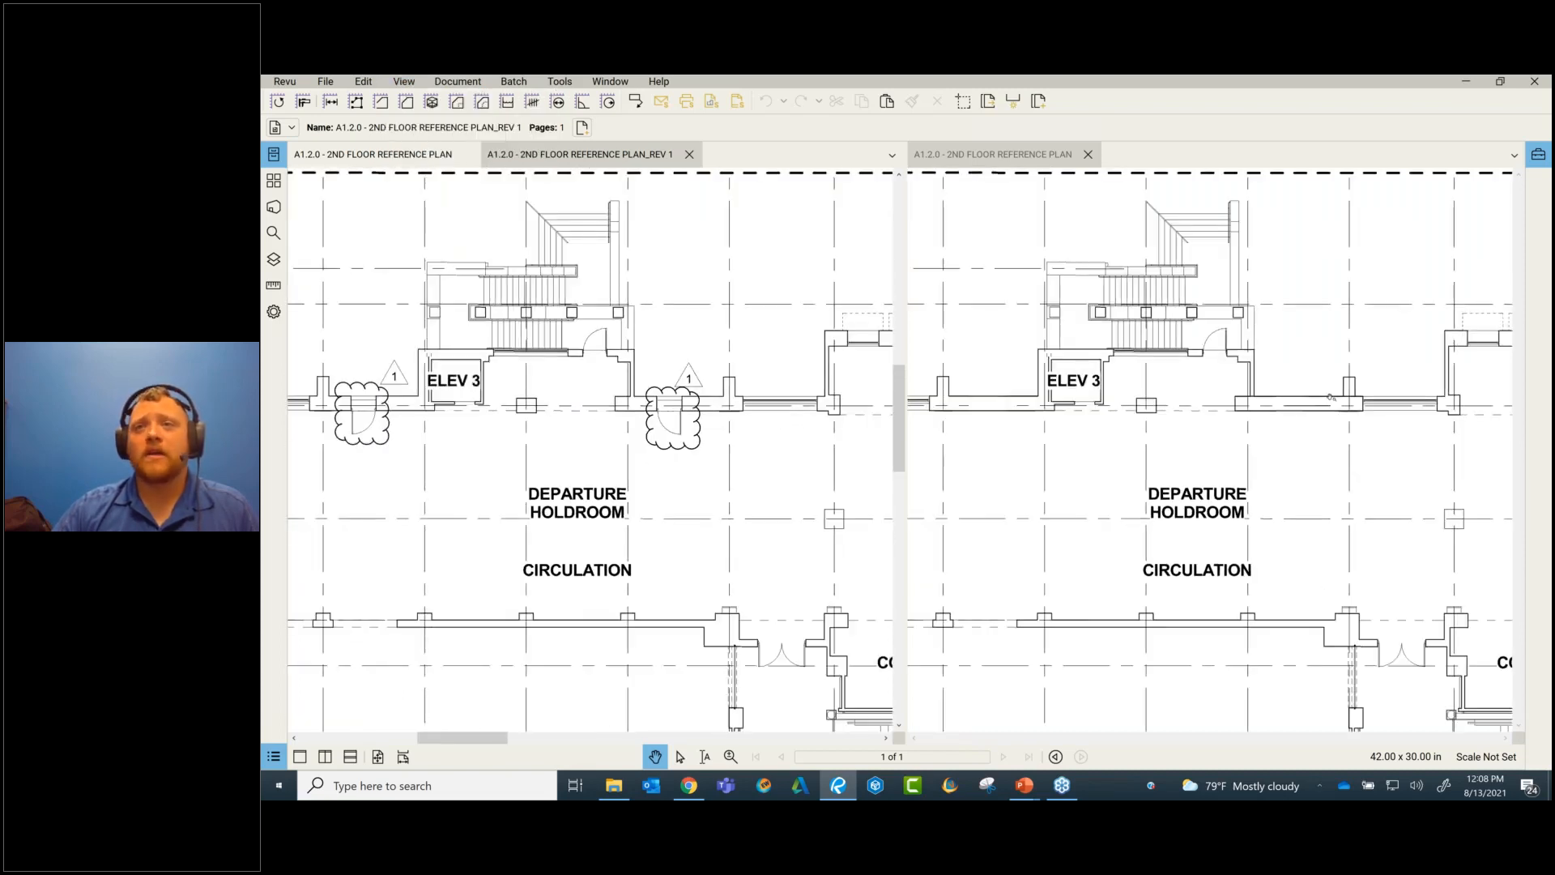
pyautogui.scroll(5, 1334, 407)
pyautogui.moveTo(1333, 407); pyautogui.dragTo(882, 356)
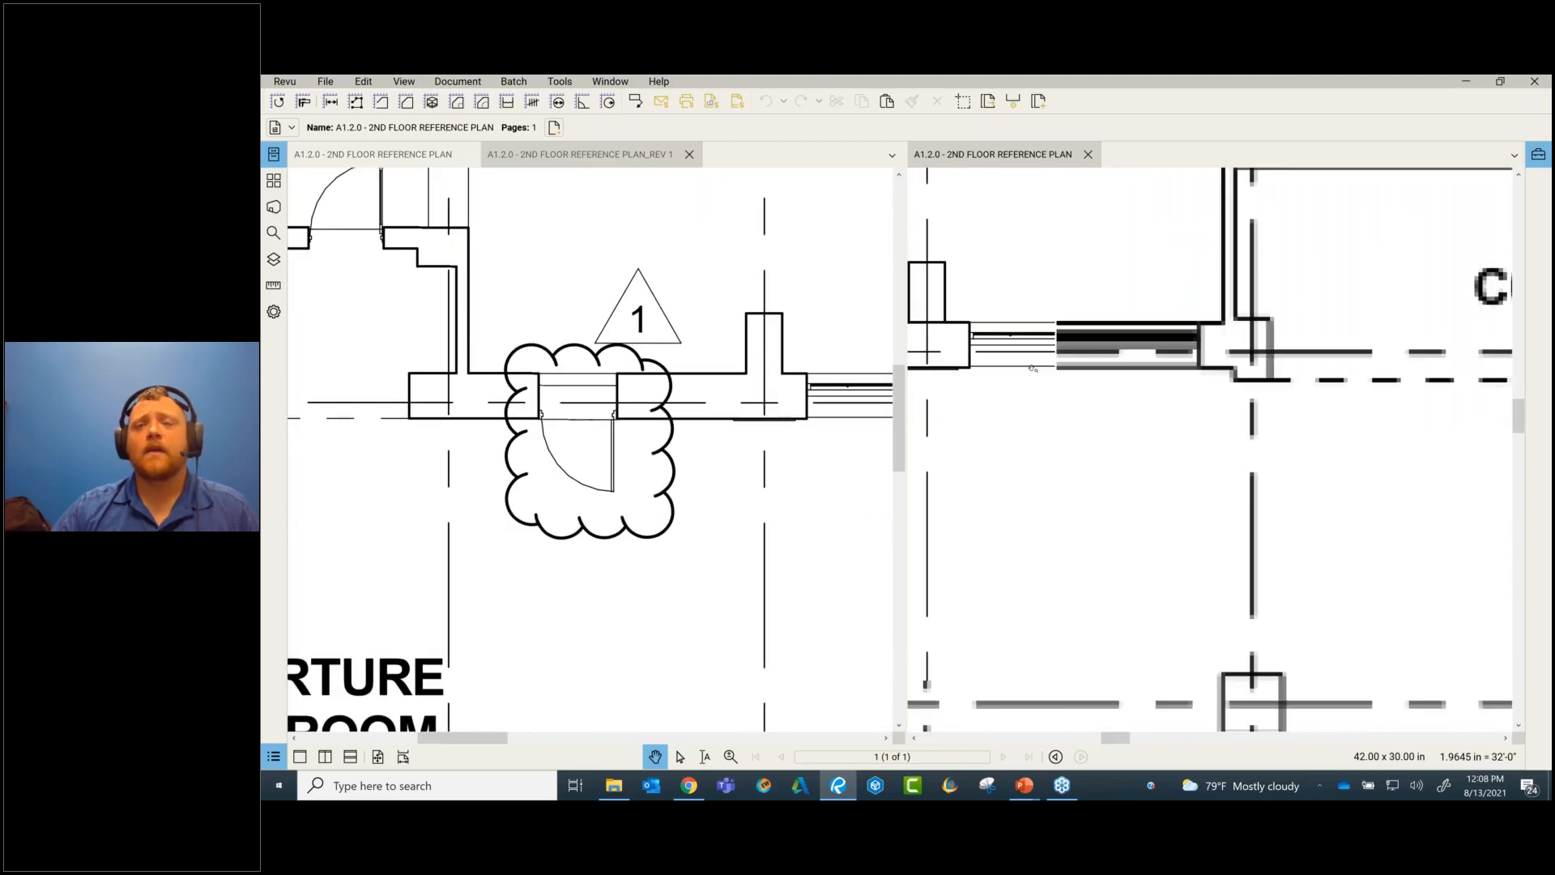
pyautogui.scroll(-5, 1178, 362)
pyautogui.moveTo(1156, 416); pyautogui.dragTo(1270, 370)
pyautogui.moveTo(1013, 348); pyautogui.dragTo(1383, 435)
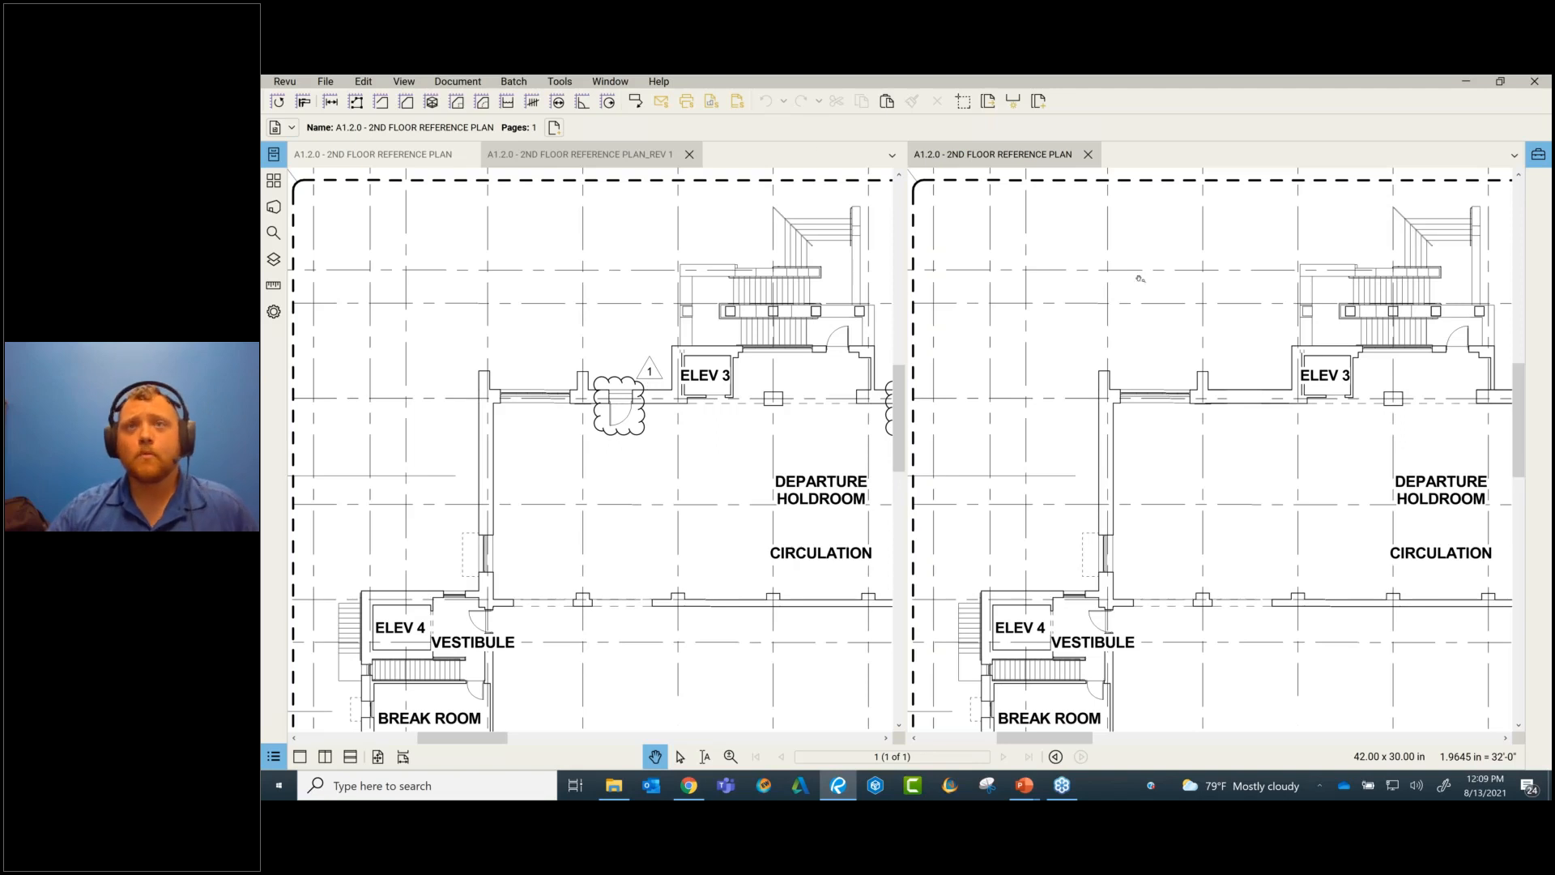
pyautogui.click(1087, 154)
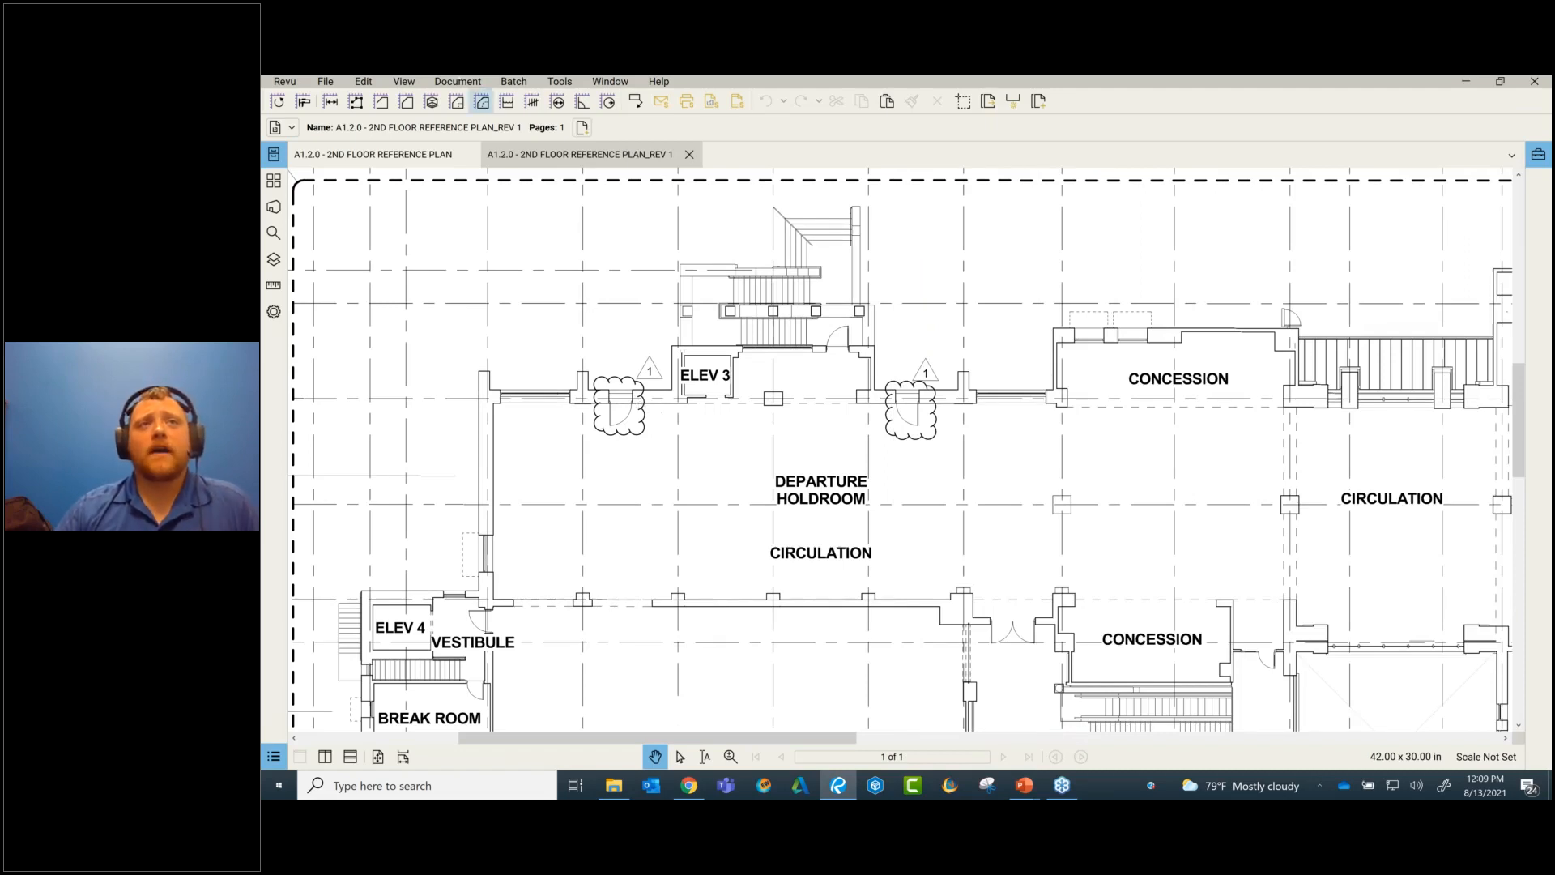
# - Start Compare Documents and review the page range and document choices for Document A, keeping all pages of the REV 1 plan
pyautogui.click(459, 82)
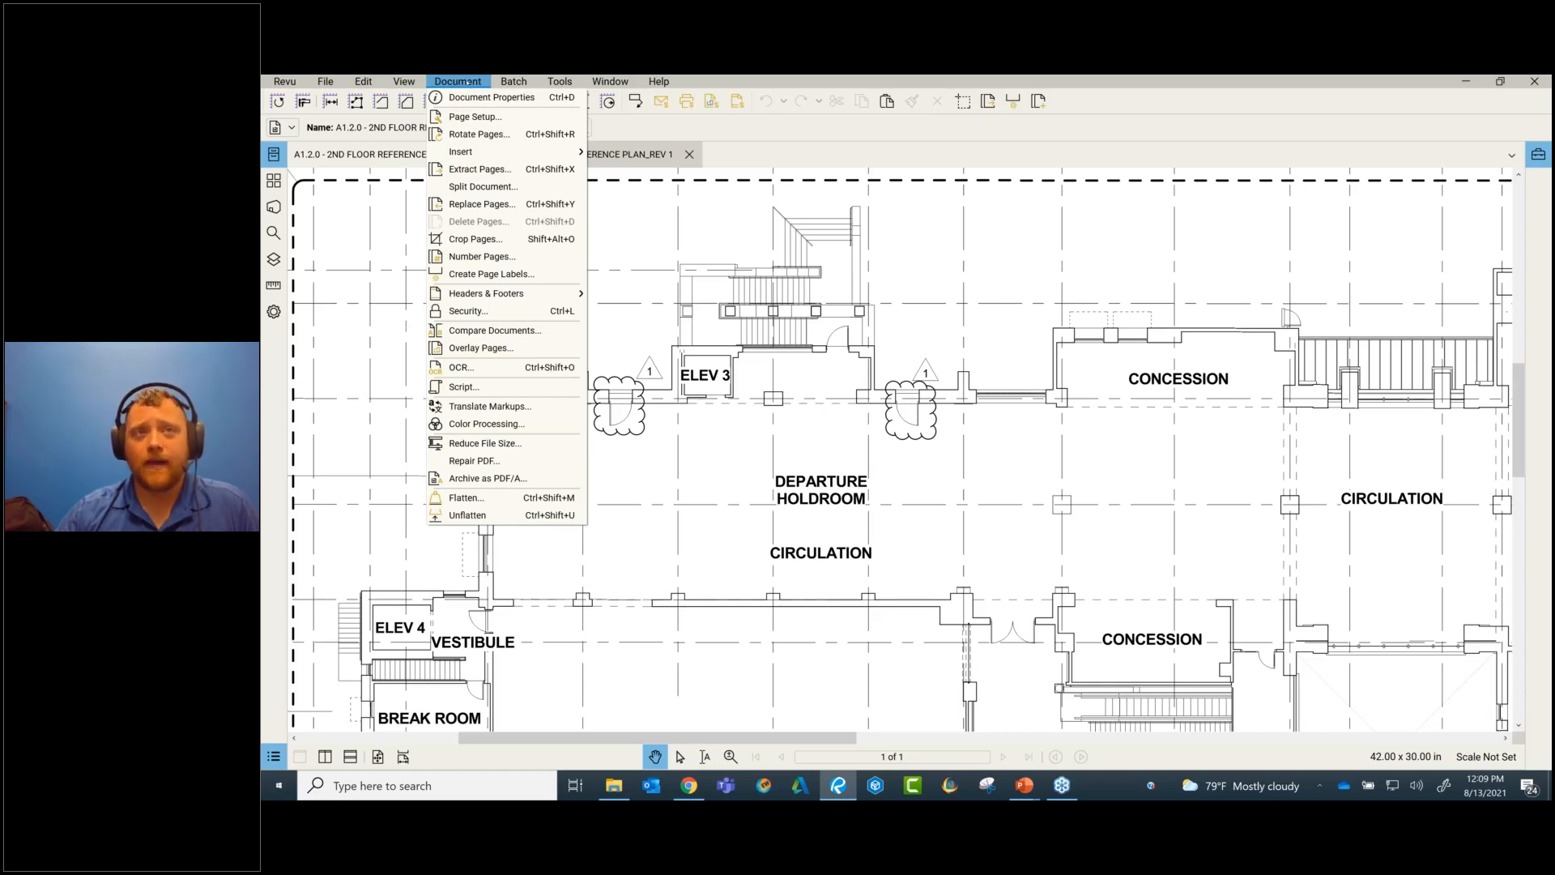
pyautogui.click(469, 82)
pyautogui.click(462, 82)
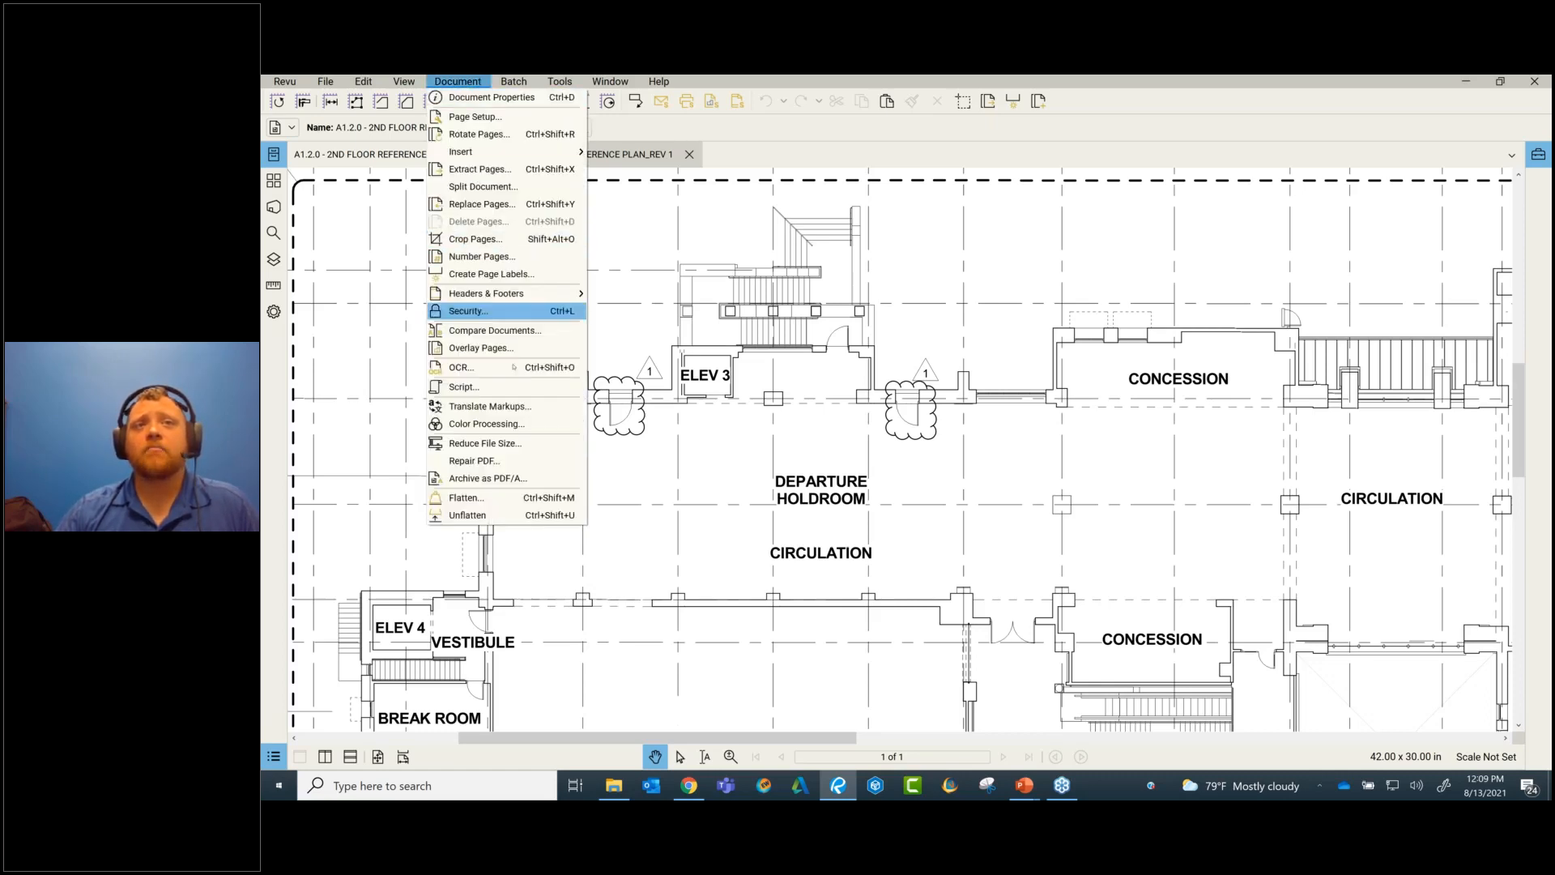
pyautogui.click(537, 332)
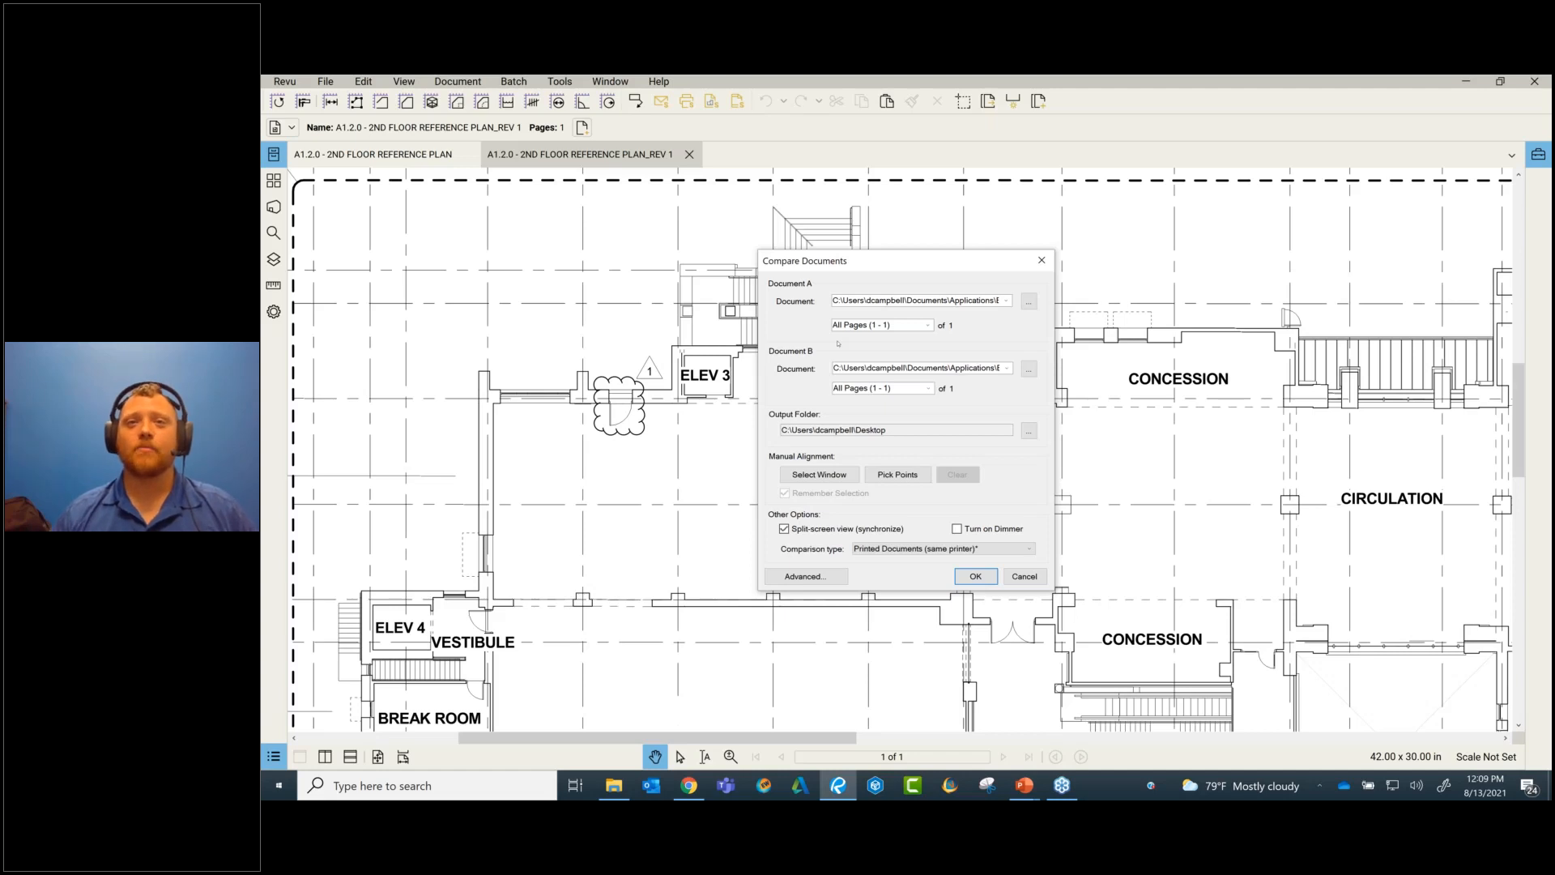
pyautogui.click(891, 325)
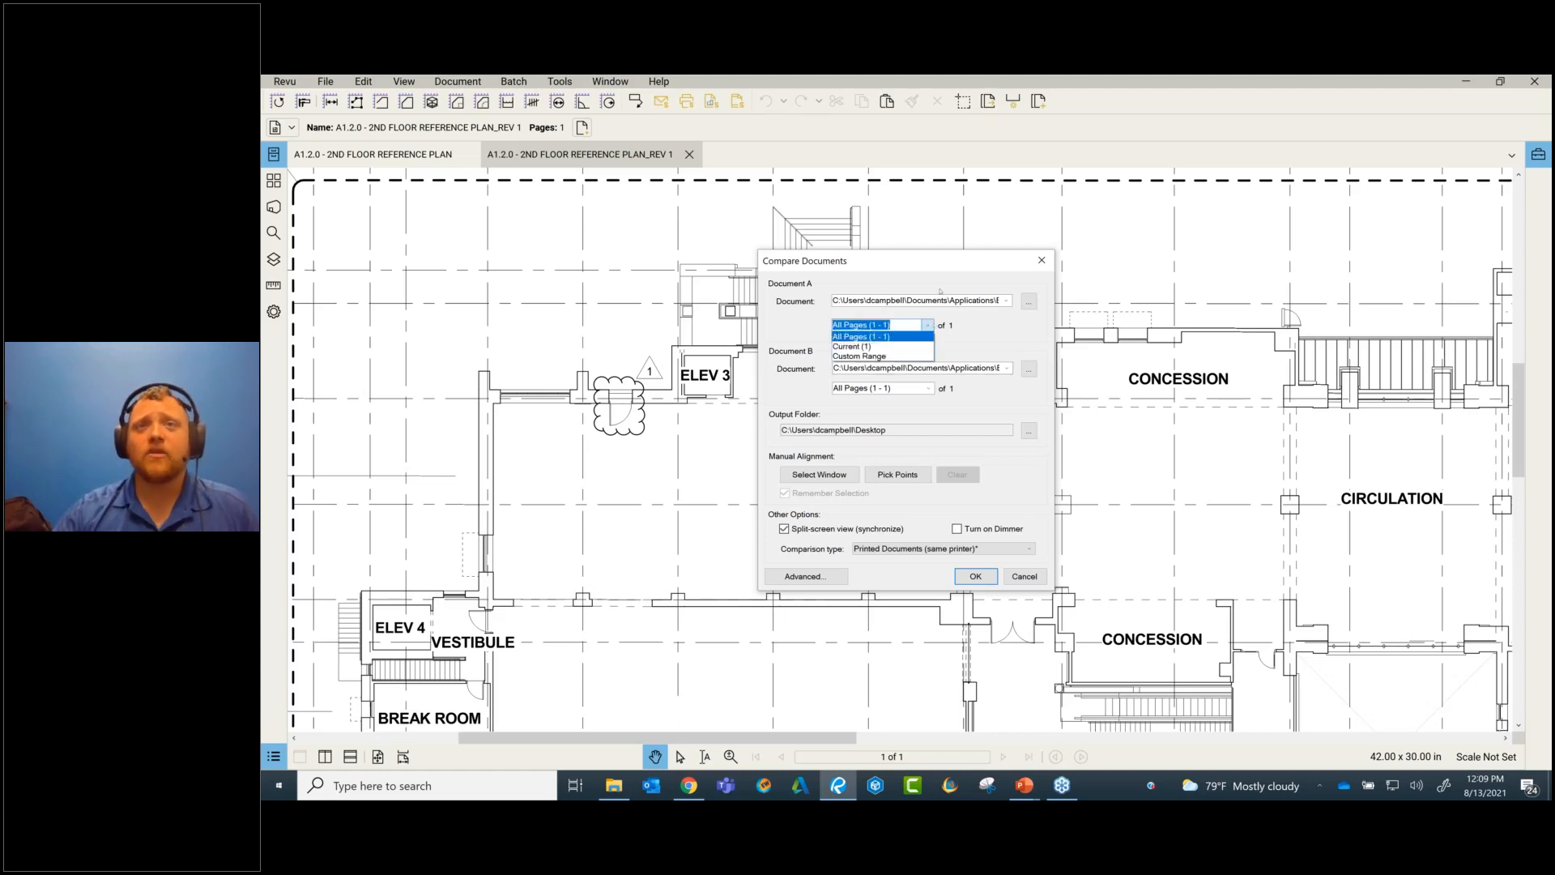
pyautogui.click(998, 330)
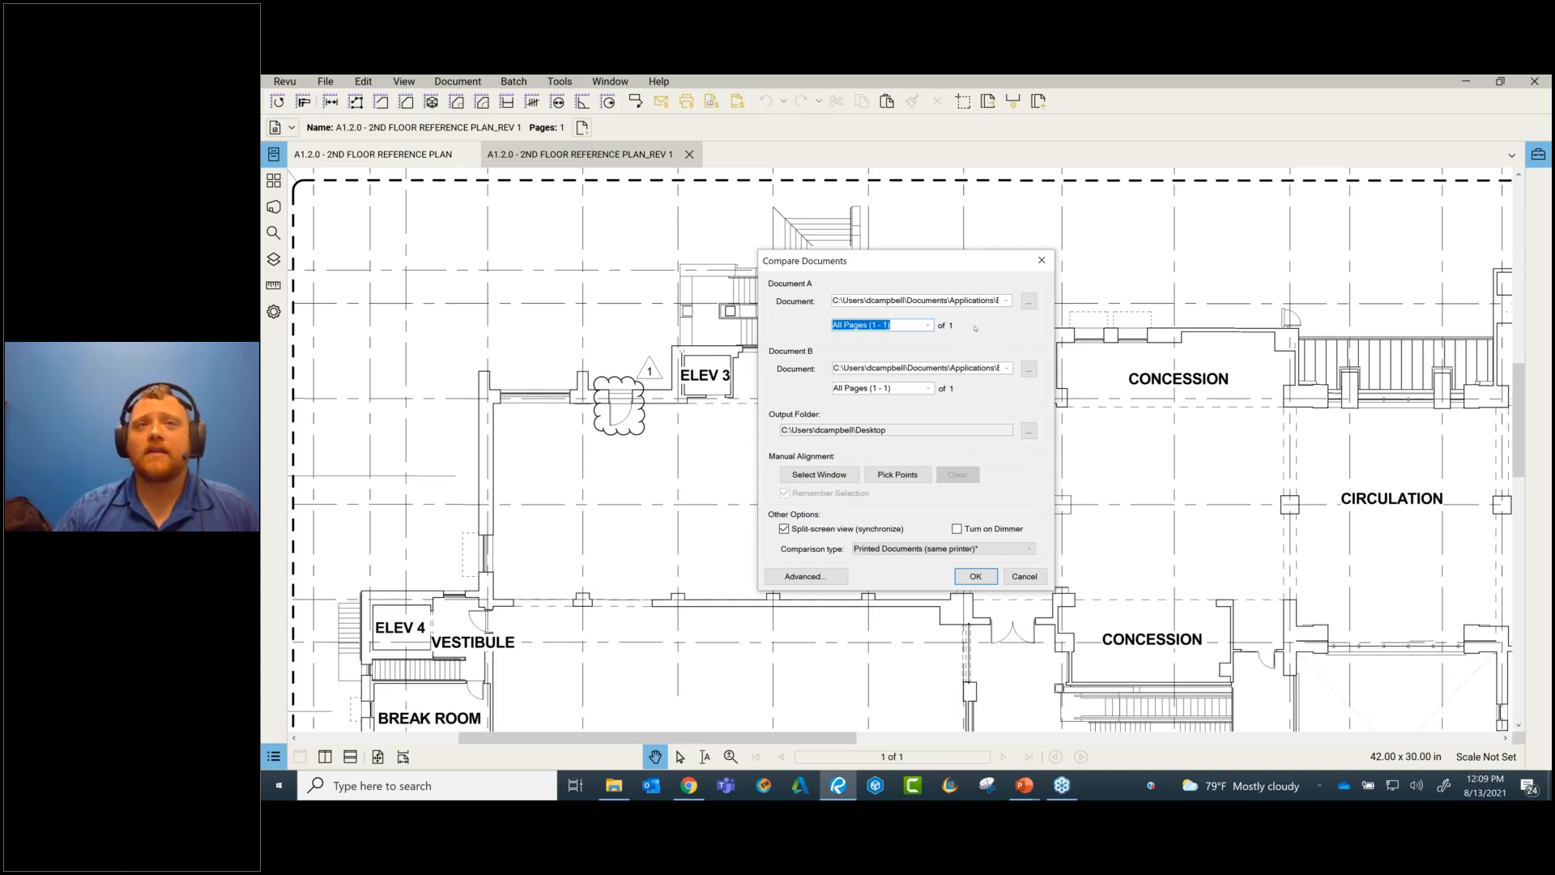
pyautogui.click(1006, 300)
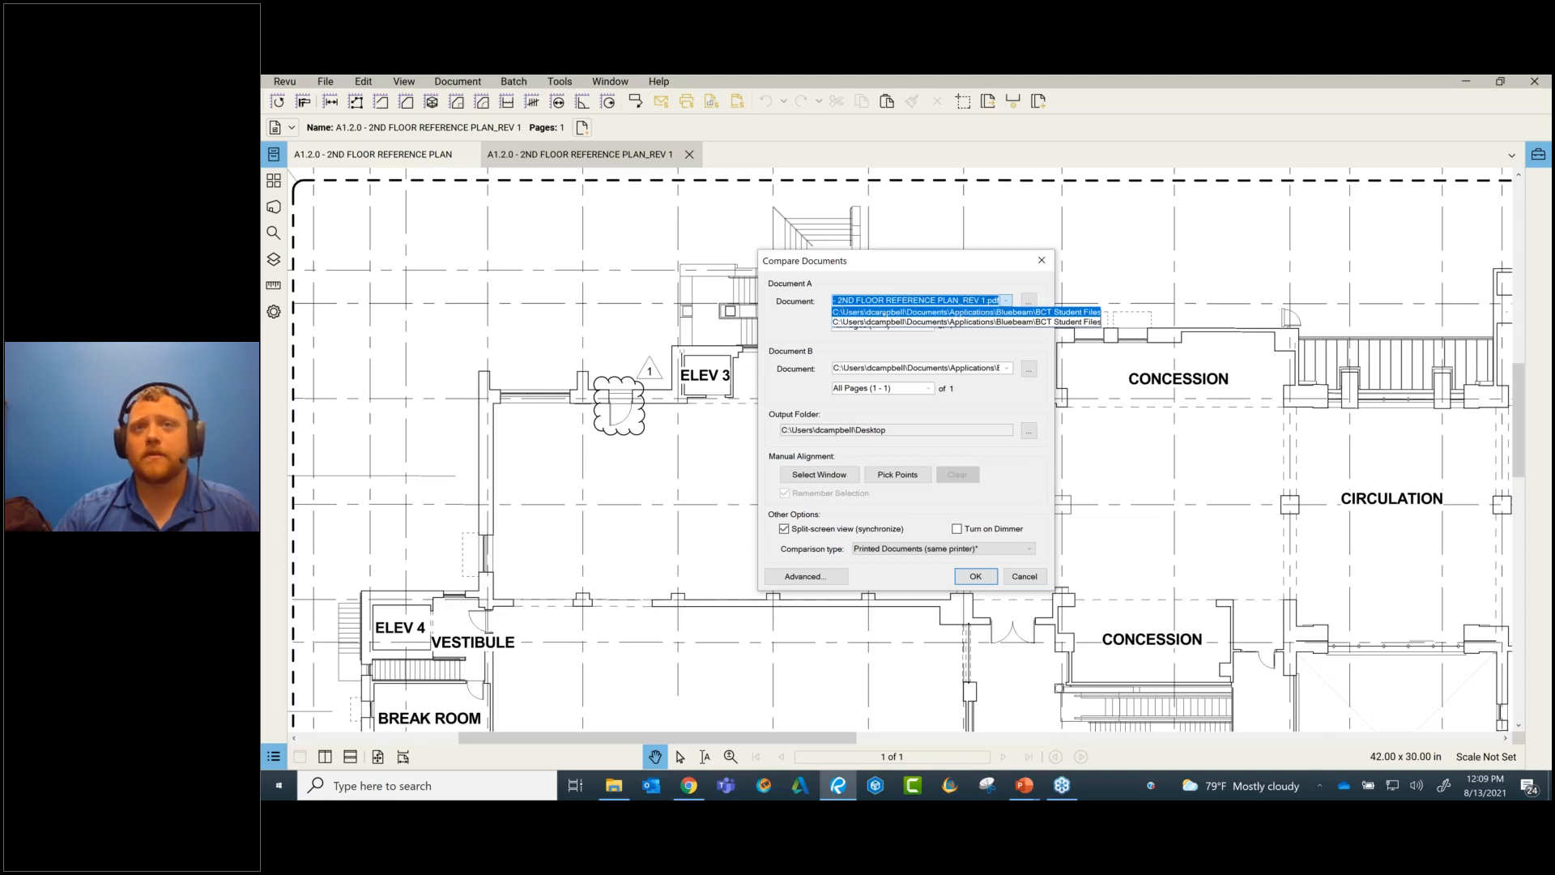
pyautogui.click(958, 360)
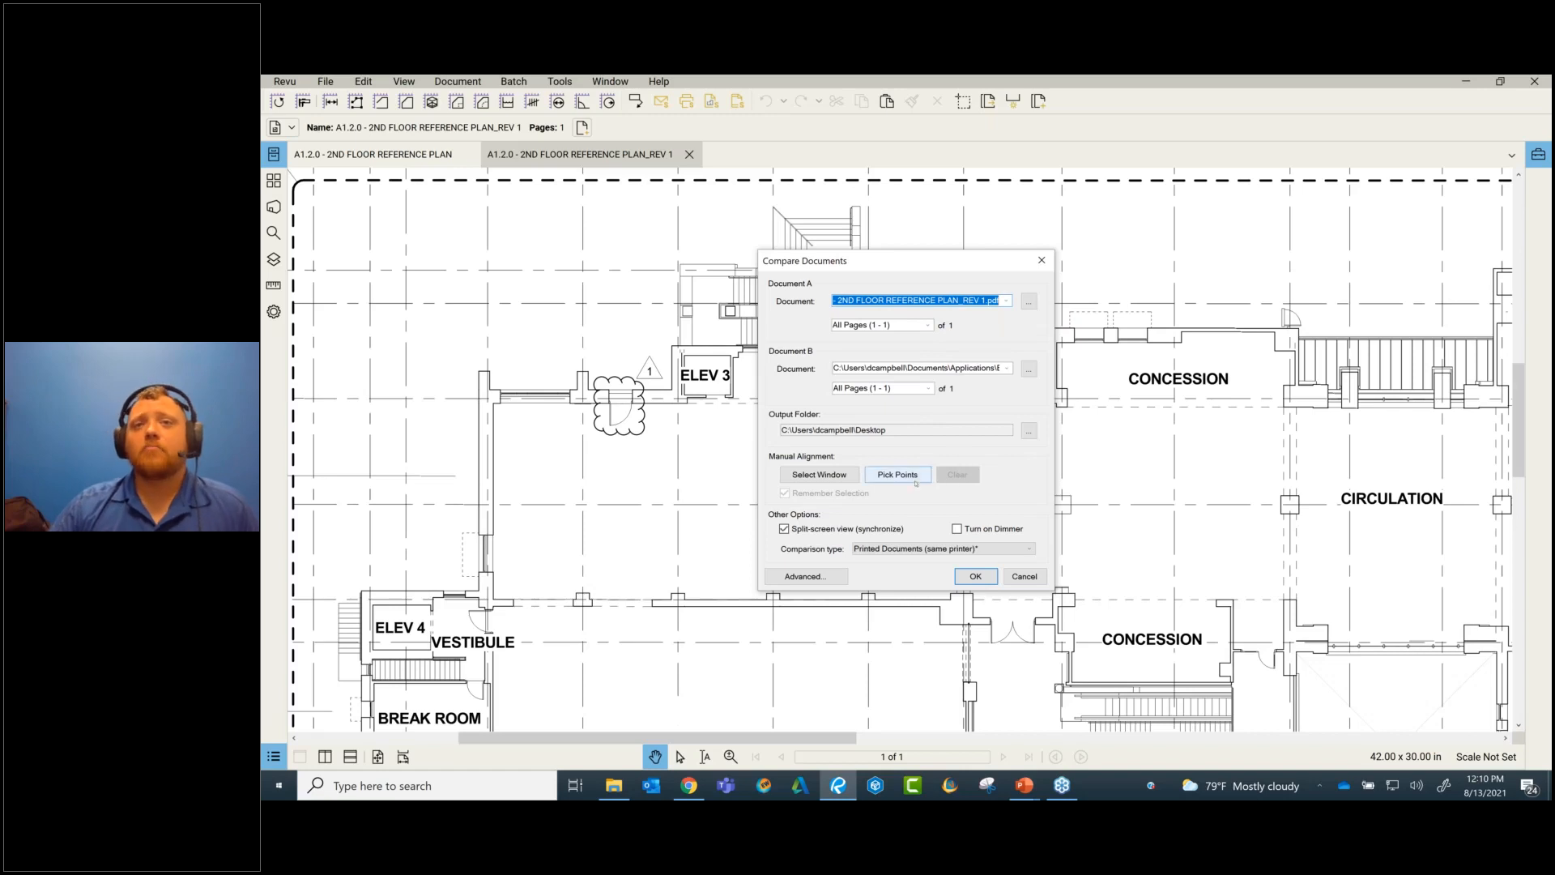
# - Review the advanced comparison options, set the Revision markups to apply to a new copy of Document A, and accept
pyautogui.click(818, 576)
pyautogui.moveTo(980, 242); pyautogui.dragTo(1330, 248)
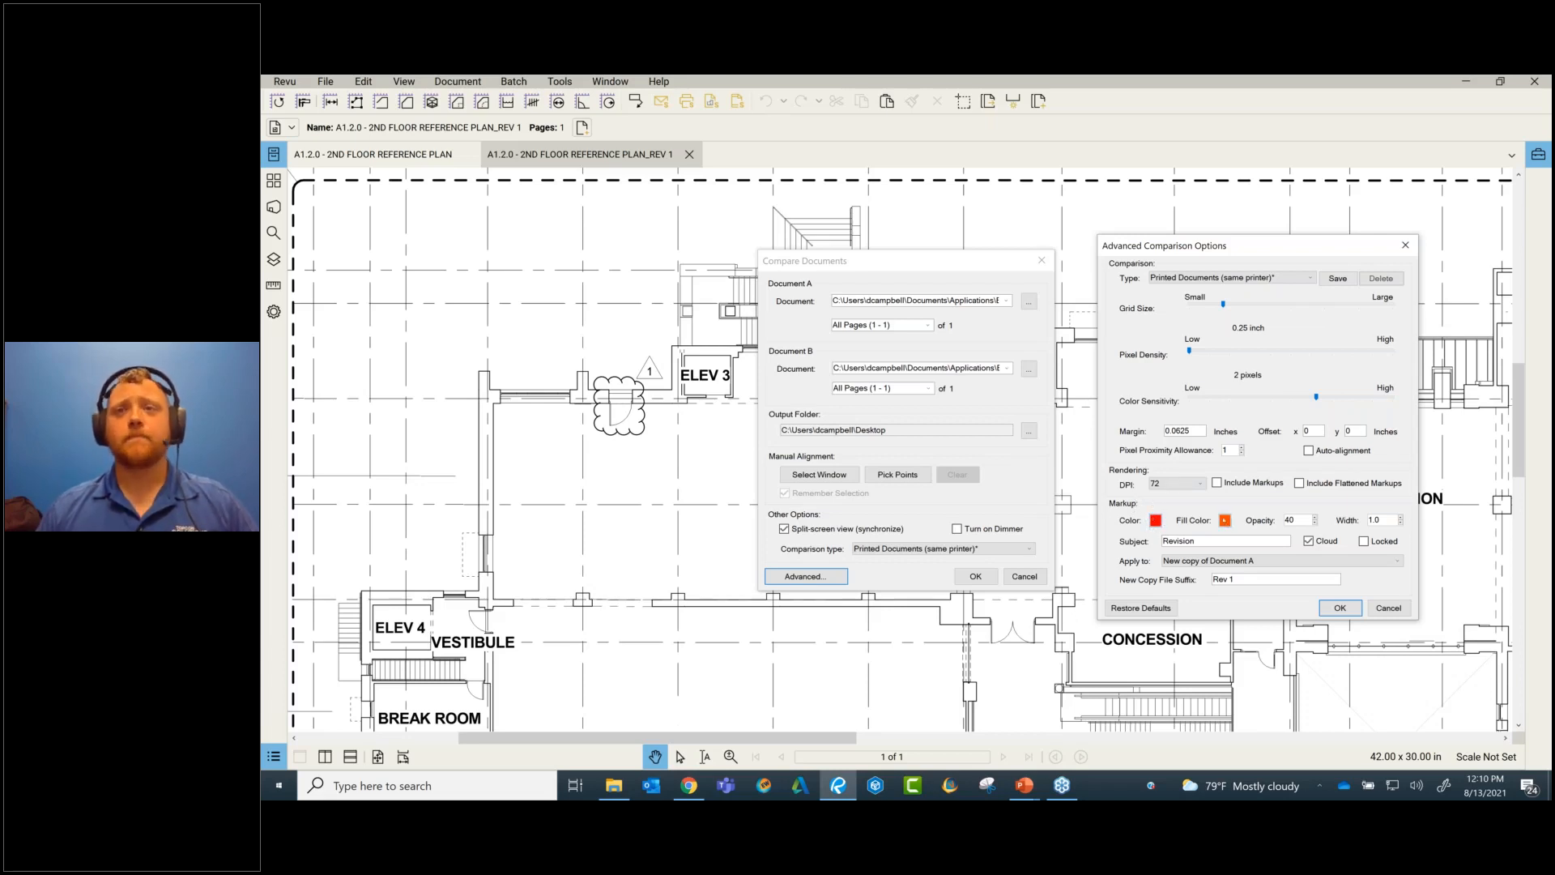
pyautogui.click(1288, 540)
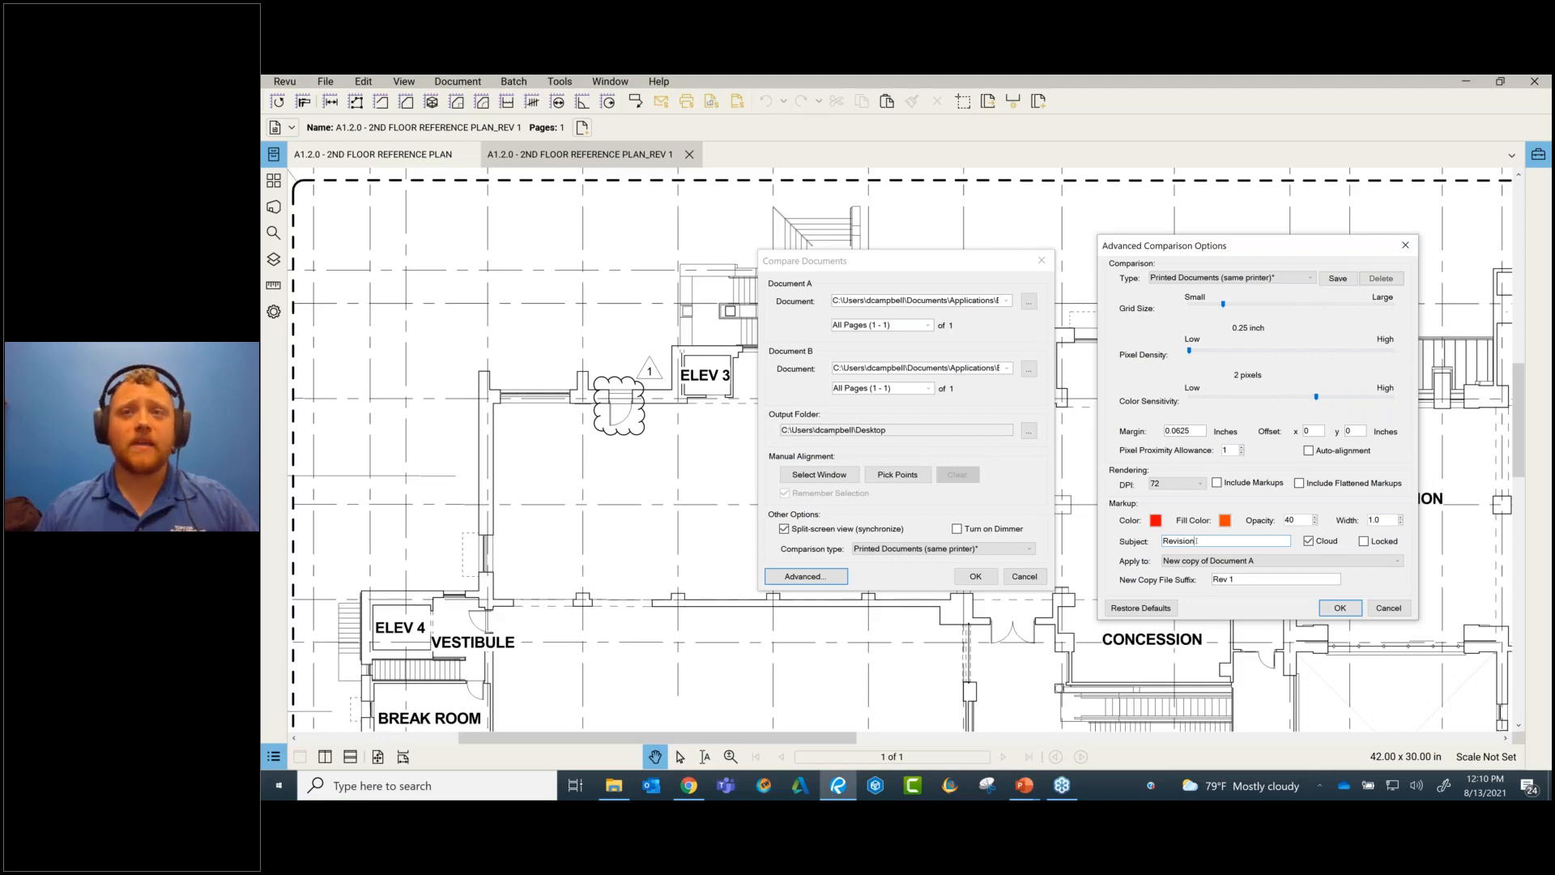
pyautogui.doubleClick(1208, 538)
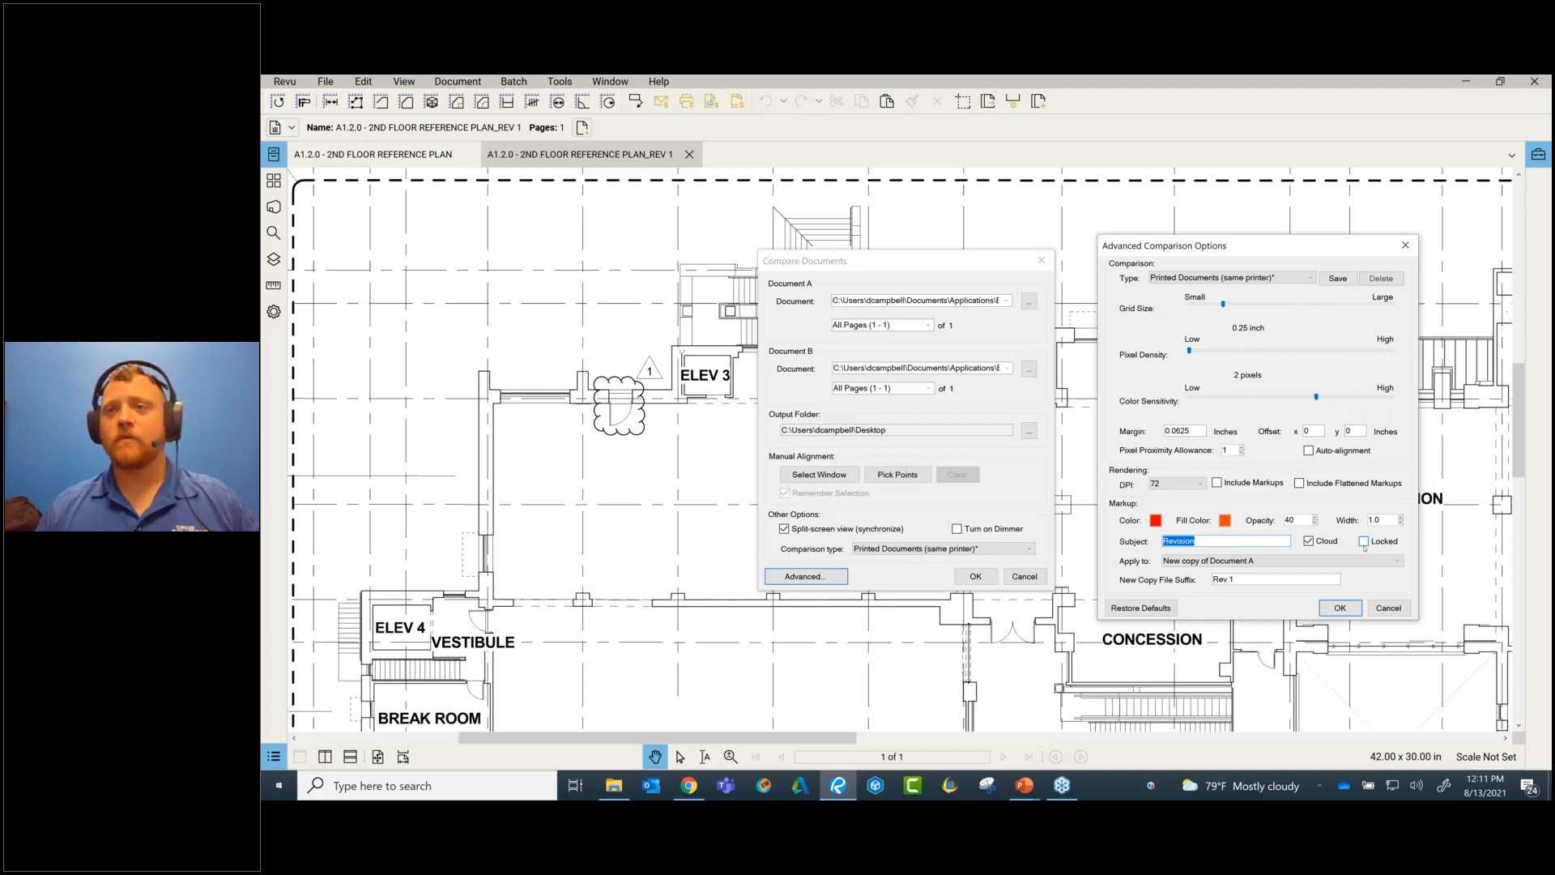
pyautogui.click(1169, 560)
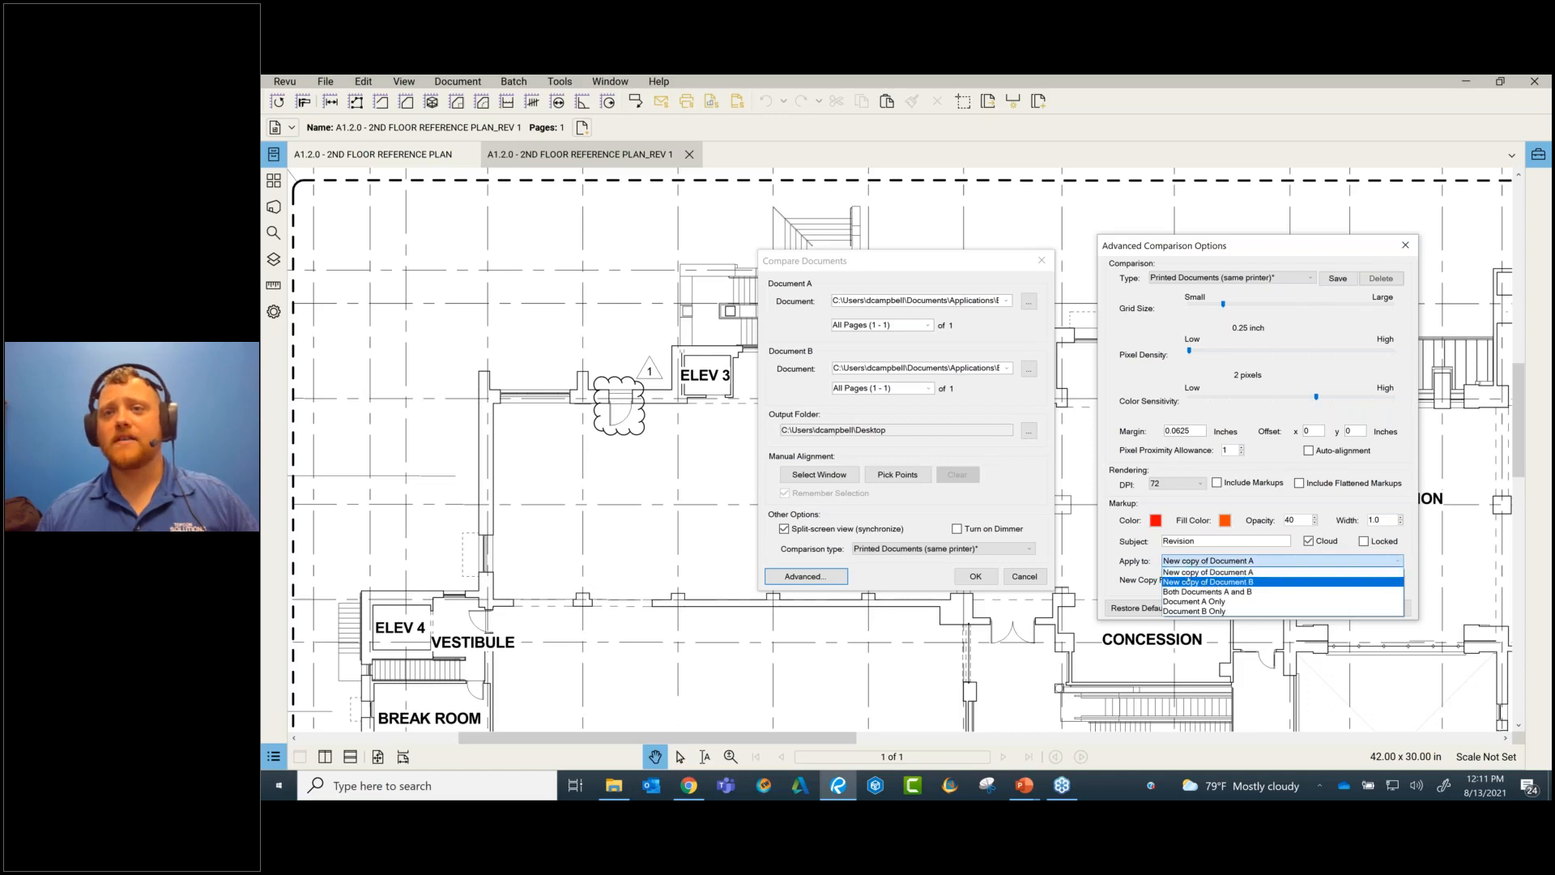
pyautogui.click(1138, 550)
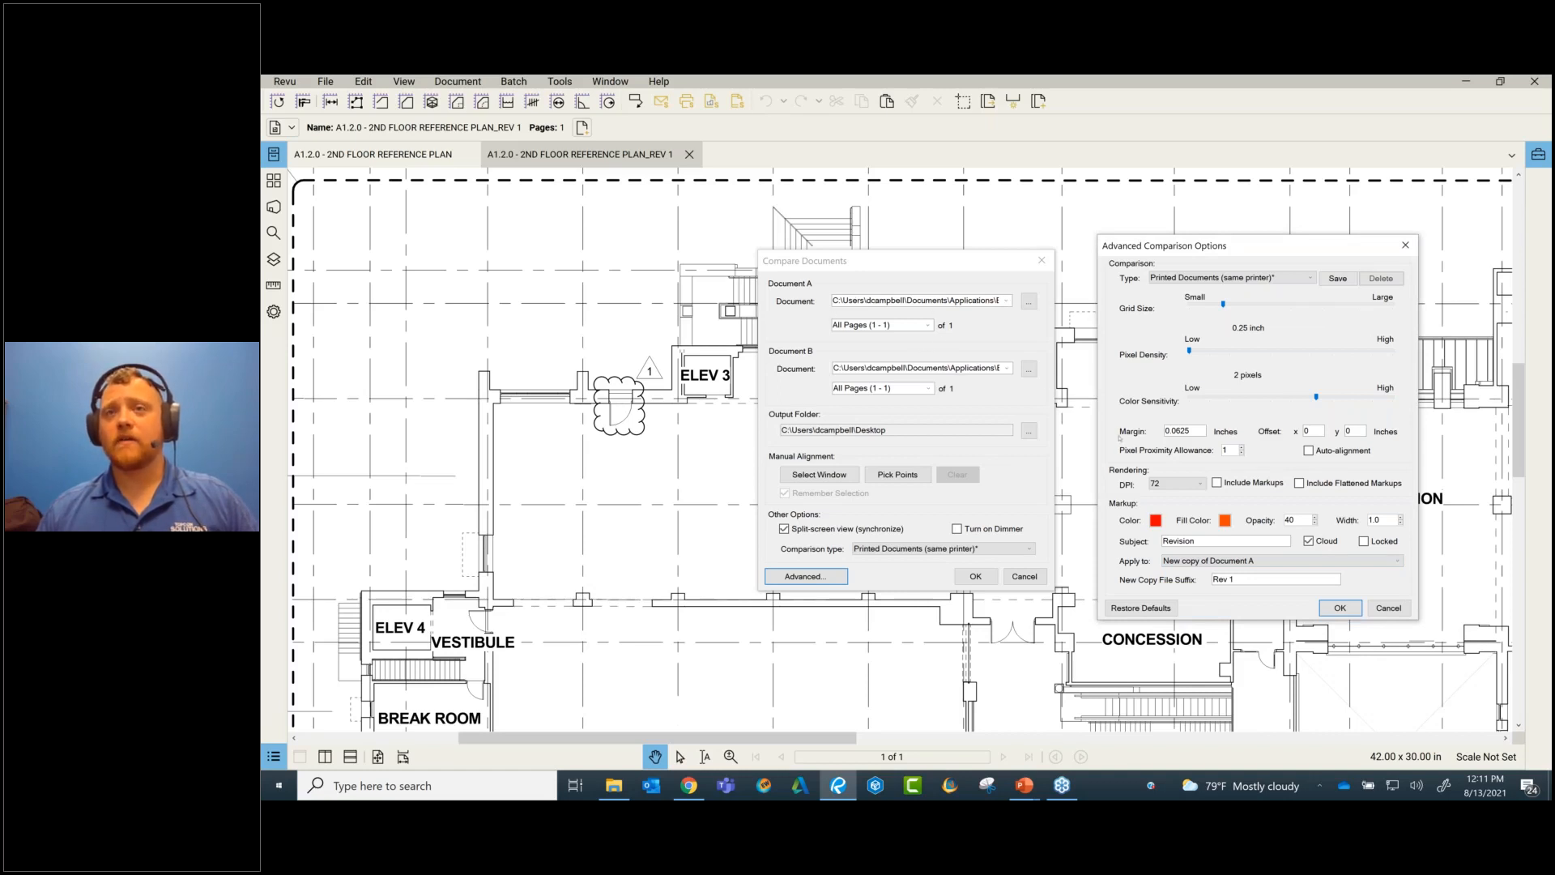
pyautogui.click(1237, 560)
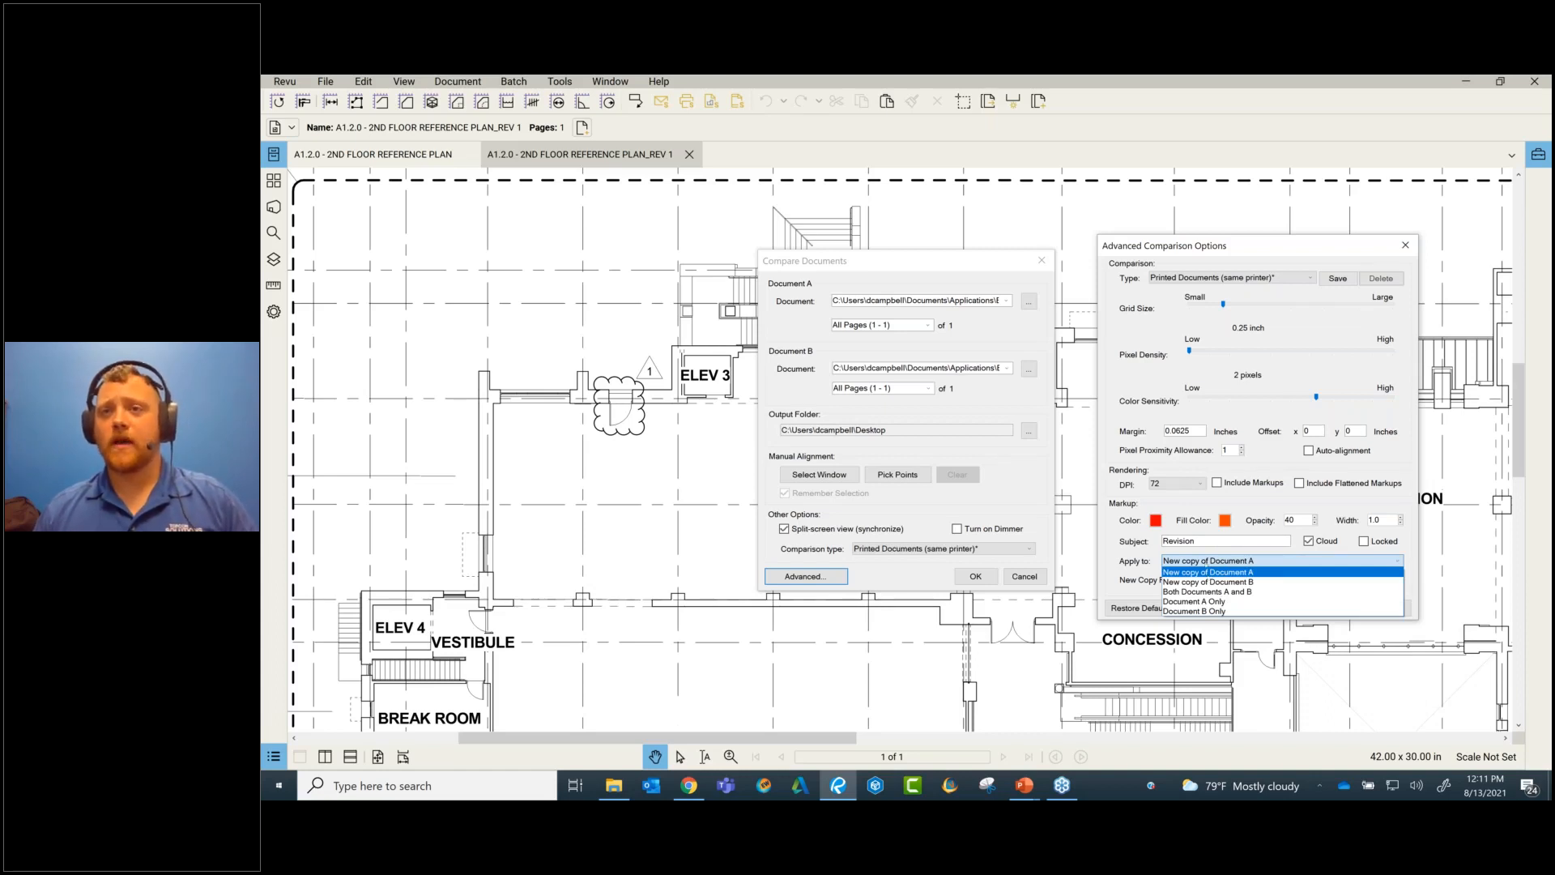
pyautogui.click(1212, 572)
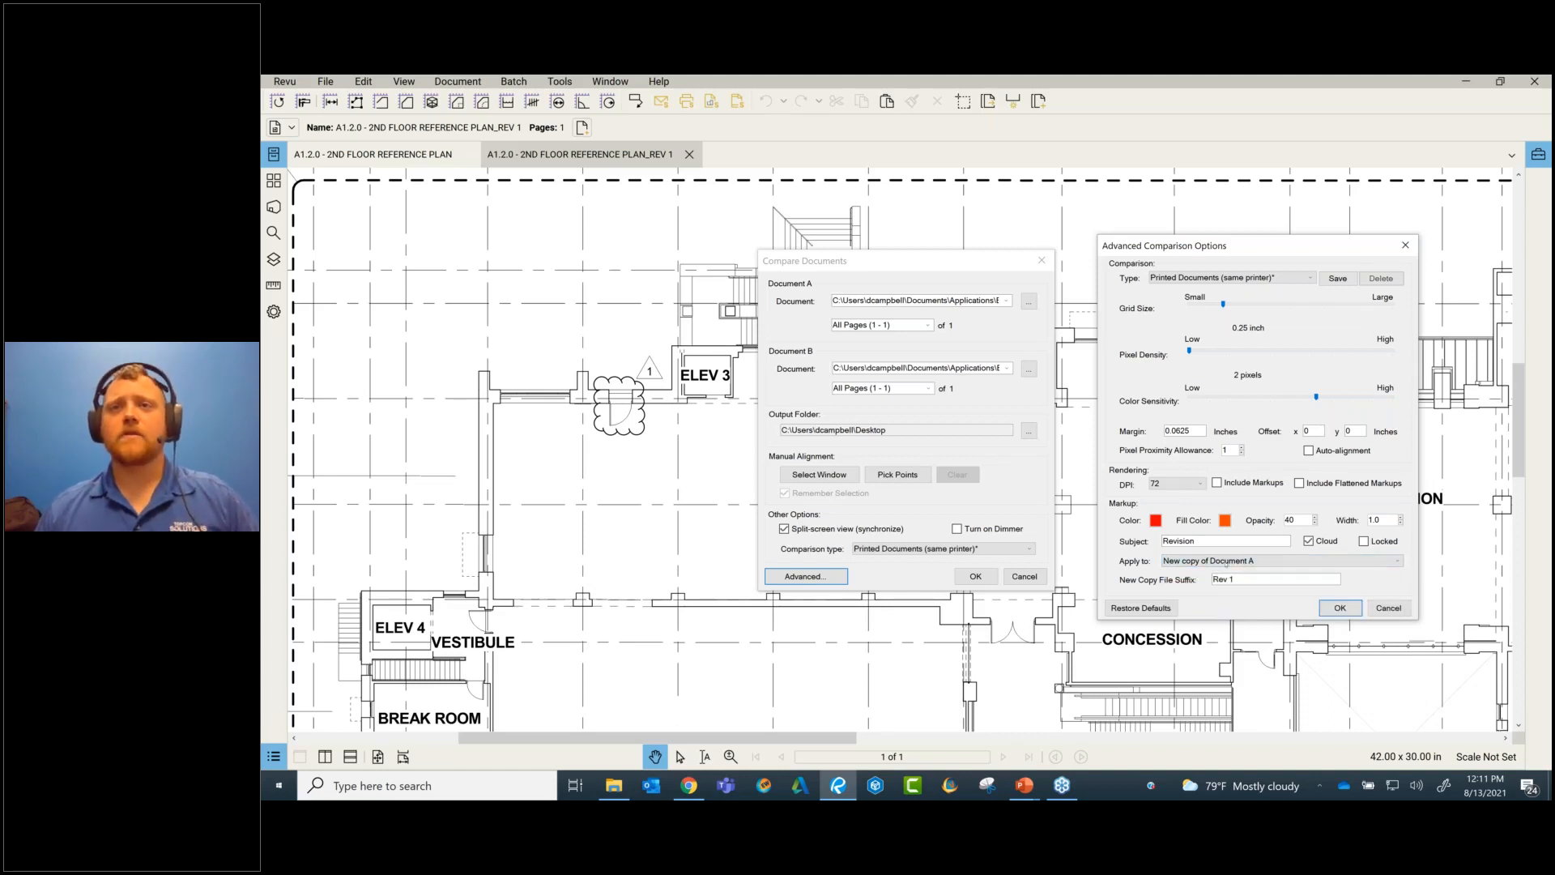
pyautogui.click(1341, 607)
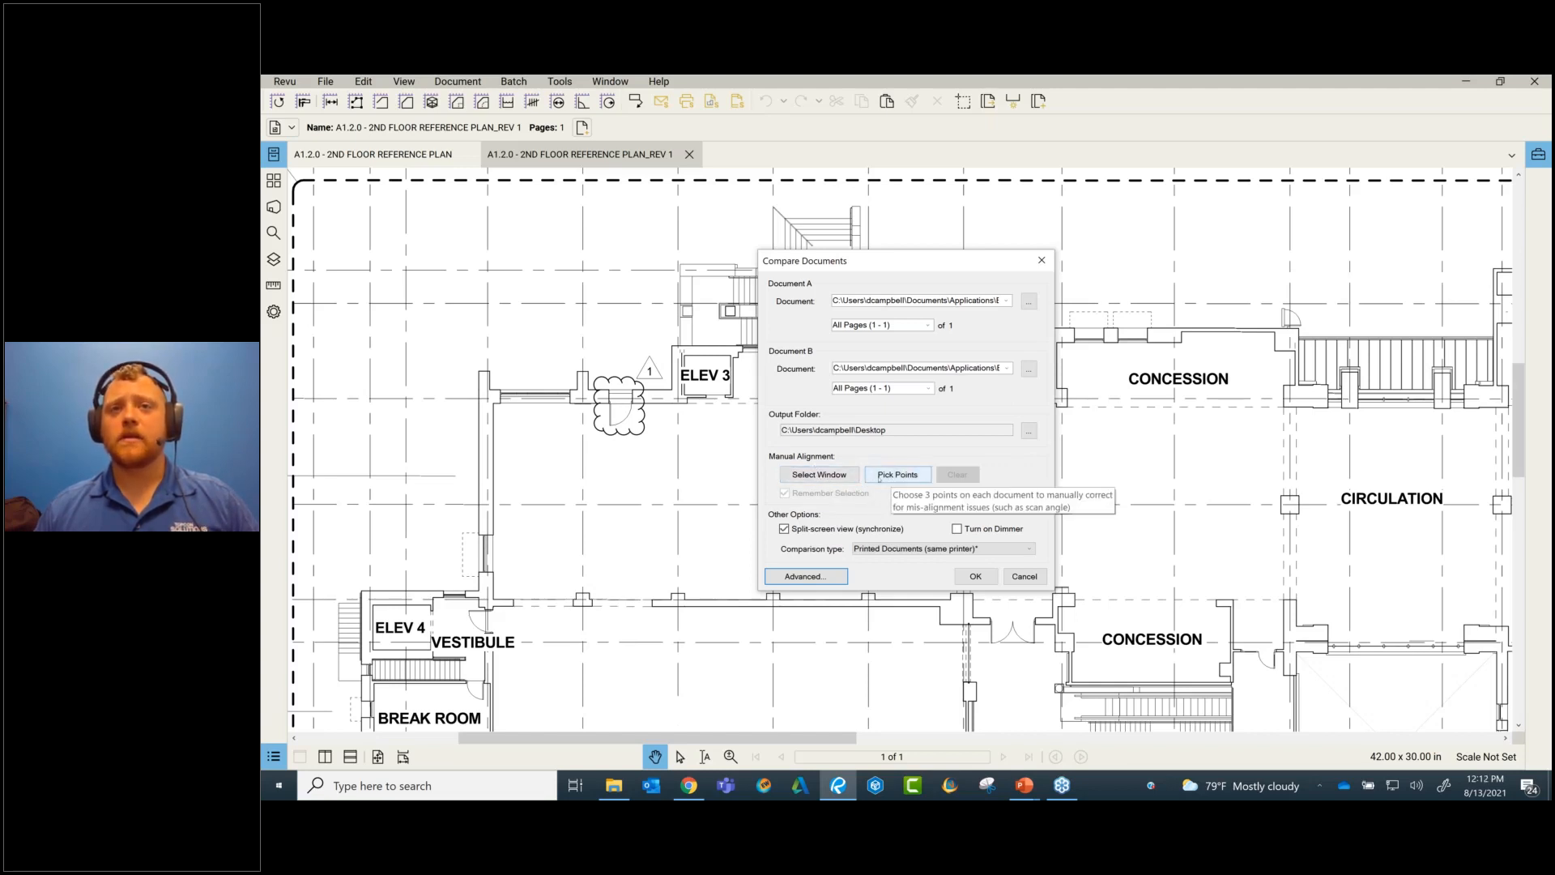
# - Select a comparison window around the clouded extension beside ELEV 2 on the REV 1 plan
pyautogui.click(830, 479)
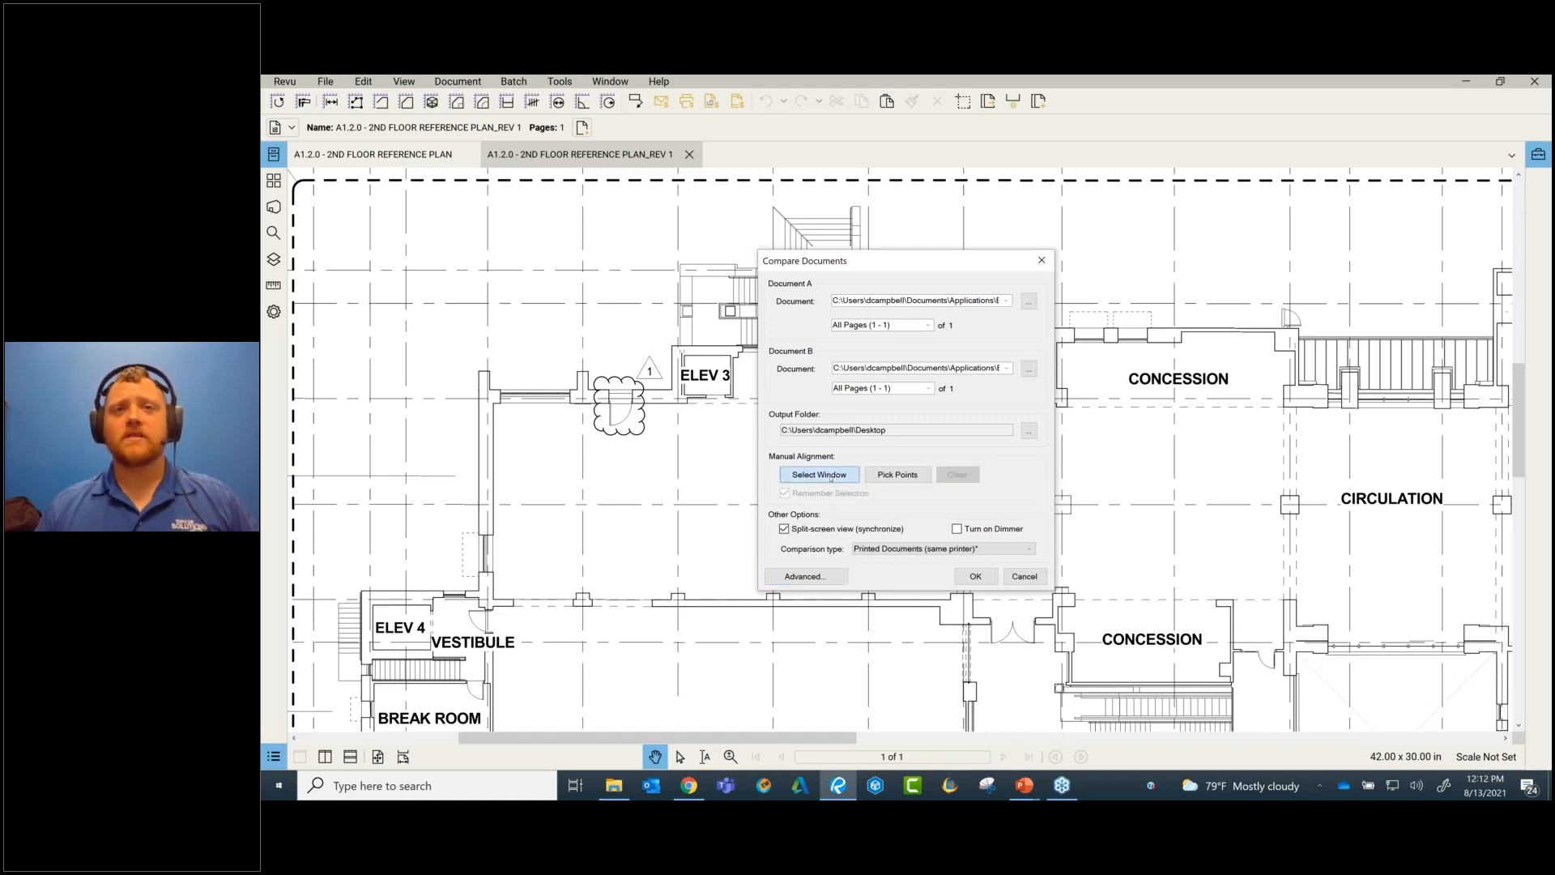
pyautogui.moveTo(1193, 427); pyautogui.dragTo(707, 327)
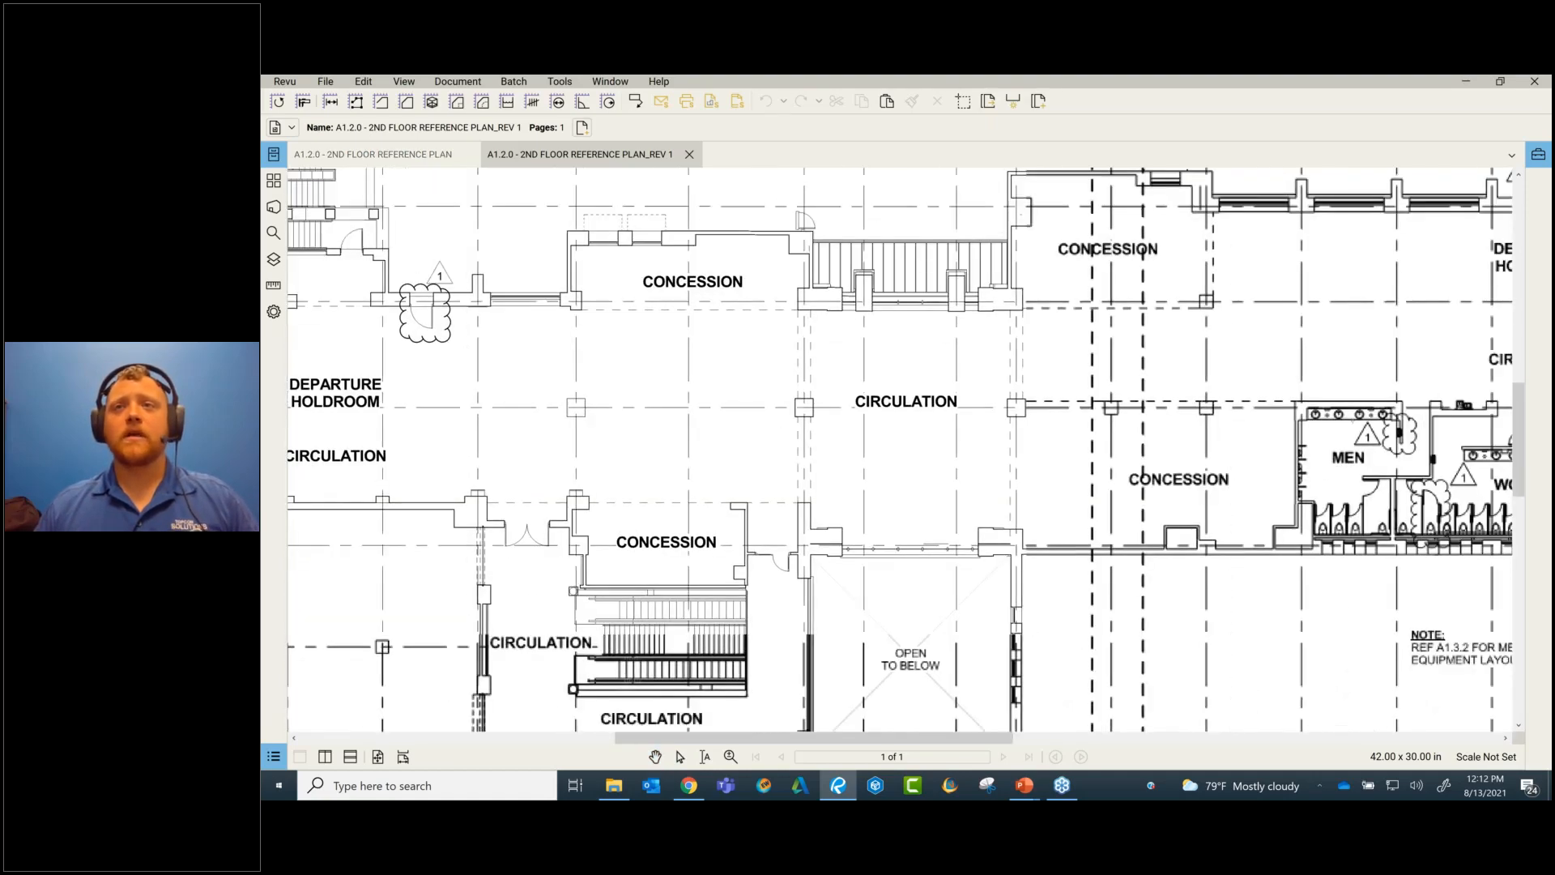
pyautogui.scroll(-4, 1341, 432)
pyautogui.moveTo(900, 421); pyautogui.dragTo(658, 433)
pyautogui.moveTo(1401, 401); pyautogui.dragTo(1236, 626)
pyautogui.scroll(3, 972, 384)
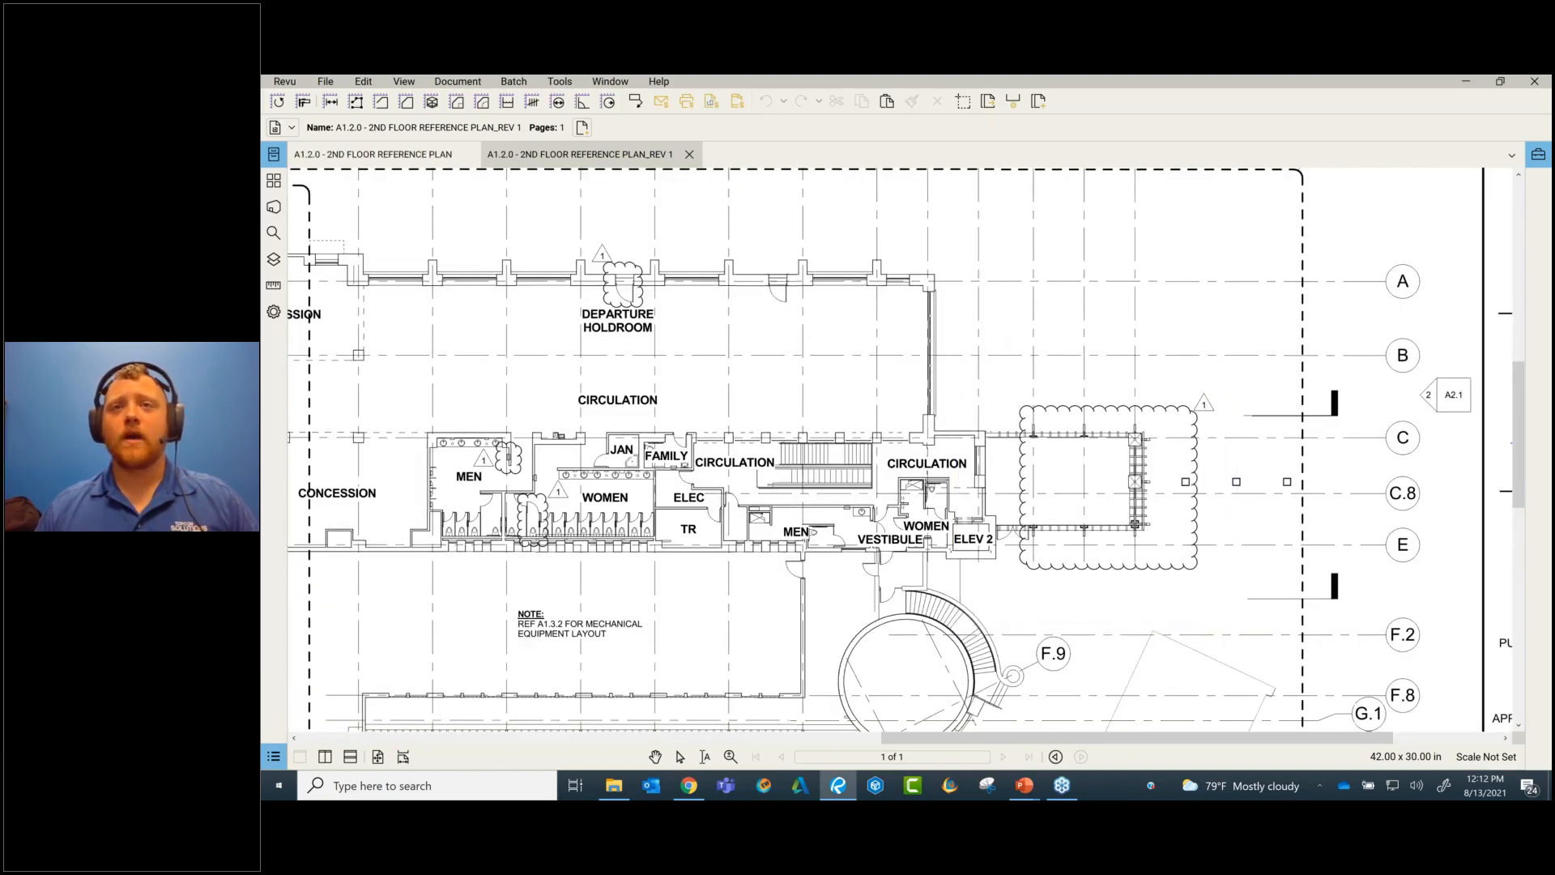
# - Run the comparison with the same region coordinates applied to Document B, and close the marked-up copy without saving it
pyautogui.click(977, 578)
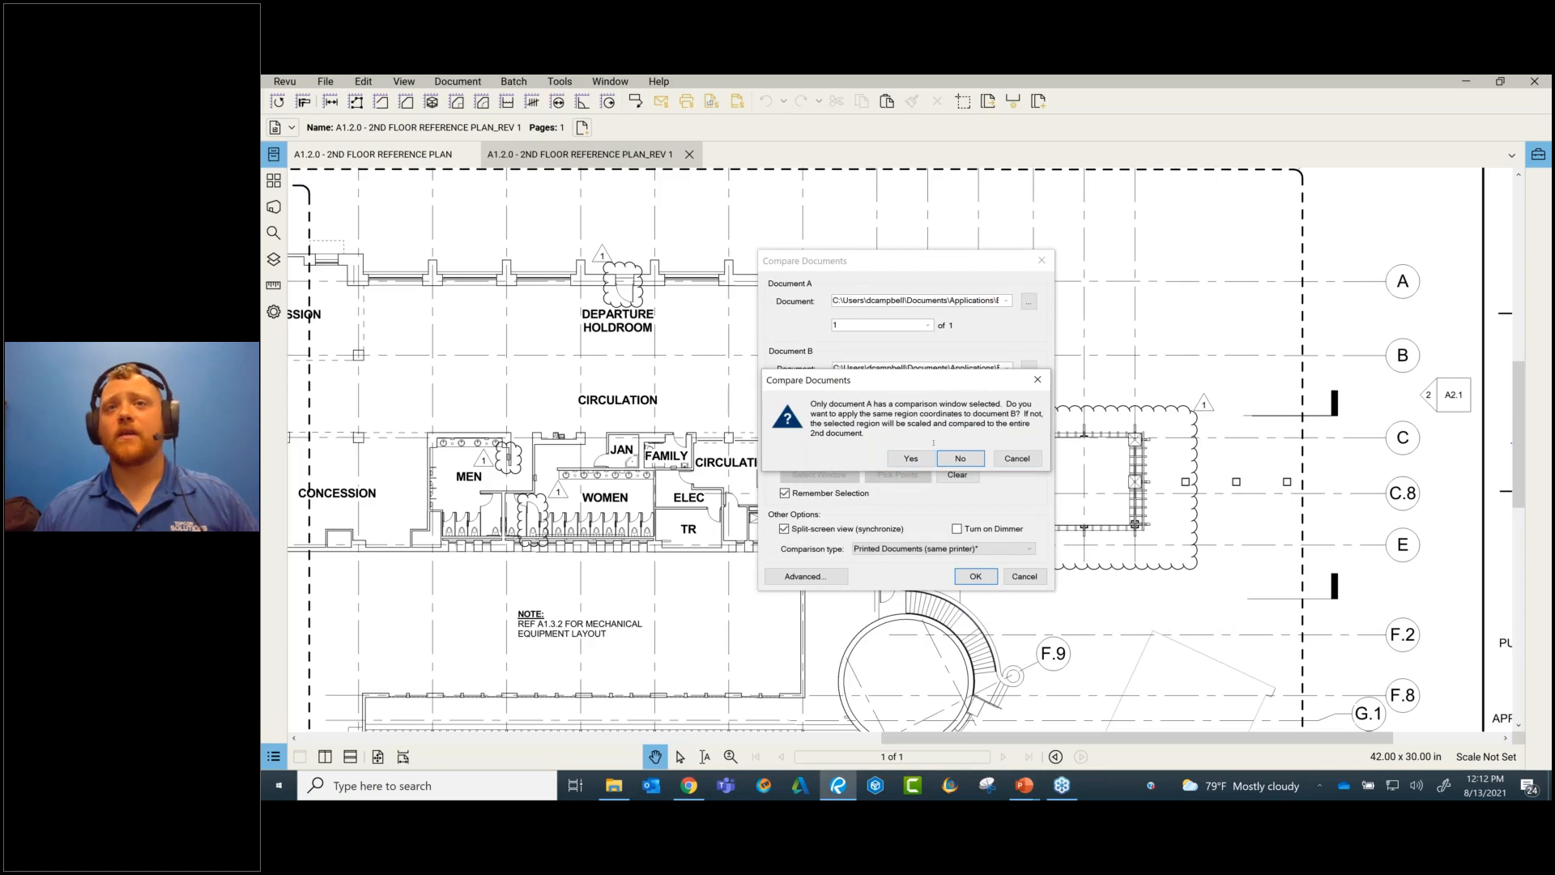
pyautogui.click(911, 460)
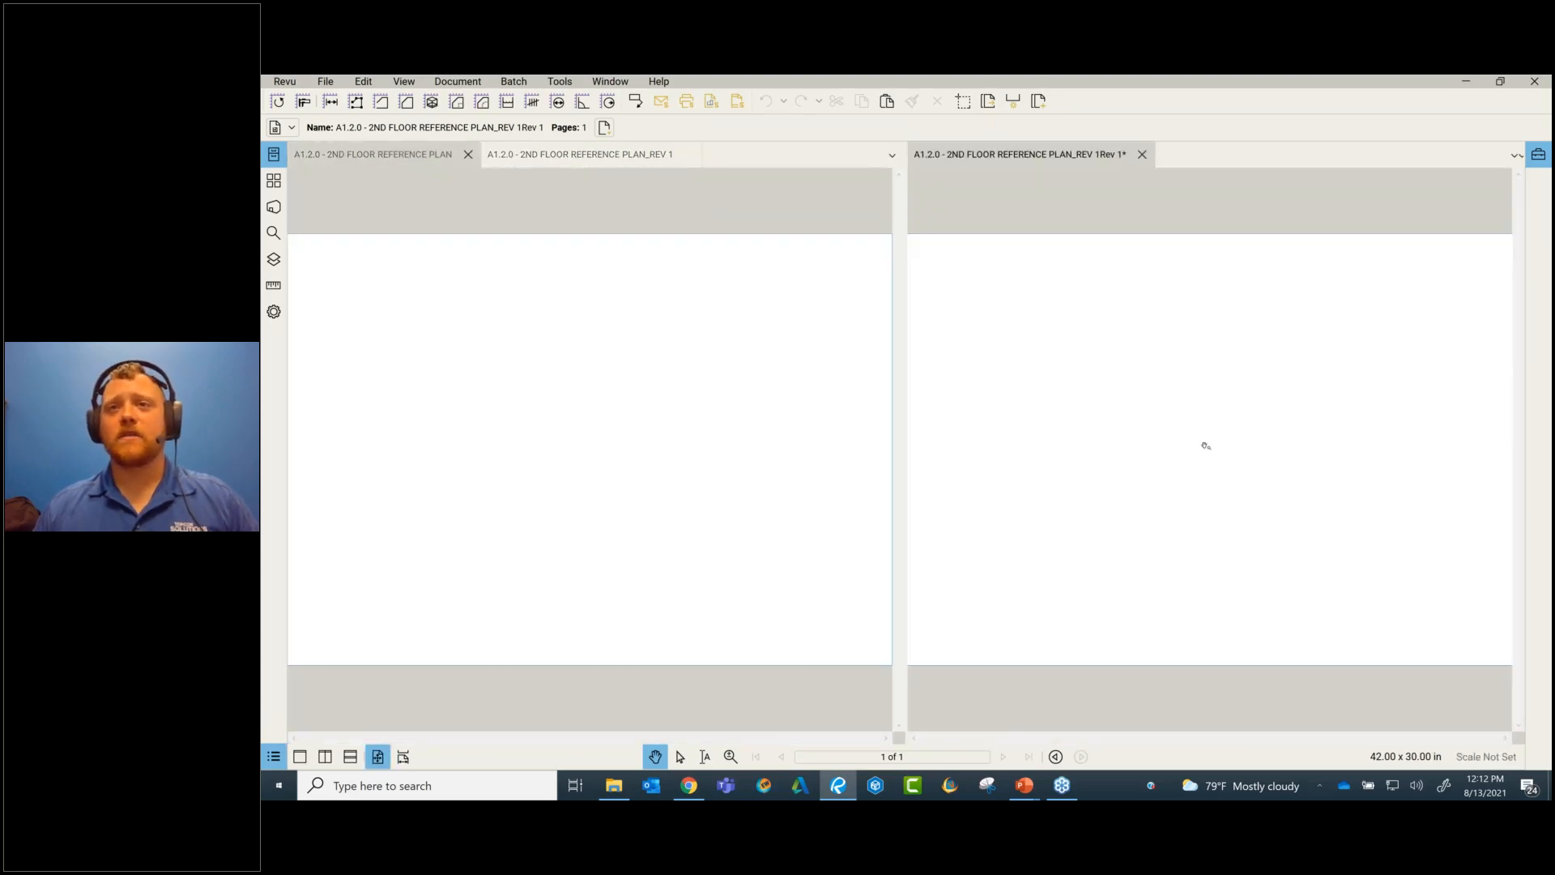
pyautogui.scroll(5, 1369, 449)
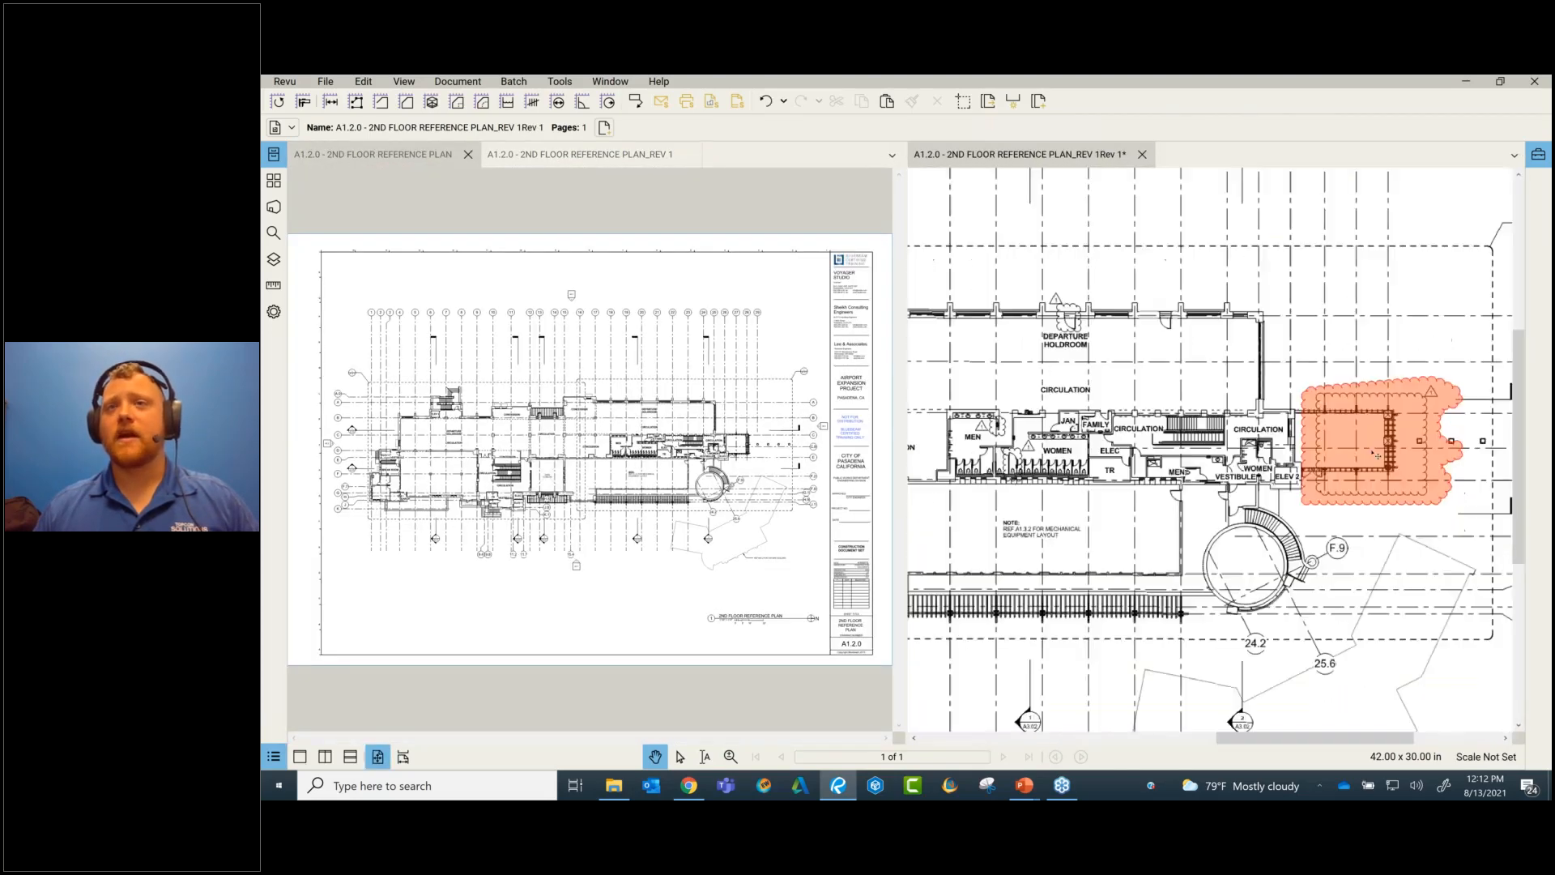
pyautogui.scroll(3, 1368, 456)
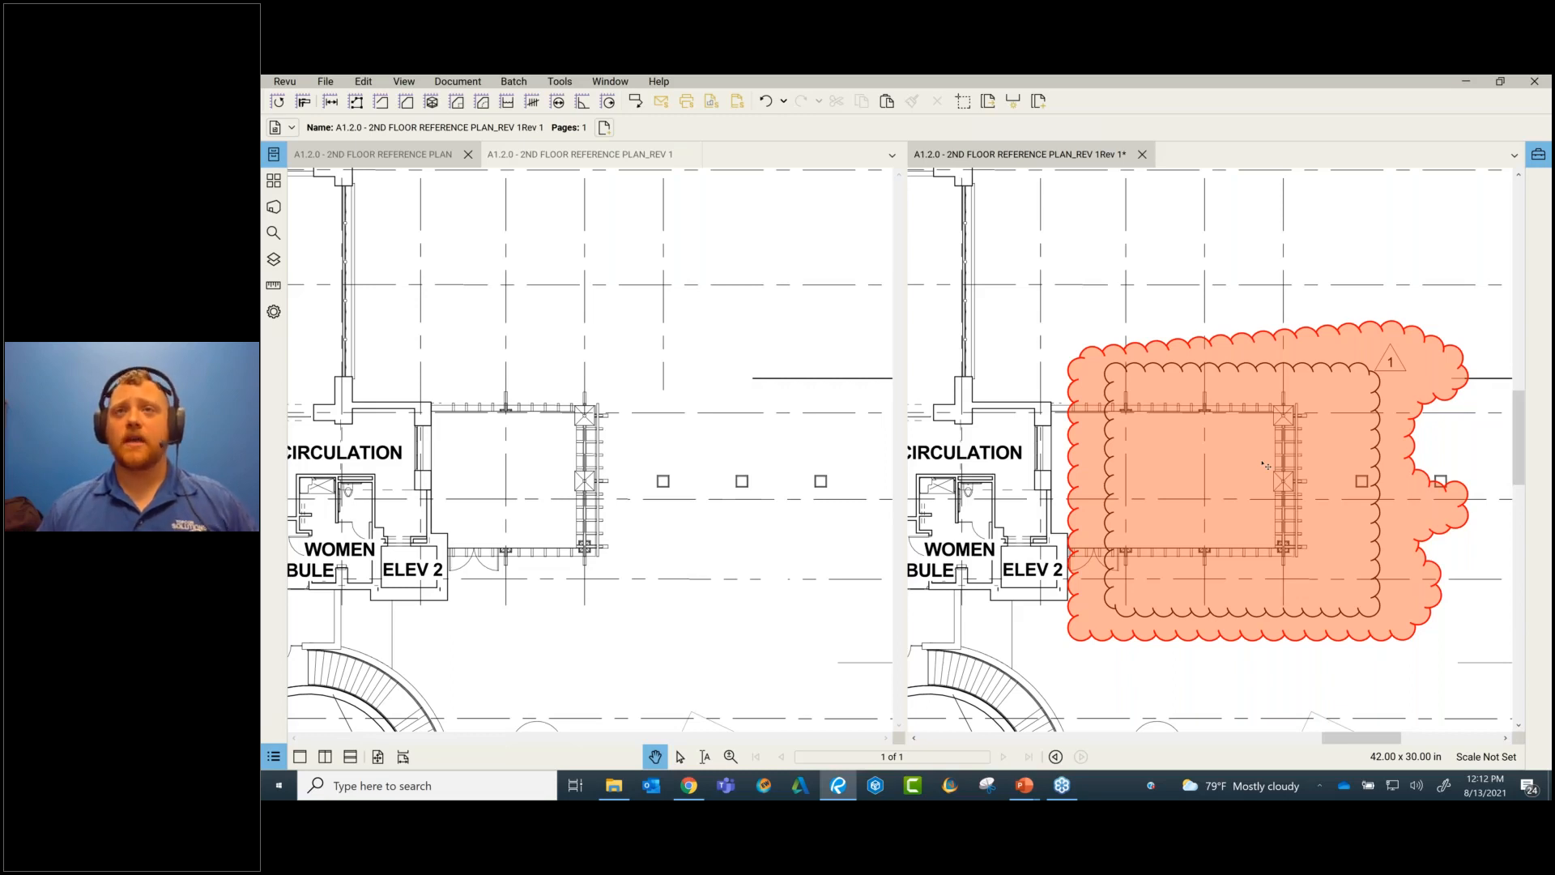
pyautogui.click(1142, 154)
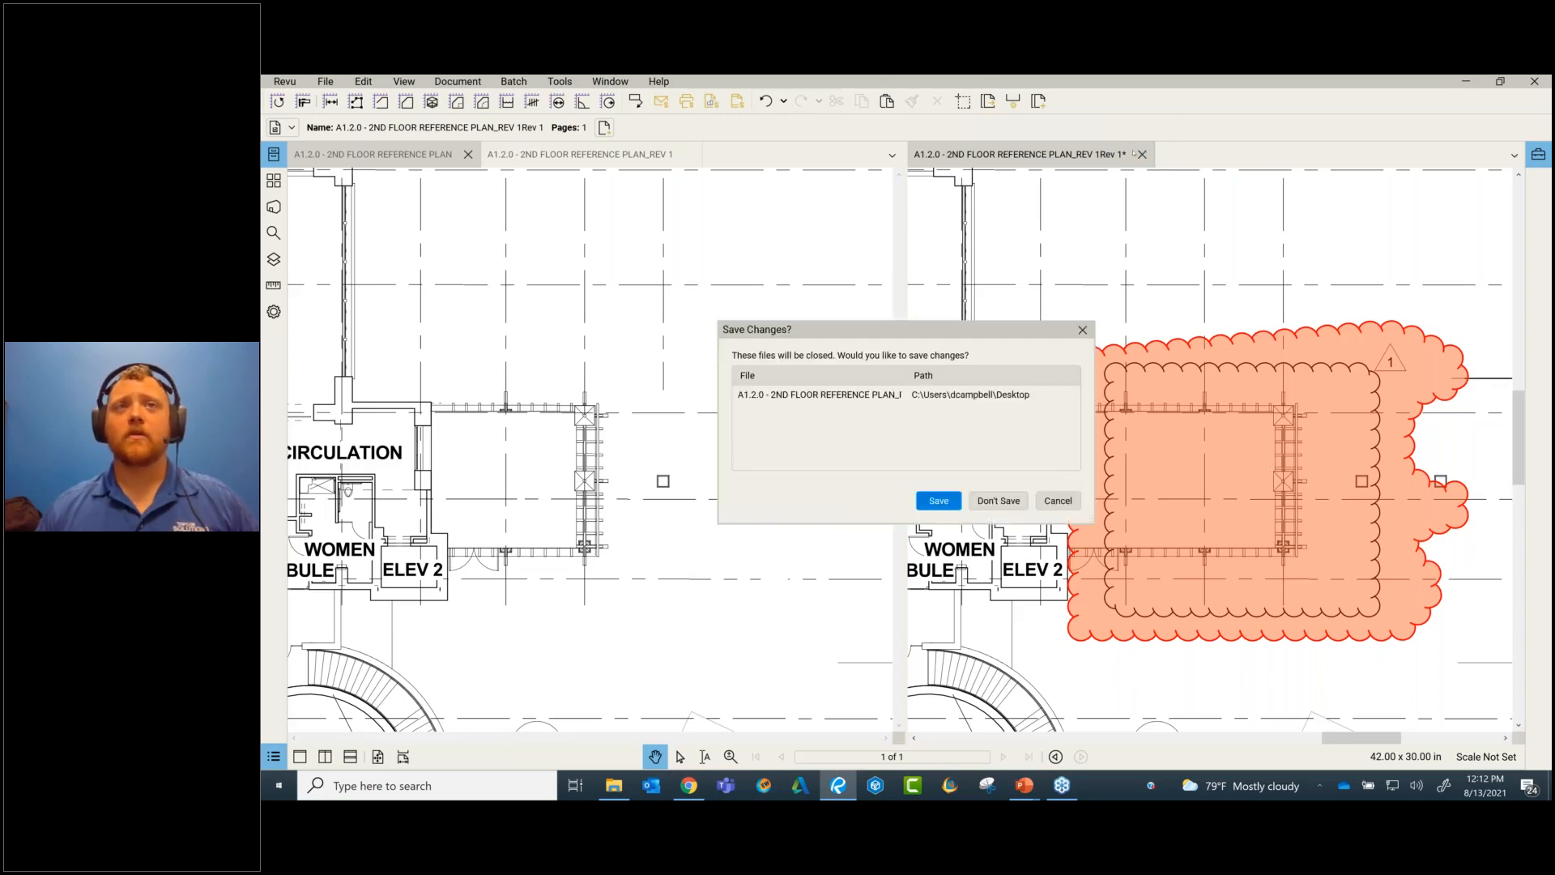
pyautogui.click(998, 500)
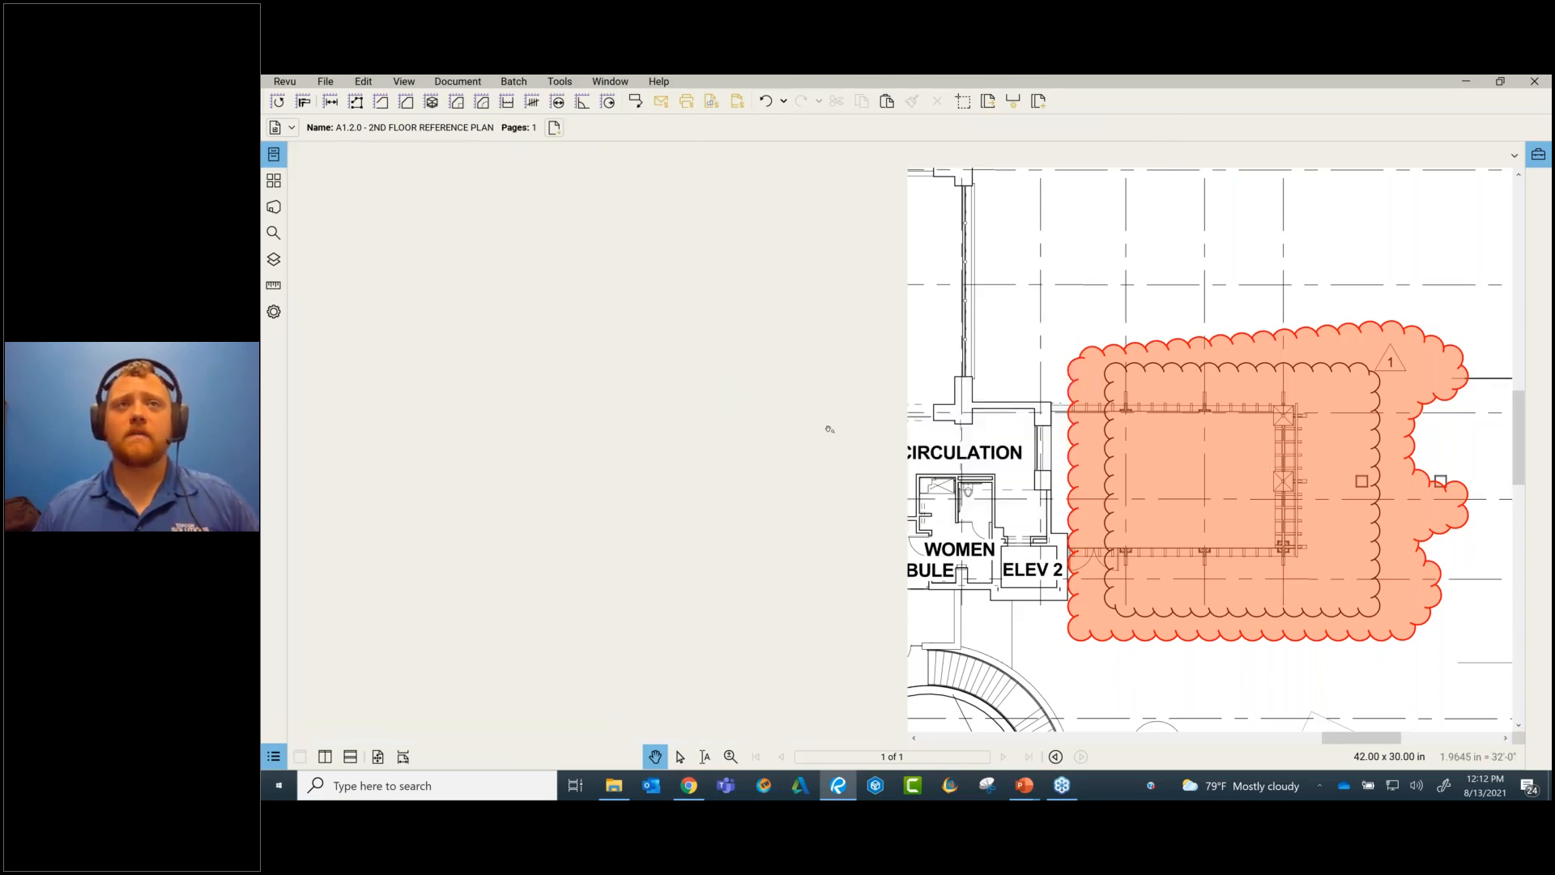
# - Reopen Compare Documents with the REV 1 plan as Document A and turn off Remember Selection
pyautogui.click(458, 81)
pyautogui.click(494, 330)
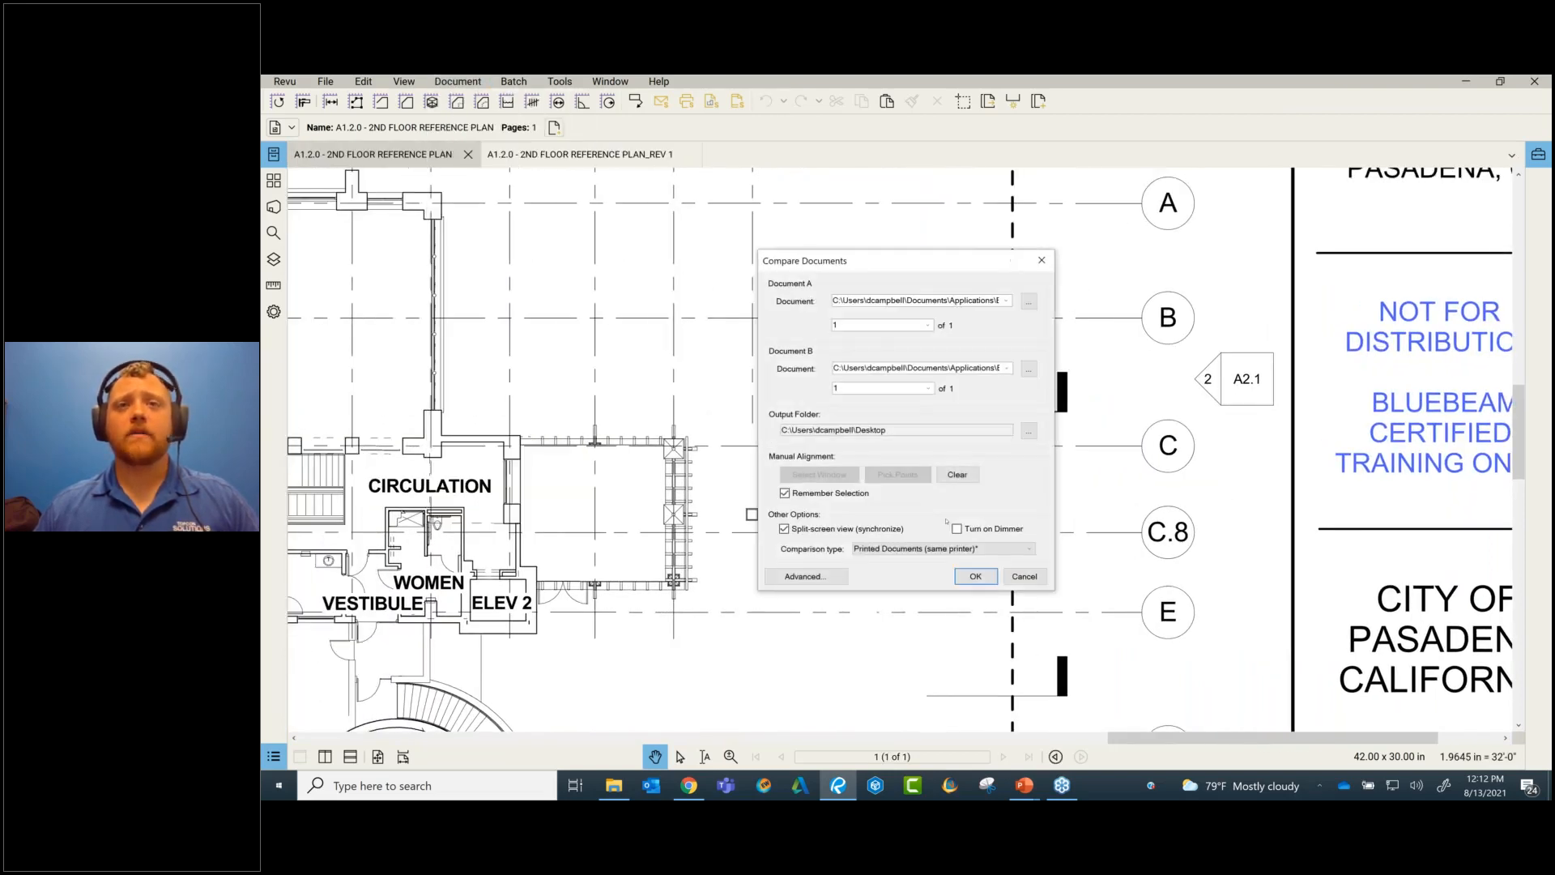
pyautogui.click(1006, 301)
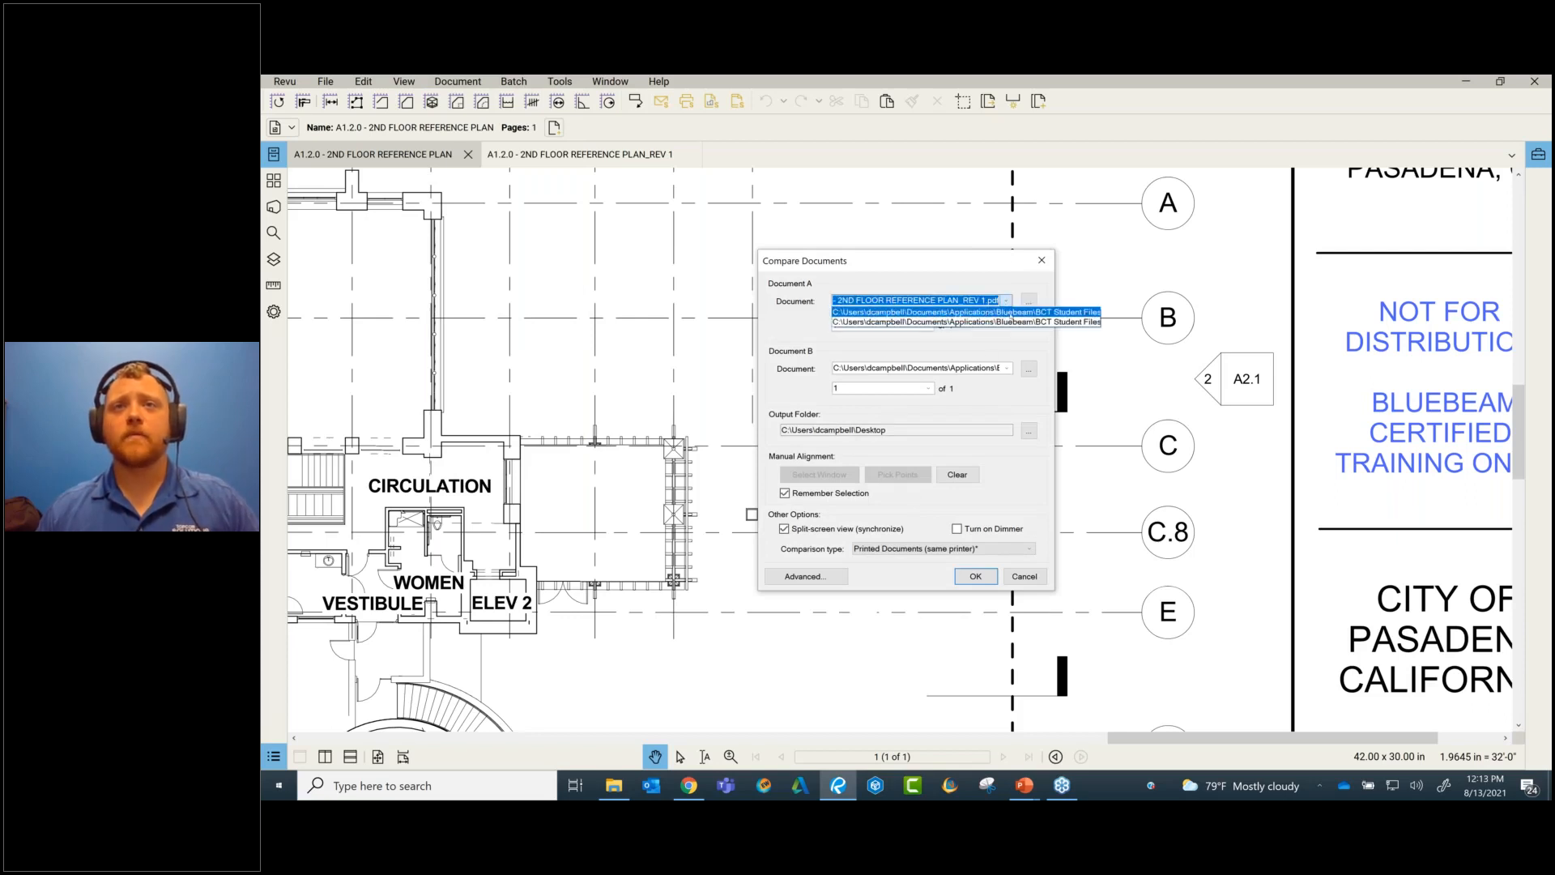
pyautogui.click(1045, 322)
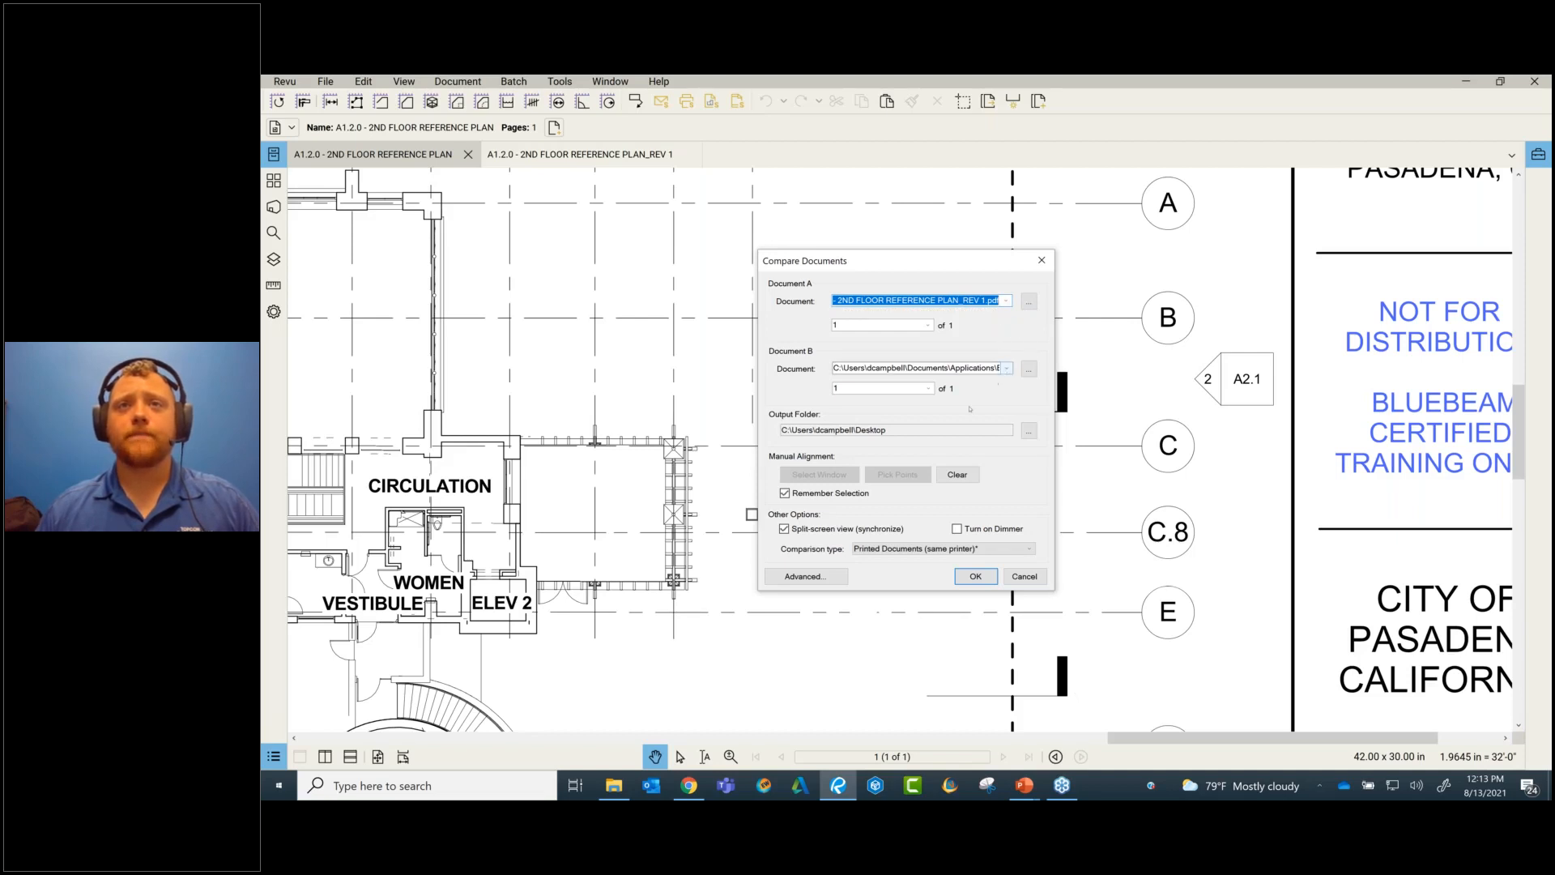
pyautogui.click(825, 491)
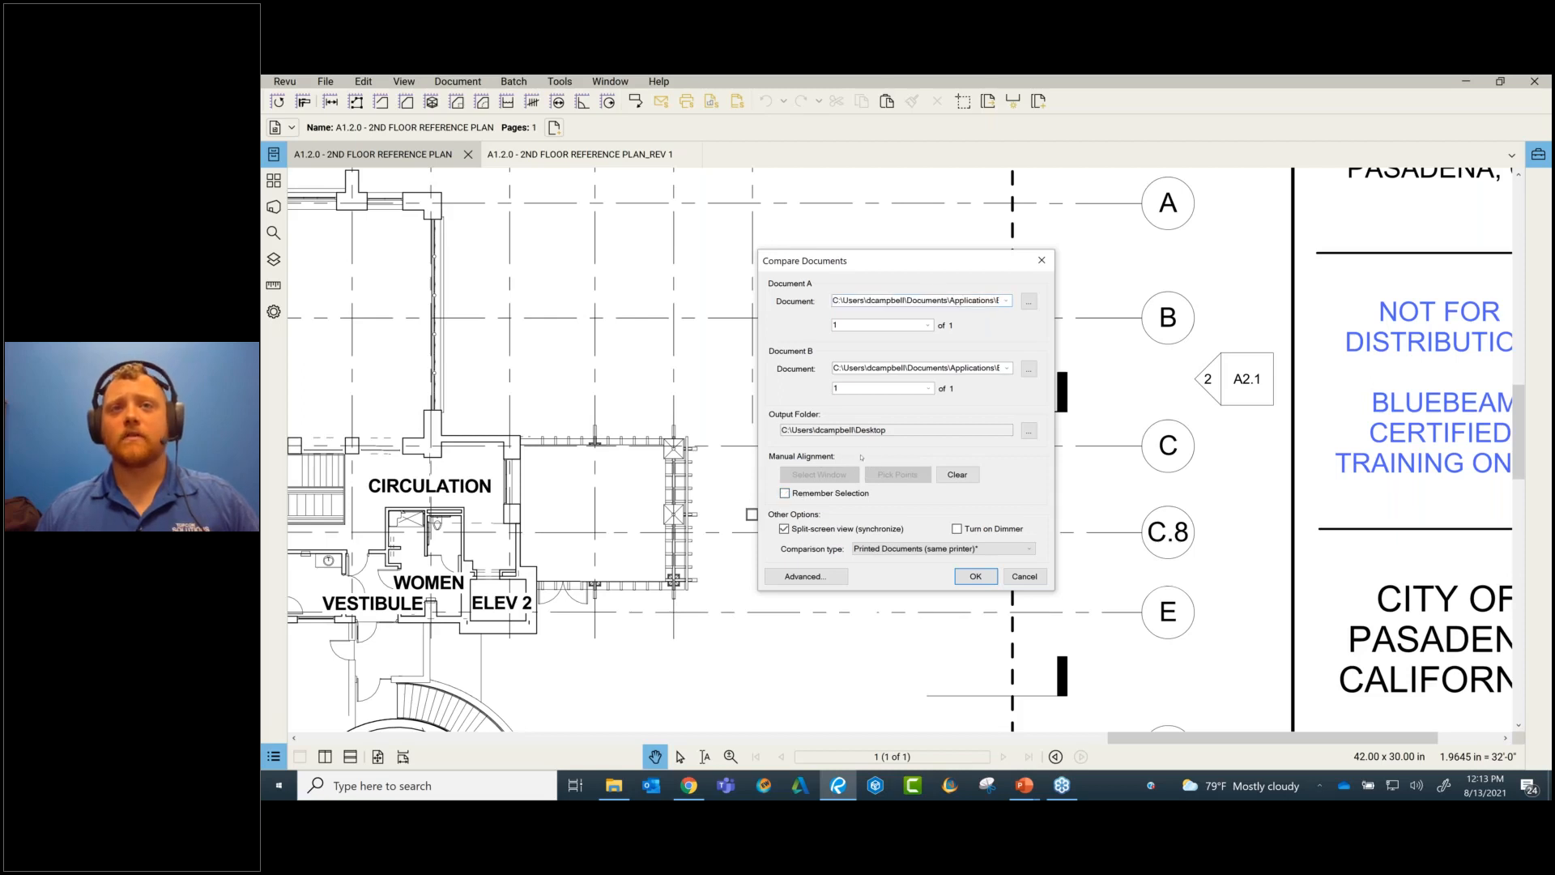
# - Clear the manual alignment, review the comparison types but keep Printed Documents (same printer), and run the comparison on the whole plans
pyautogui.click(970, 475)
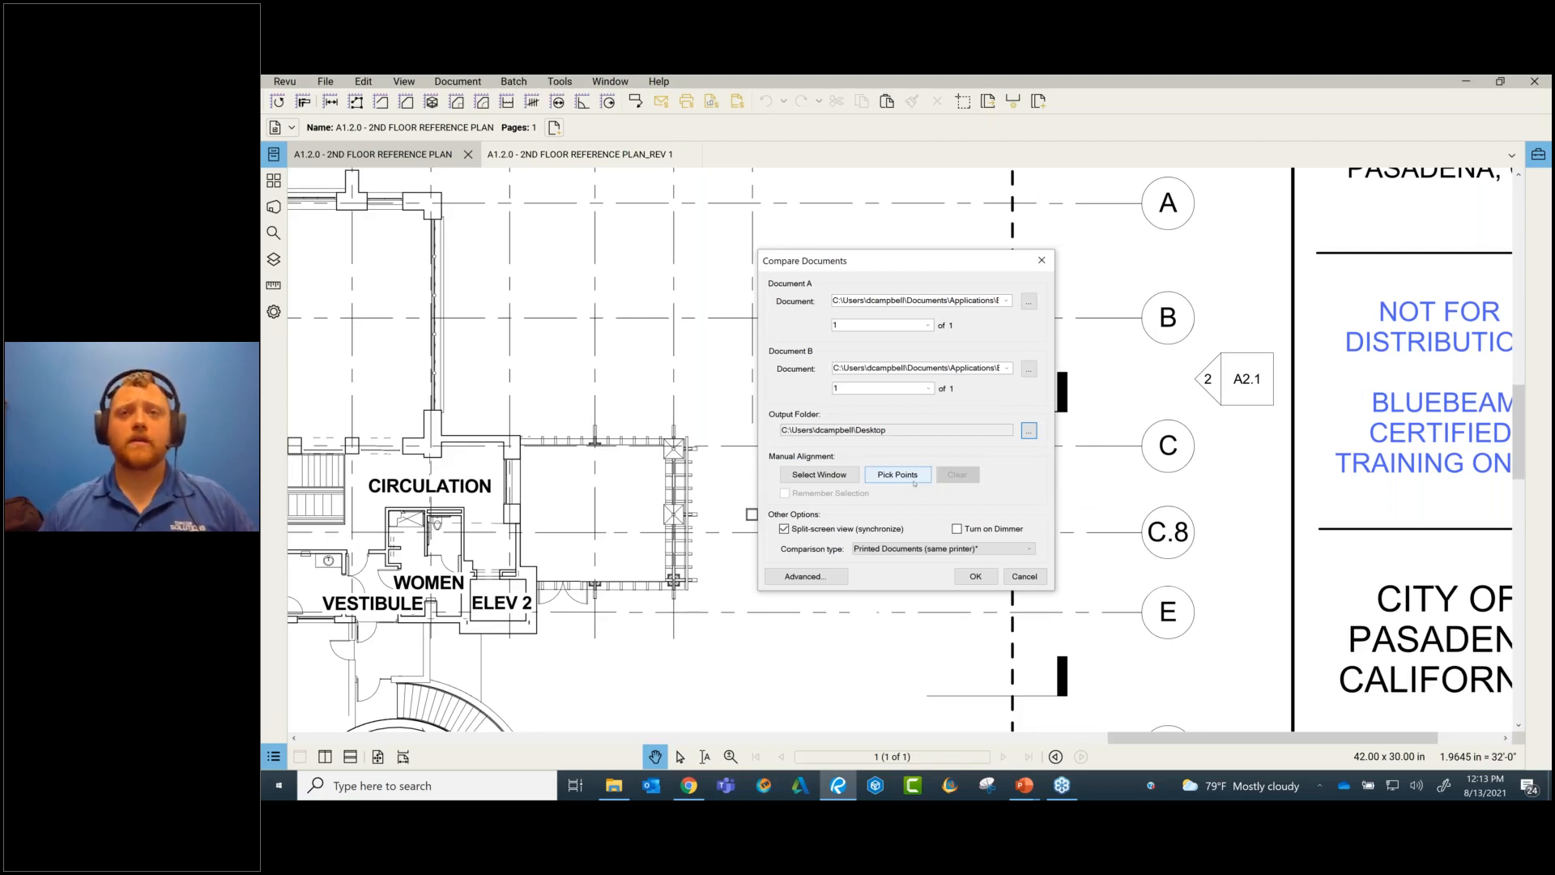
pyautogui.click(901, 549)
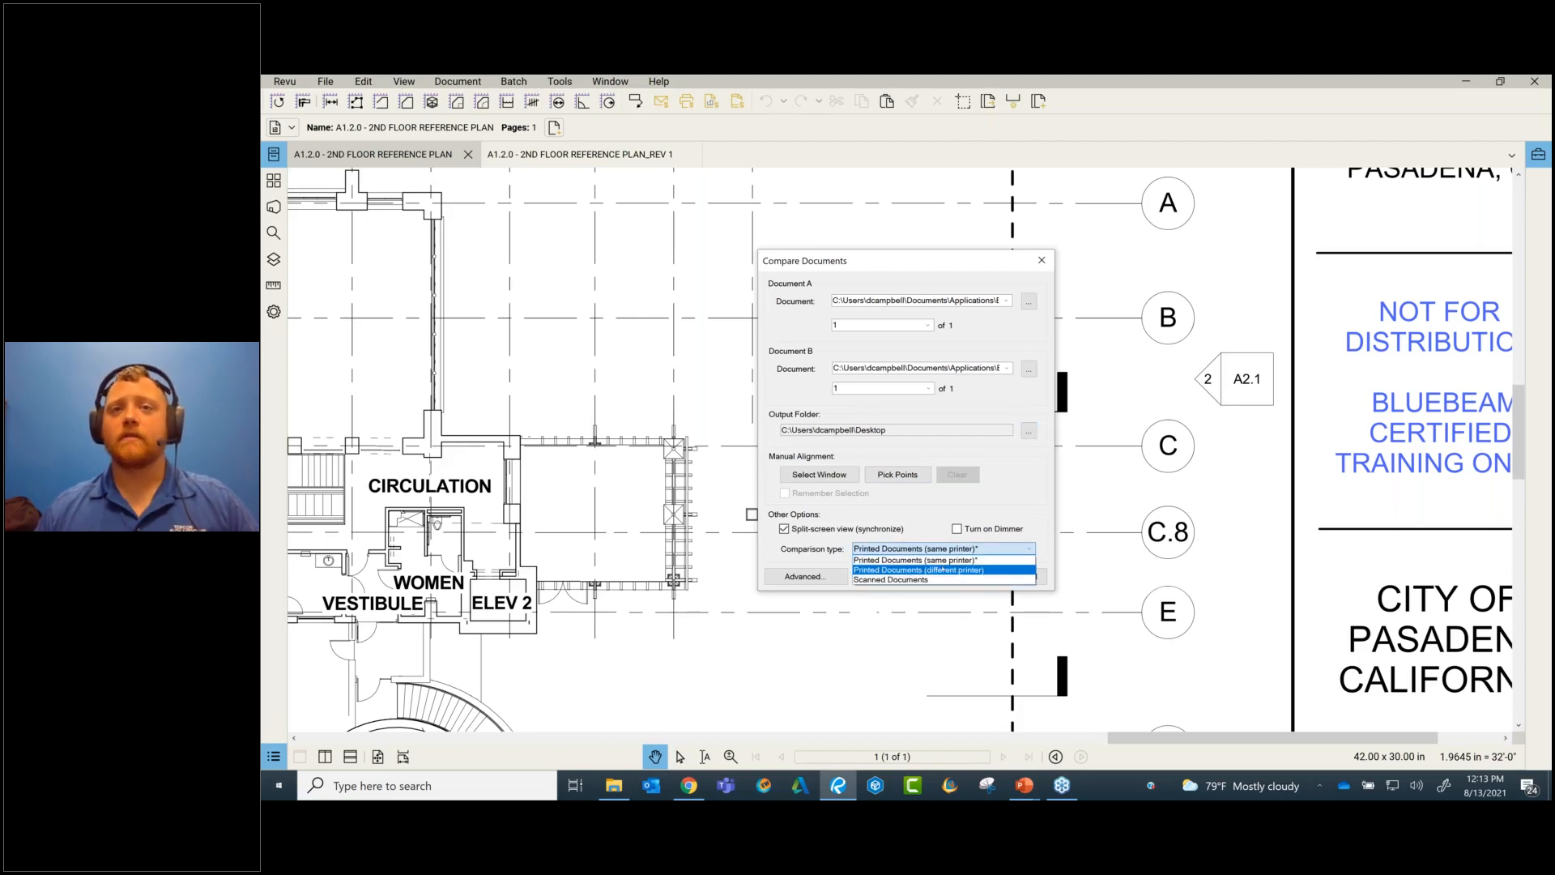
pyautogui.click(925, 516)
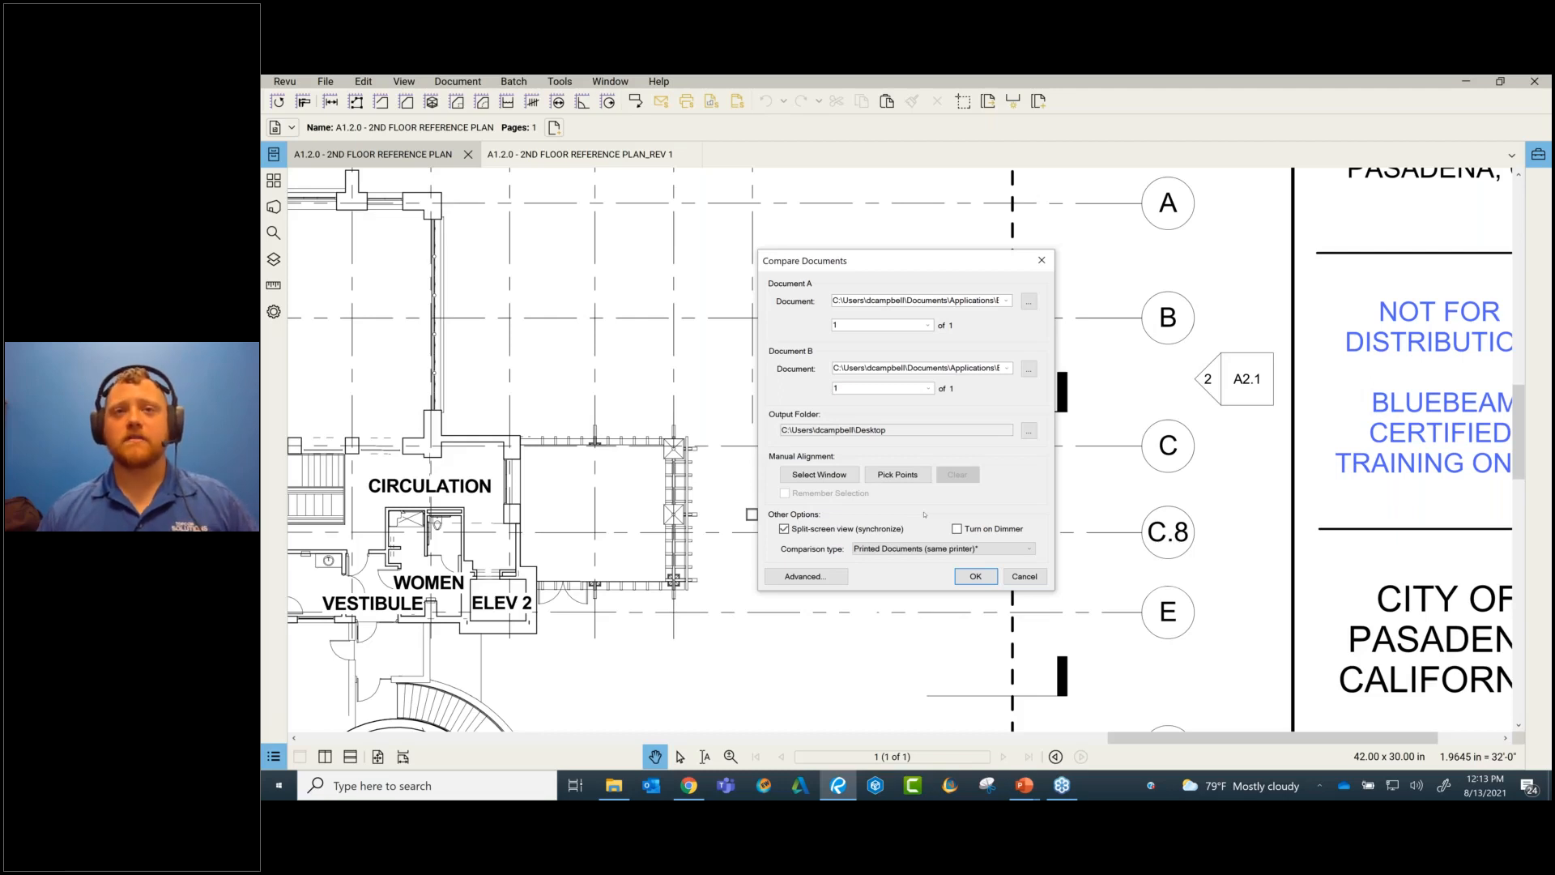
pyautogui.click(975, 576)
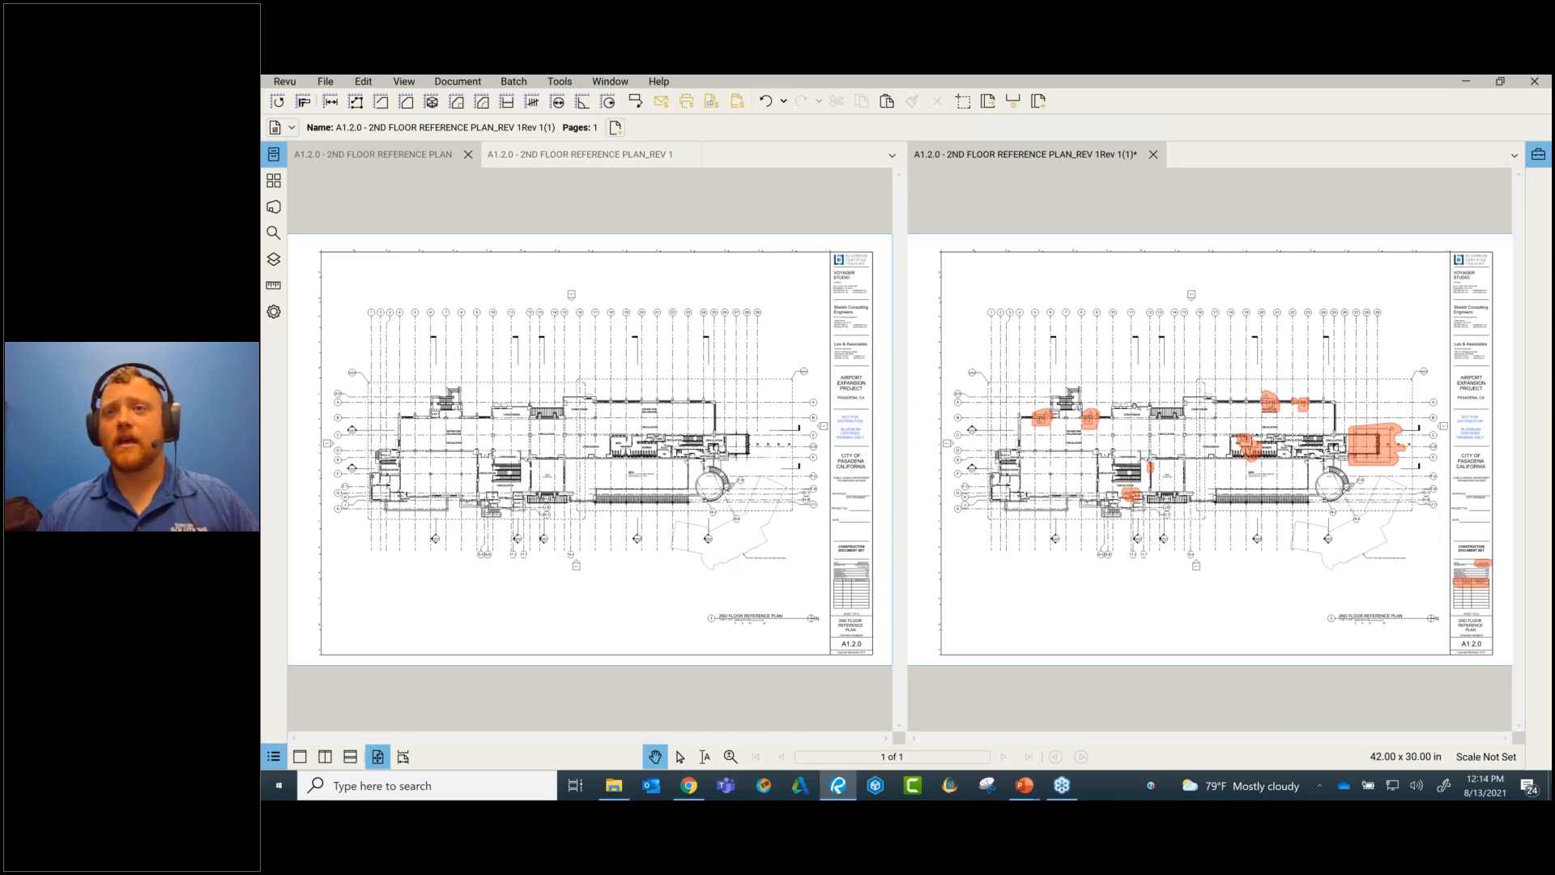
# - Examine the clouded date and revision-table changes in the title block of the marked-up REV 1 copy
pyautogui.scroll(-3, 1136, 405)
pyautogui.moveTo(1340, 523); pyautogui.dragTo(1239, 526)
pyautogui.scroll(2, 1239, 522)
pyautogui.scroll(-2, 1240, 523)
pyautogui.scroll(5, 1240, 523)
pyautogui.scroll(4, 1239, 509)
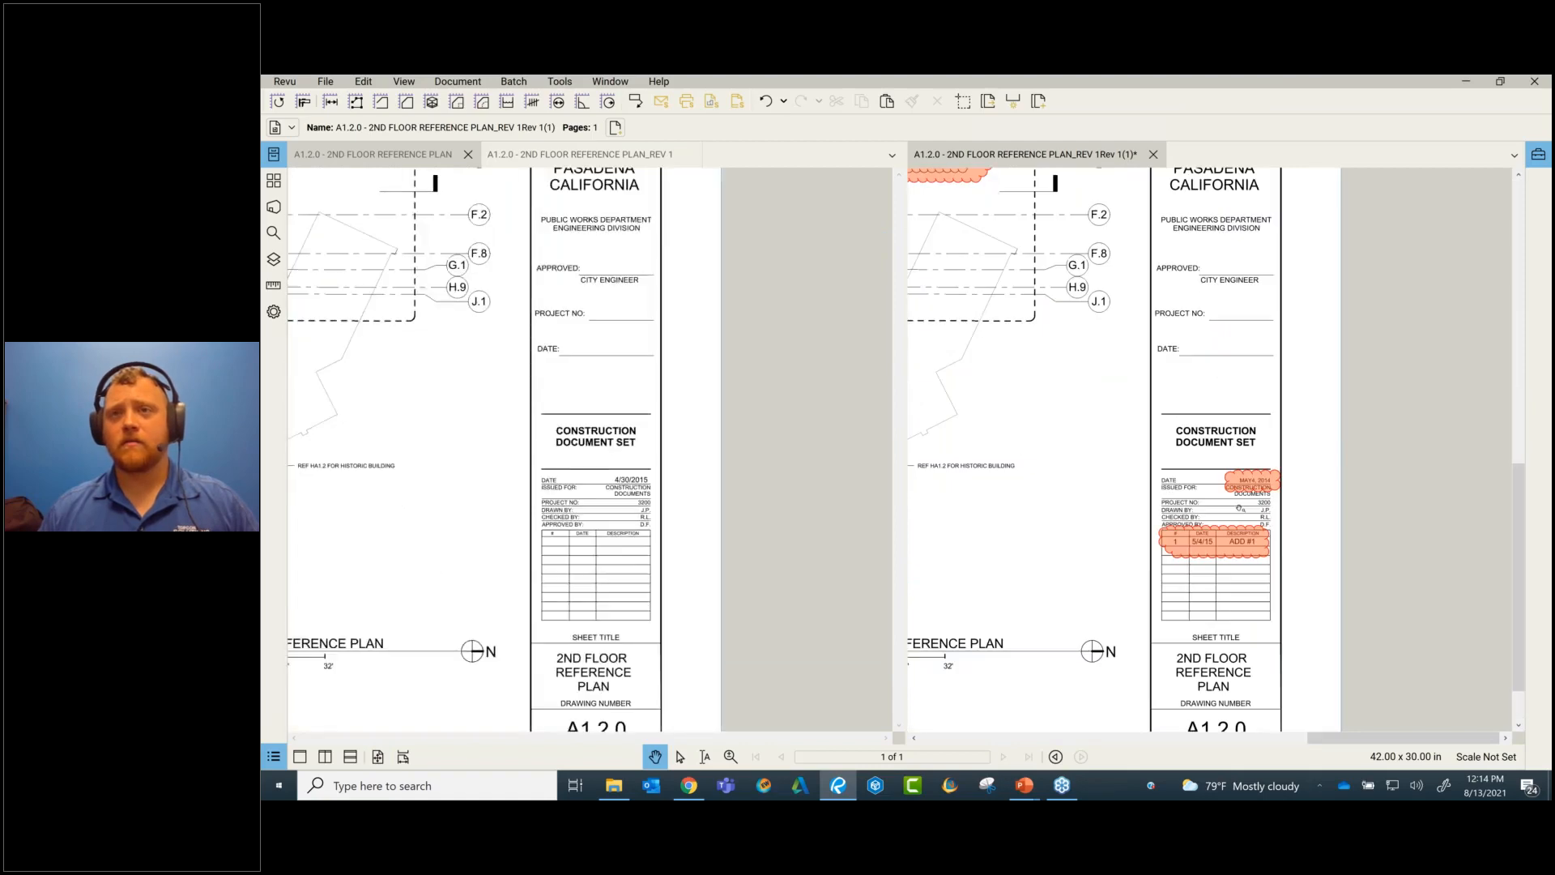
pyautogui.scroll(3, 1239, 507)
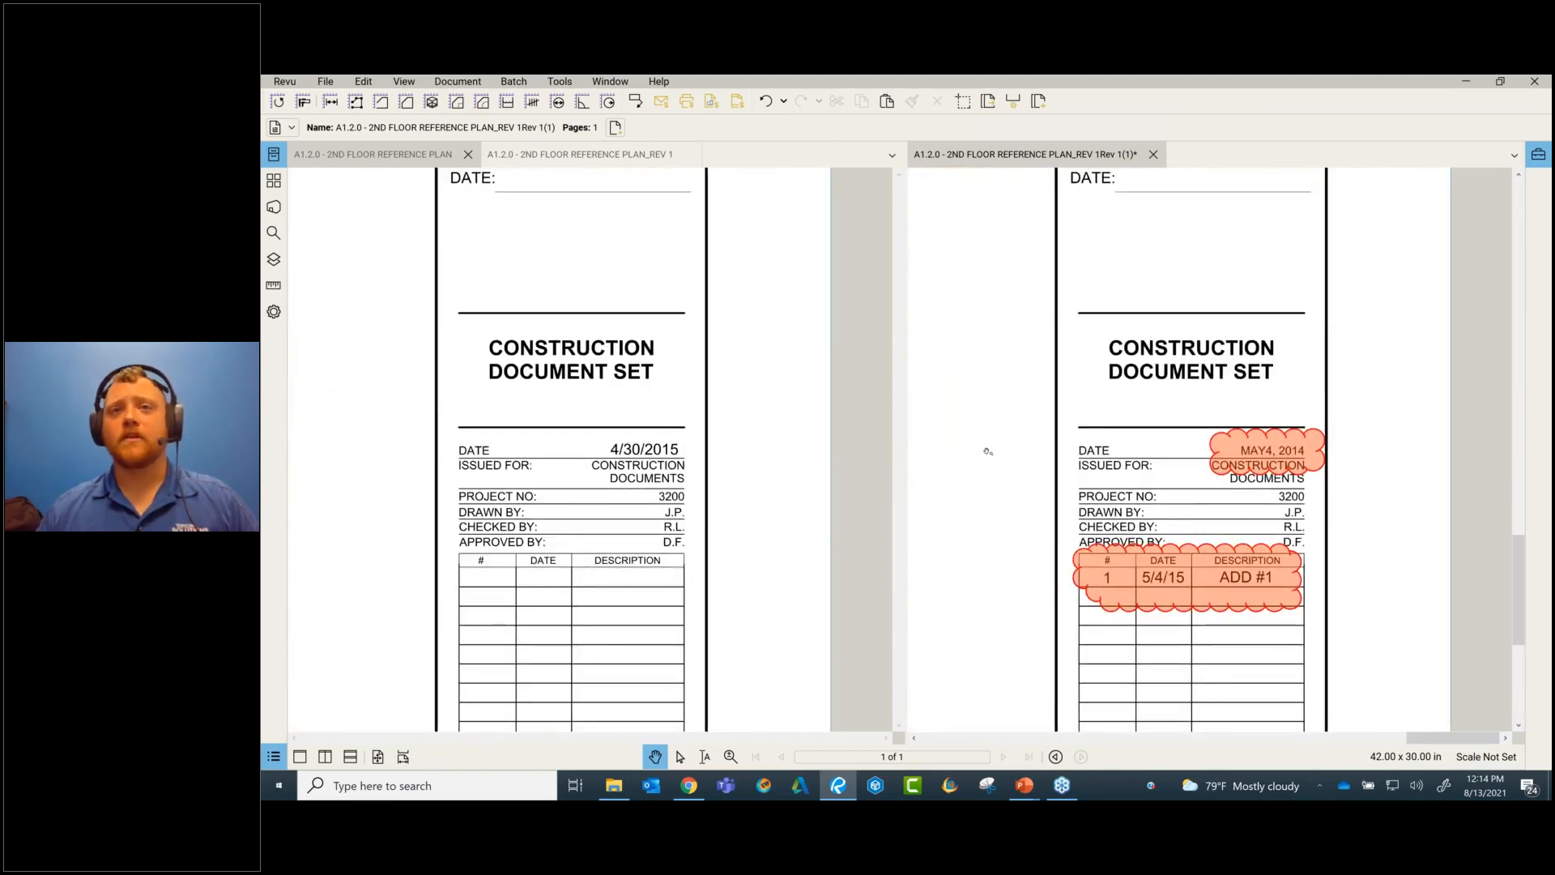
pyautogui.scroll(-6, 987, 451)
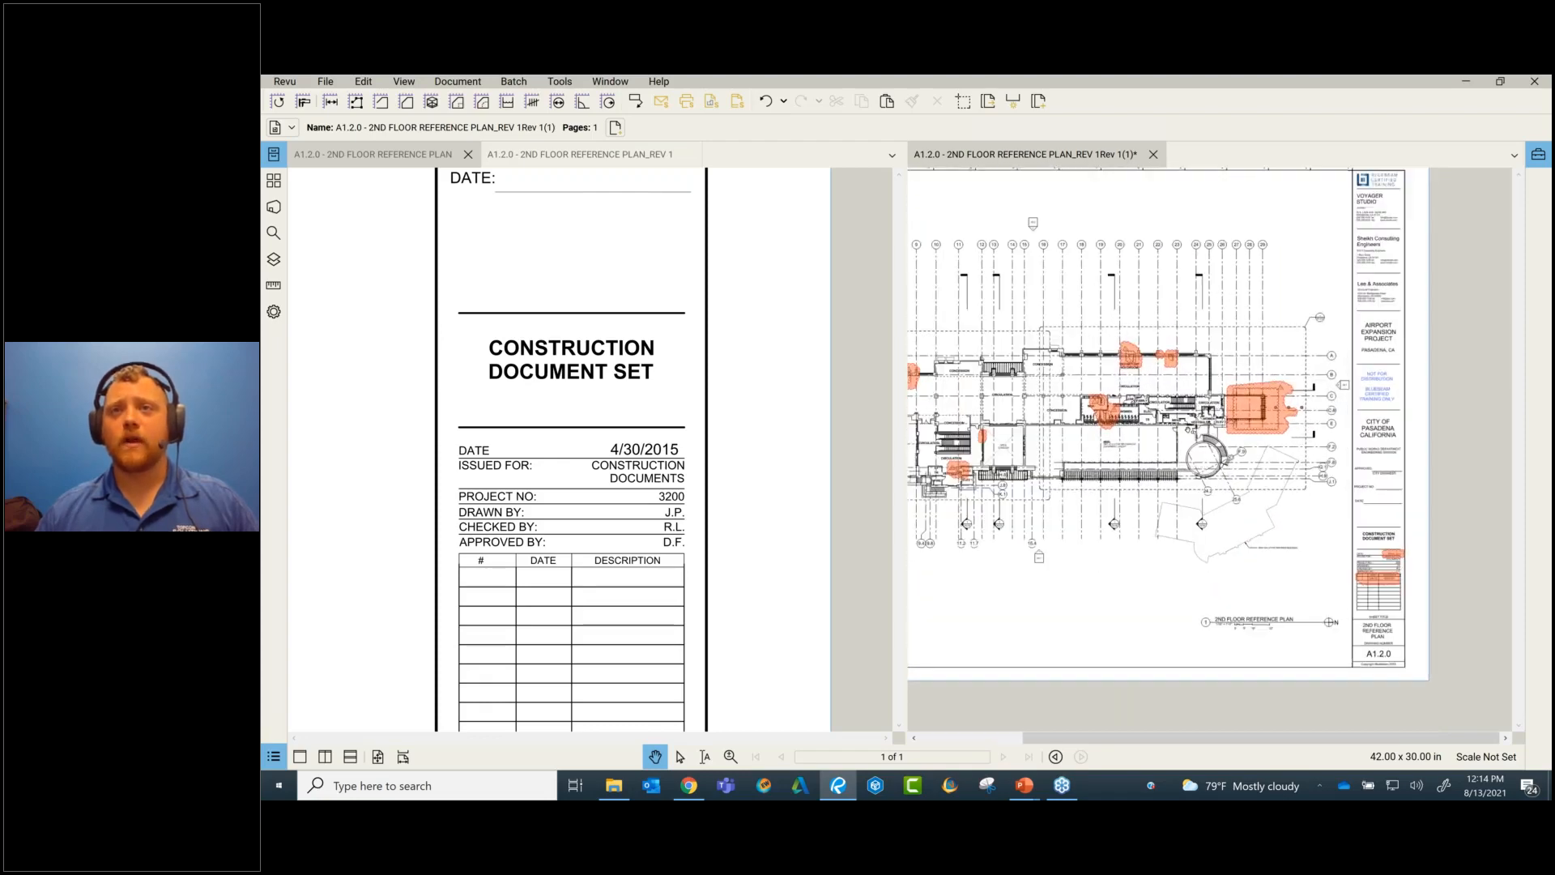
# - Delete the small revision cloud on the wall beside the OPEN TO BELOW area in the marked-up copy
pyautogui.scroll(5, 1151, 350)
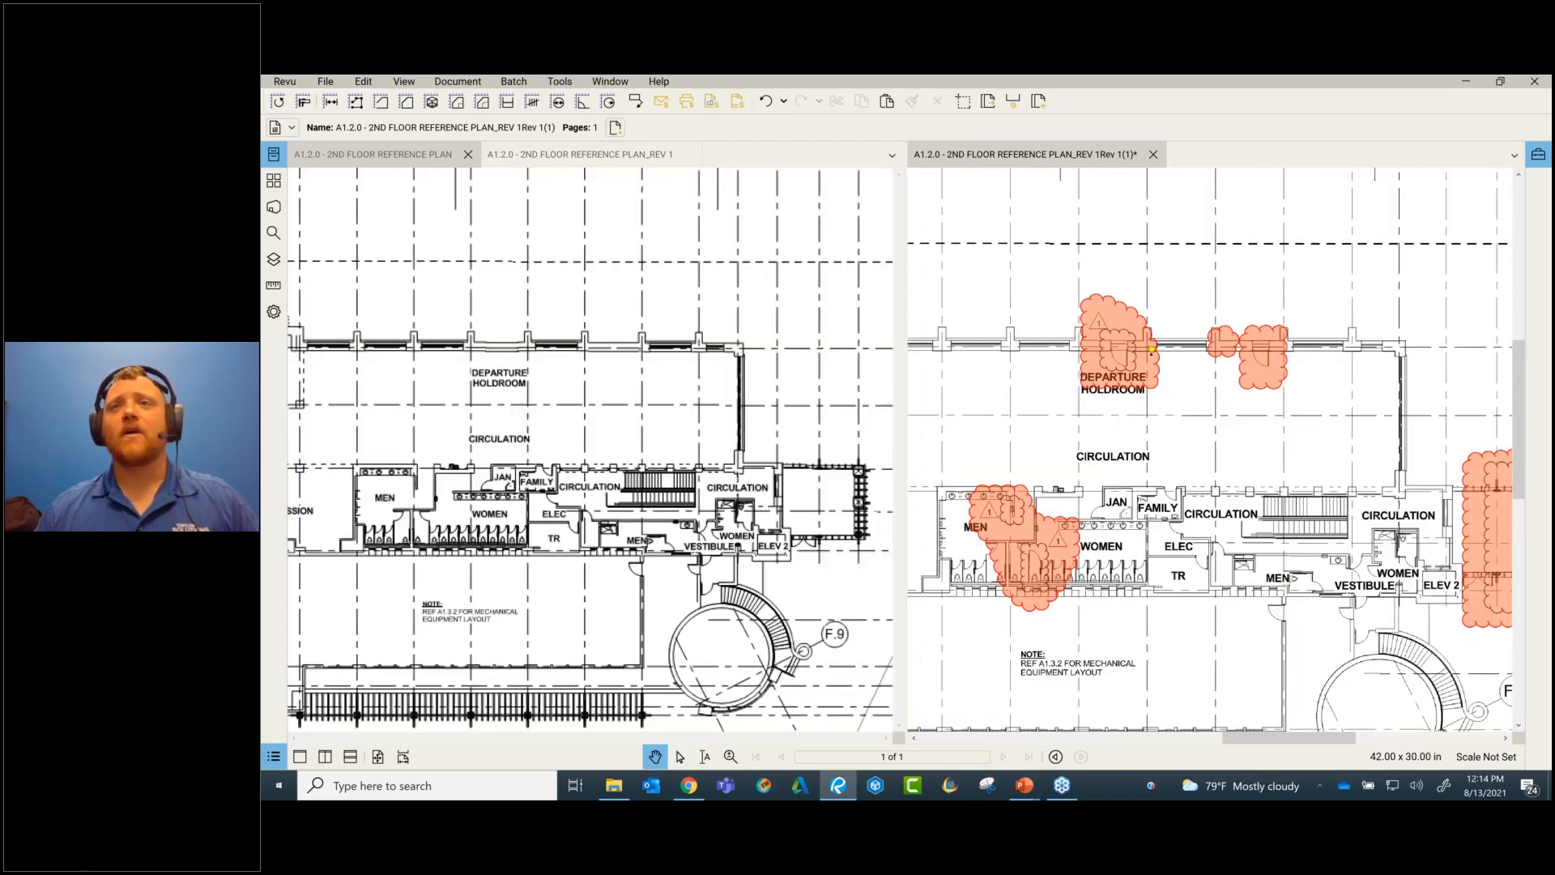
pyautogui.scroll(-3, 1151, 352)
pyautogui.moveTo(1054, 422); pyautogui.dragTo(1208, 392)
pyautogui.scroll(2, 980, 491)
pyautogui.moveTo(980, 491); pyautogui.dragTo(1118, 465)
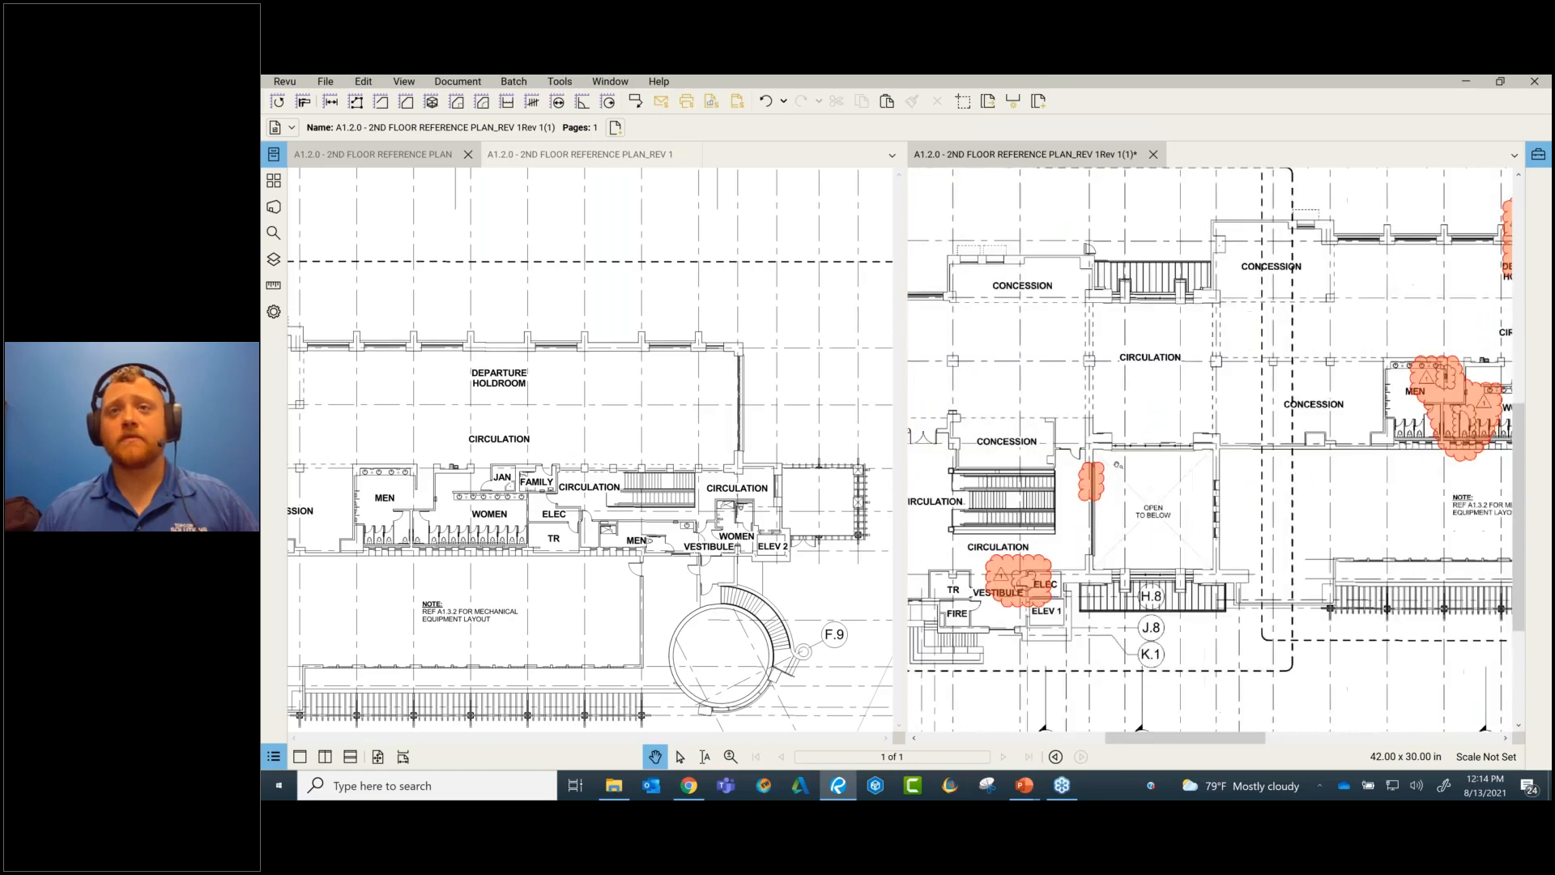
pyautogui.scroll(4, 1118, 465)
pyautogui.click(1129, 415)
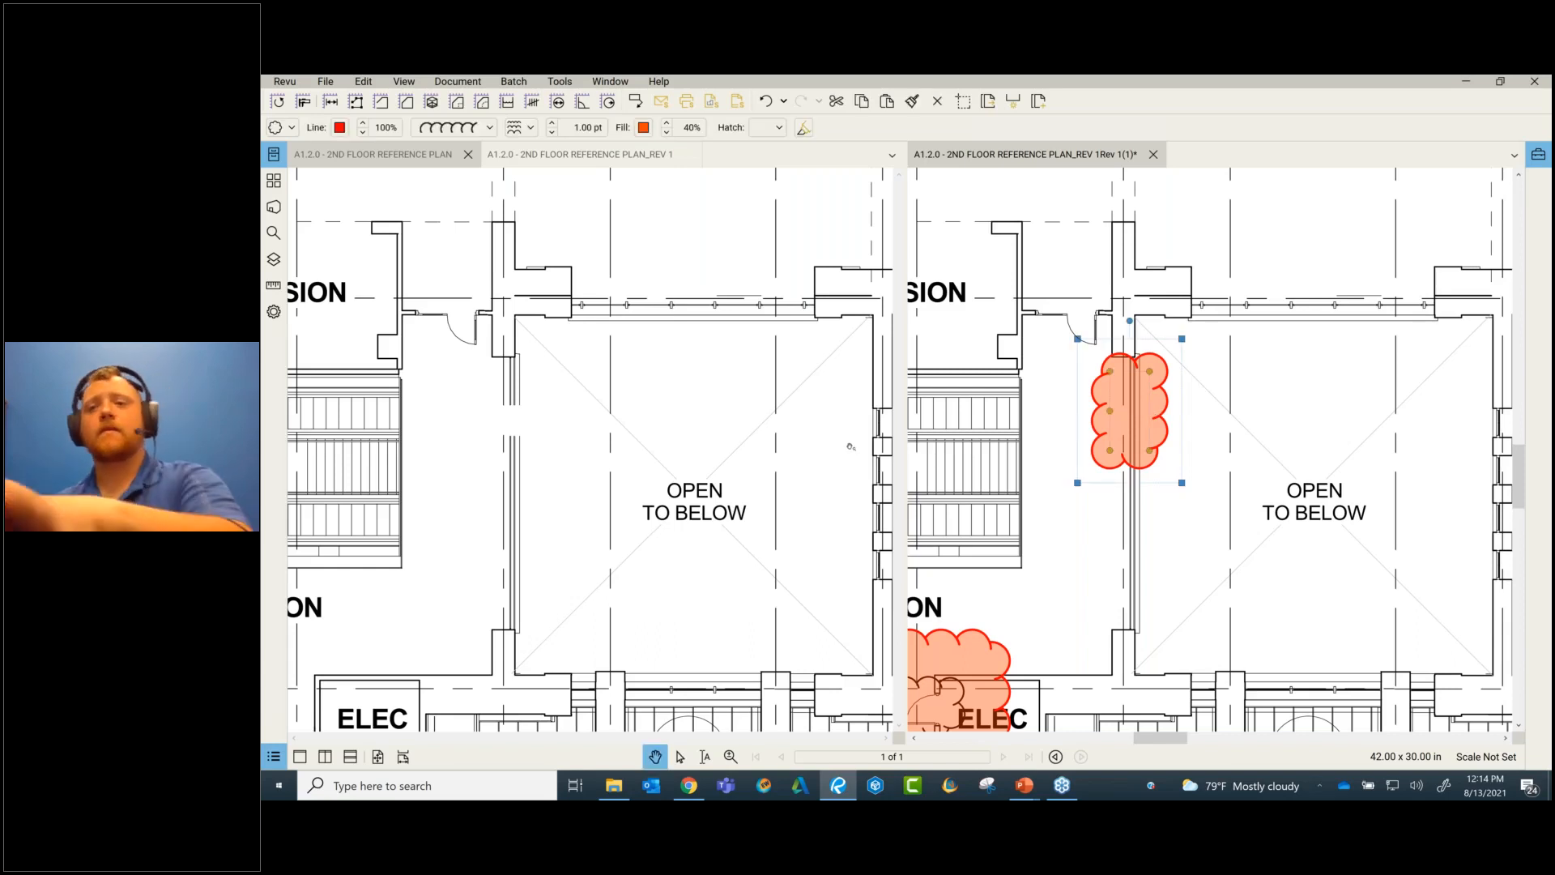
pyautogui.press('Delete')
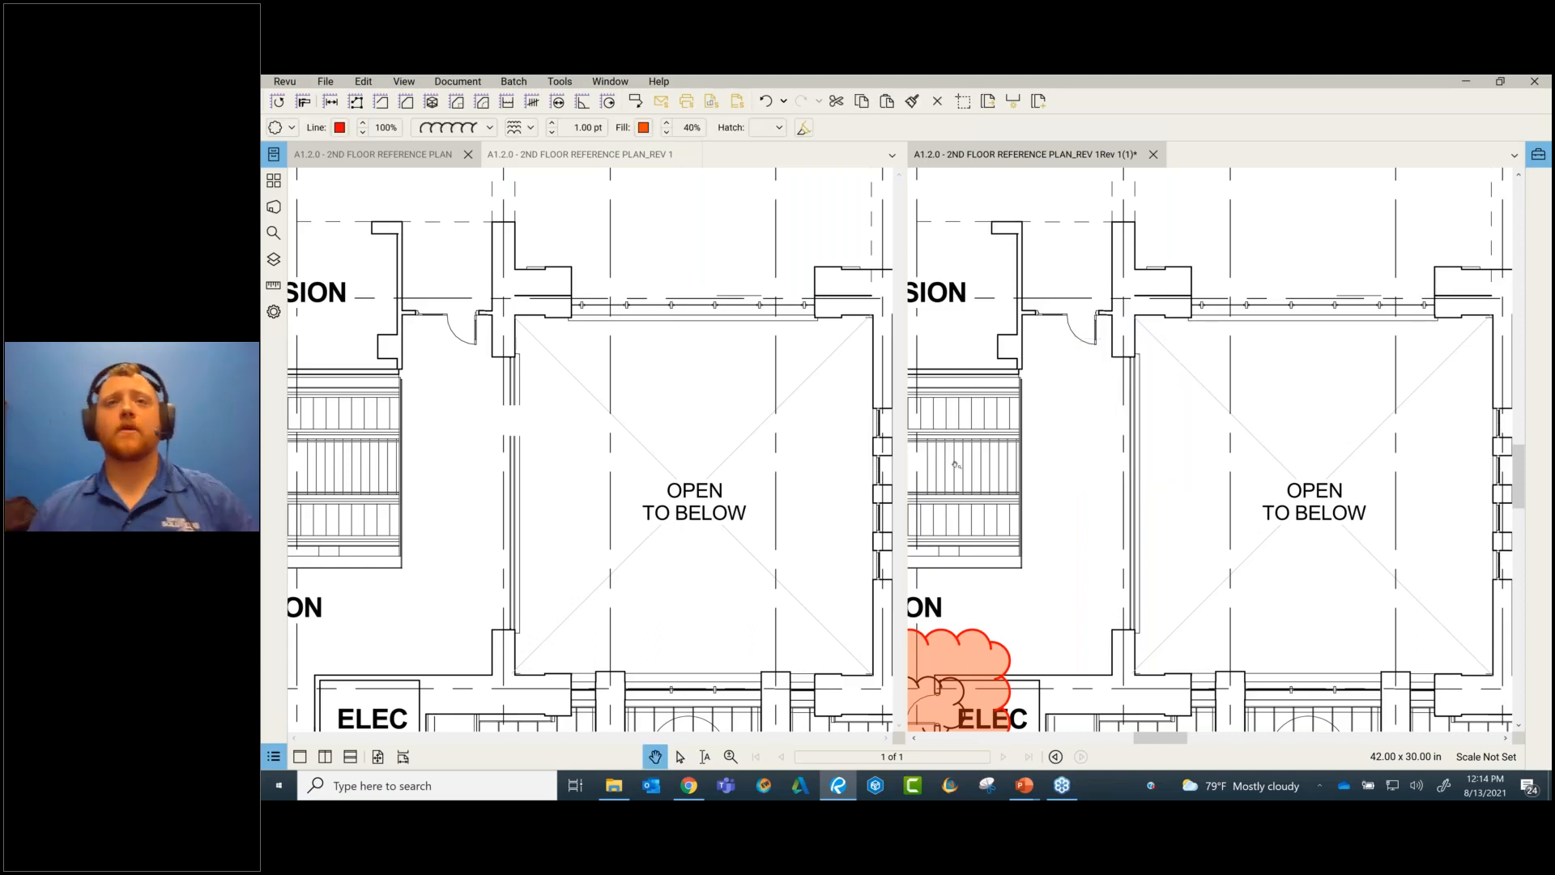
# - Show the Markups List for the marked-up copy, enlarge it, and select the first Revision entry
pyautogui.scroll(-5, 1176, 478)
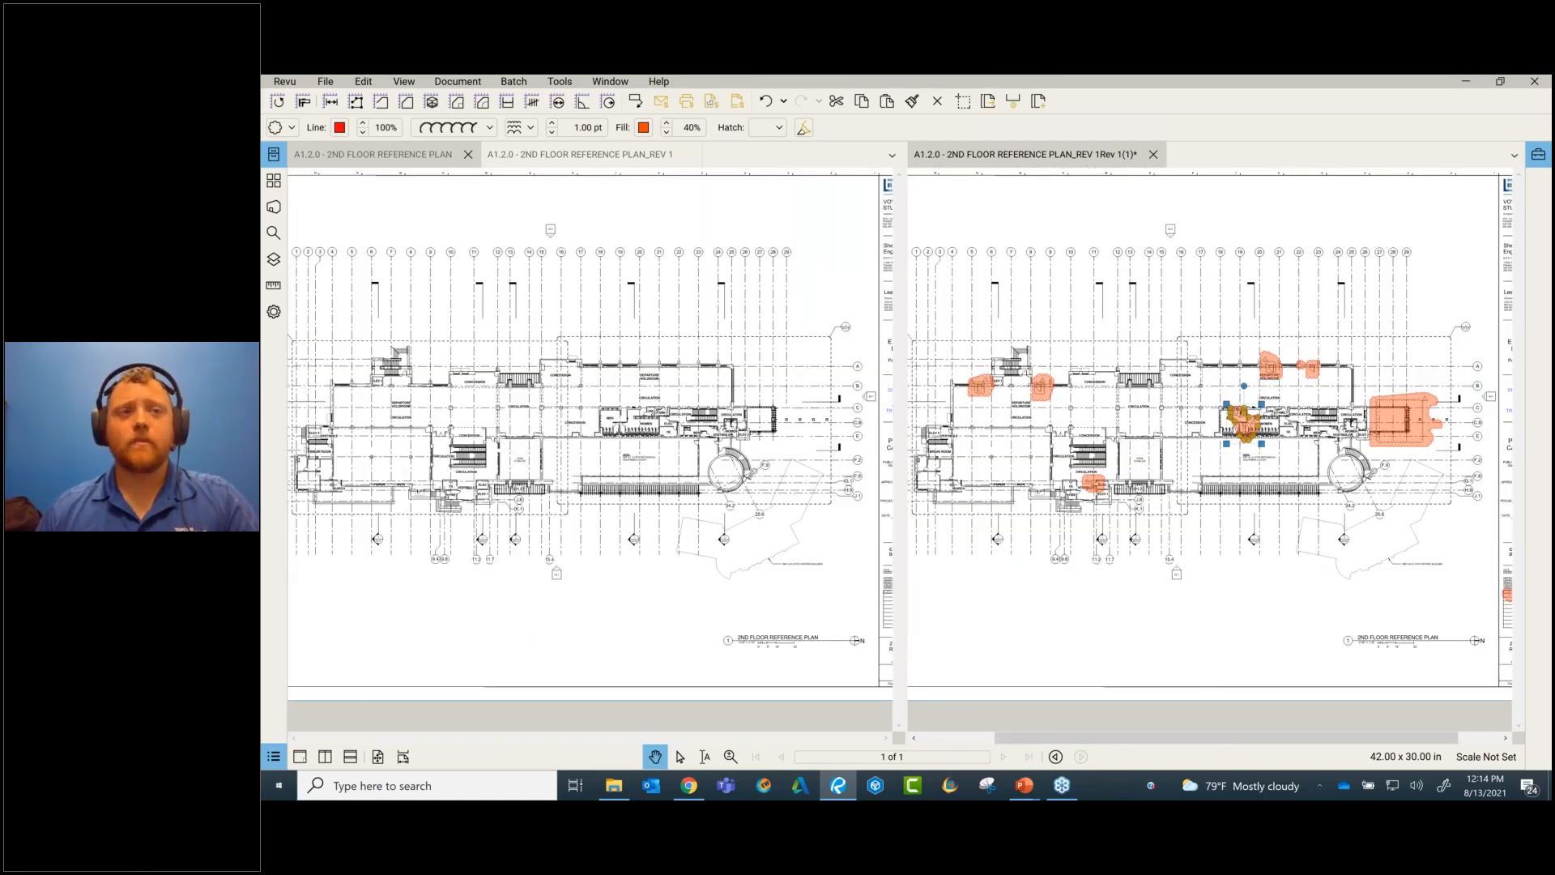
pyautogui.click(273, 756)
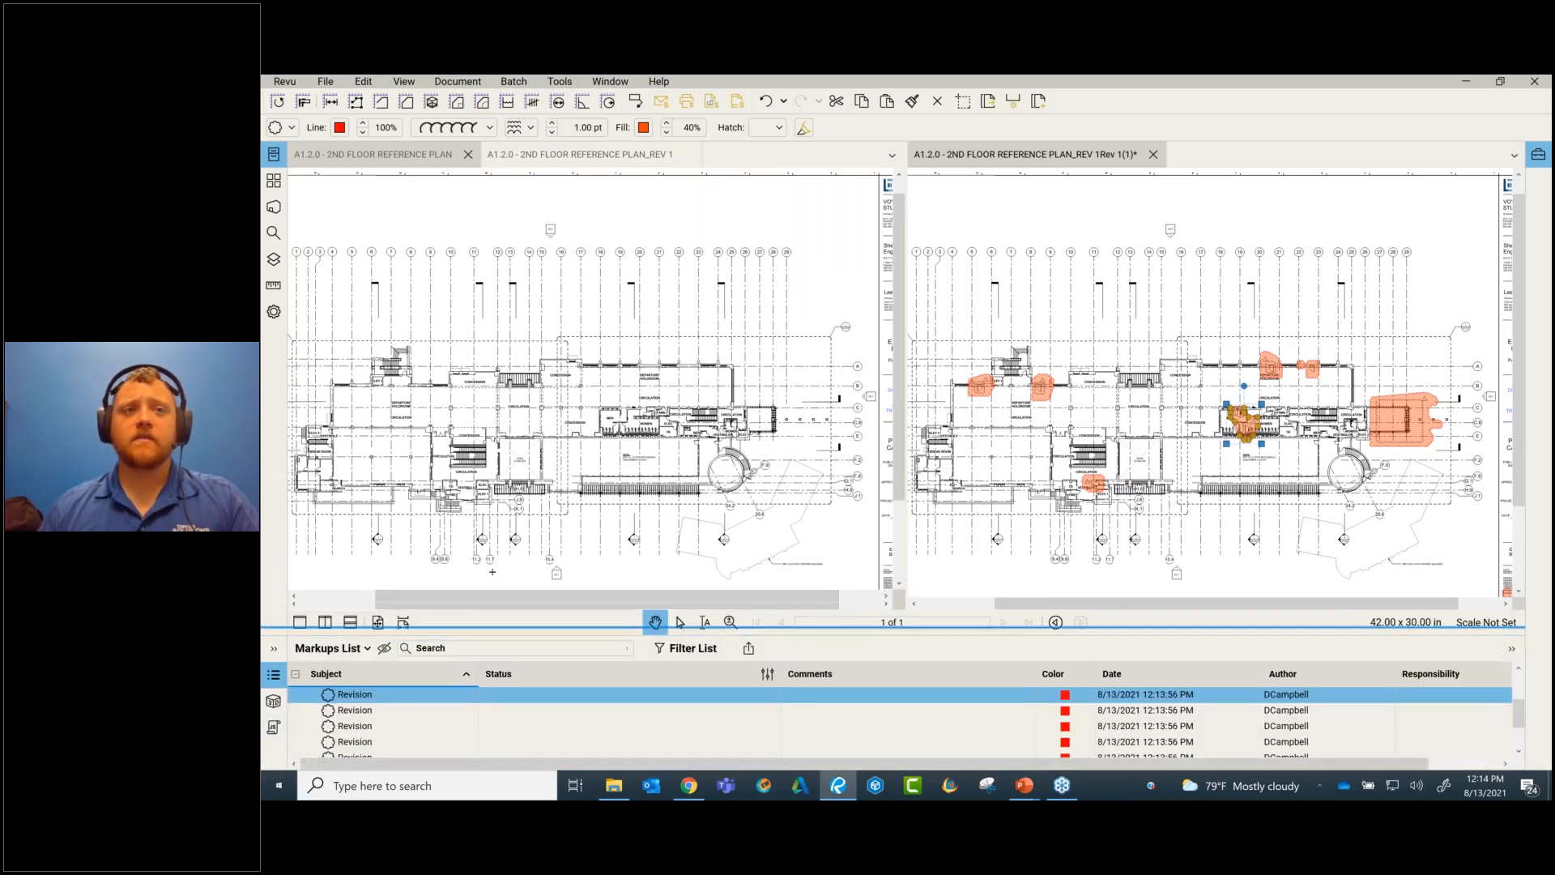
pyautogui.click(426, 654)
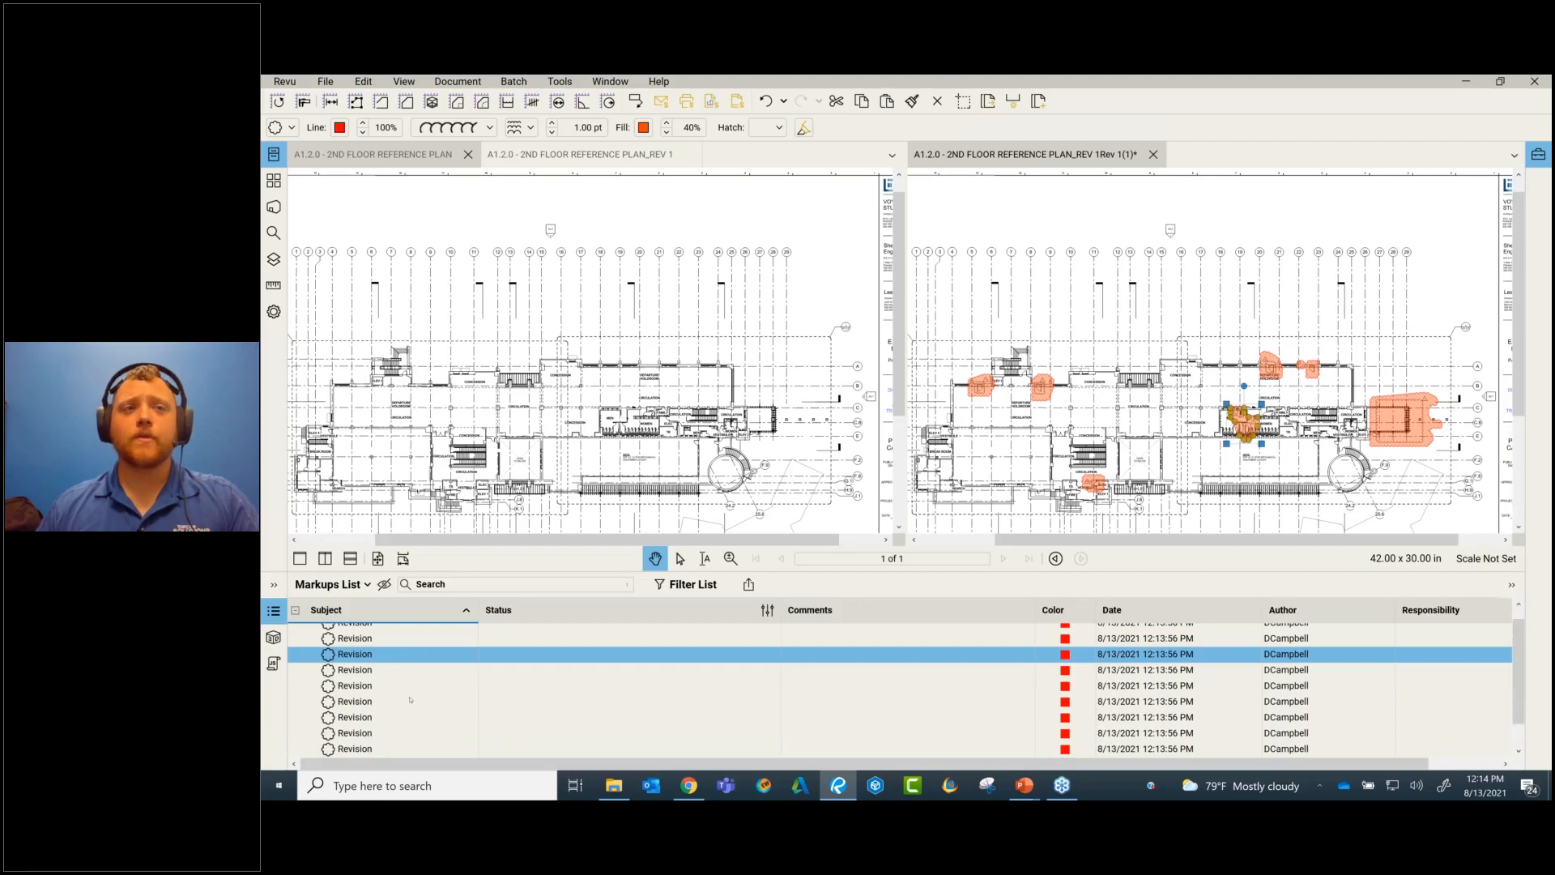
pyautogui.scroll(1, 383, 667)
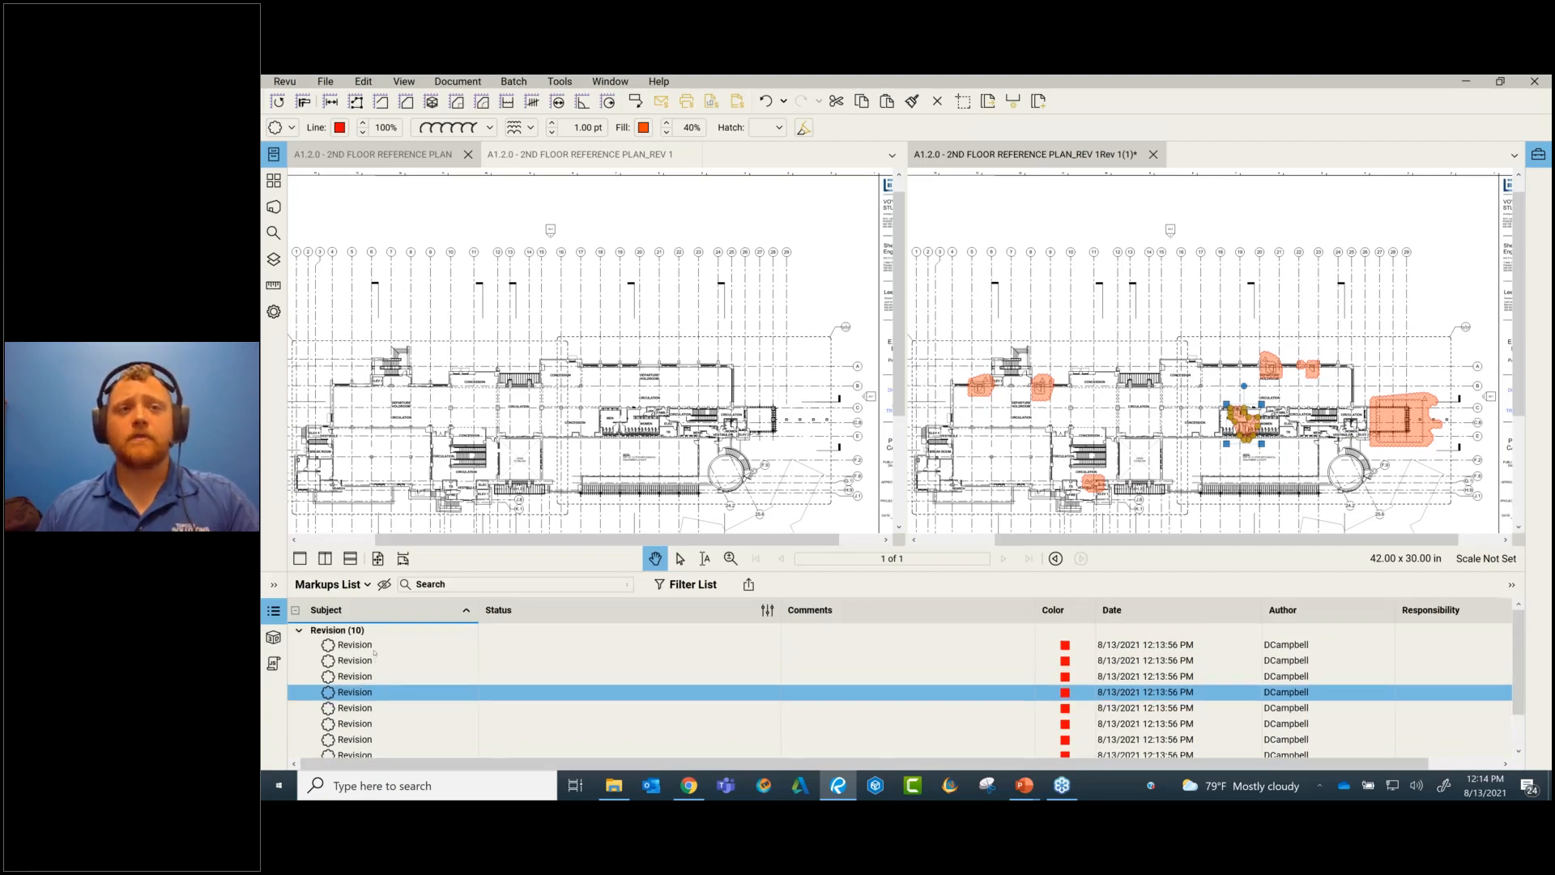
pyautogui.click(374, 648)
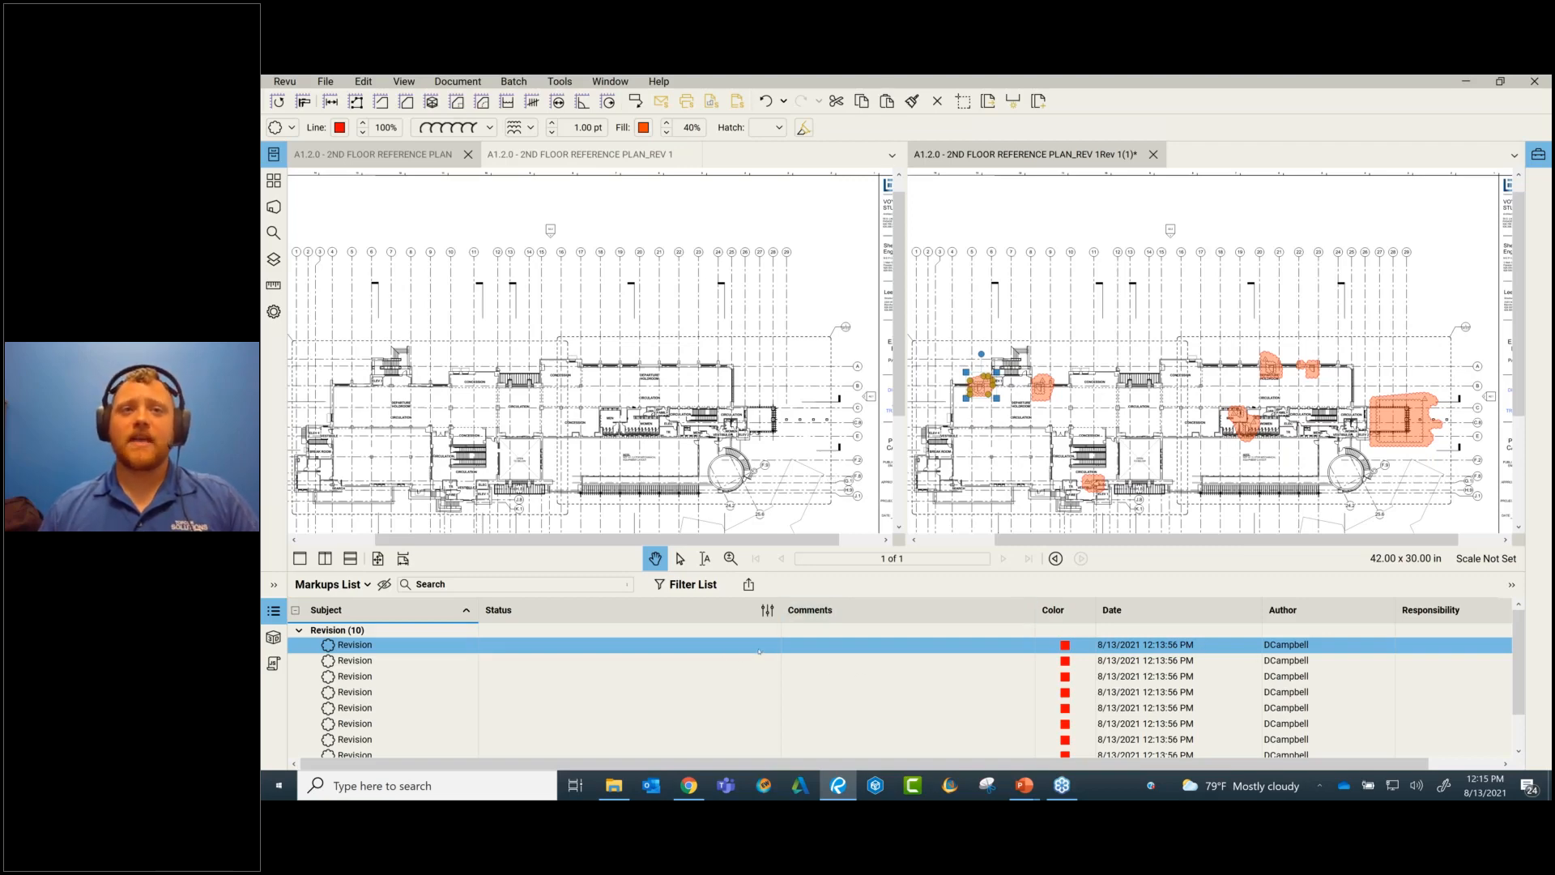
# - Examine the Review status choices for the first Revision entry without assigning one, and deselect the entry
pyautogui.click(616, 646)
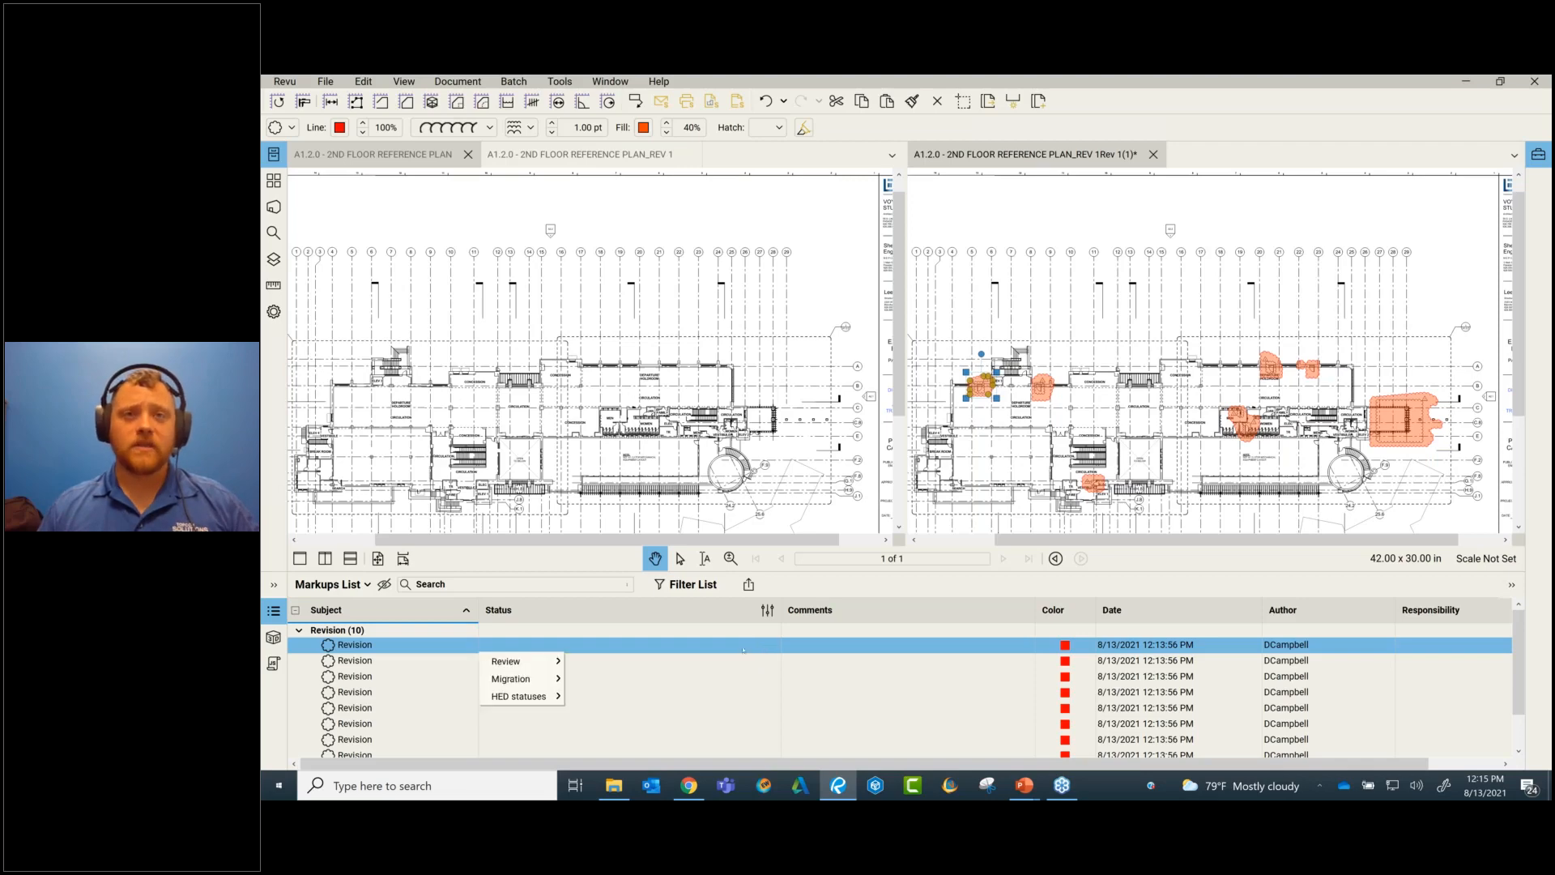
pyautogui.moveTo(551, 661)
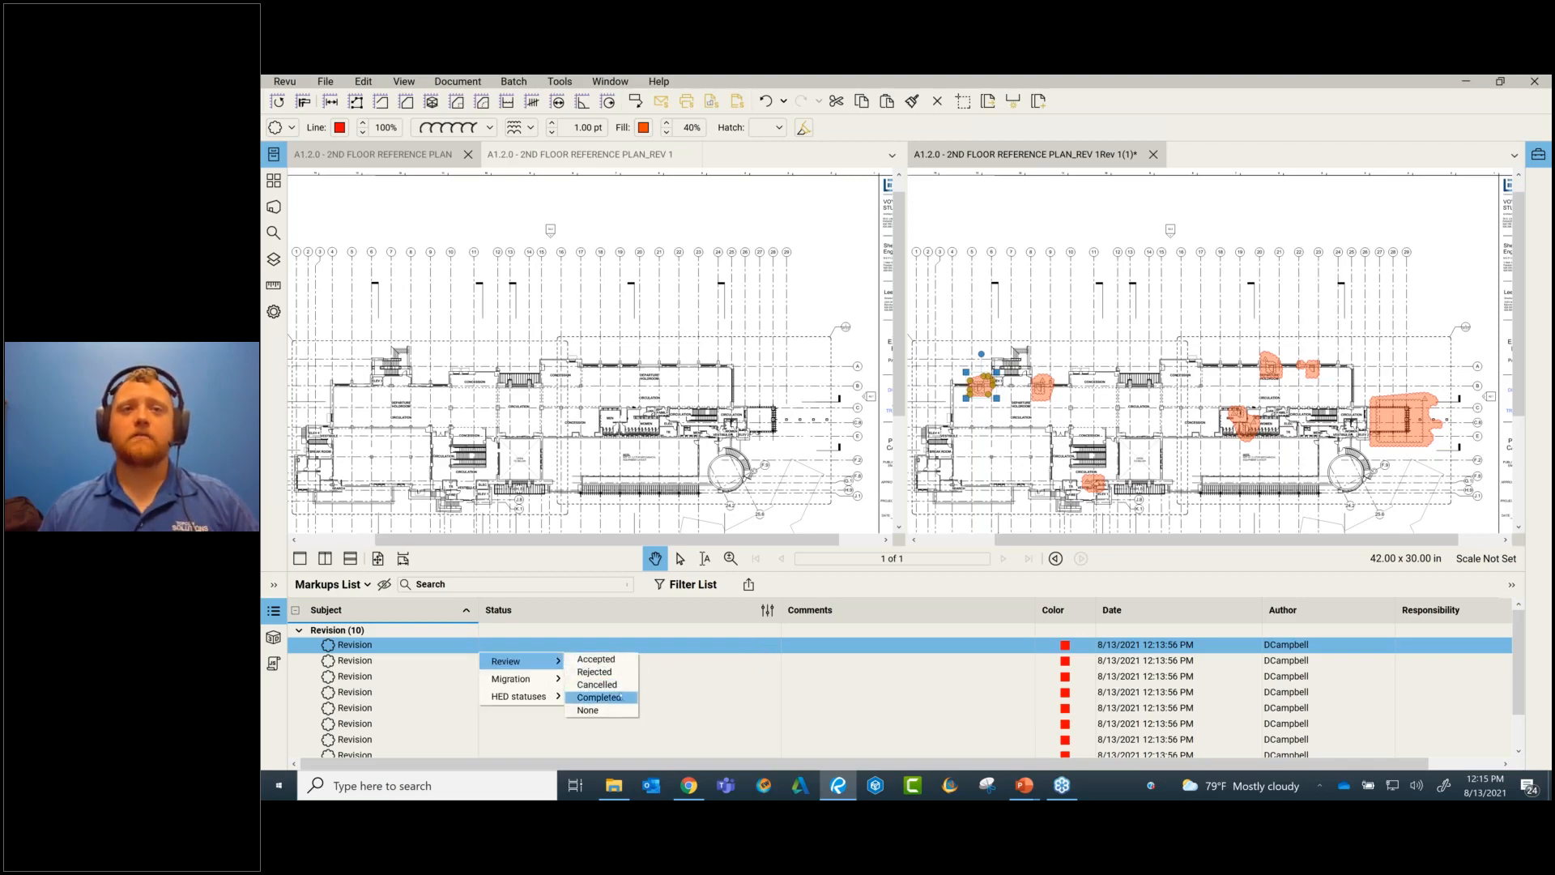
pyautogui.click(755, 649)
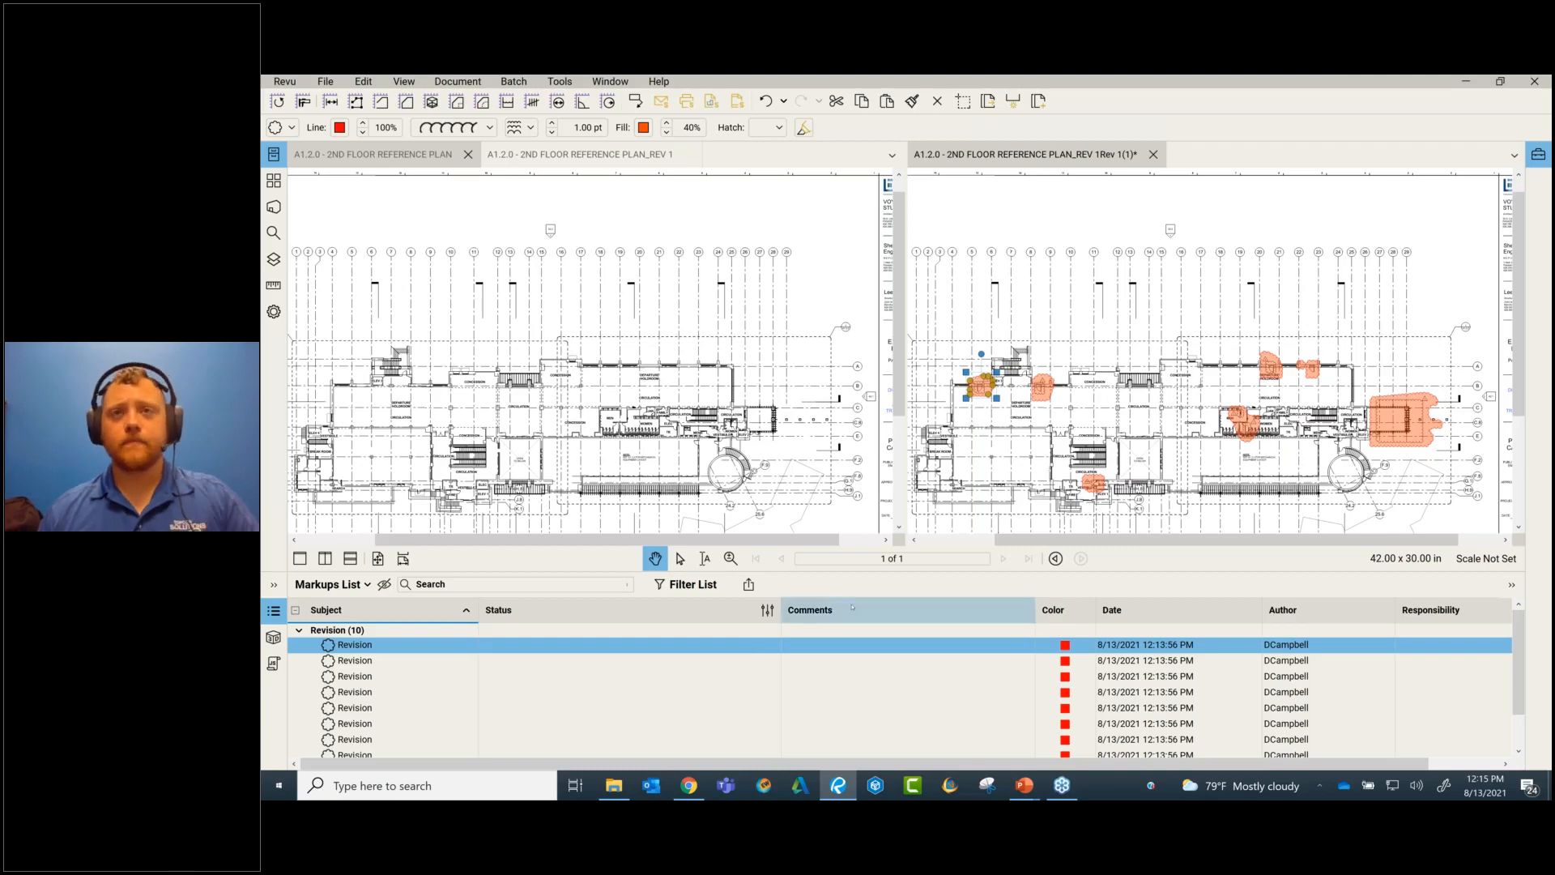
pyautogui.click(1132, 353)
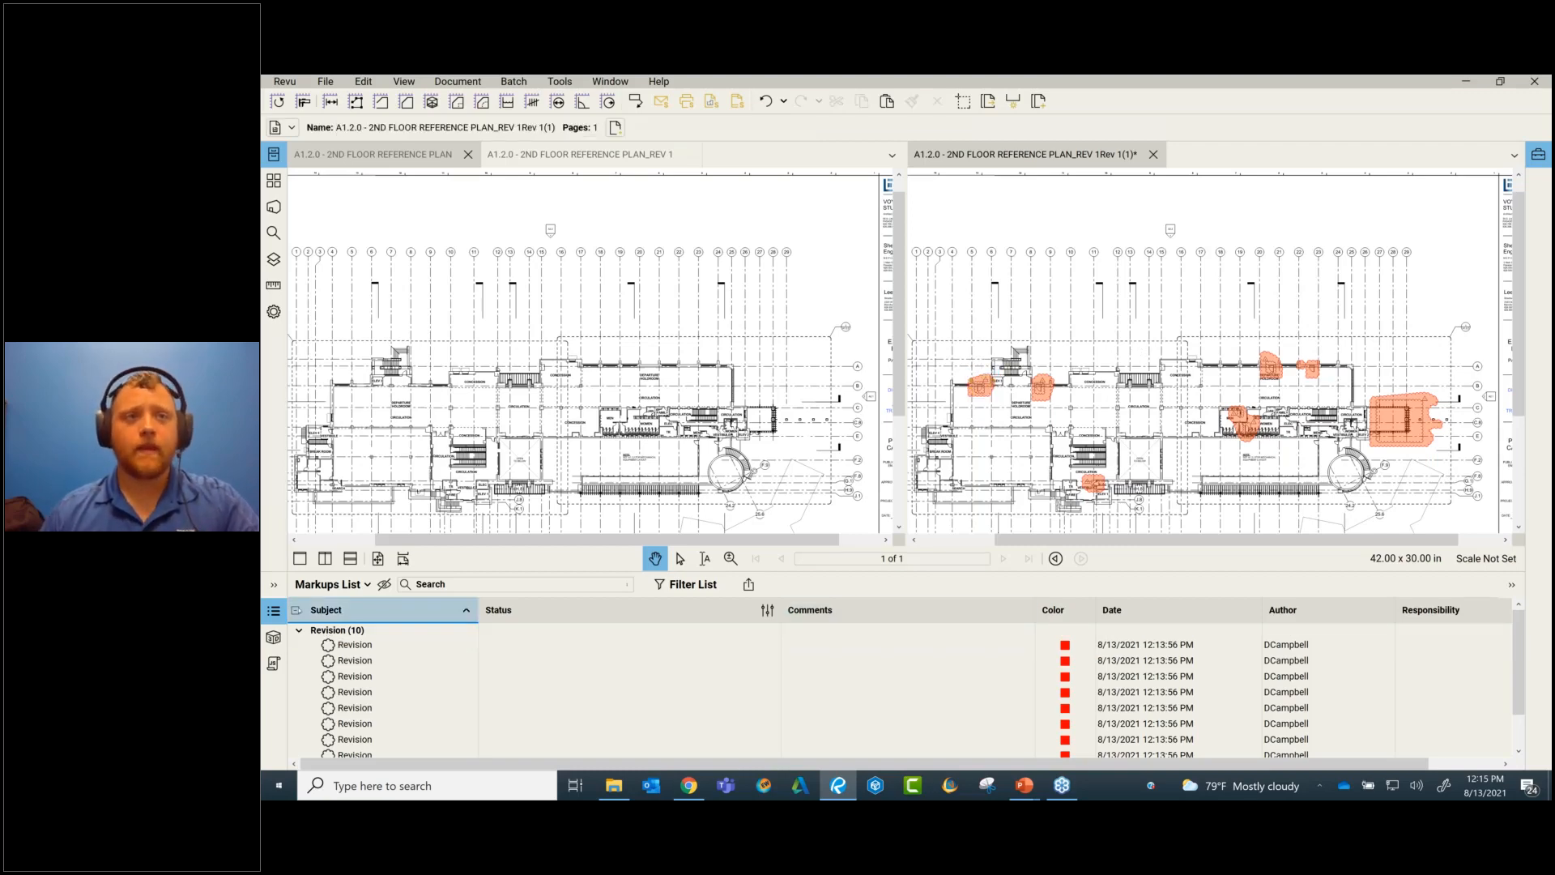
# - Hide the Markups List and close the marked-up comparison copy without saving it
pyautogui.click(274, 611)
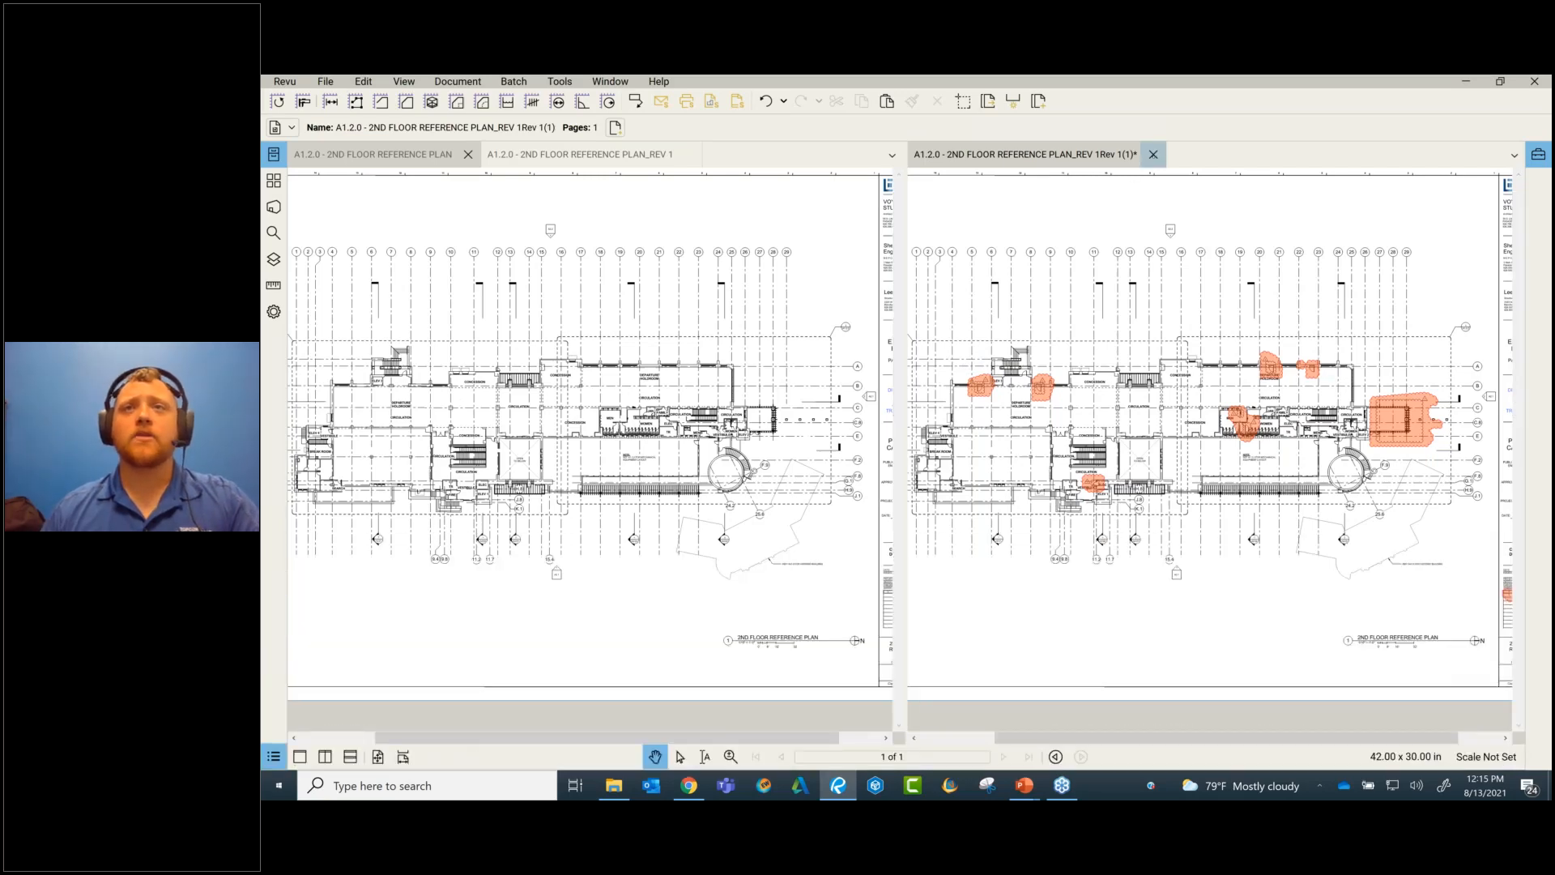
pyautogui.click(1154, 155)
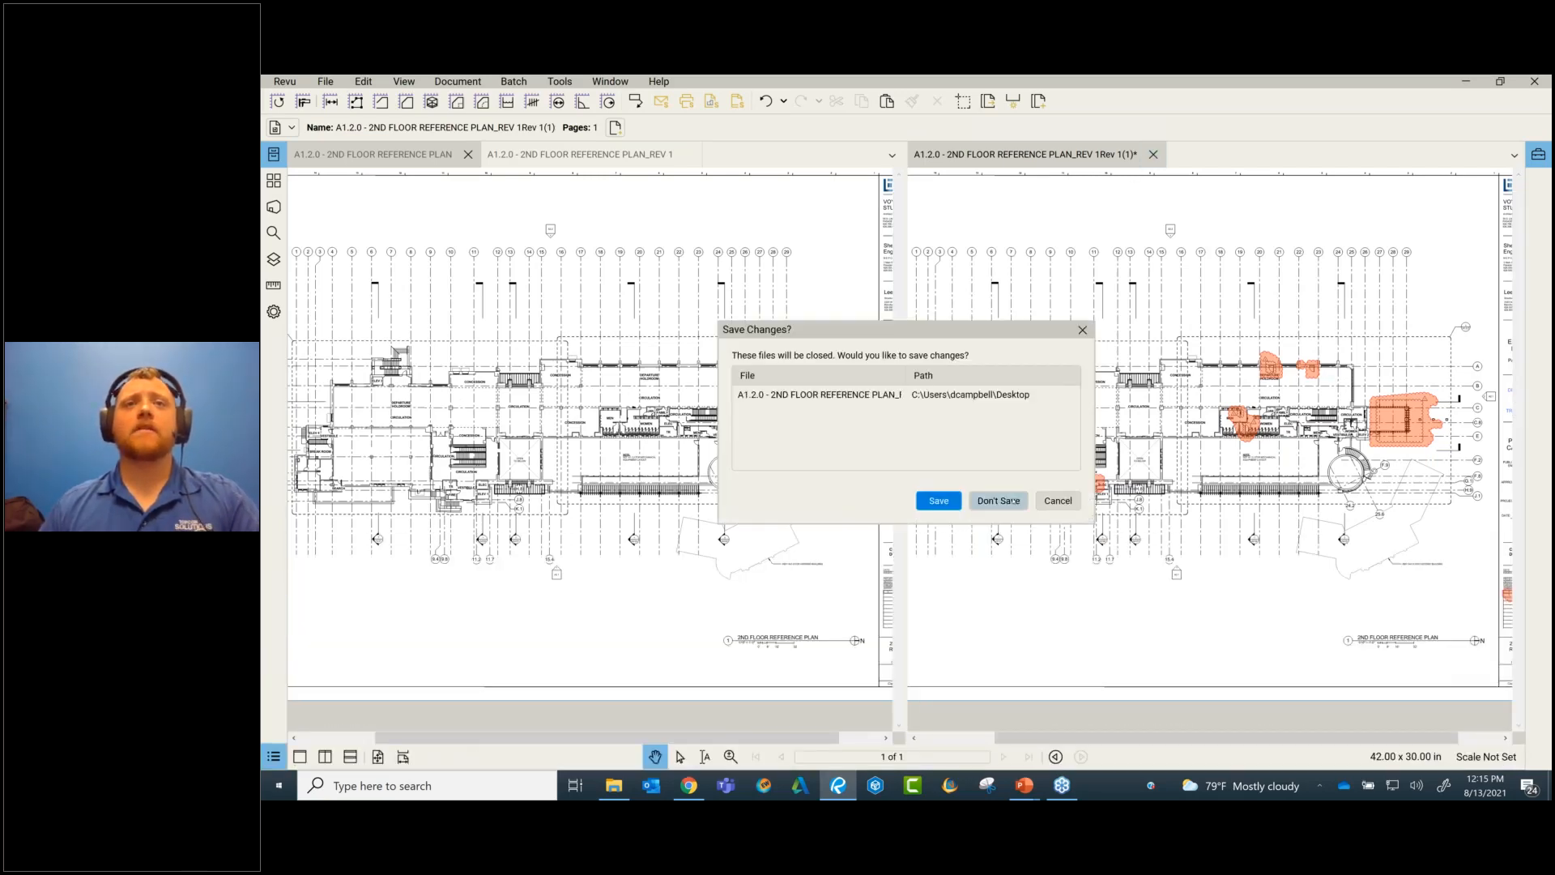
pyautogui.click(999, 500)
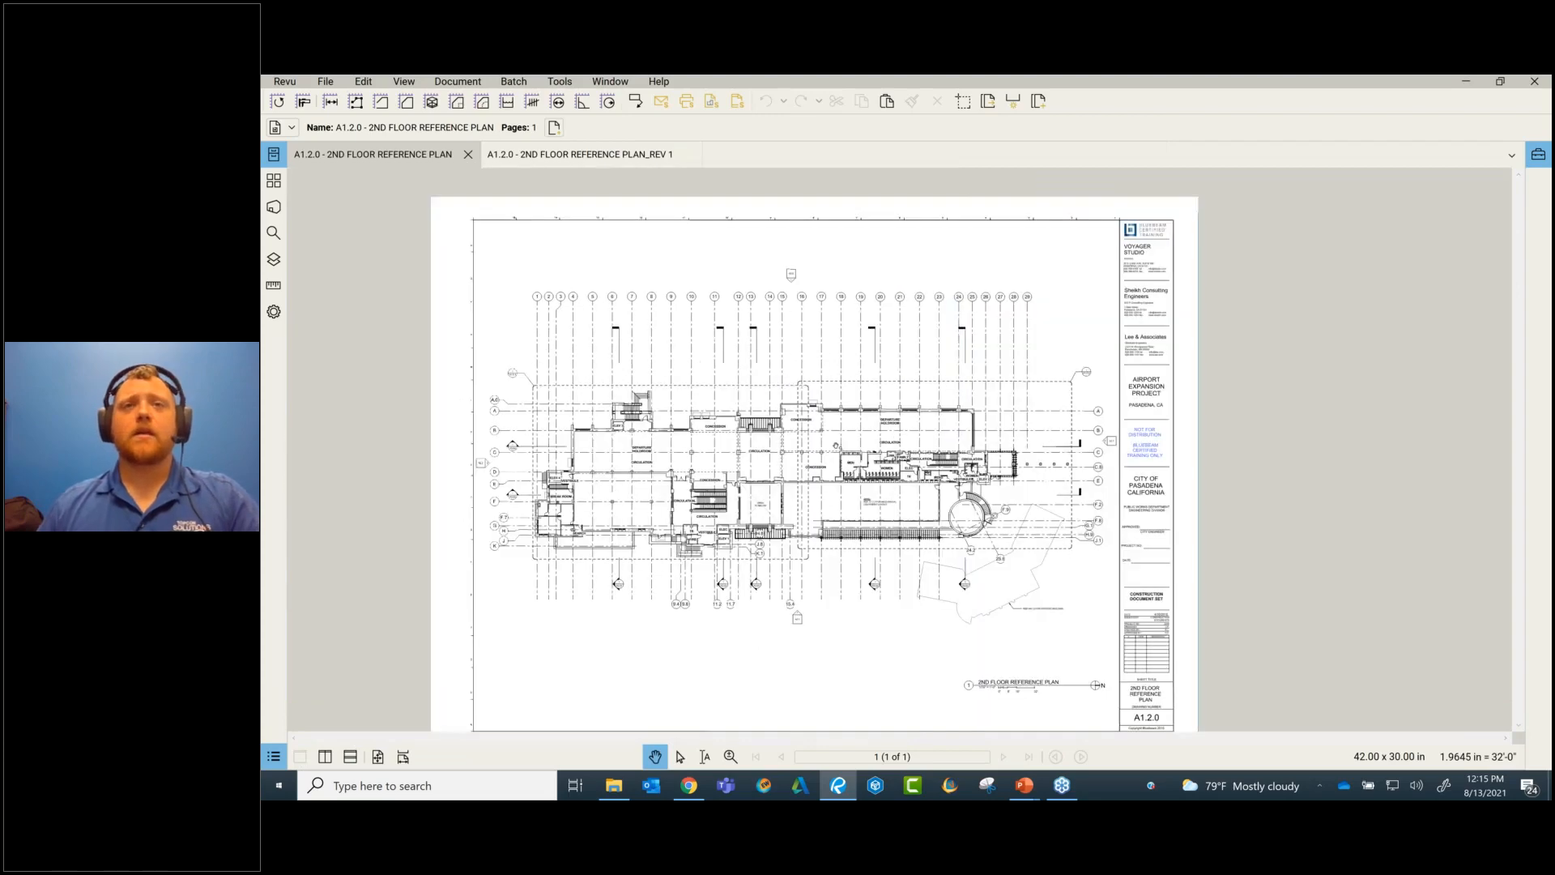
# - Start Overlay Pages with both reference plans and select the original plan's red layer
pyautogui.click(458, 81)
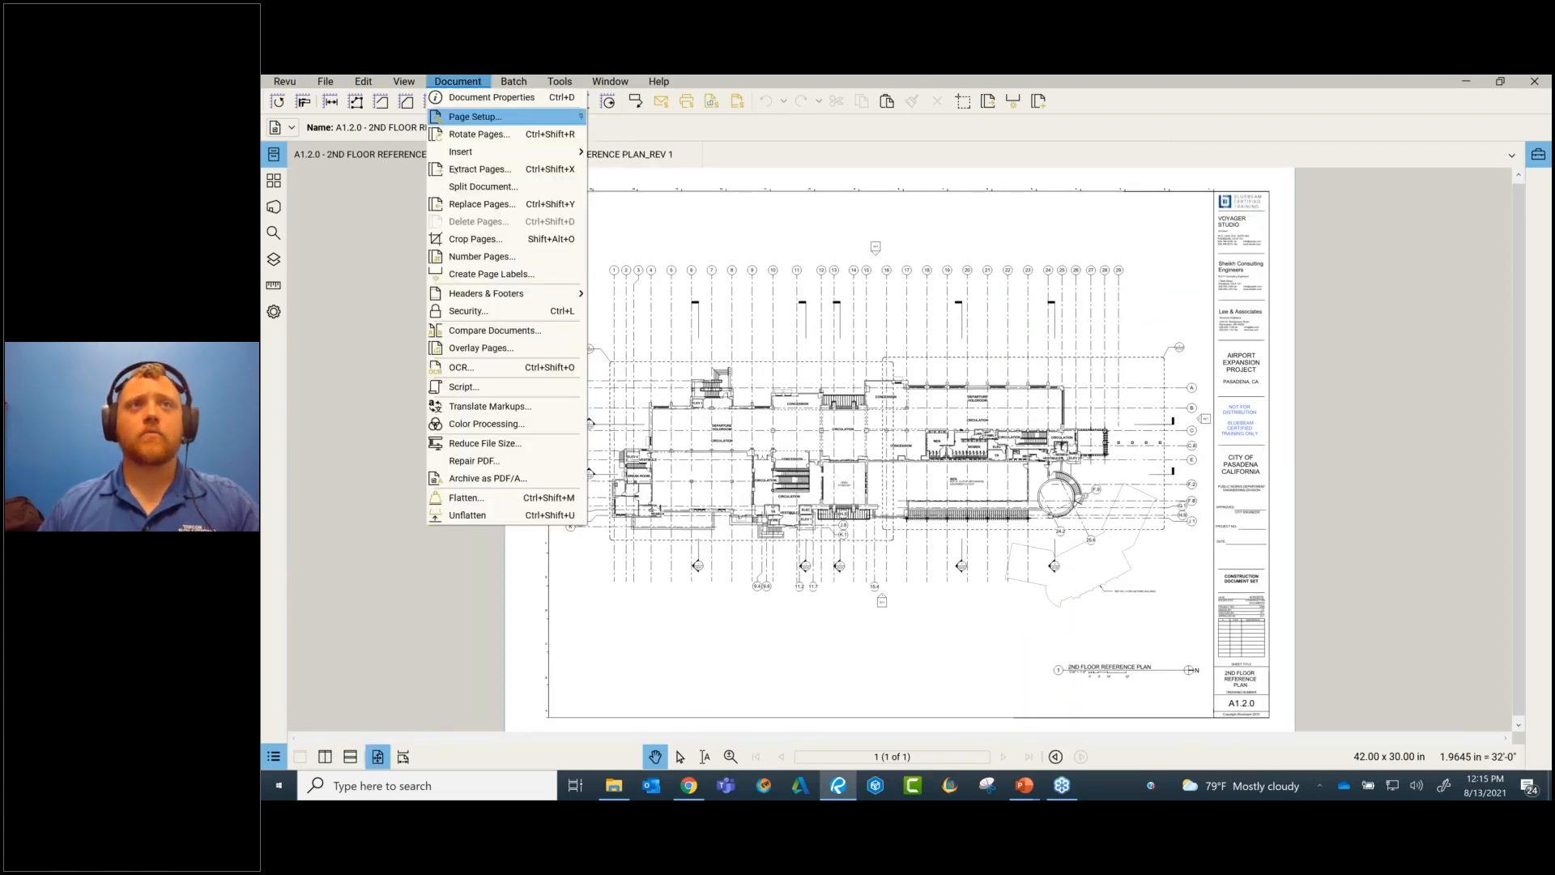
pyautogui.click(491, 351)
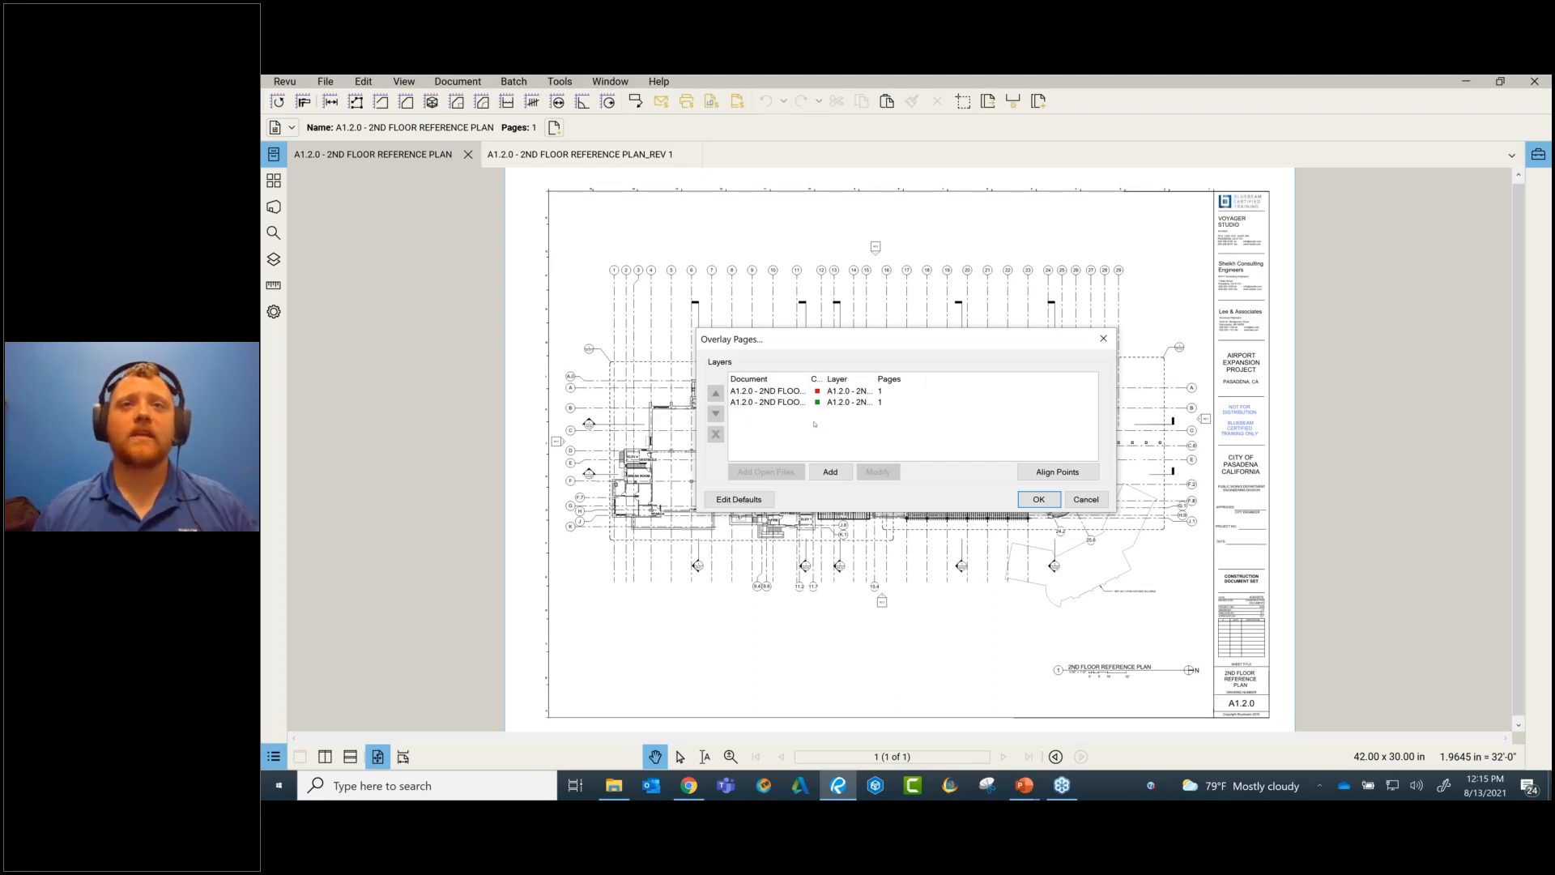
pyautogui.click(851, 392)
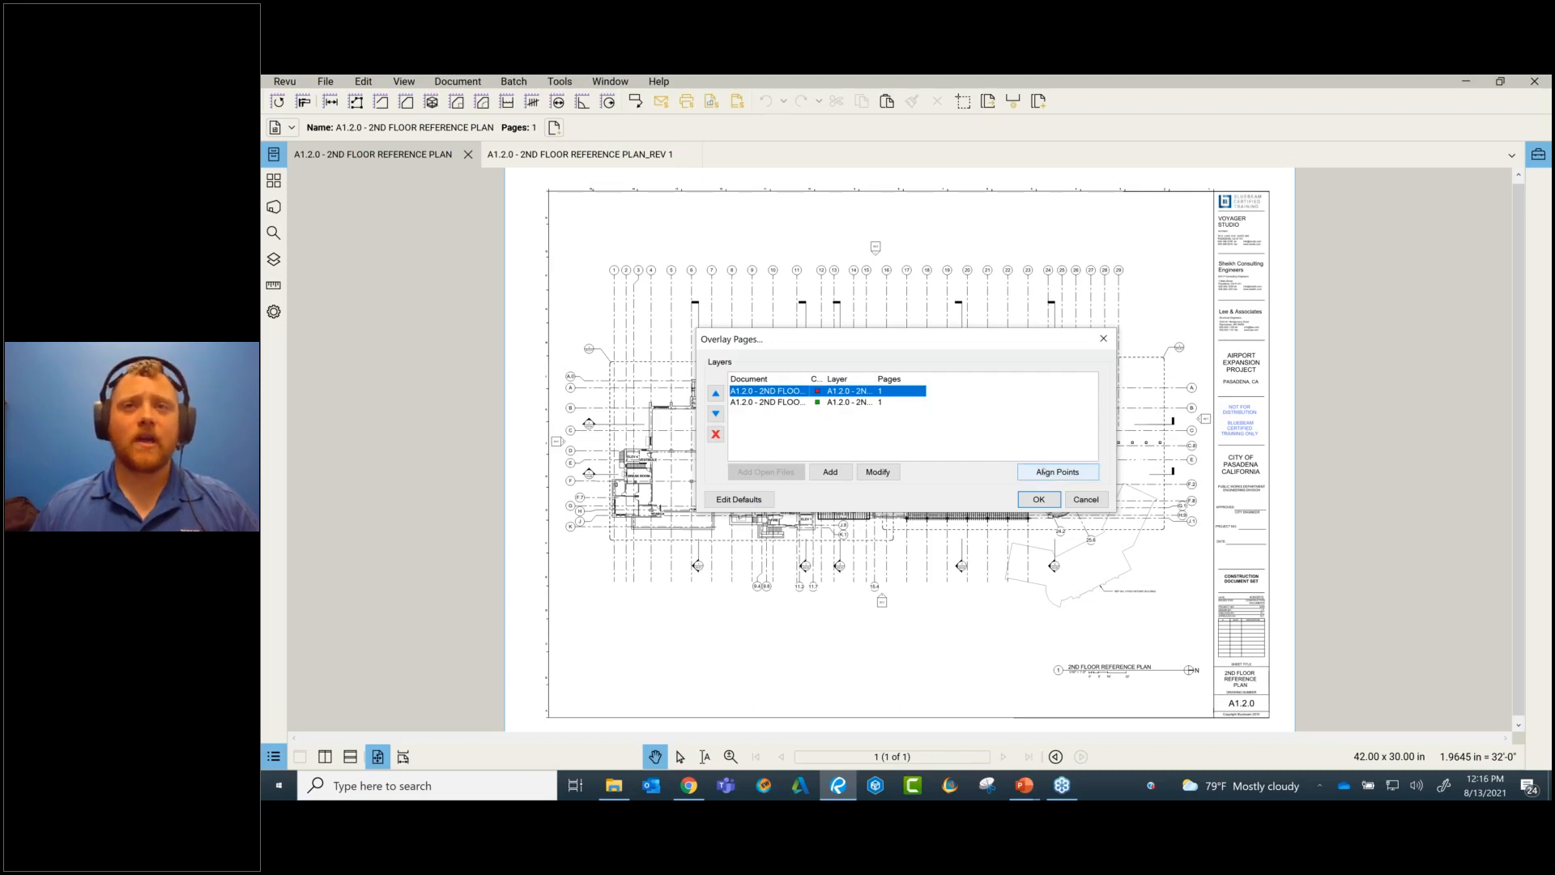
pyautogui.click(1069, 472)
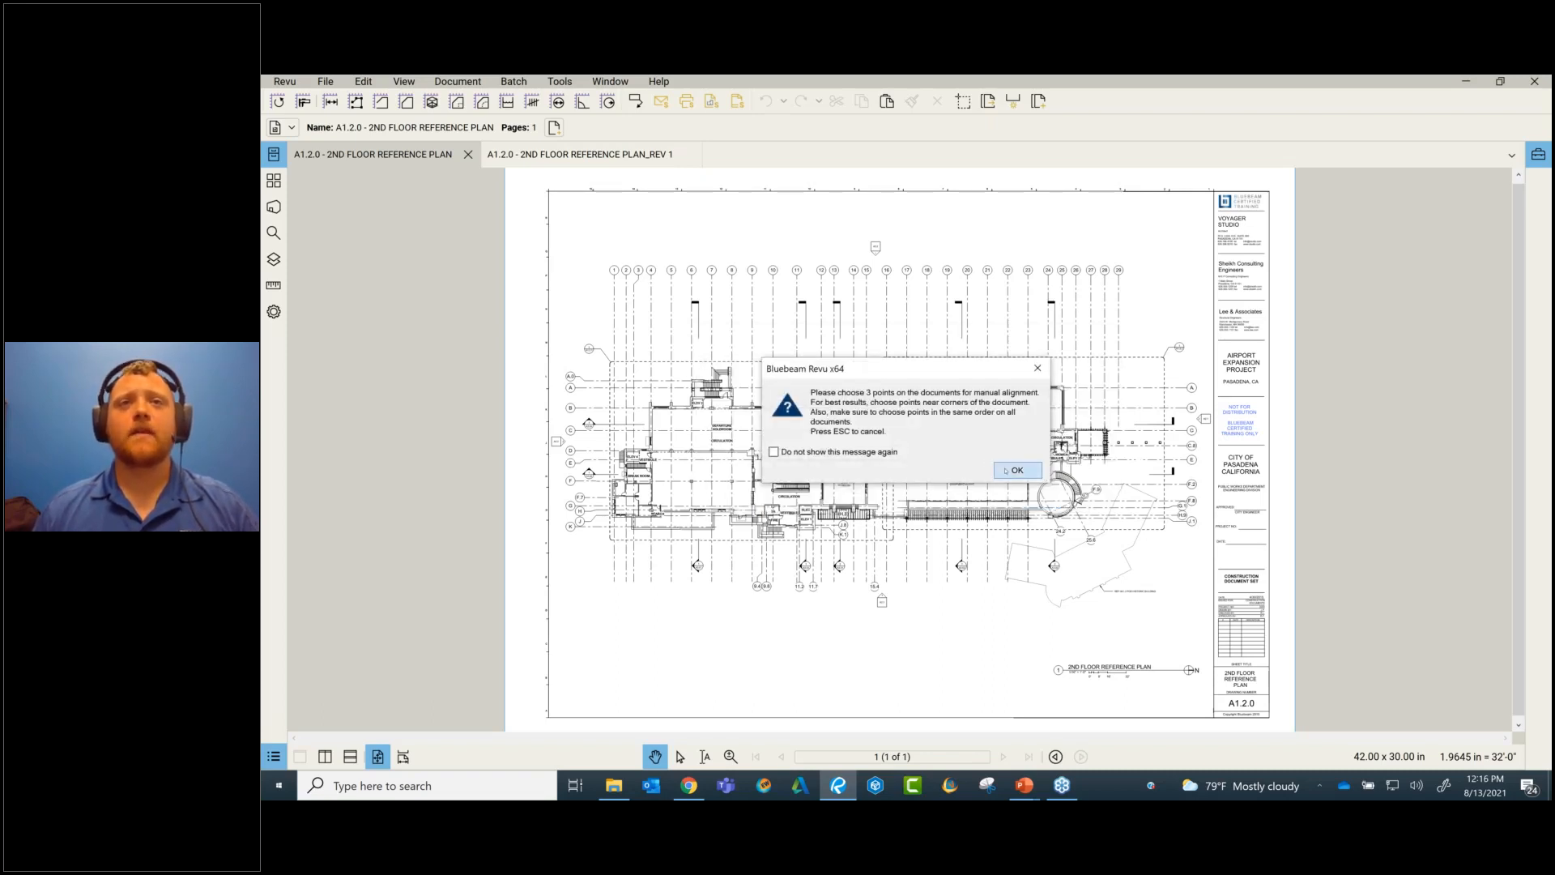
pyautogui.click(1013, 471)
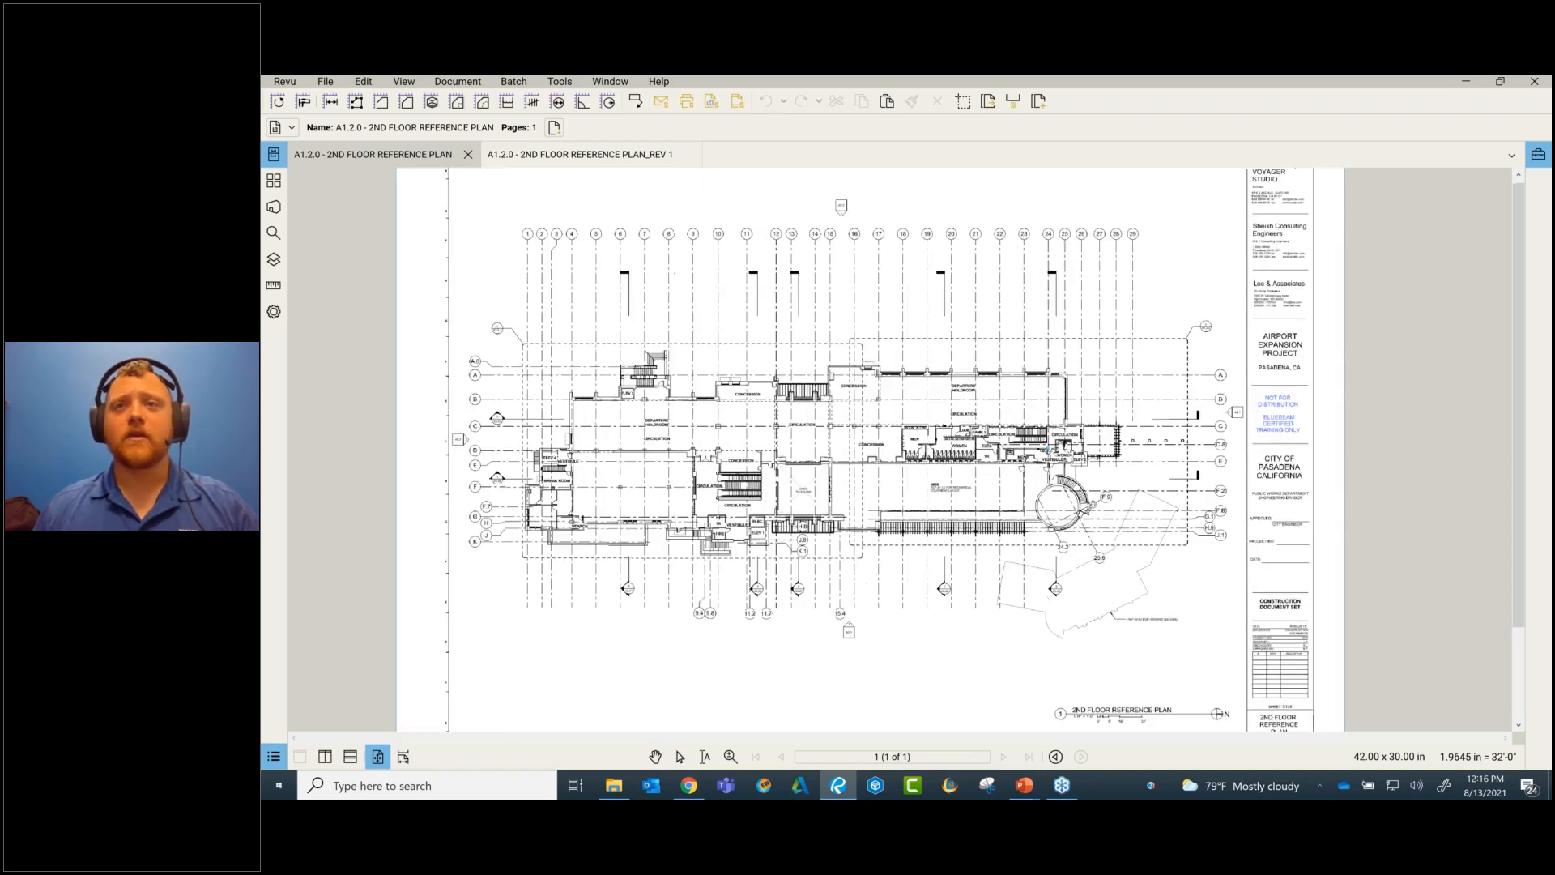
pyautogui.scroll(8, 1051, 450)
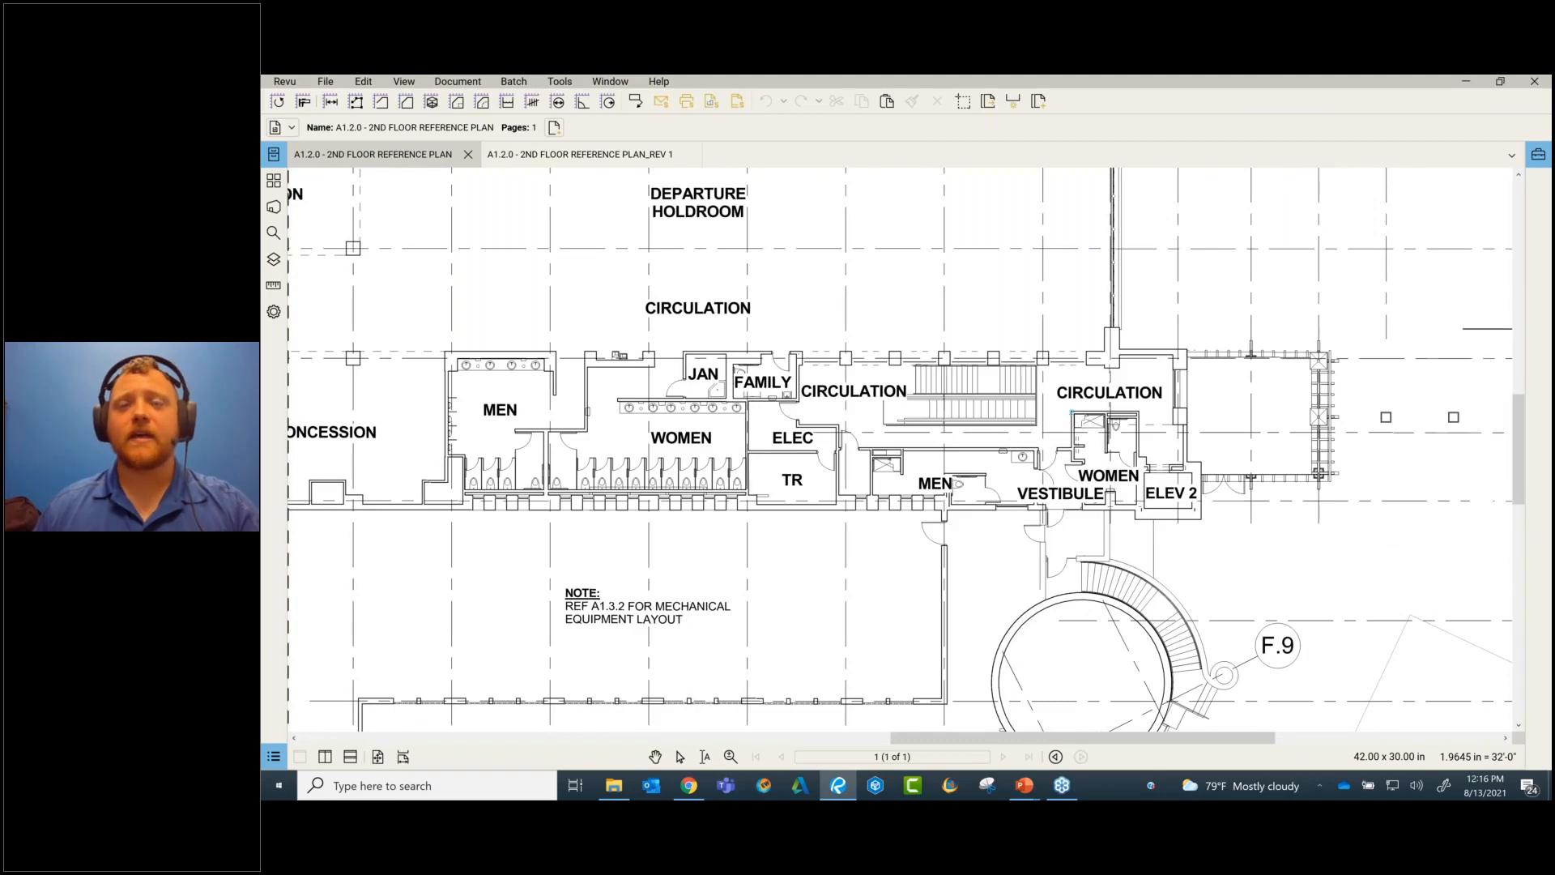
pyautogui.click(1071, 412)
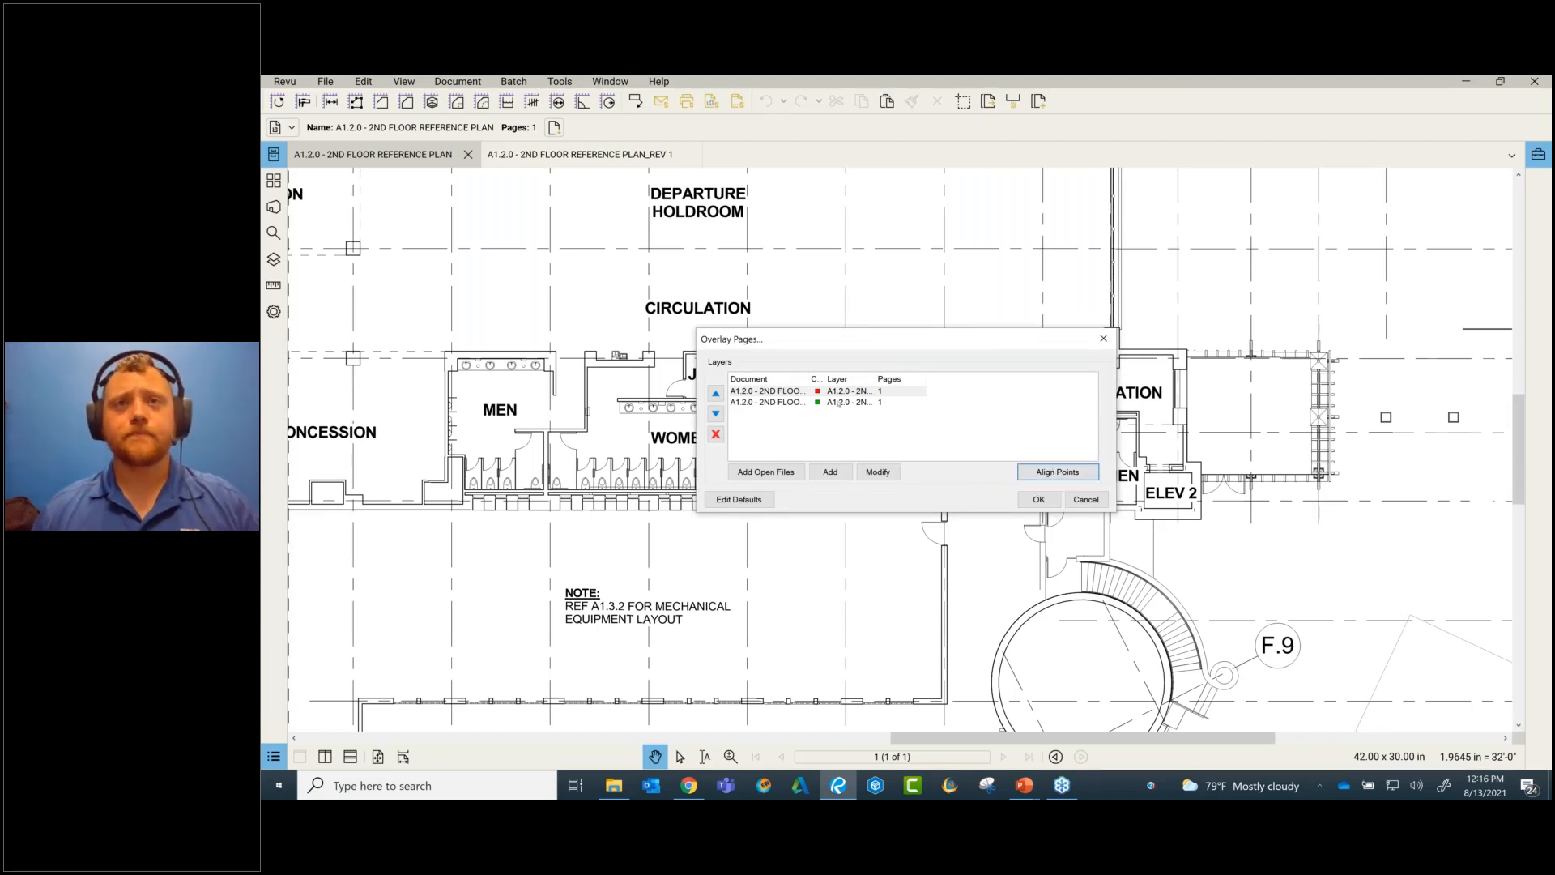
# - Modify the original plan's red overlay layer so that its new layer name is Original
pyautogui.click(880, 473)
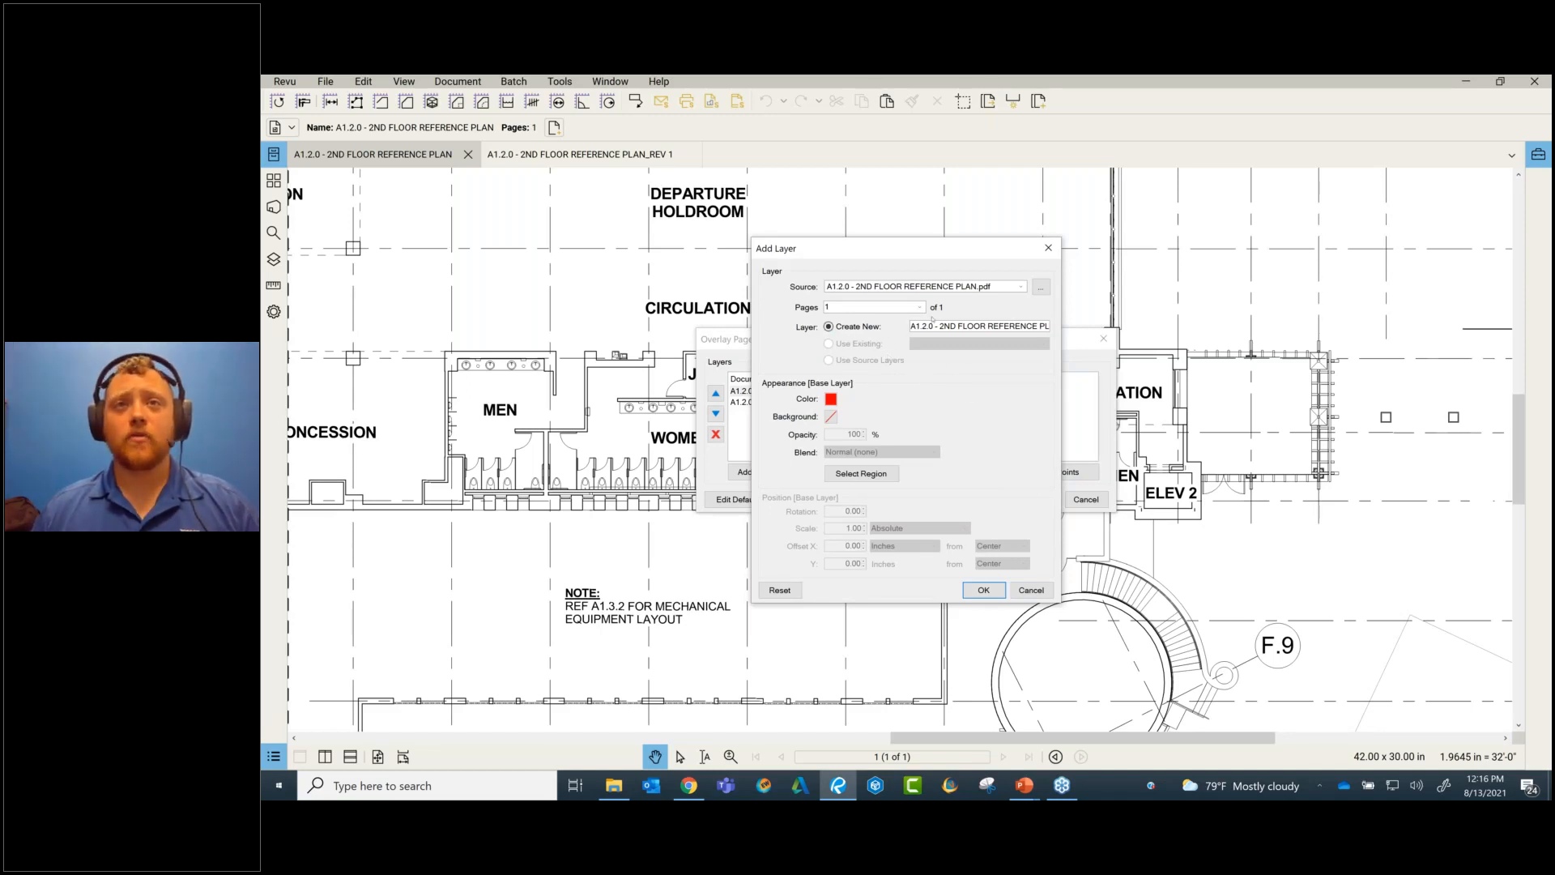
pyautogui.moveTo(912, 326); pyautogui.dragTo(1136, 320)
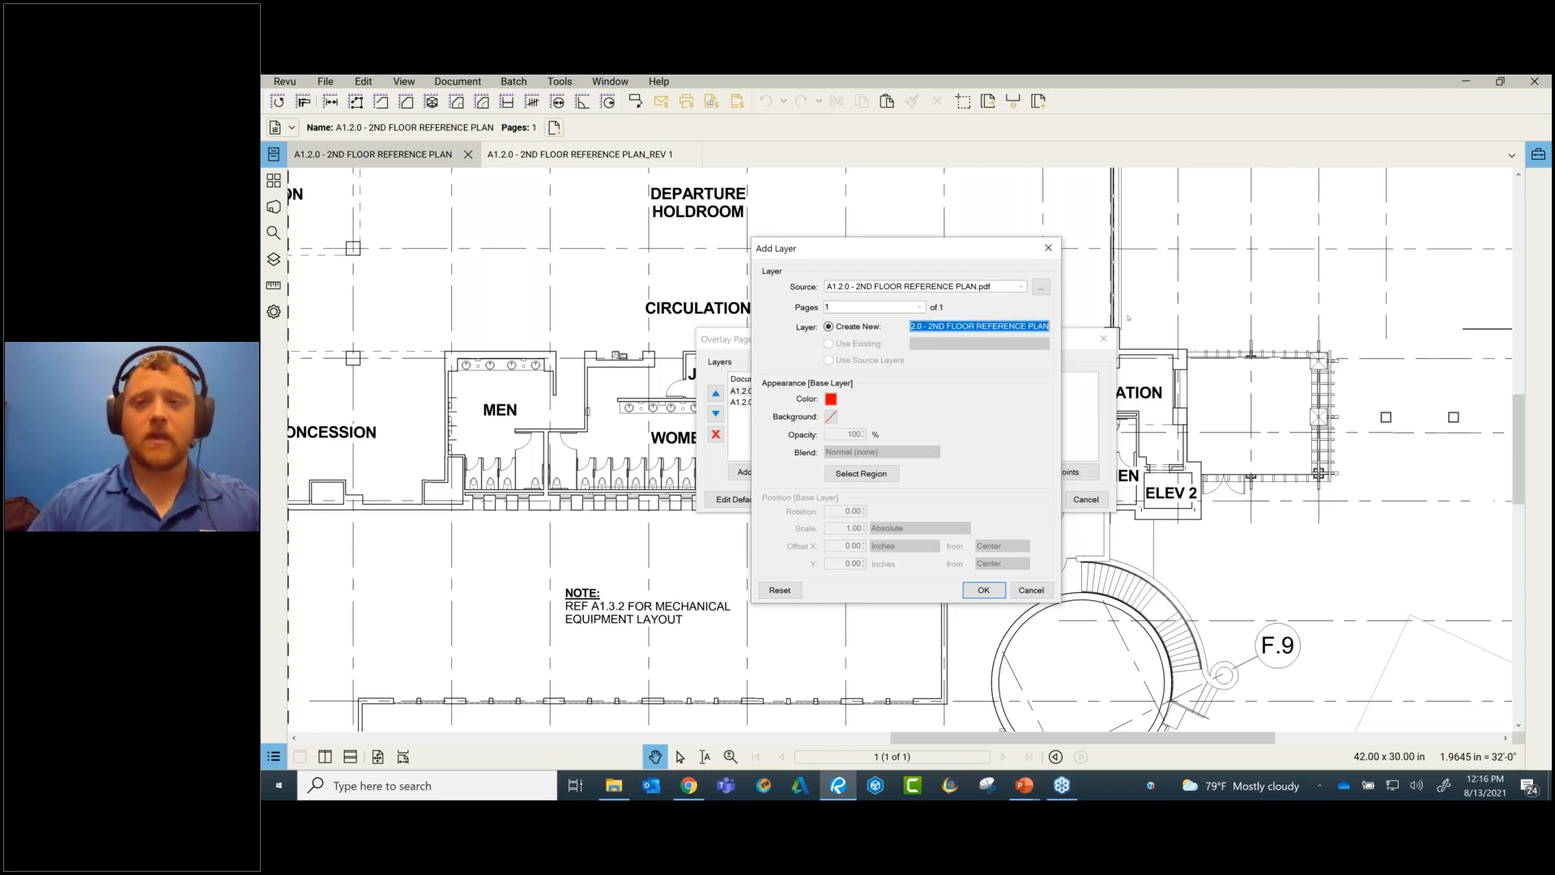
pyautogui.write('A')
pyautogui.press('BackSpace')
pyautogui.write('Or')
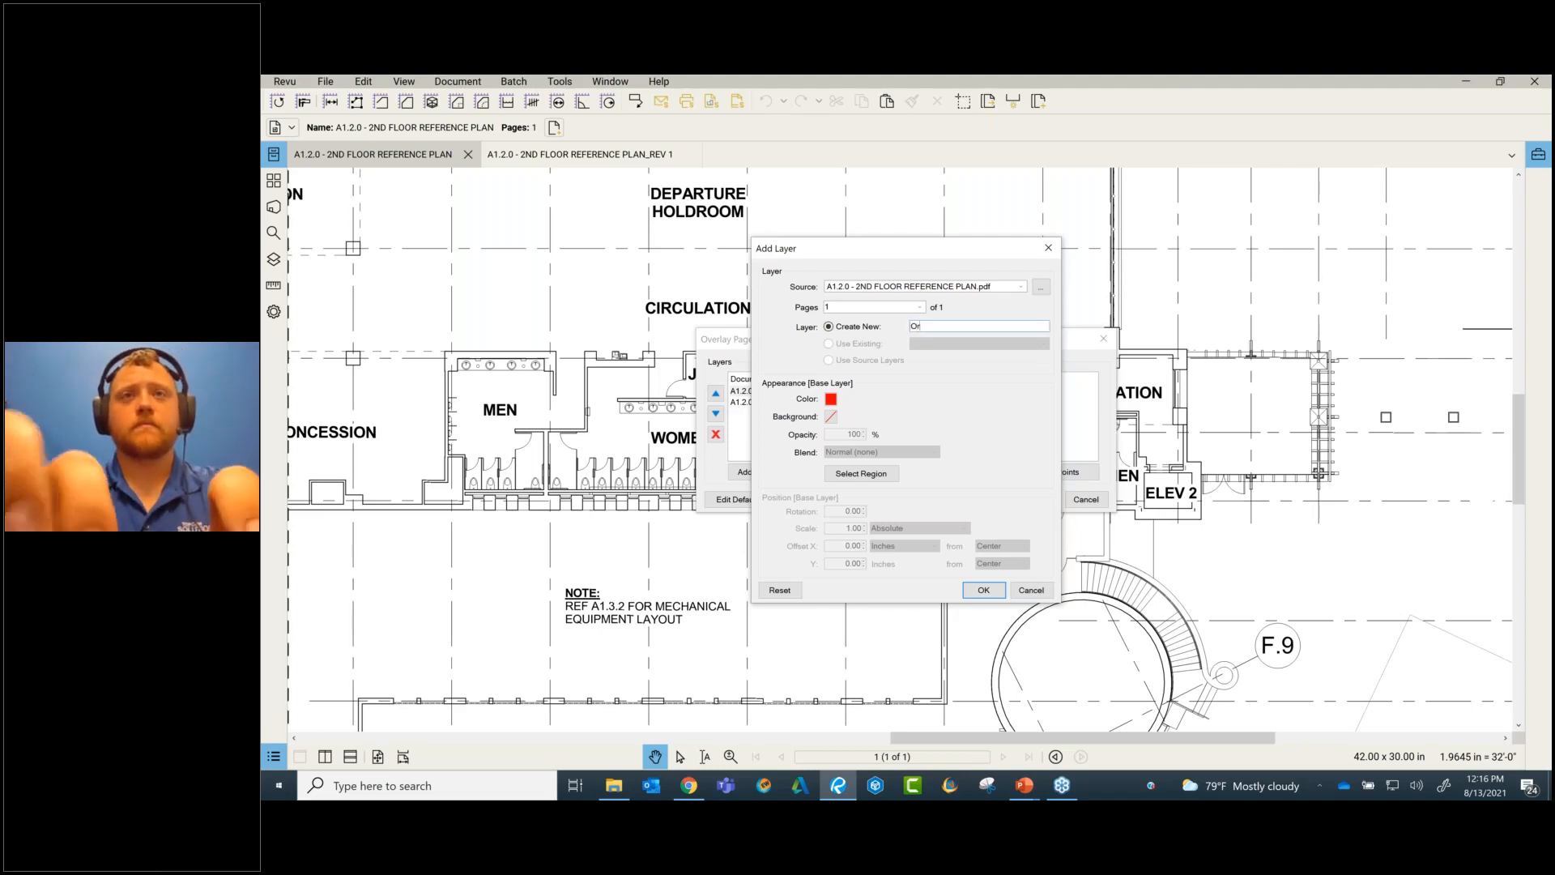
pyautogui.write('iginal')
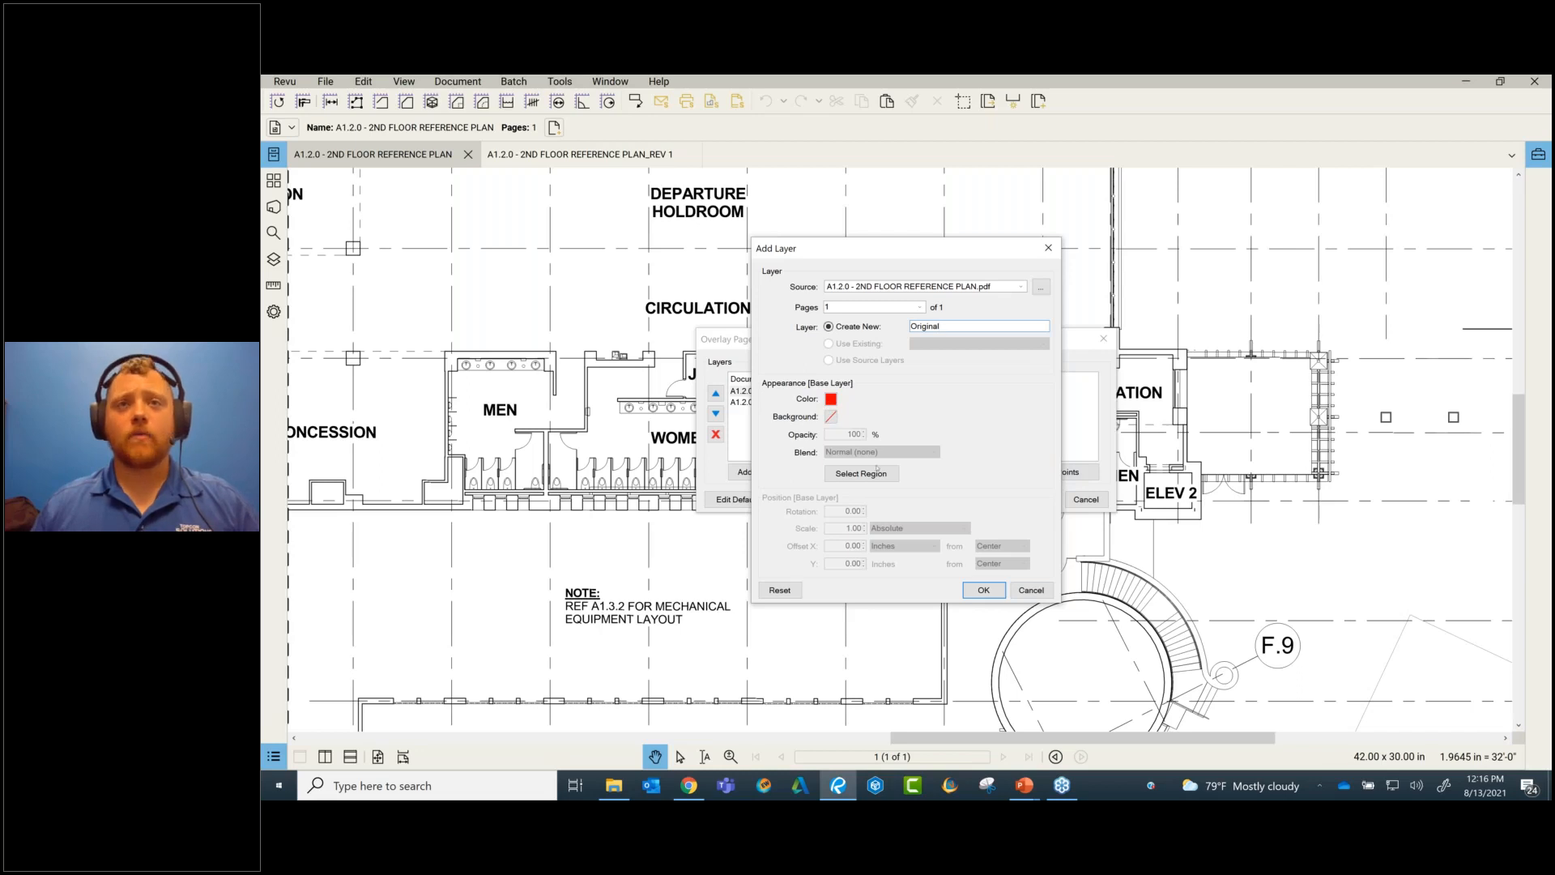
pyautogui.click(969, 586)
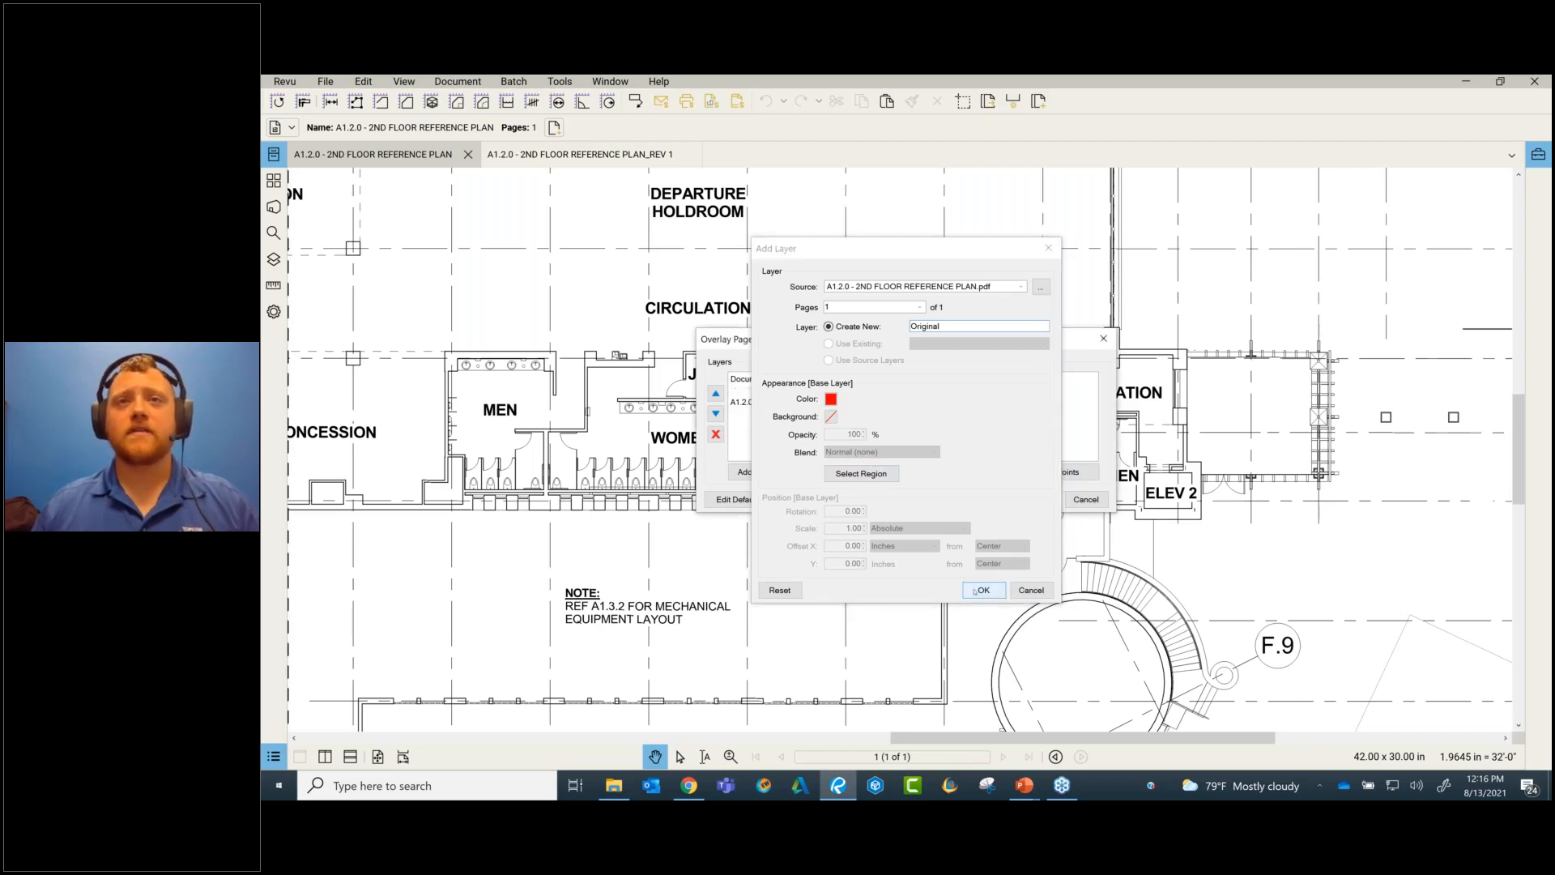
# - Modify the REV 1 plan's green overlay layer so that its new layer name is Revised
pyautogui.click(859, 403)
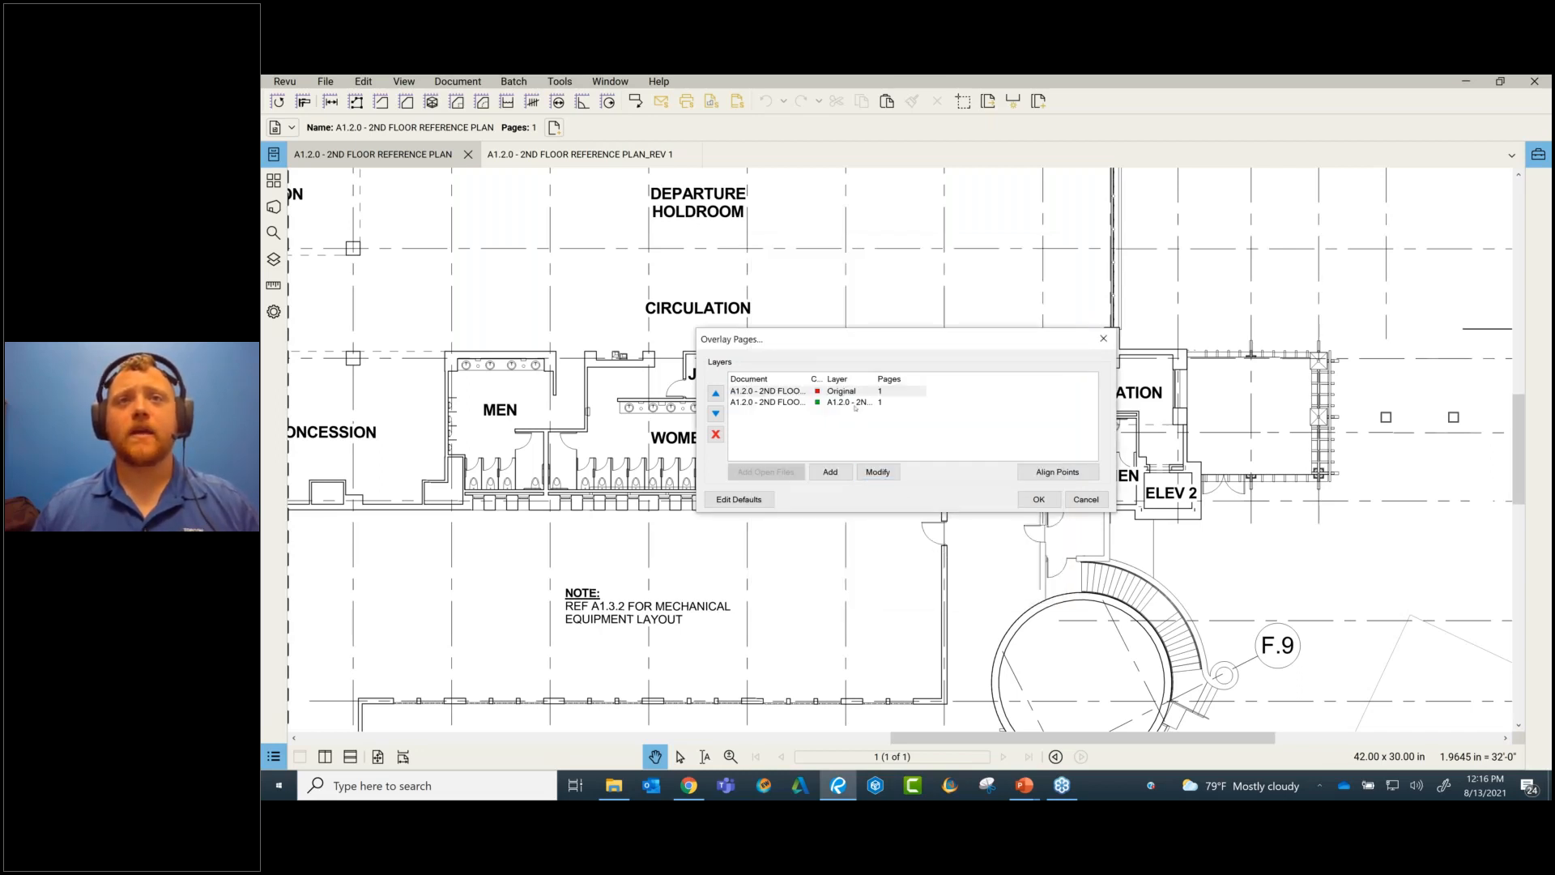
pyautogui.click(886, 477)
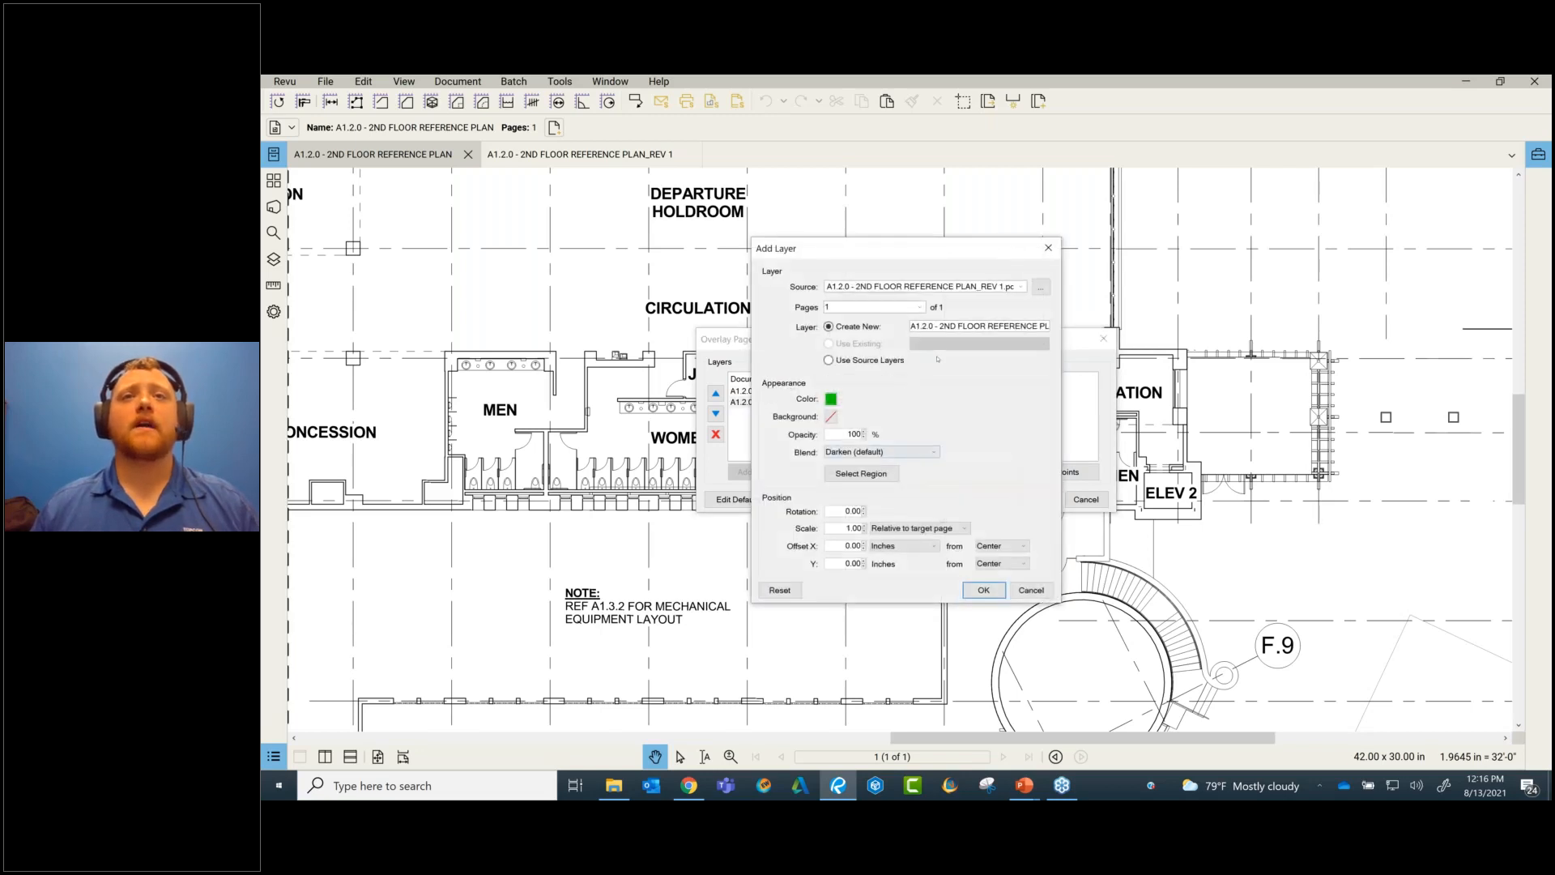
pyautogui.moveTo(911, 327); pyautogui.dragTo(1099, 318)
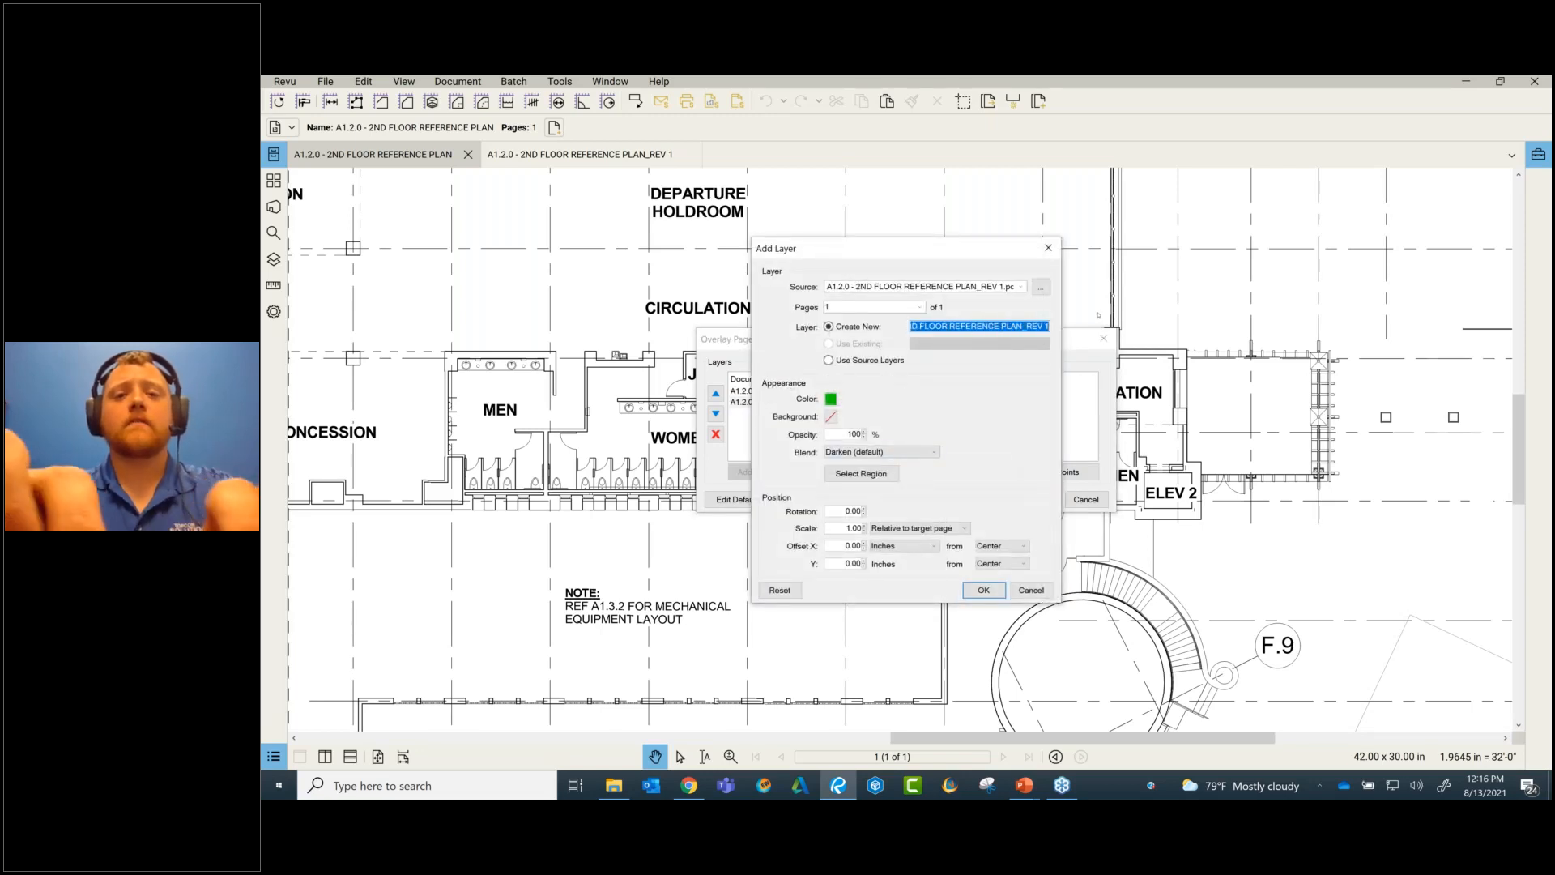
pyautogui.write('Revised')
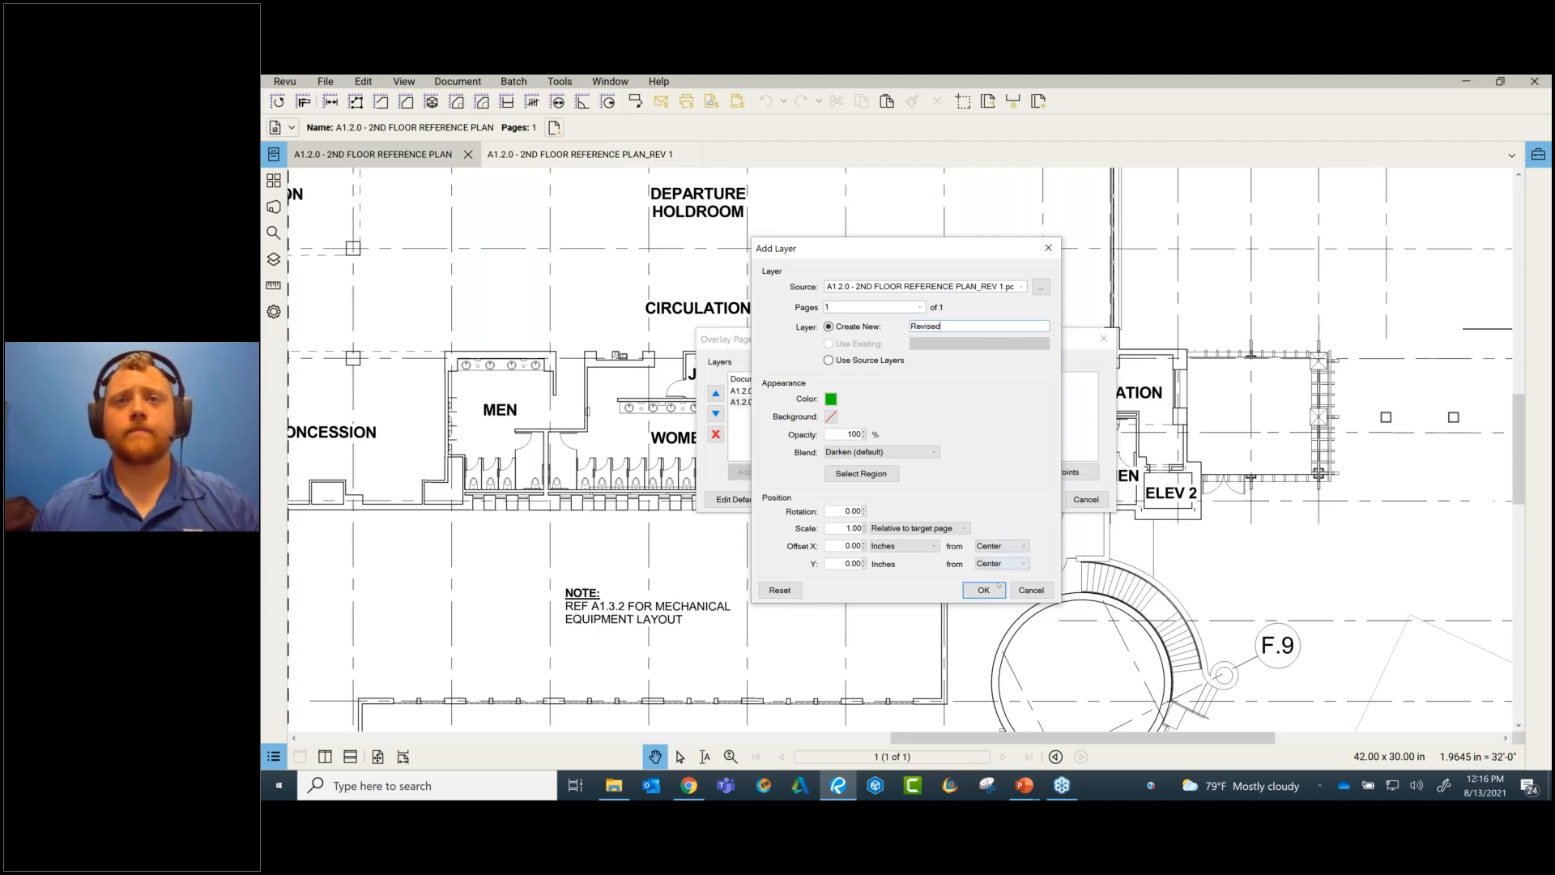
pyautogui.click(997, 589)
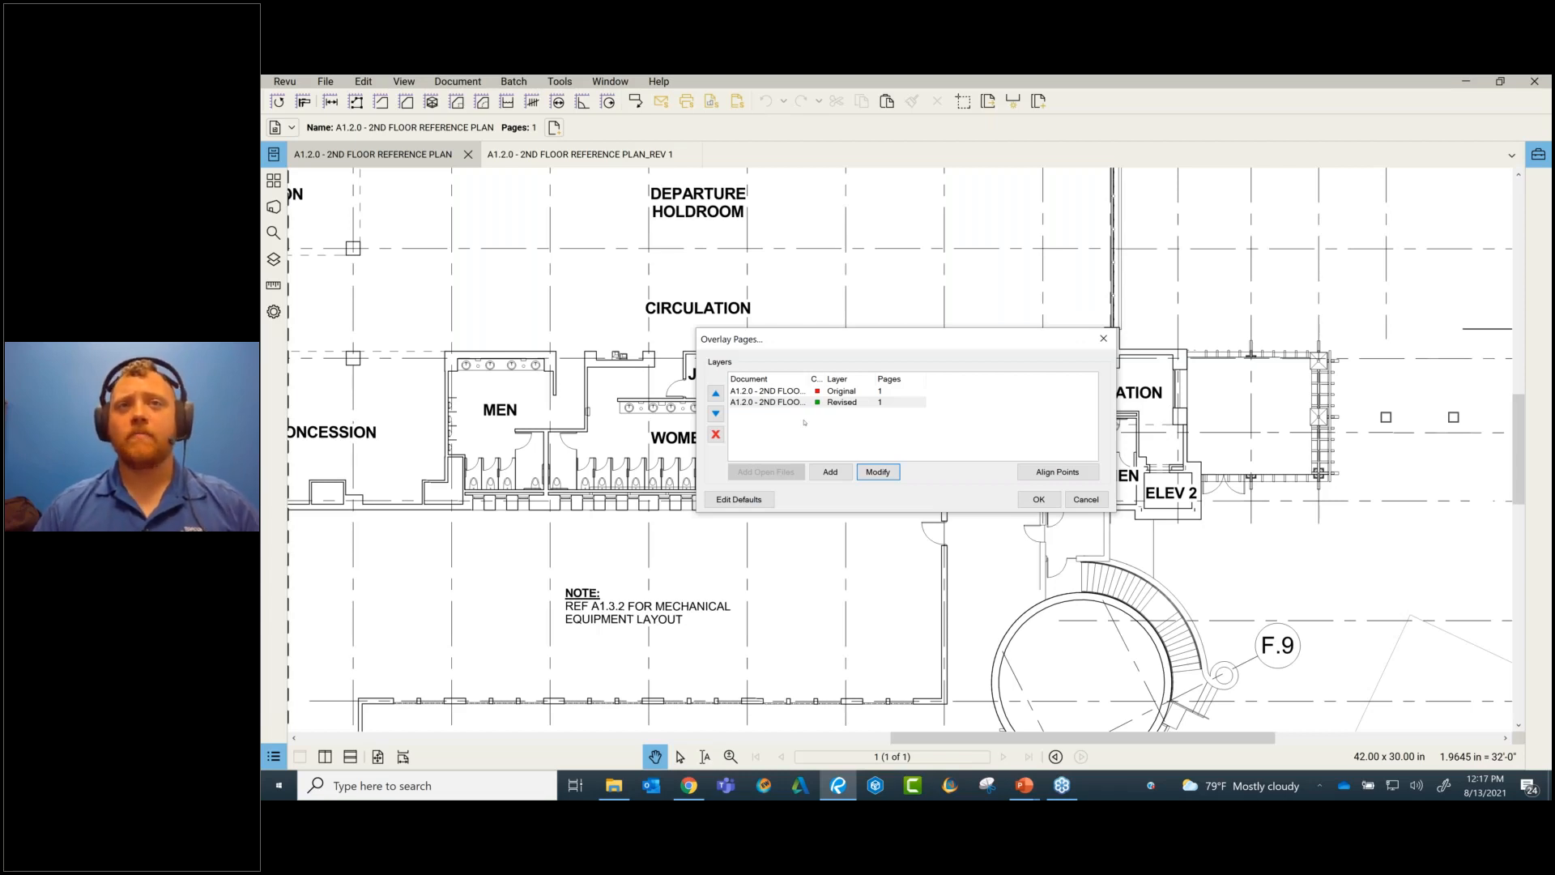
# - Generate the overlay and inspect its red and green differences around the walkway beyond ELEV 2 and the MEN and WOMEN restrooms
pyautogui.click(1041, 499)
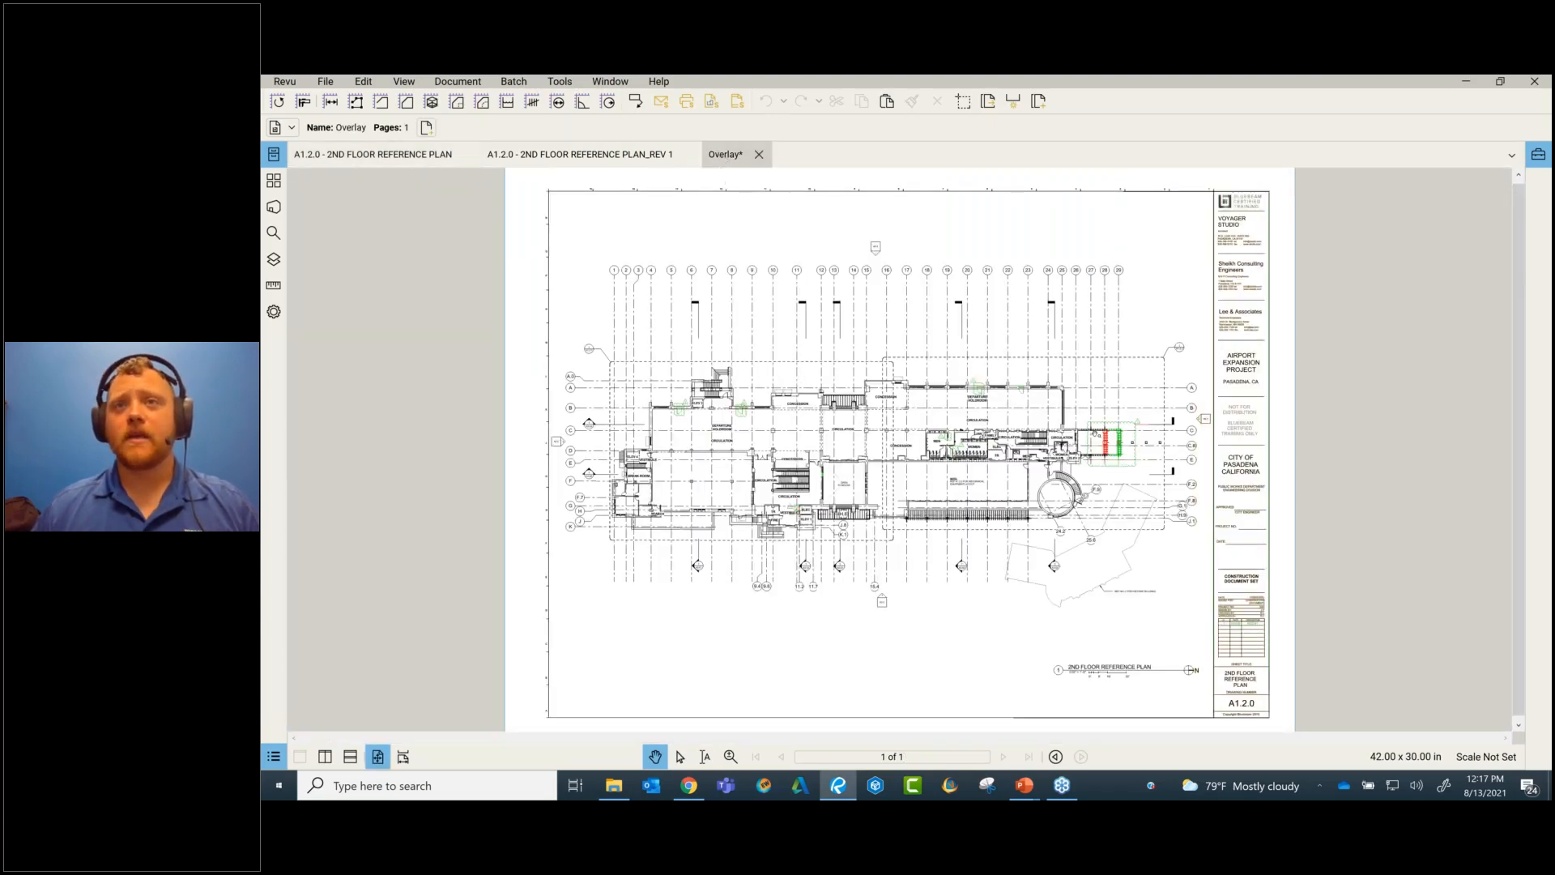
pyautogui.scroll(5, 1095, 435)
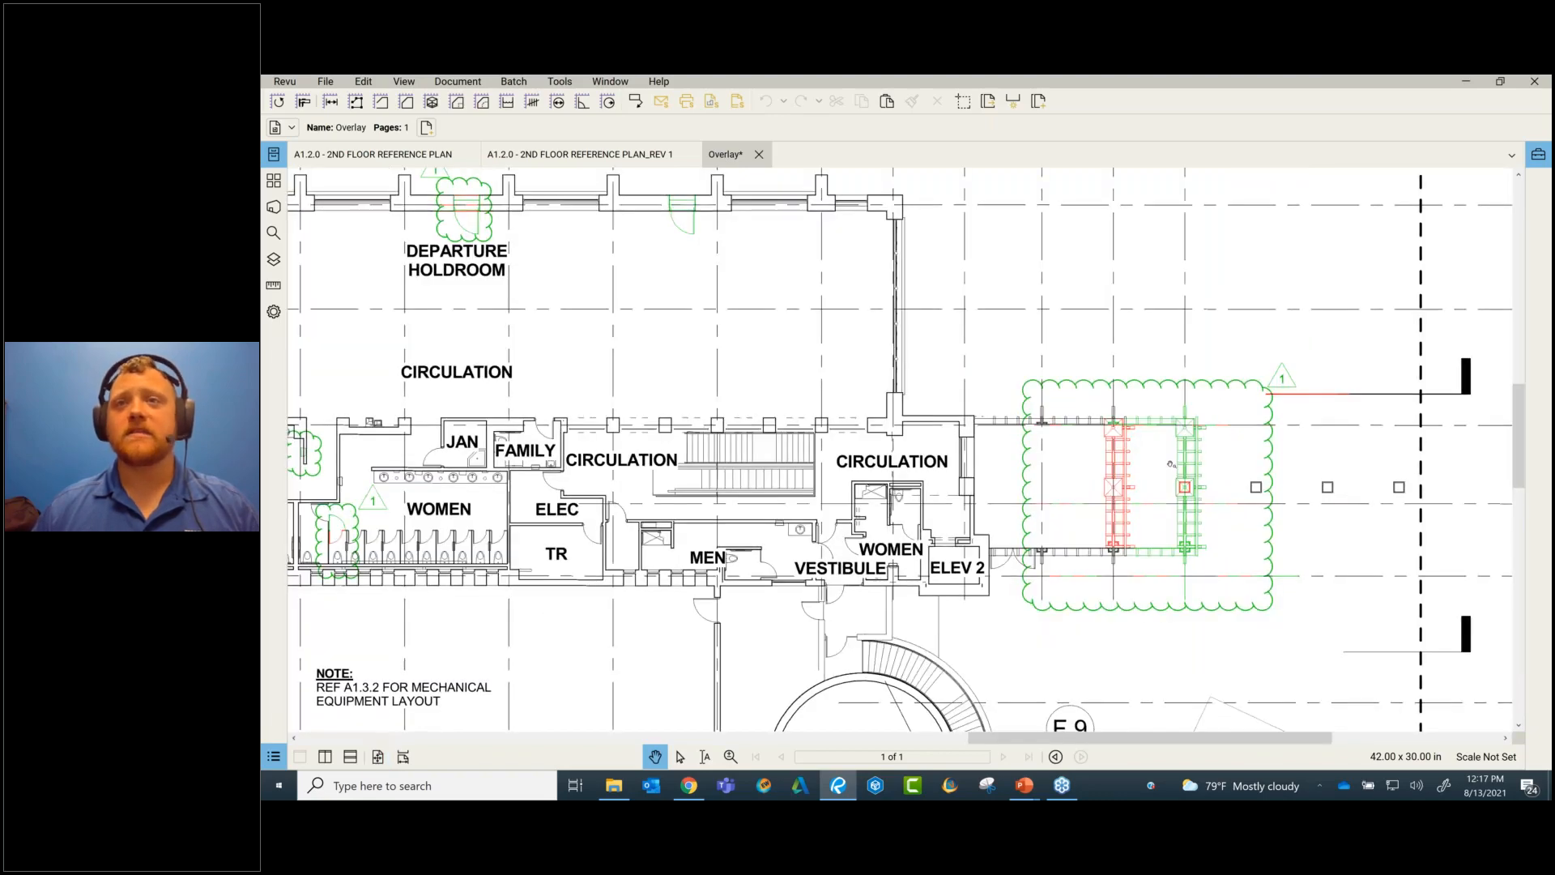
pyautogui.scroll(-4, 1164, 491)
pyautogui.scroll(3, 1164, 491)
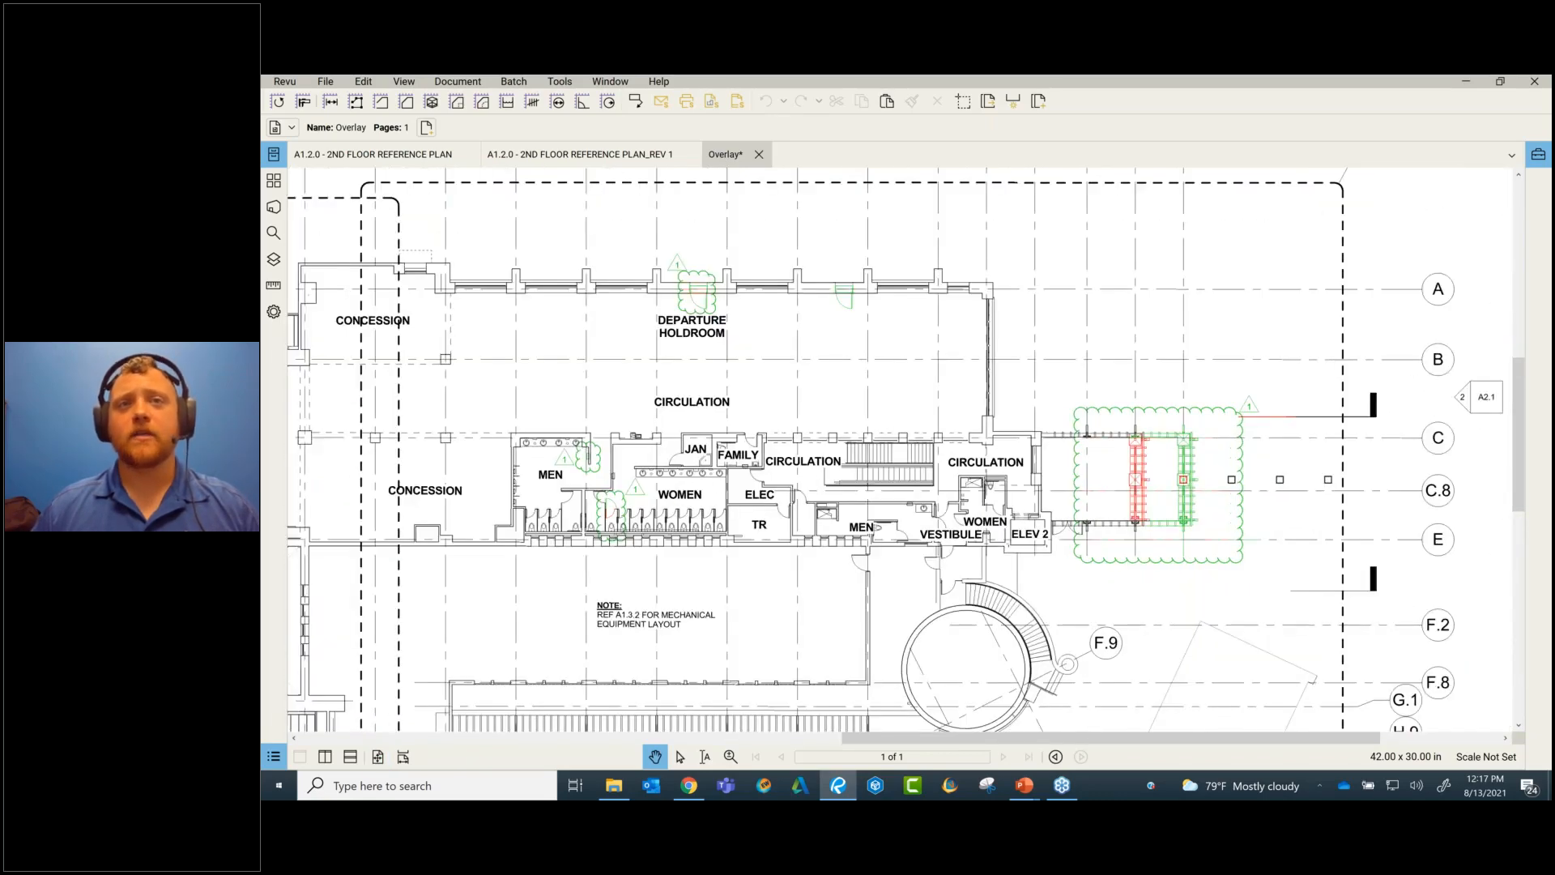
pyautogui.scroll(5, 784, 514)
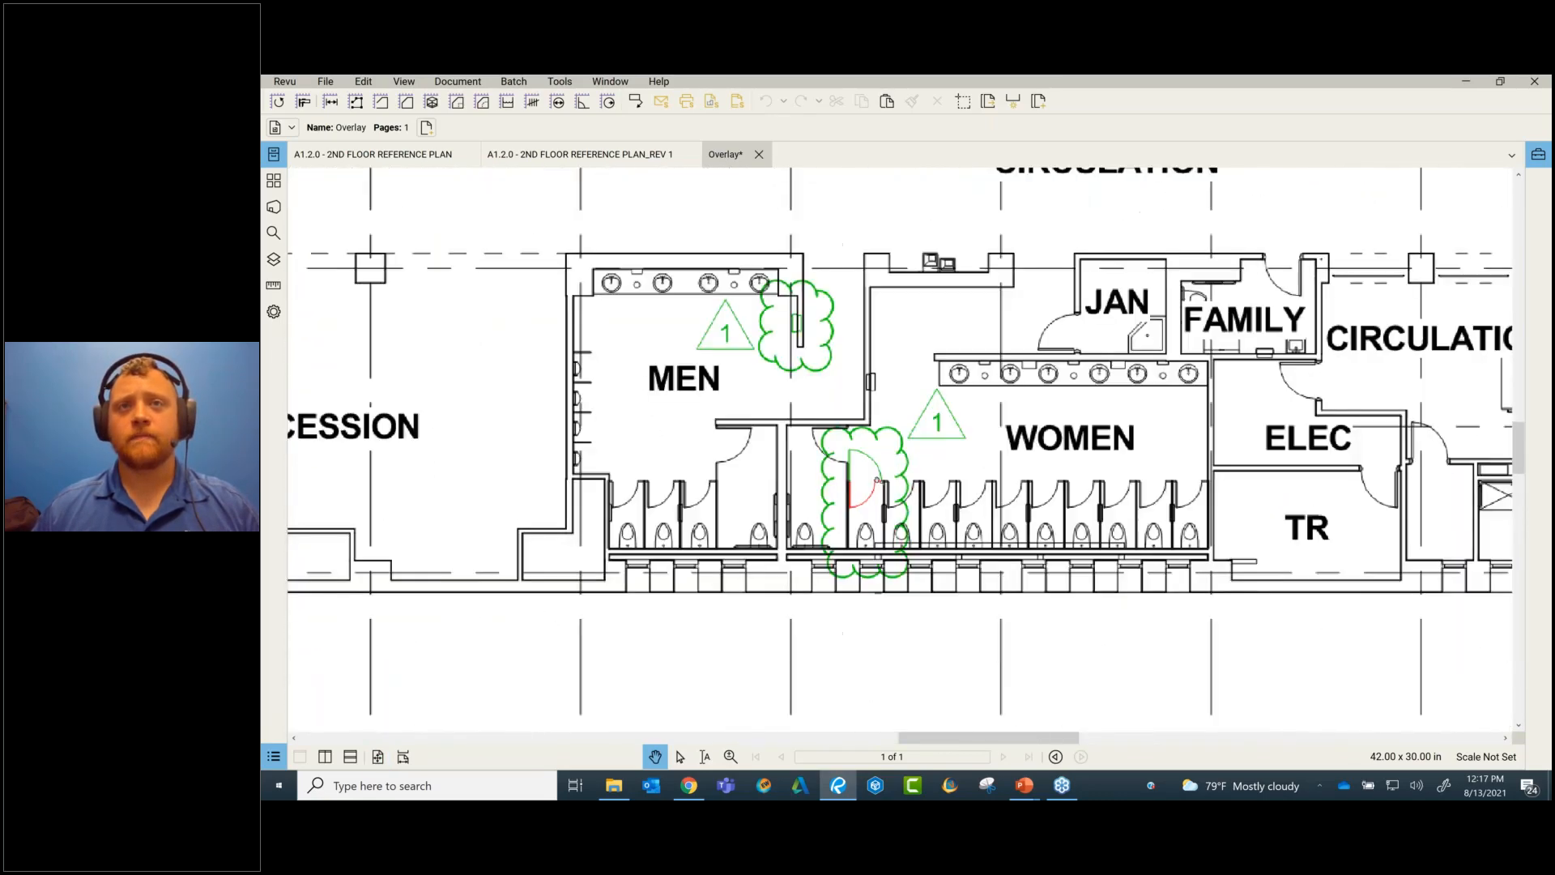
pyautogui.scroll(-6, 905, 455)
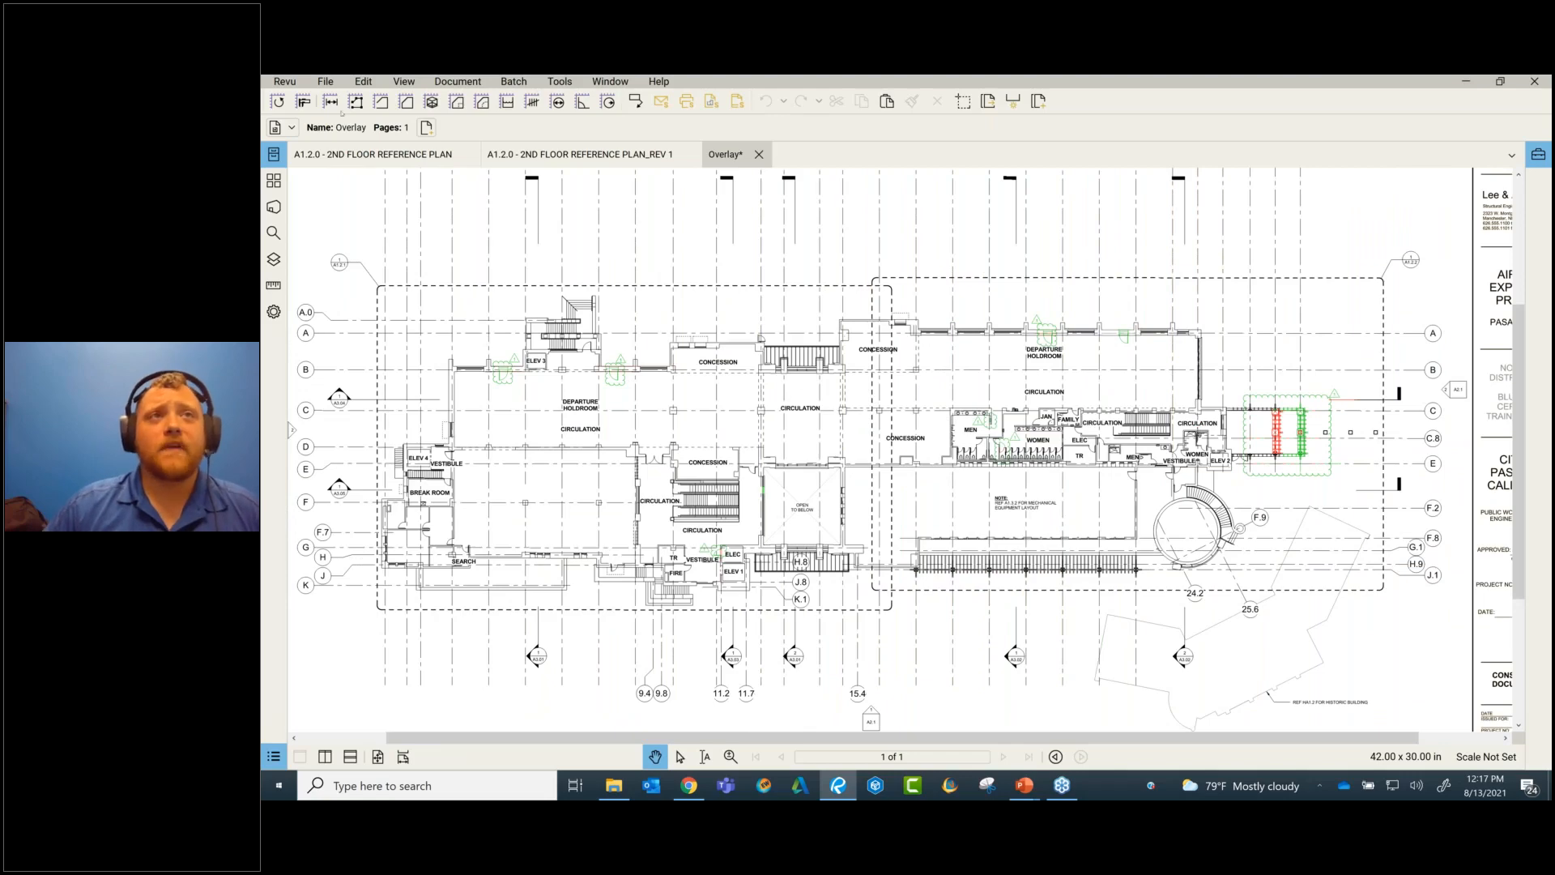
# - Save the overlay as a PDF named Overlay on the Desktop
pyautogui.click(326, 82)
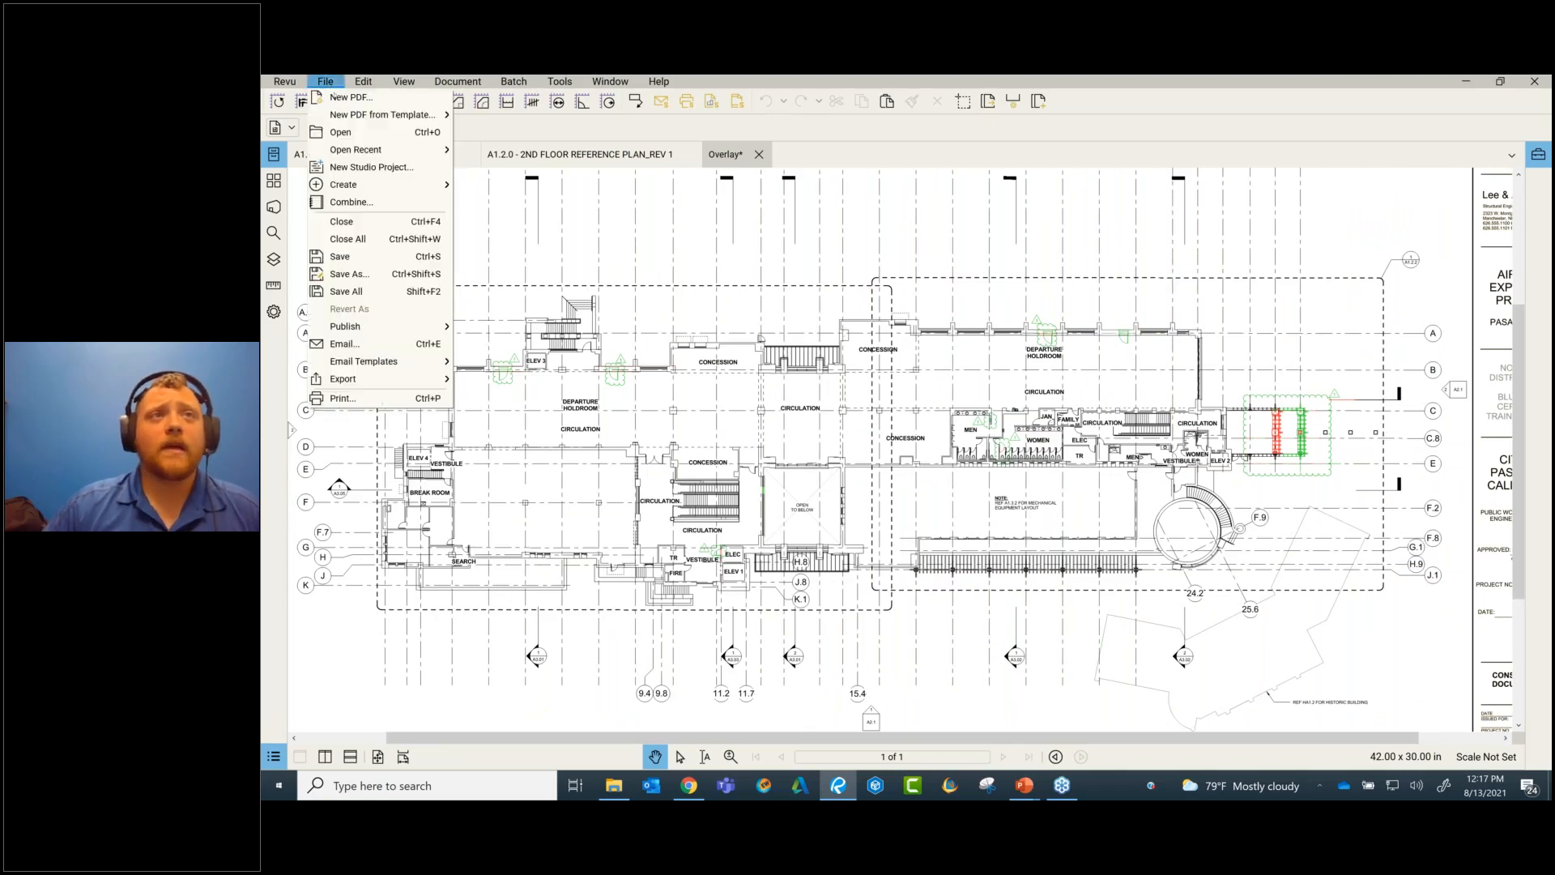
pyautogui.click(355, 274)
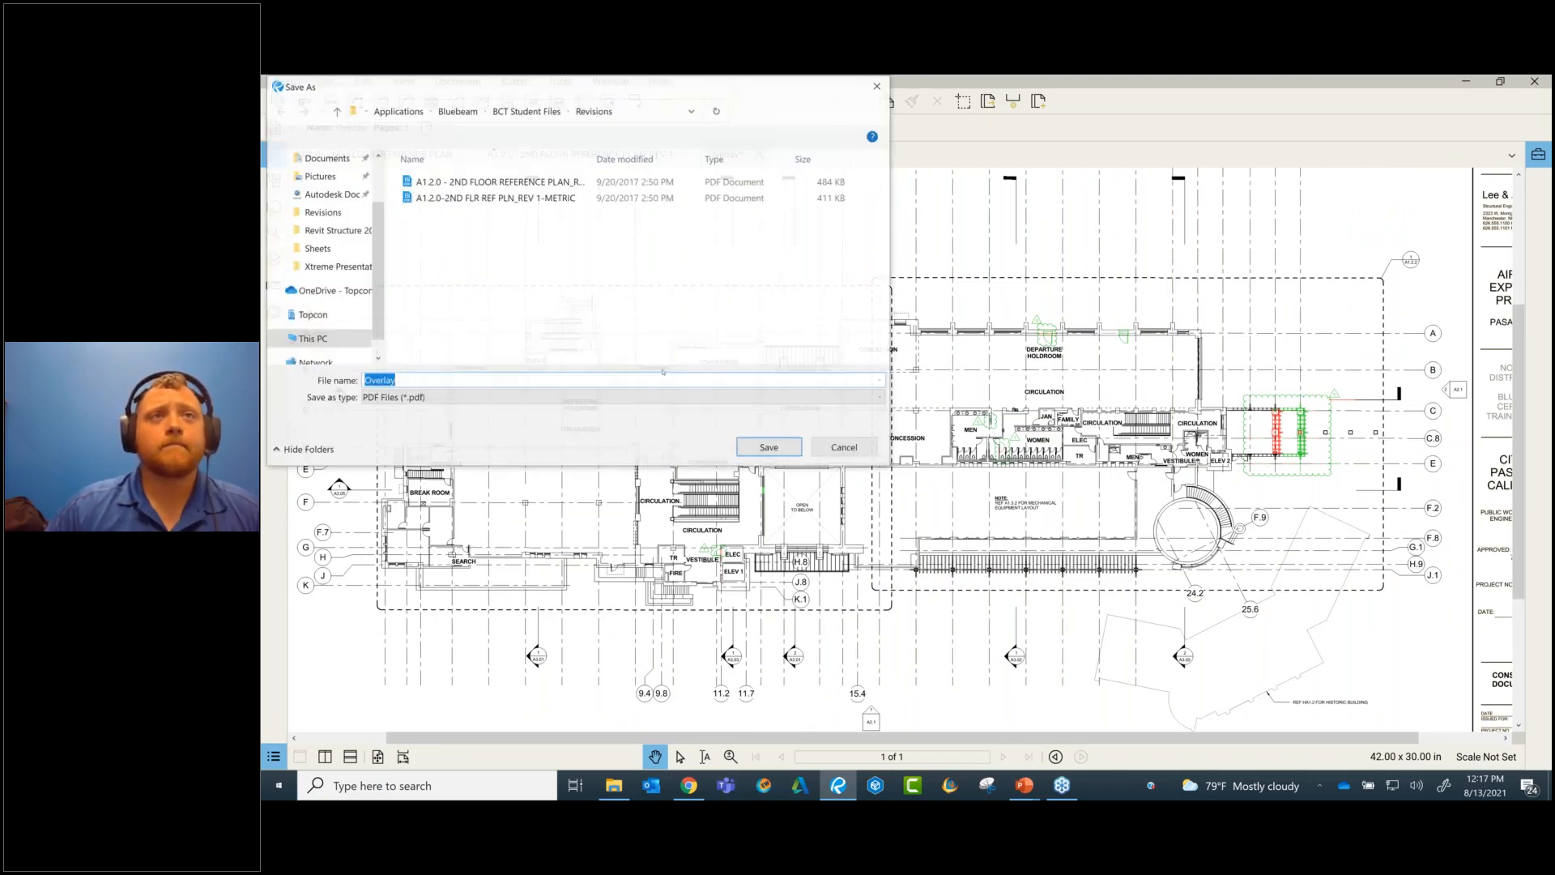
pyautogui.scroll(2, 332, 217)
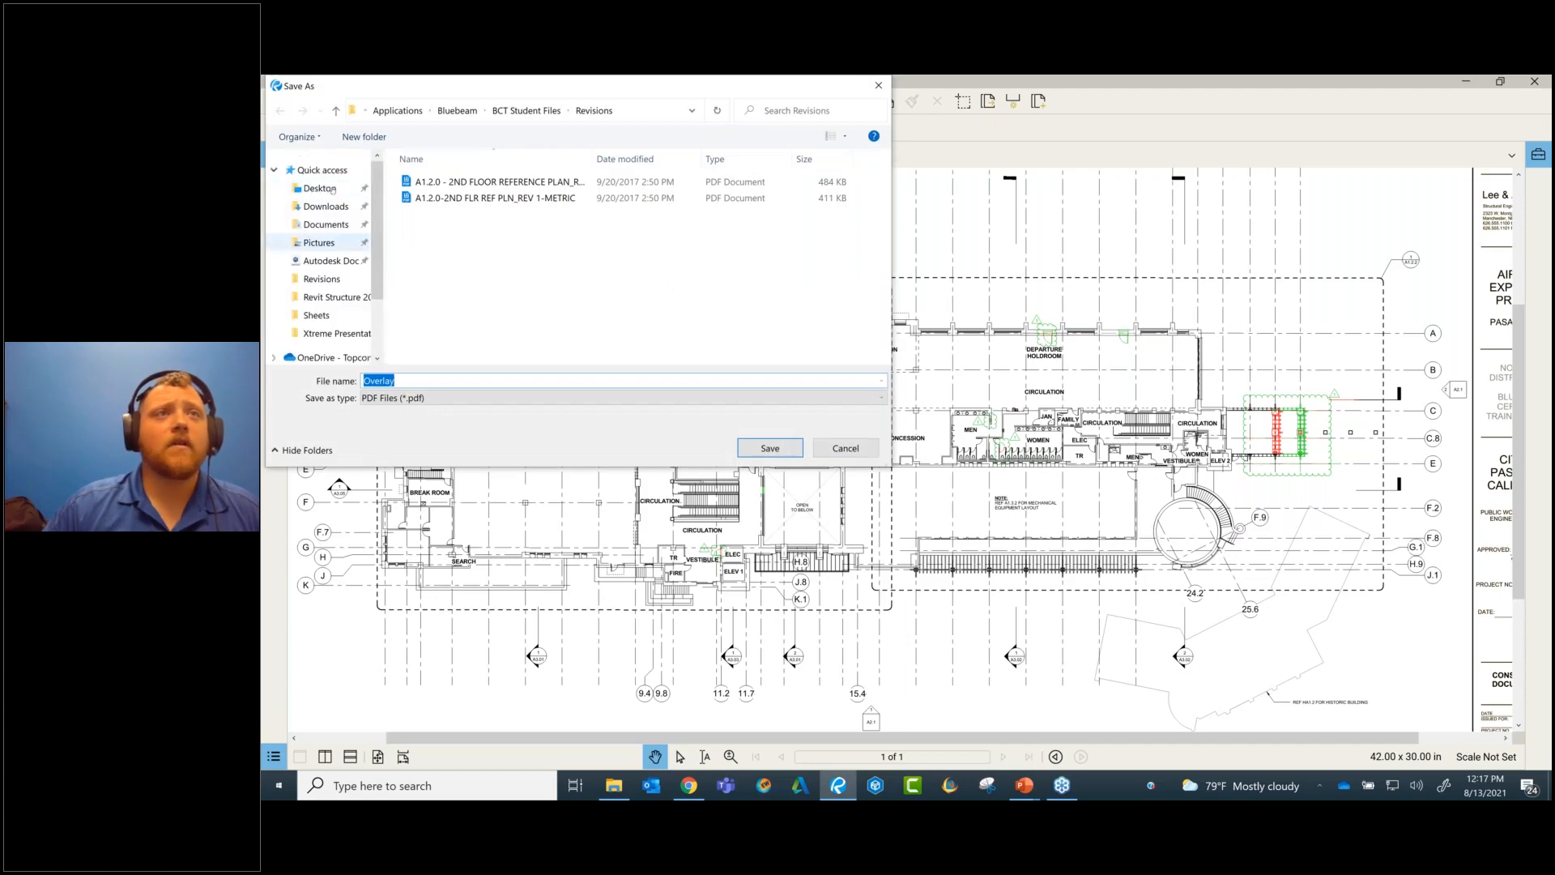
pyautogui.click(320, 188)
pyautogui.click(770, 448)
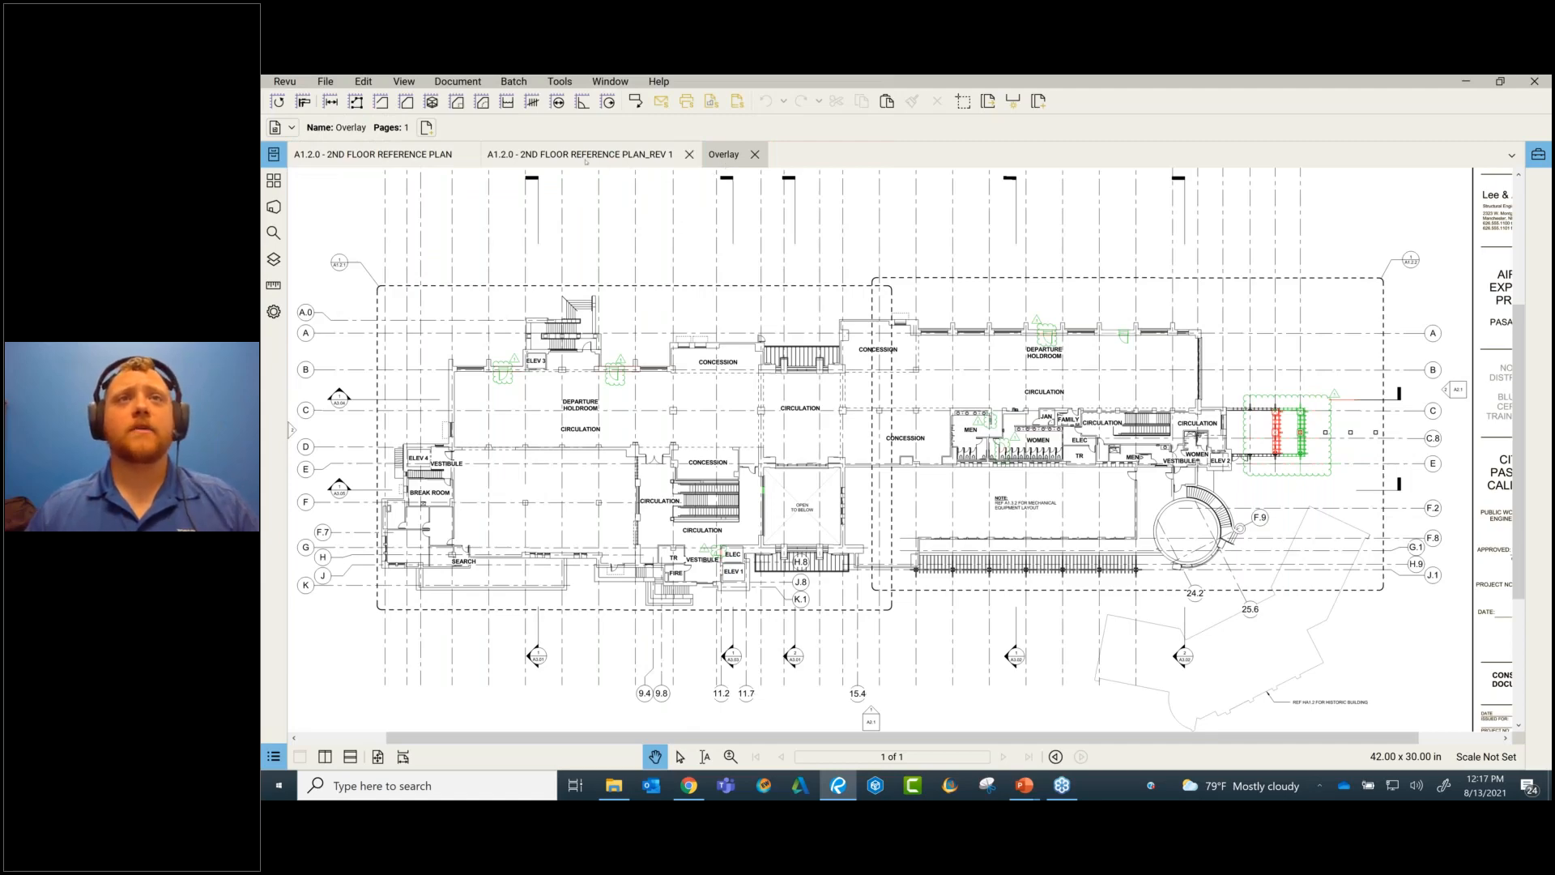
# - Run Compare Documents with Overlay.pdf as Document A and A1.2.0 - 2ND FLOOR REFERENCE PLAN.pdf as Document B
pyautogui.click(392, 156)
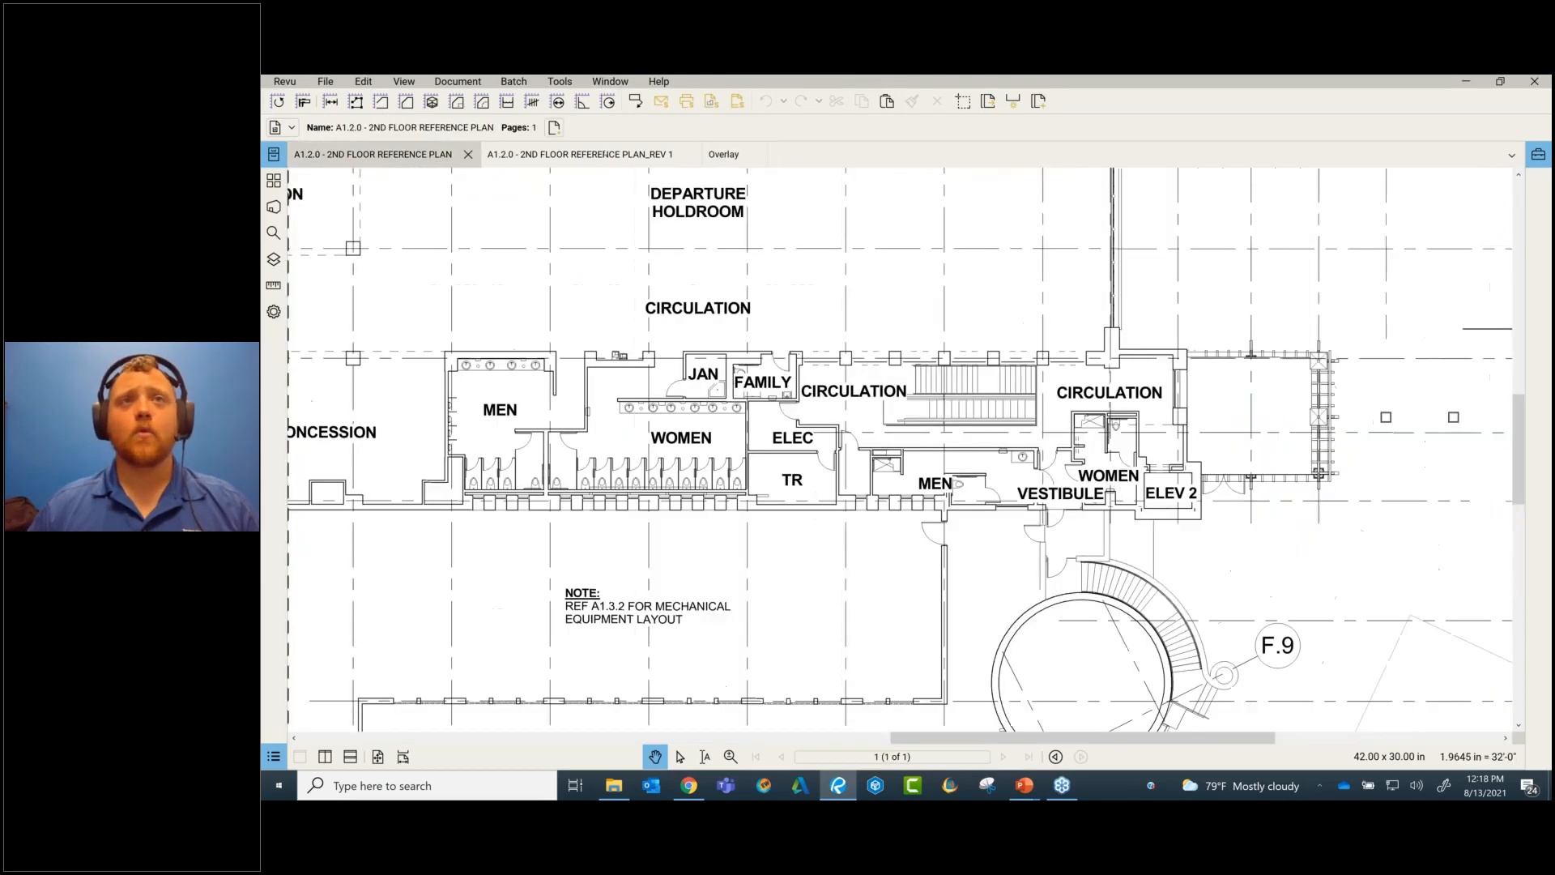
pyautogui.click(723, 155)
pyautogui.click(458, 81)
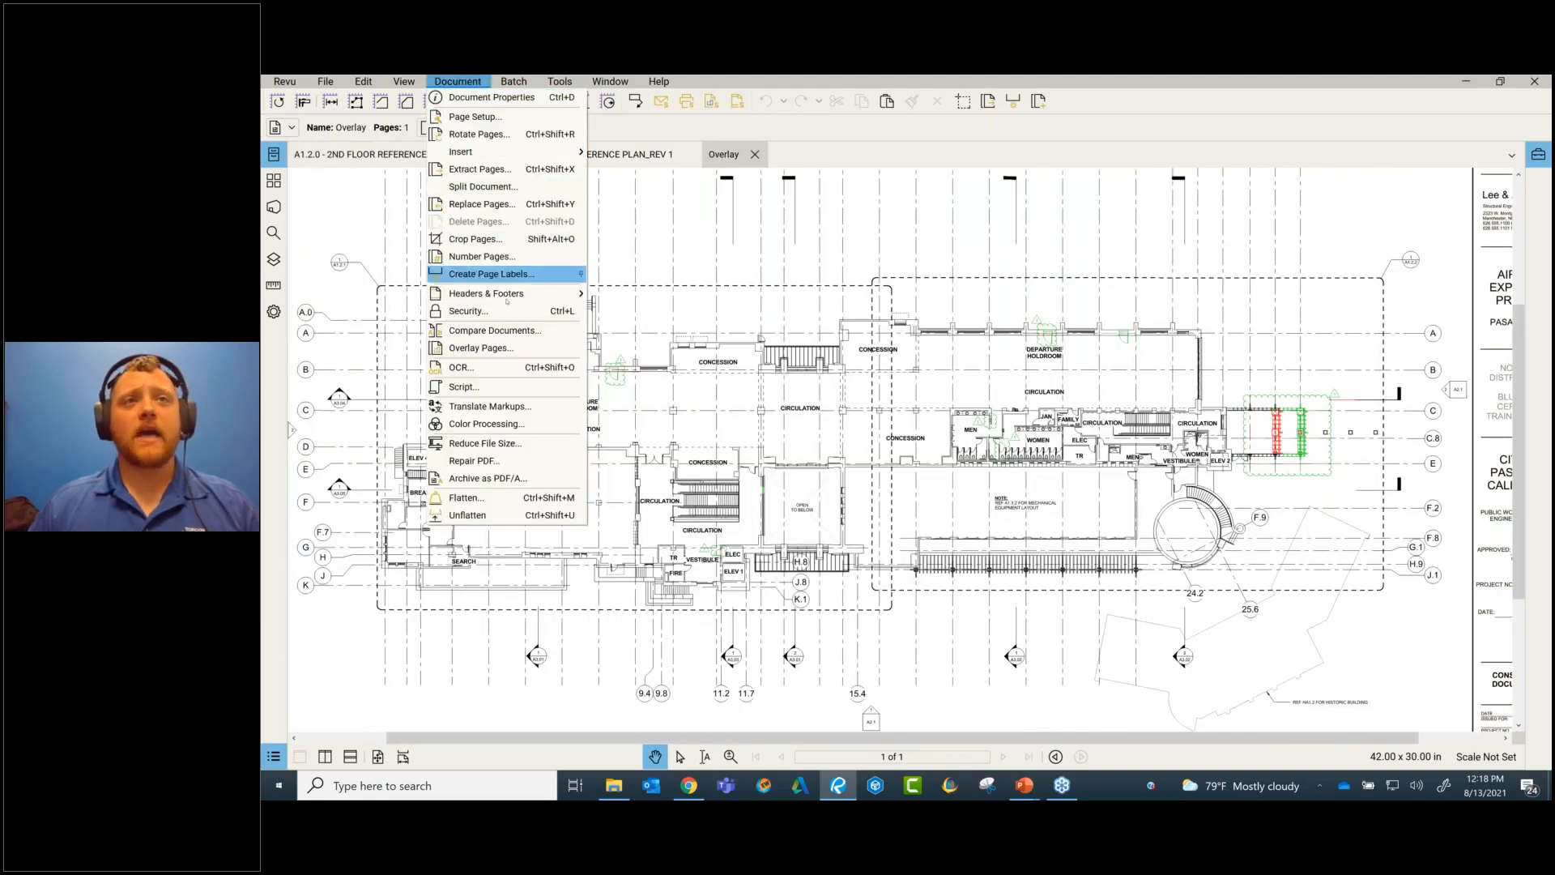
pyautogui.click(498, 329)
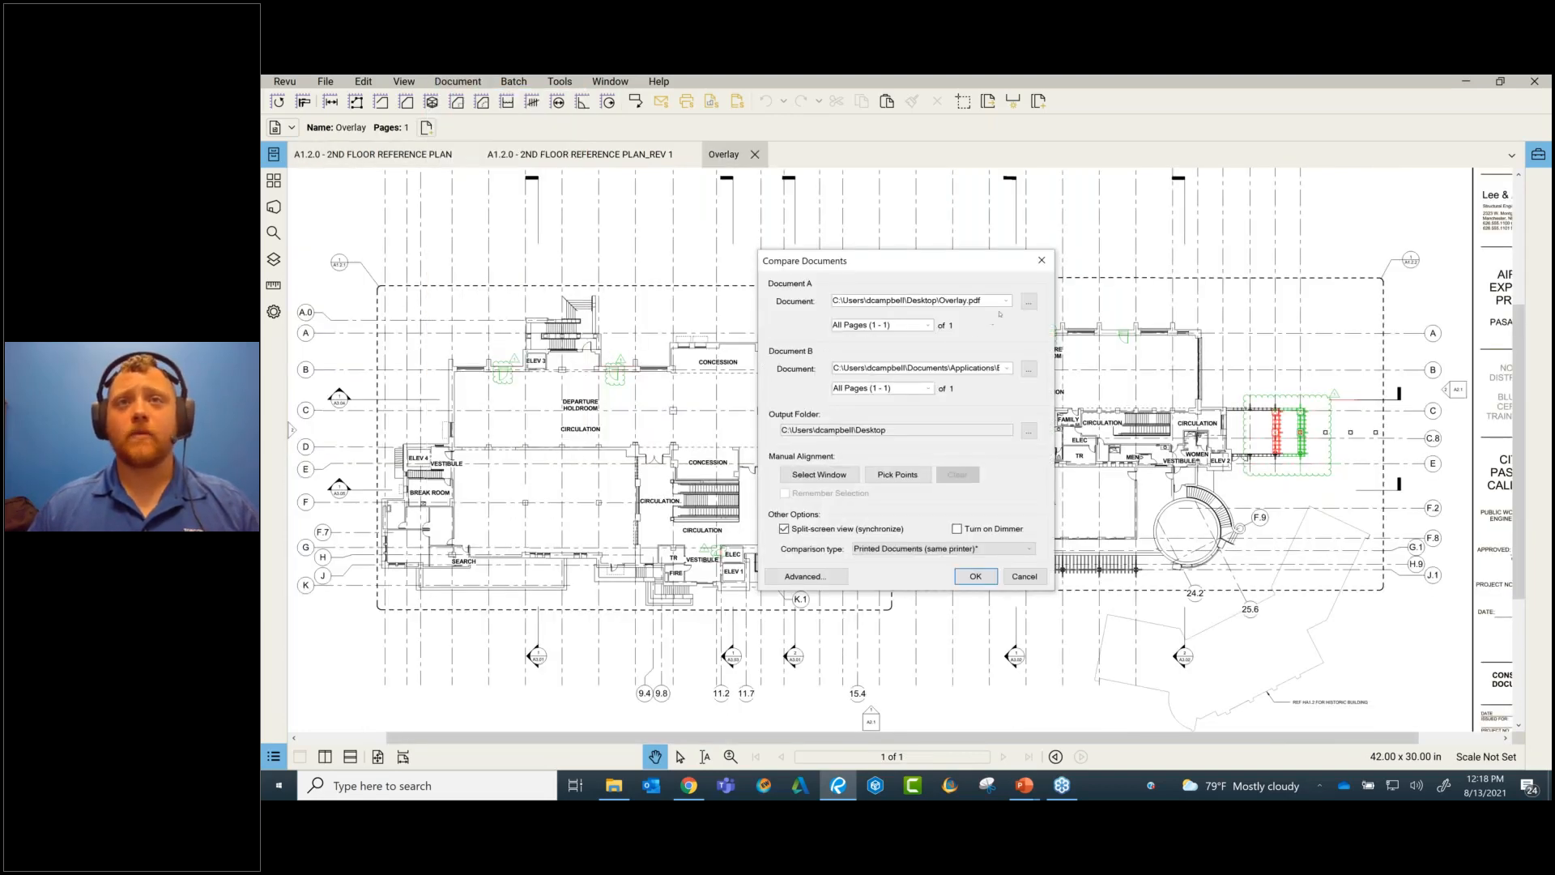
pyautogui.click(1007, 369)
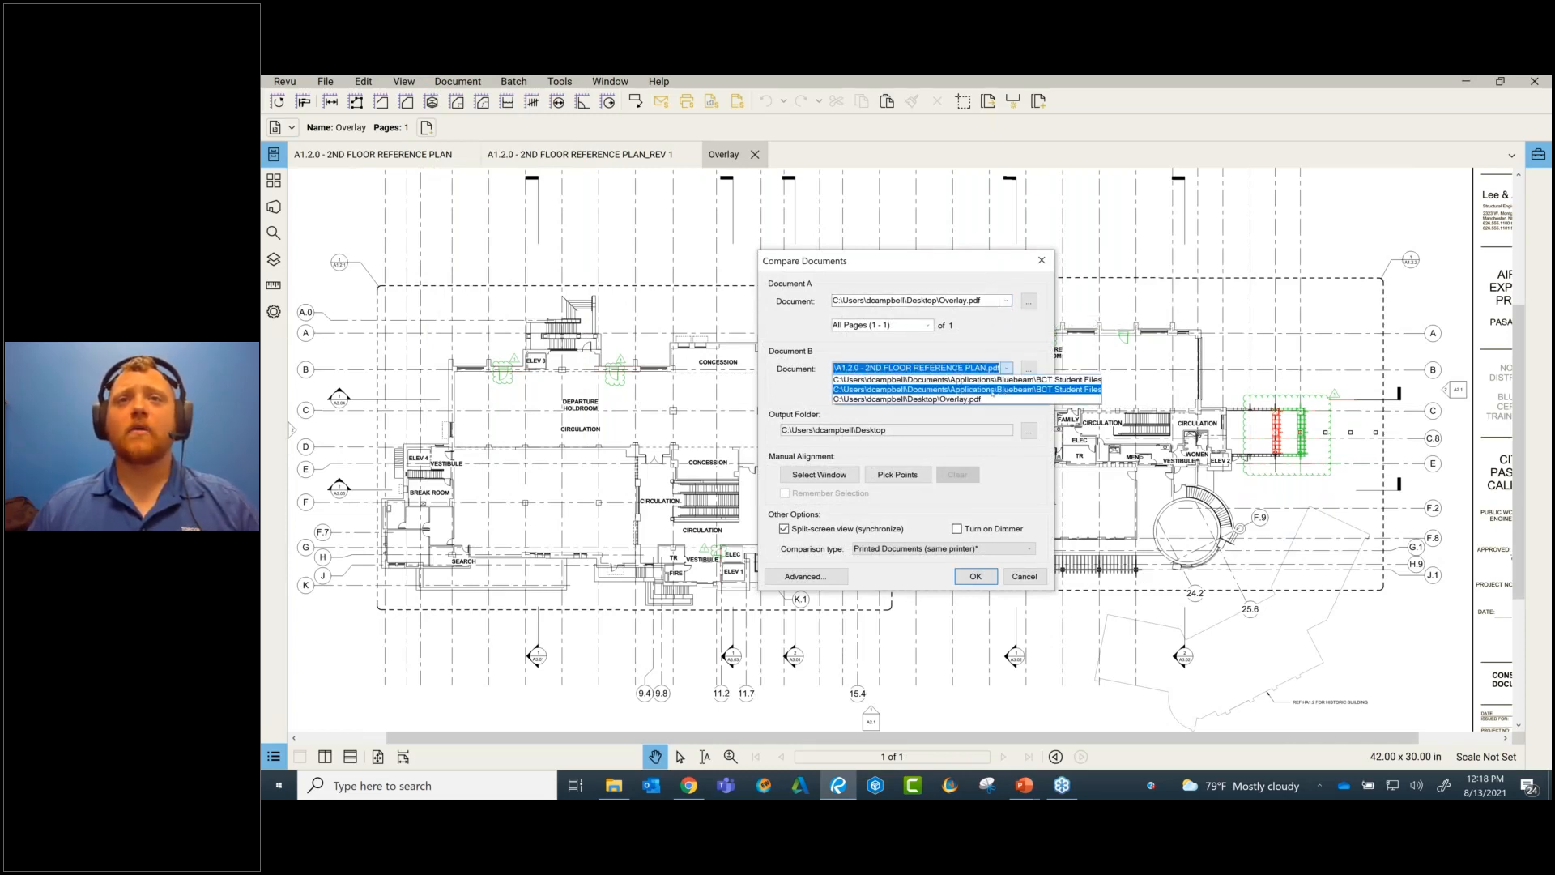
pyautogui.click(967, 390)
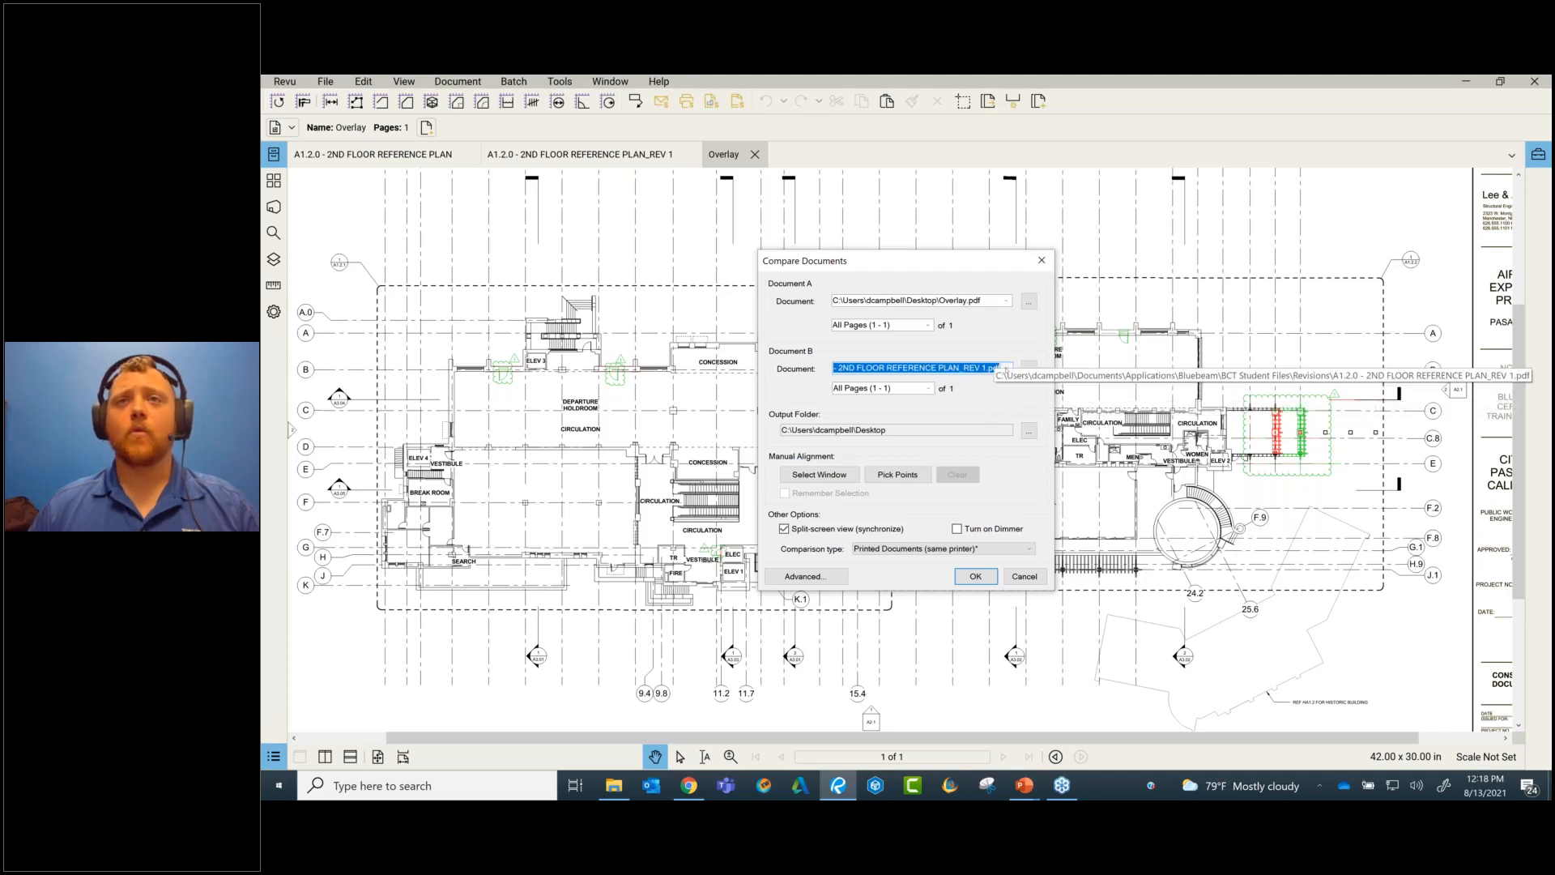
pyautogui.click(1006, 368)
pyautogui.click(967, 380)
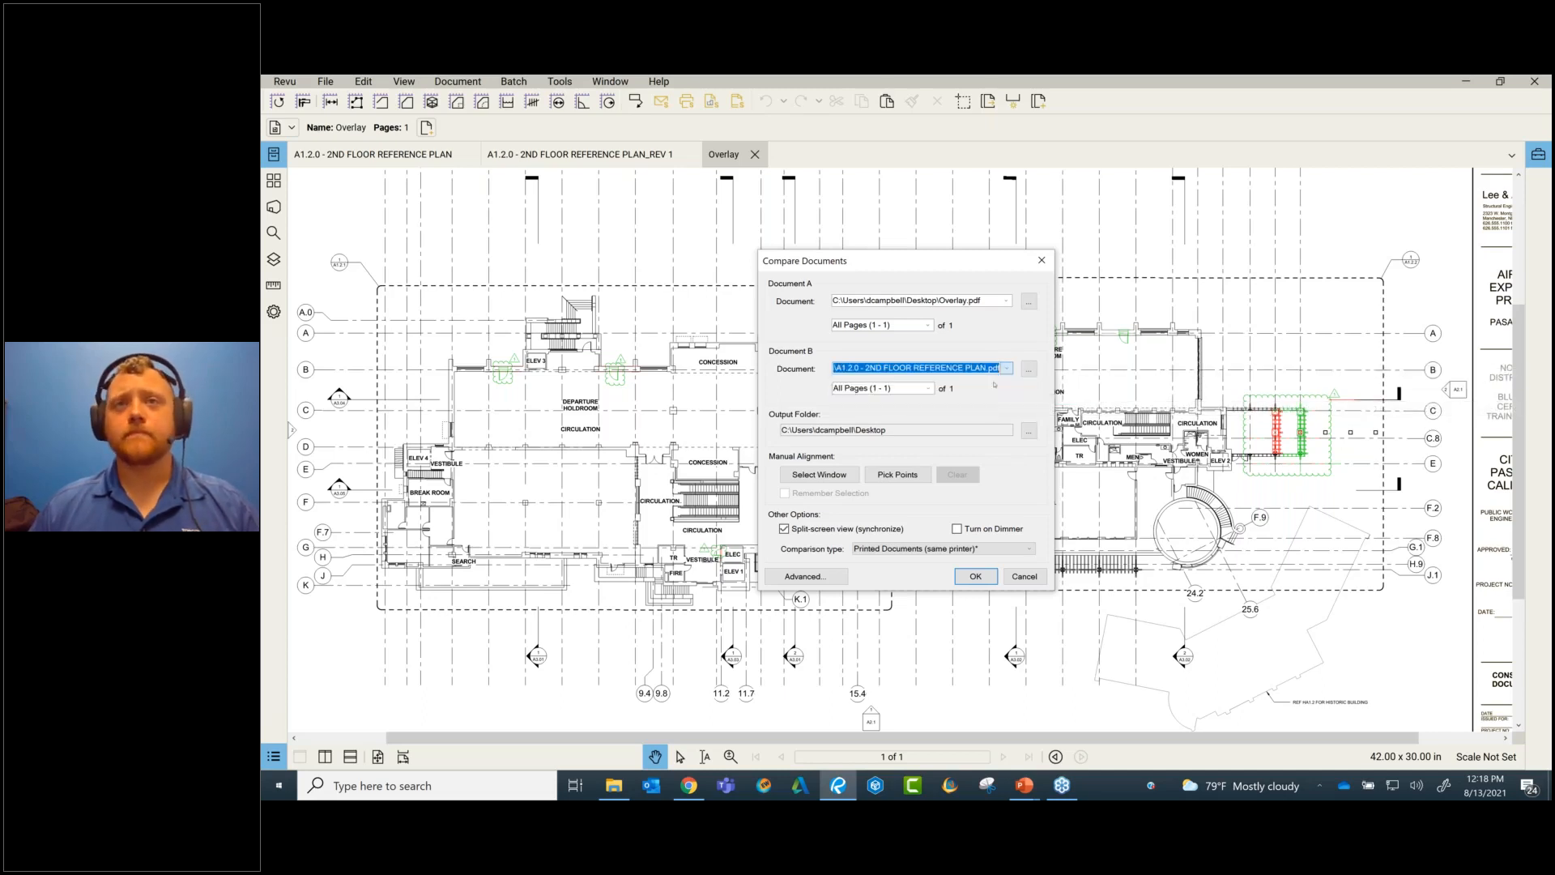
pyautogui.click(979, 580)
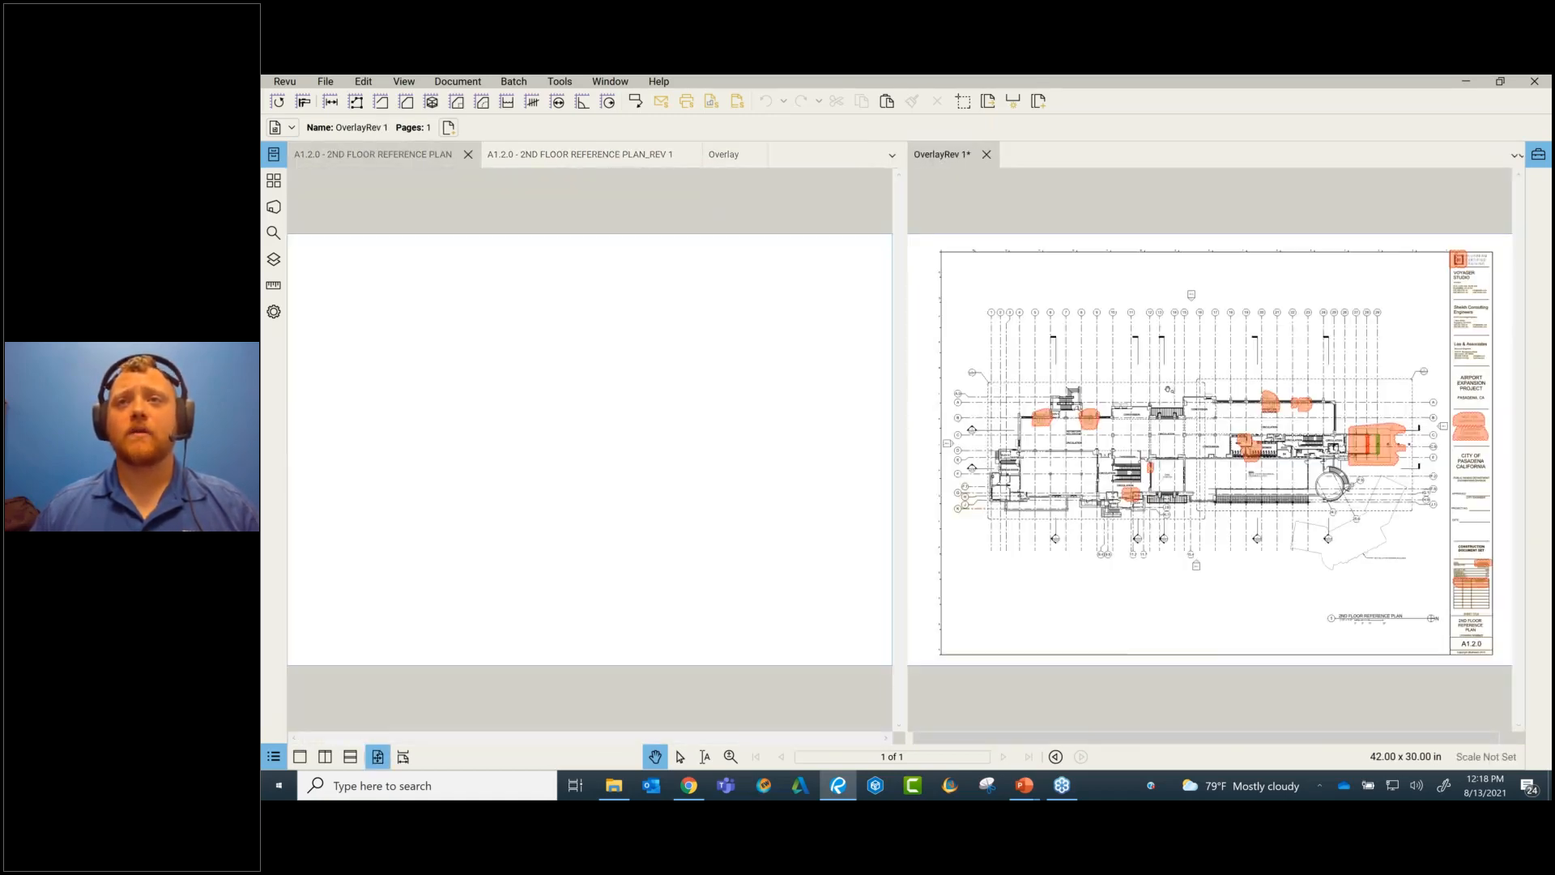
# - Examine the clouded differences between the overlay and the original plan, and close the comparison copy without saving it
pyautogui.scroll(3, 1387, 443)
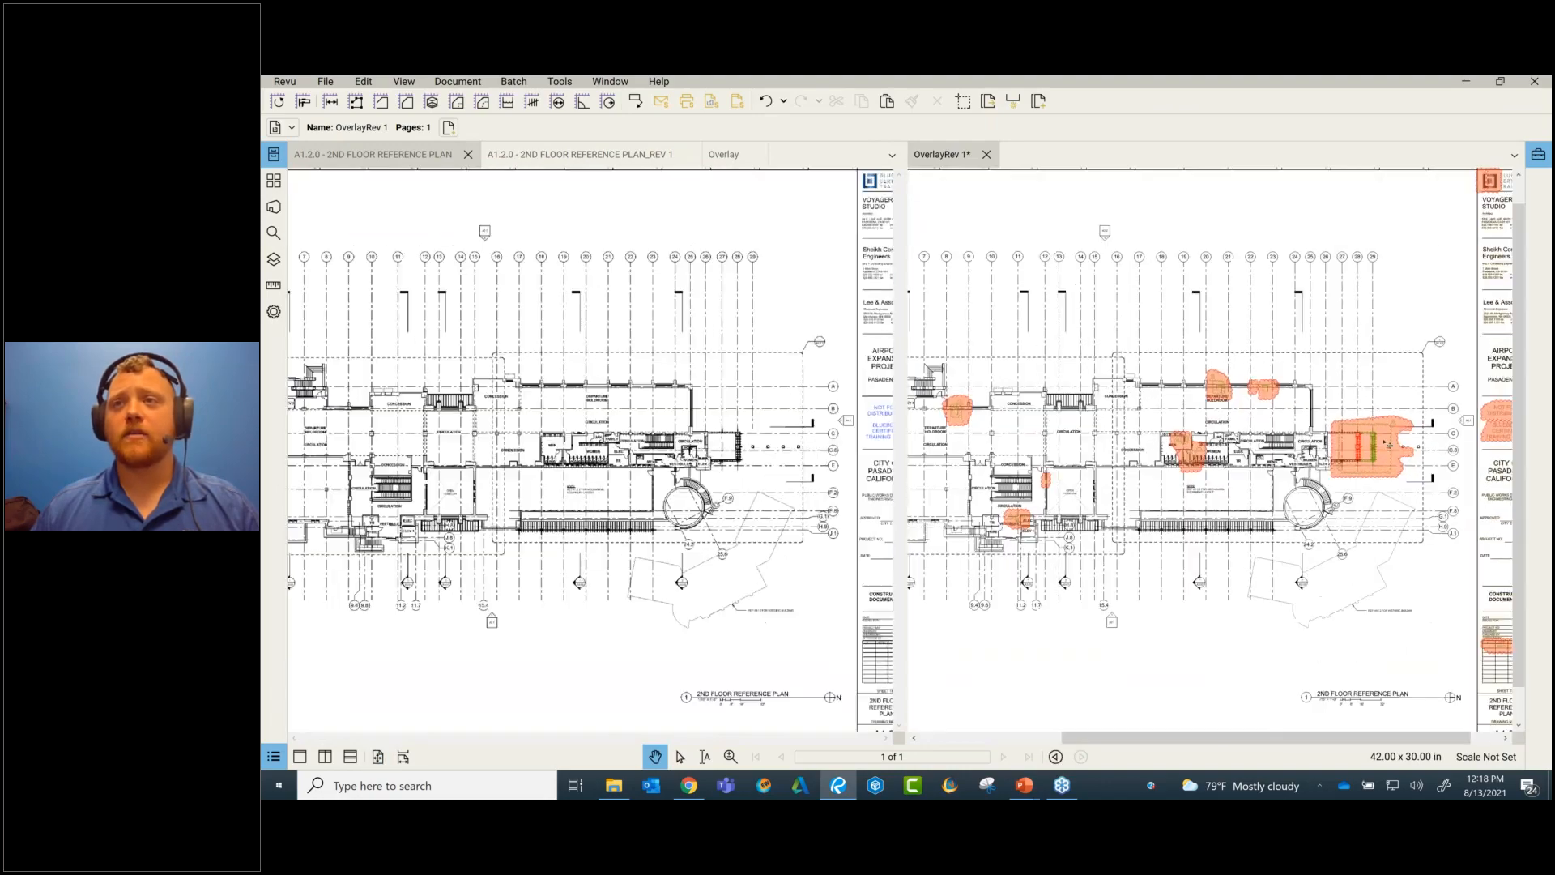
pyautogui.scroll(7, 1389, 444)
pyautogui.scroll(-2, 1389, 445)
pyautogui.moveTo(1247, 436); pyautogui.dragTo(1242, 434)
pyautogui.scroll(-5, 1345, 453)
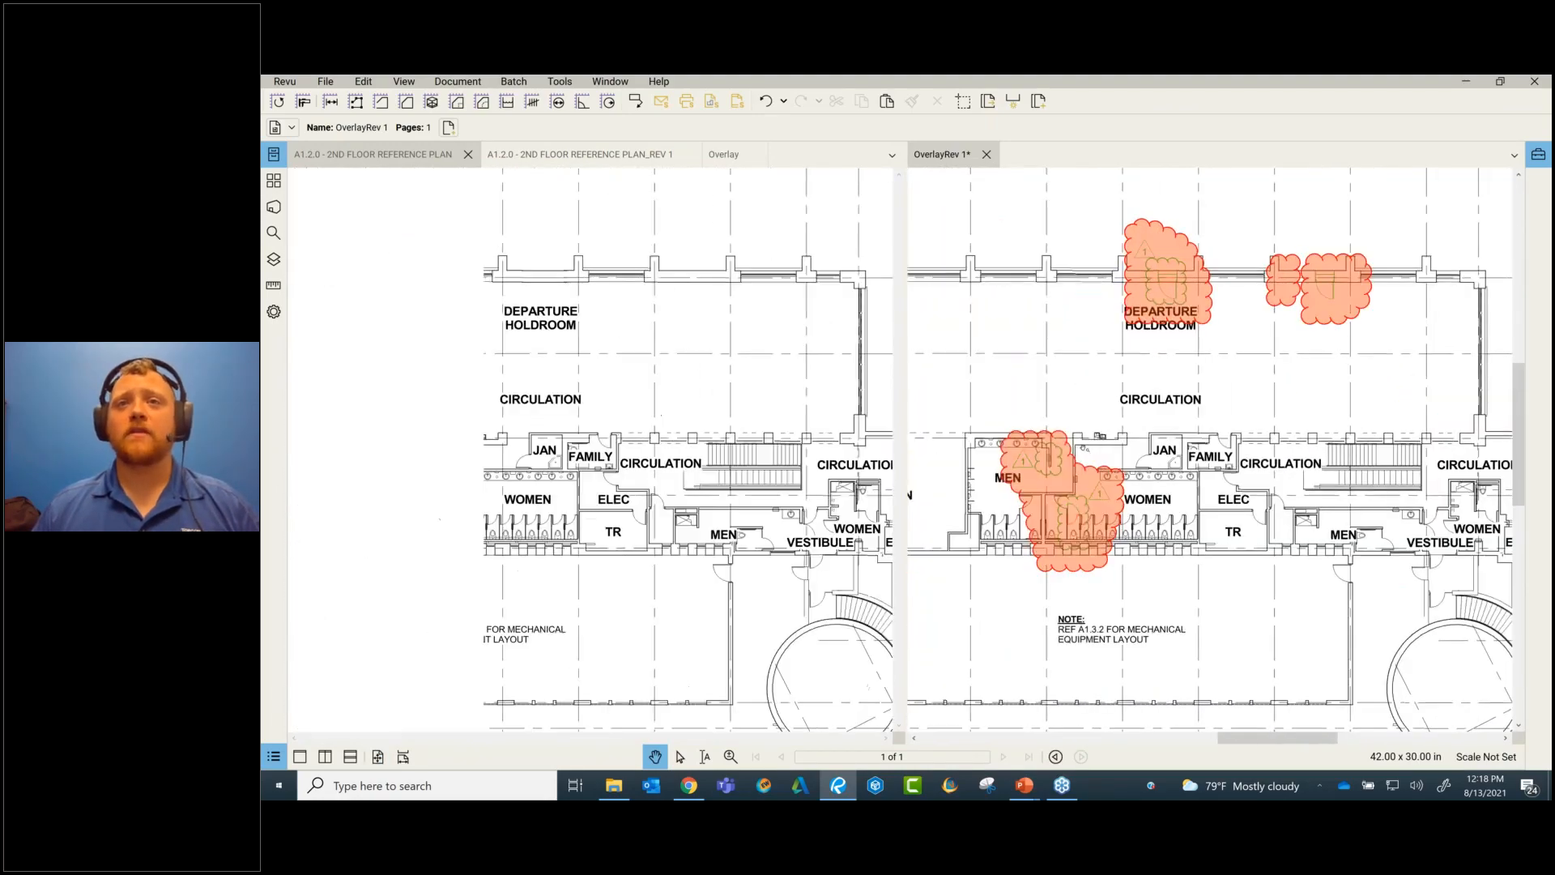
pyautogui.scroll(6, 1215, 454)
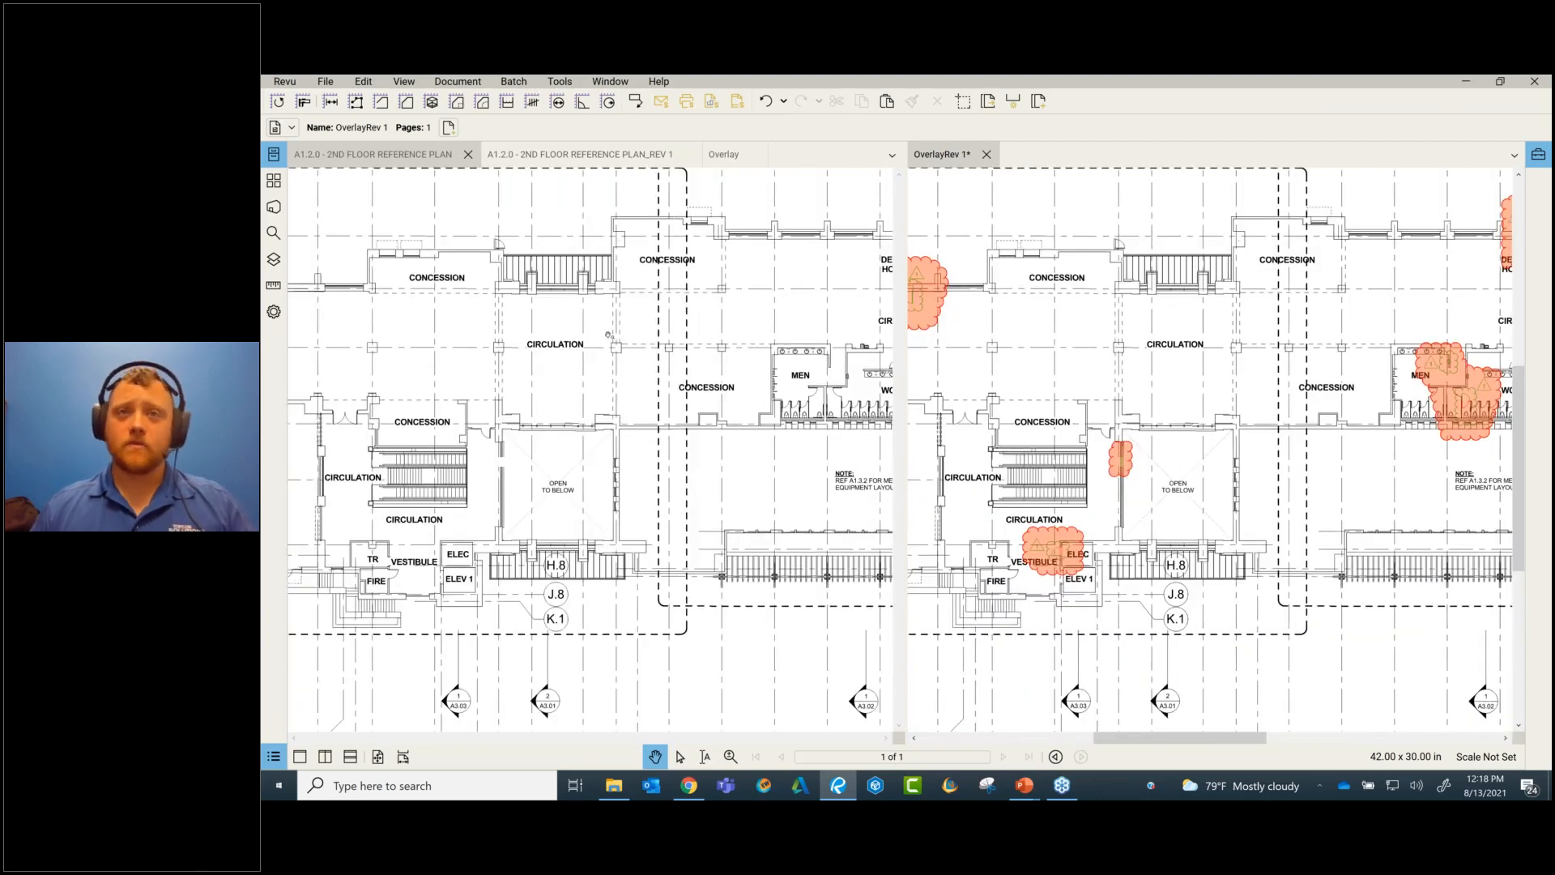
pyautogui.moveTo(1011, 367); pyautogui.dragTo(1260, 424)
pyautogui.scroll(4, 1198, 325)
pyautogui.moveTo(1130, 352); pyautogui.dragTo(1198, 333)
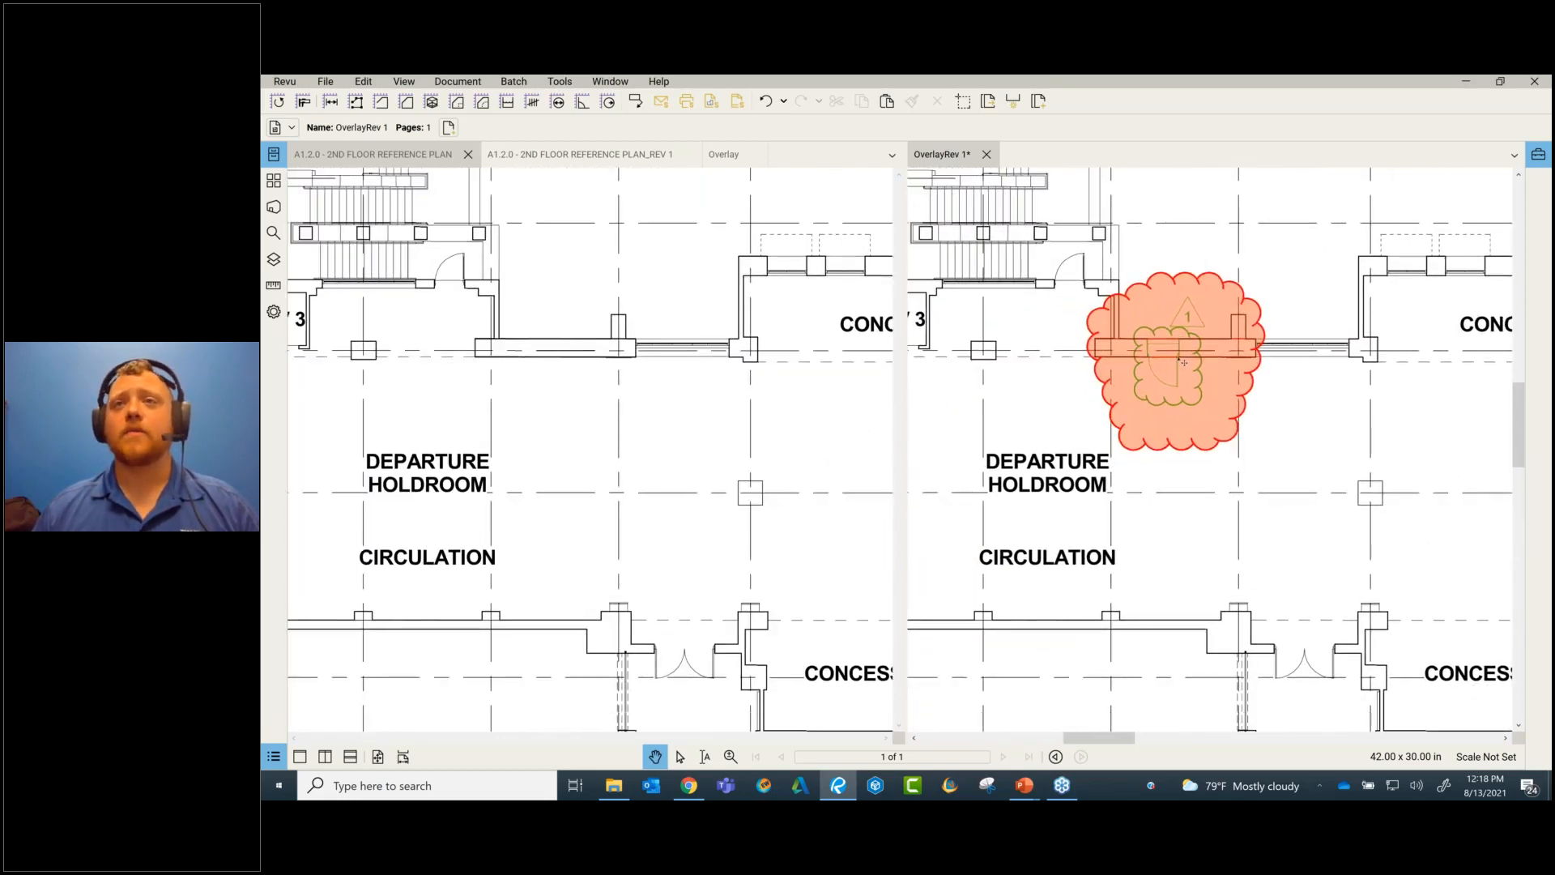
pyautogui.scroll(-5, 1184, 363)
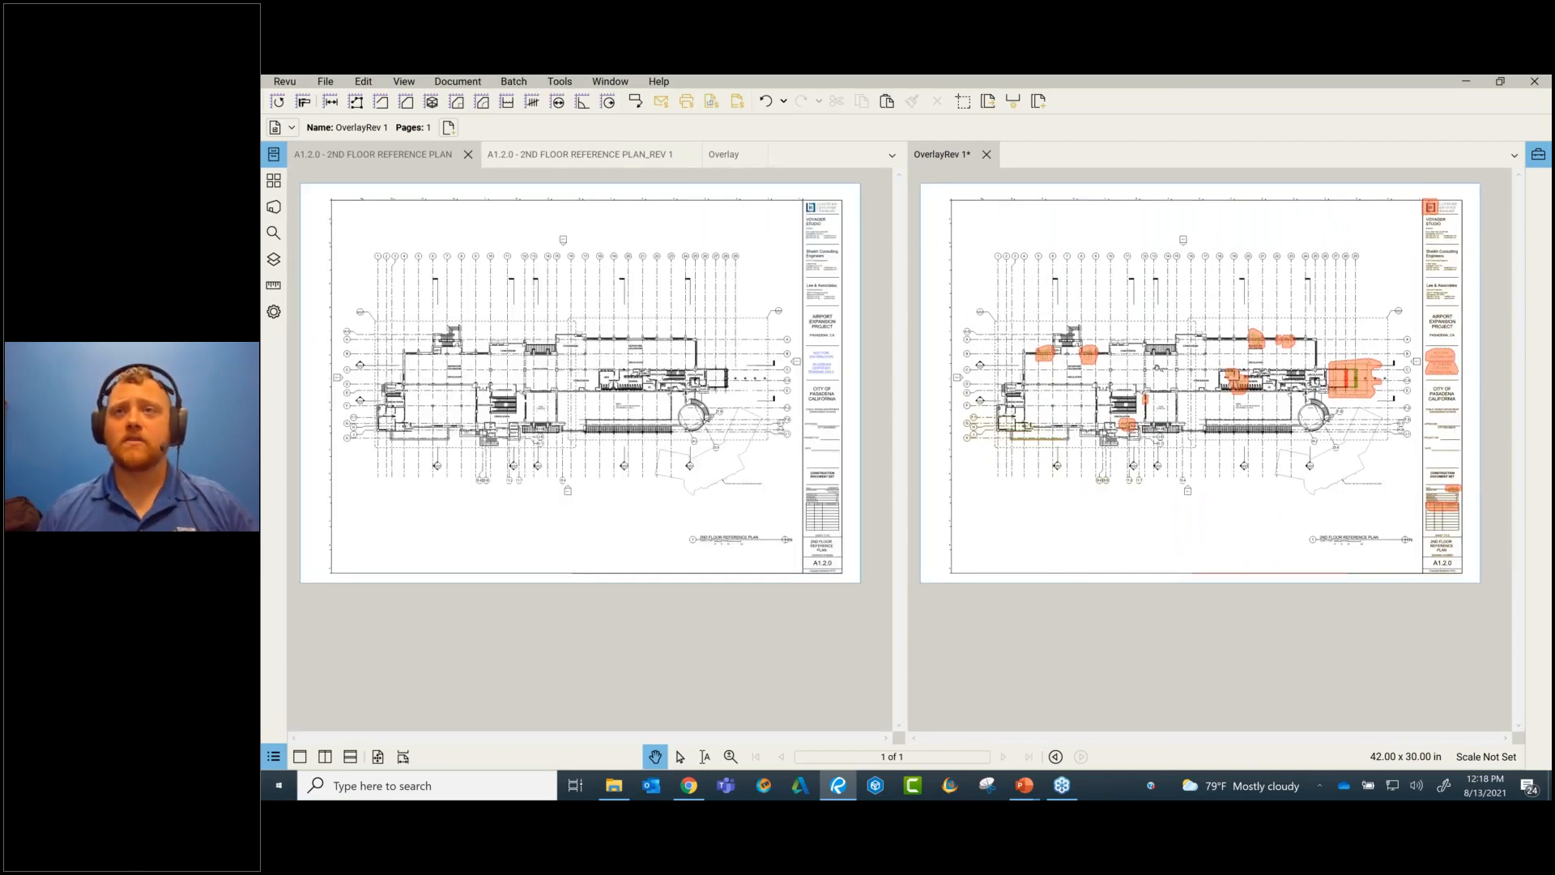
pyautogui.click(986, 154)
pyautogui.click(1003, 497)
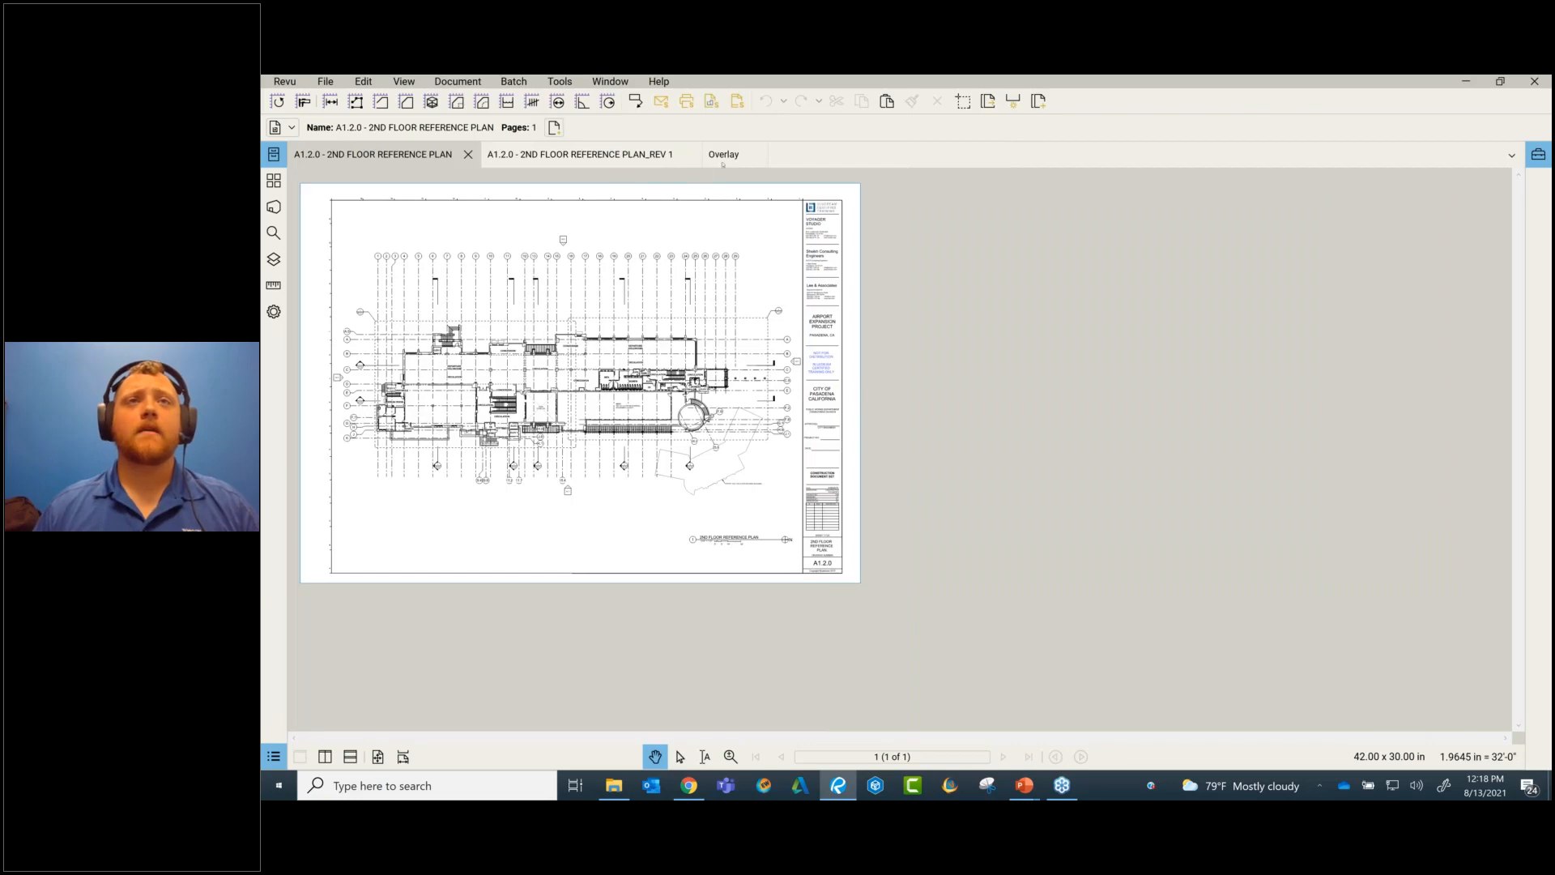
# - Review the Overlay Pages setup from the REV 1 plan and leave it without creating another overlay
pyautogui.click(724, 160)
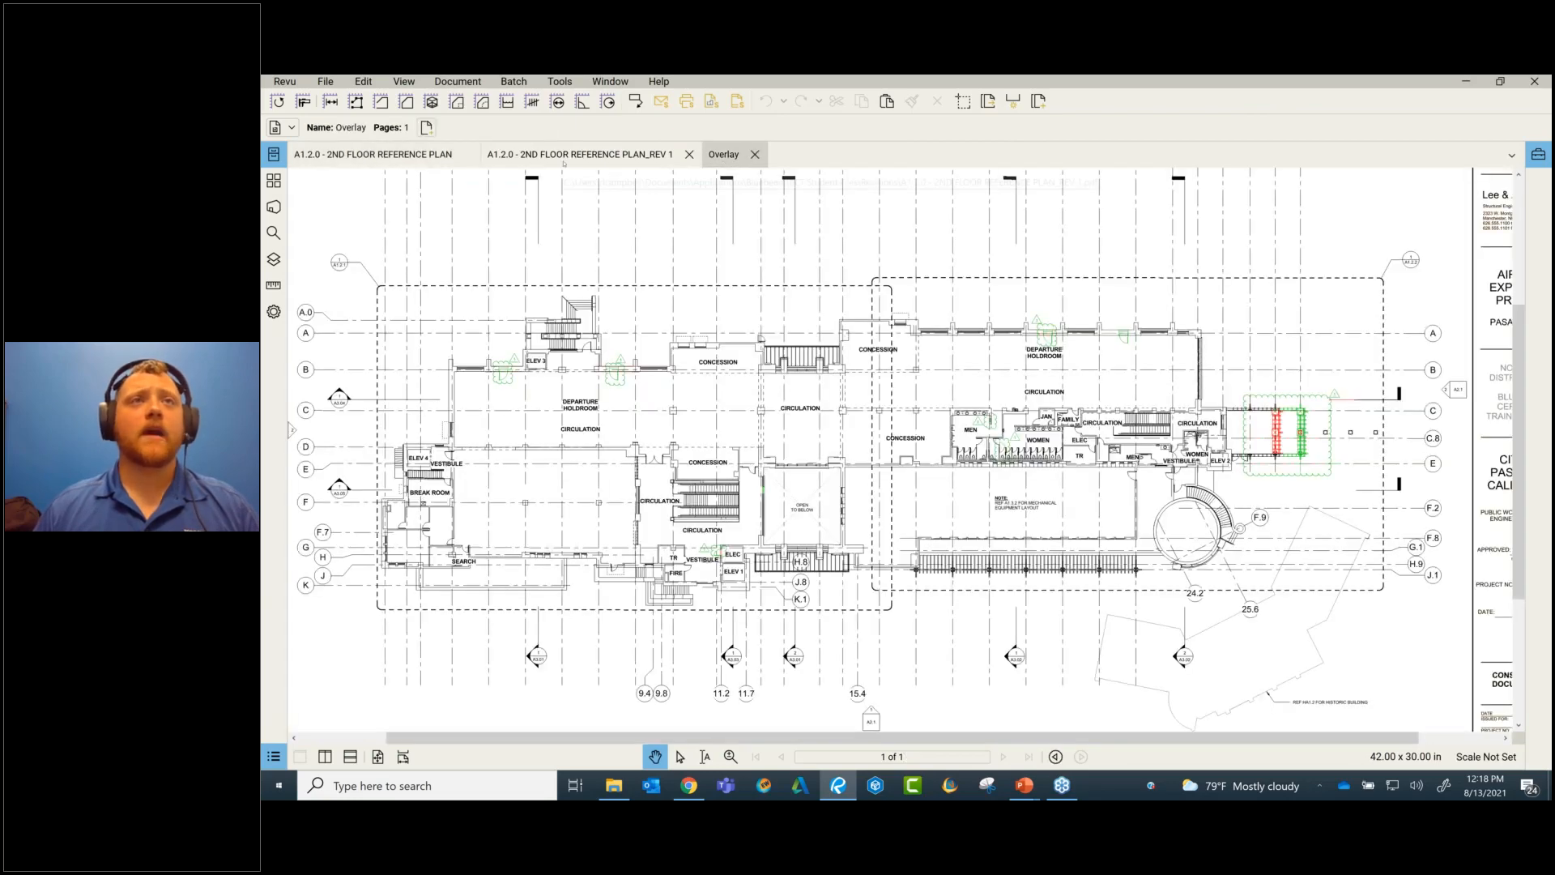
pyautogui.click(565, 155)
pyautogui.click(458, 81)
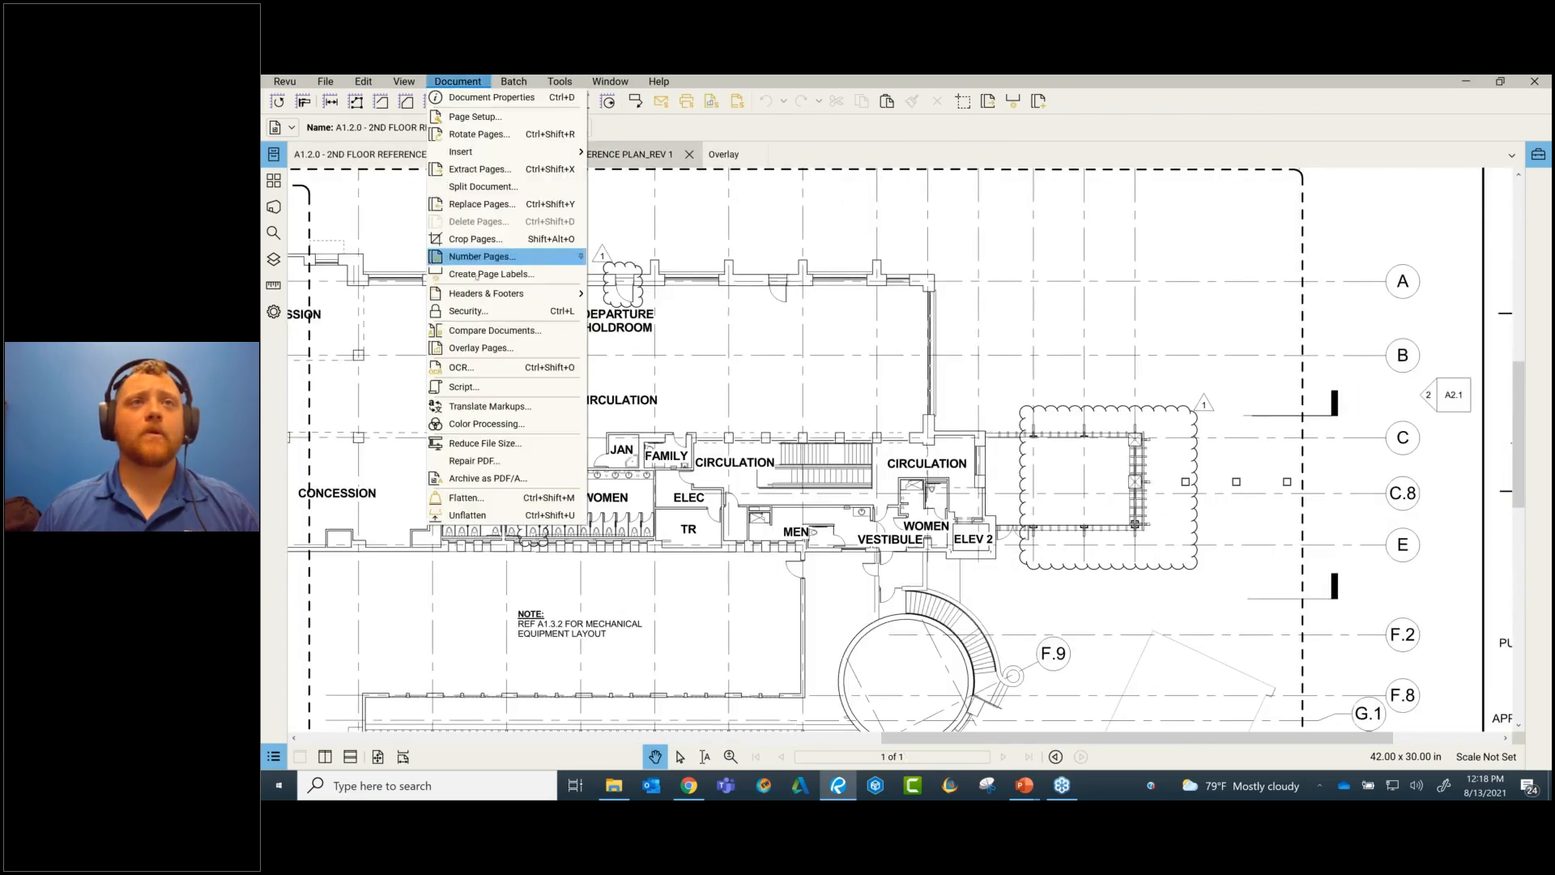
pyautogui.click(516, 348)
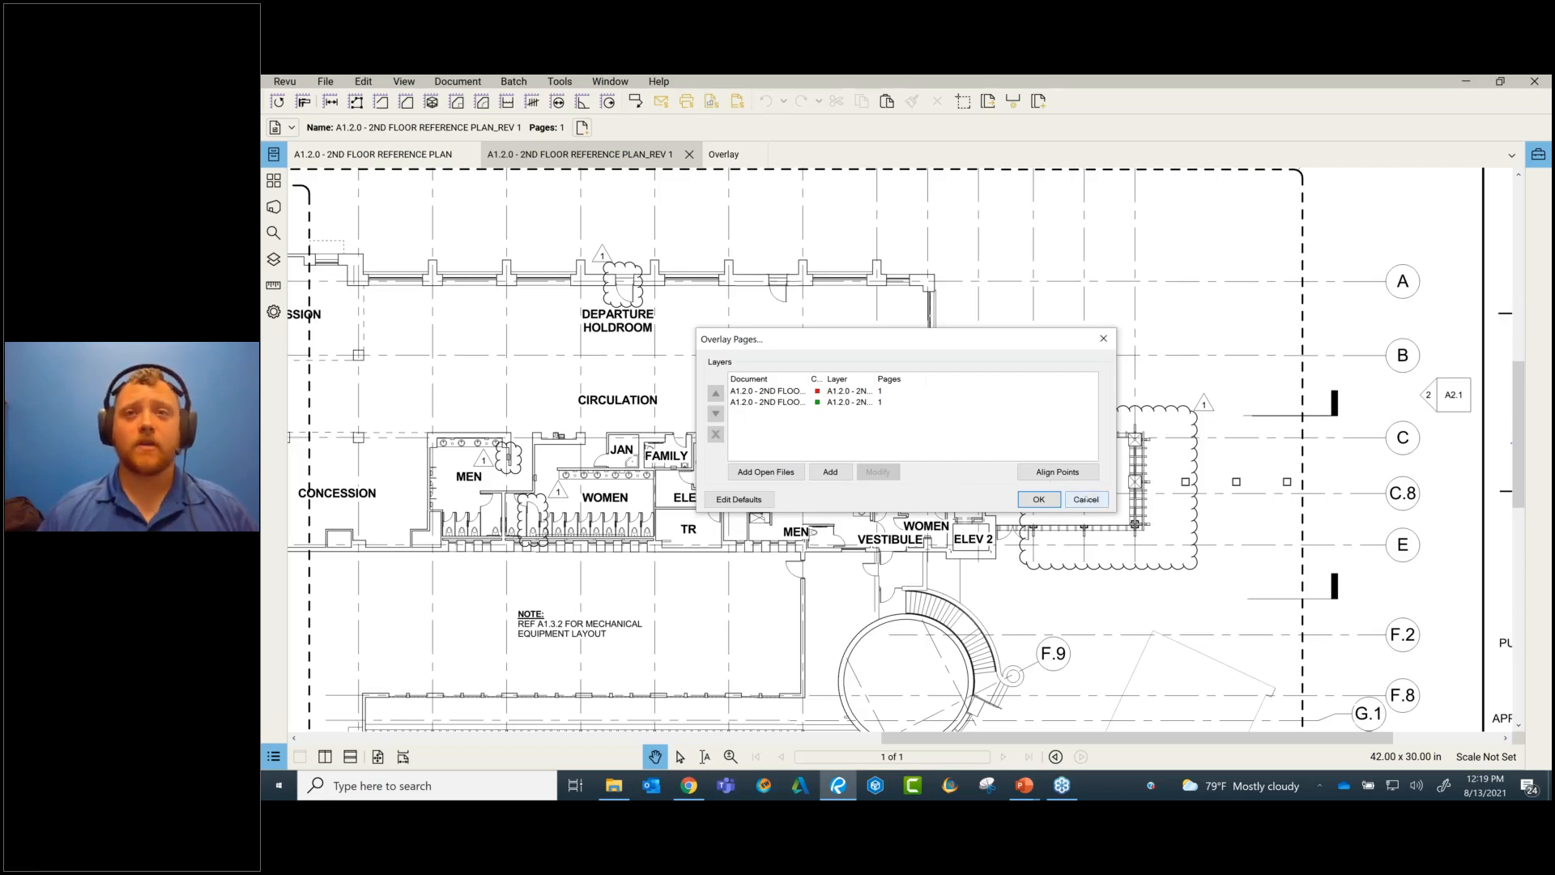
pyautogui.click(1086, 502)
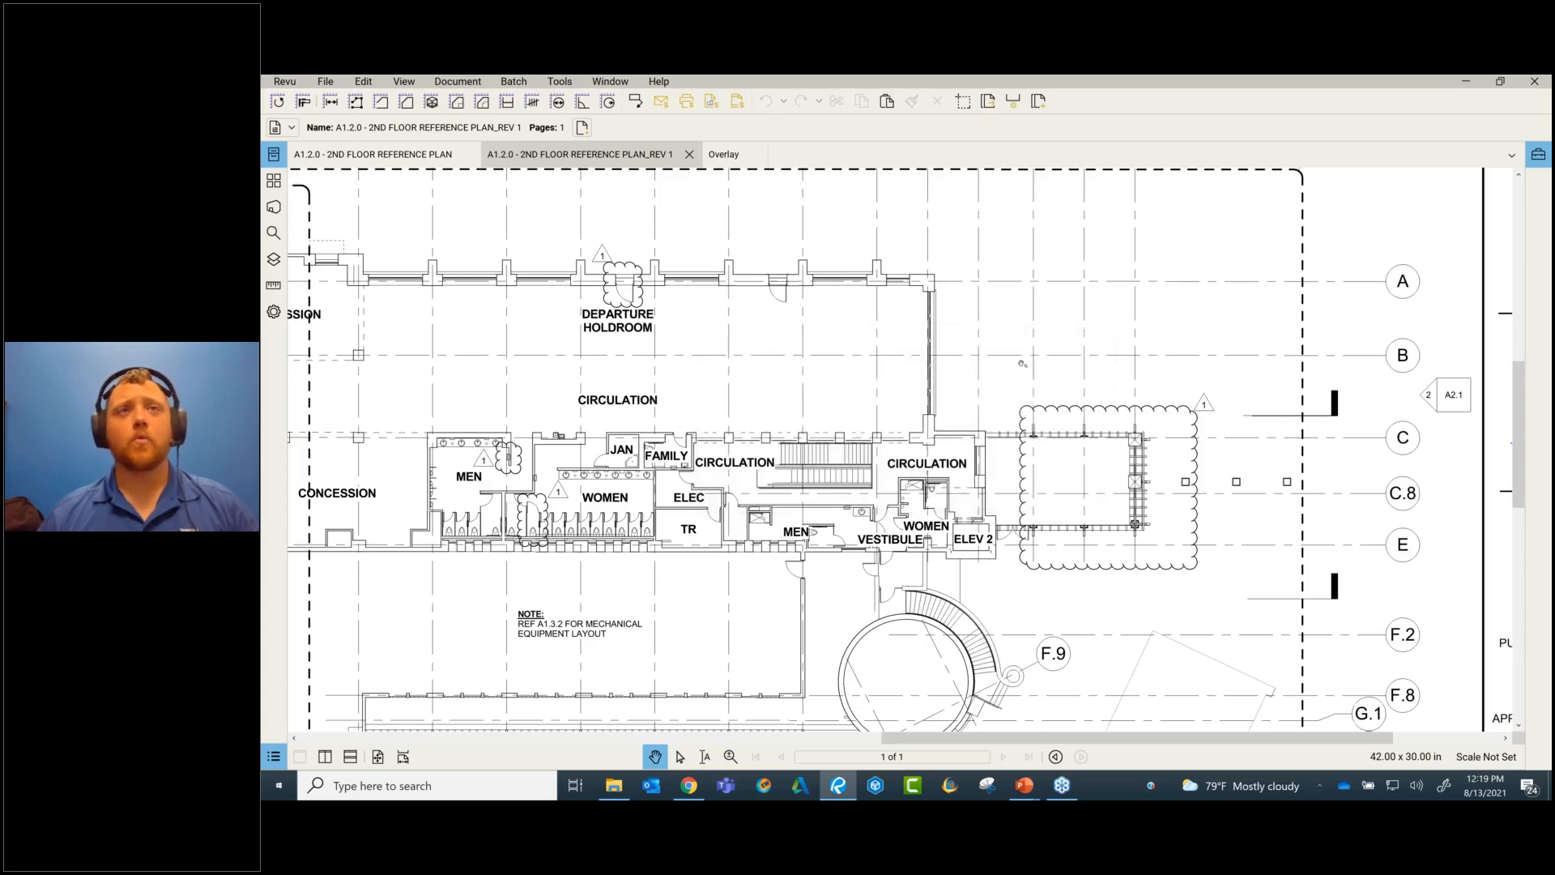
# - Close the saved Overlay document
pyautogui.click(738, 154)
pyautogui.click(755, 153)
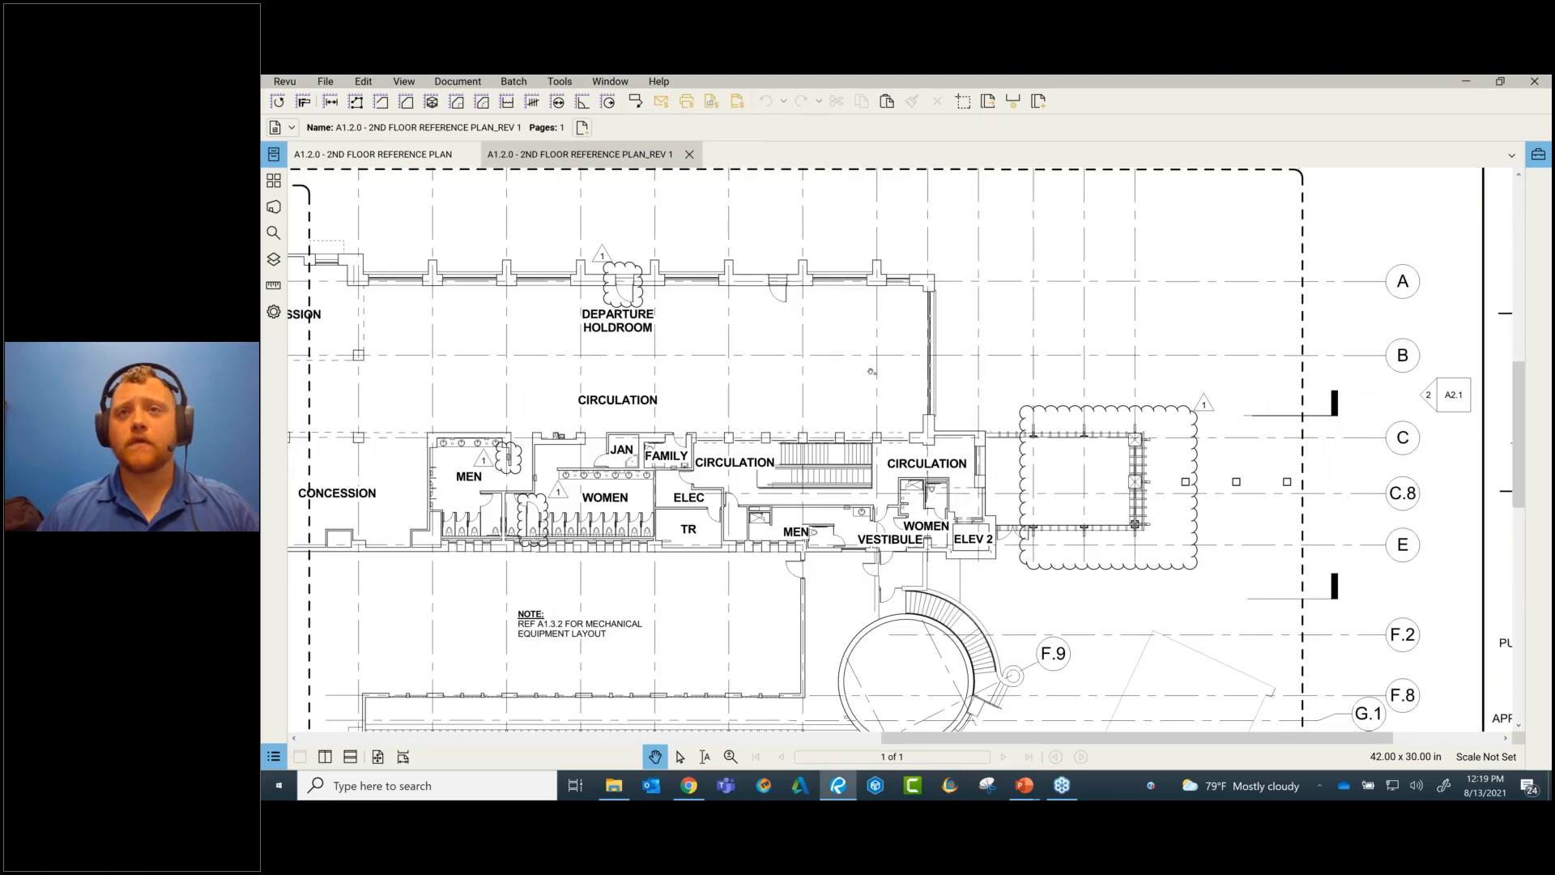
# - Start a batch document comparison and add Construction Set B.pdf from the student Sheets files as the current file
pyautogui.scroll(-5, 871, 372)
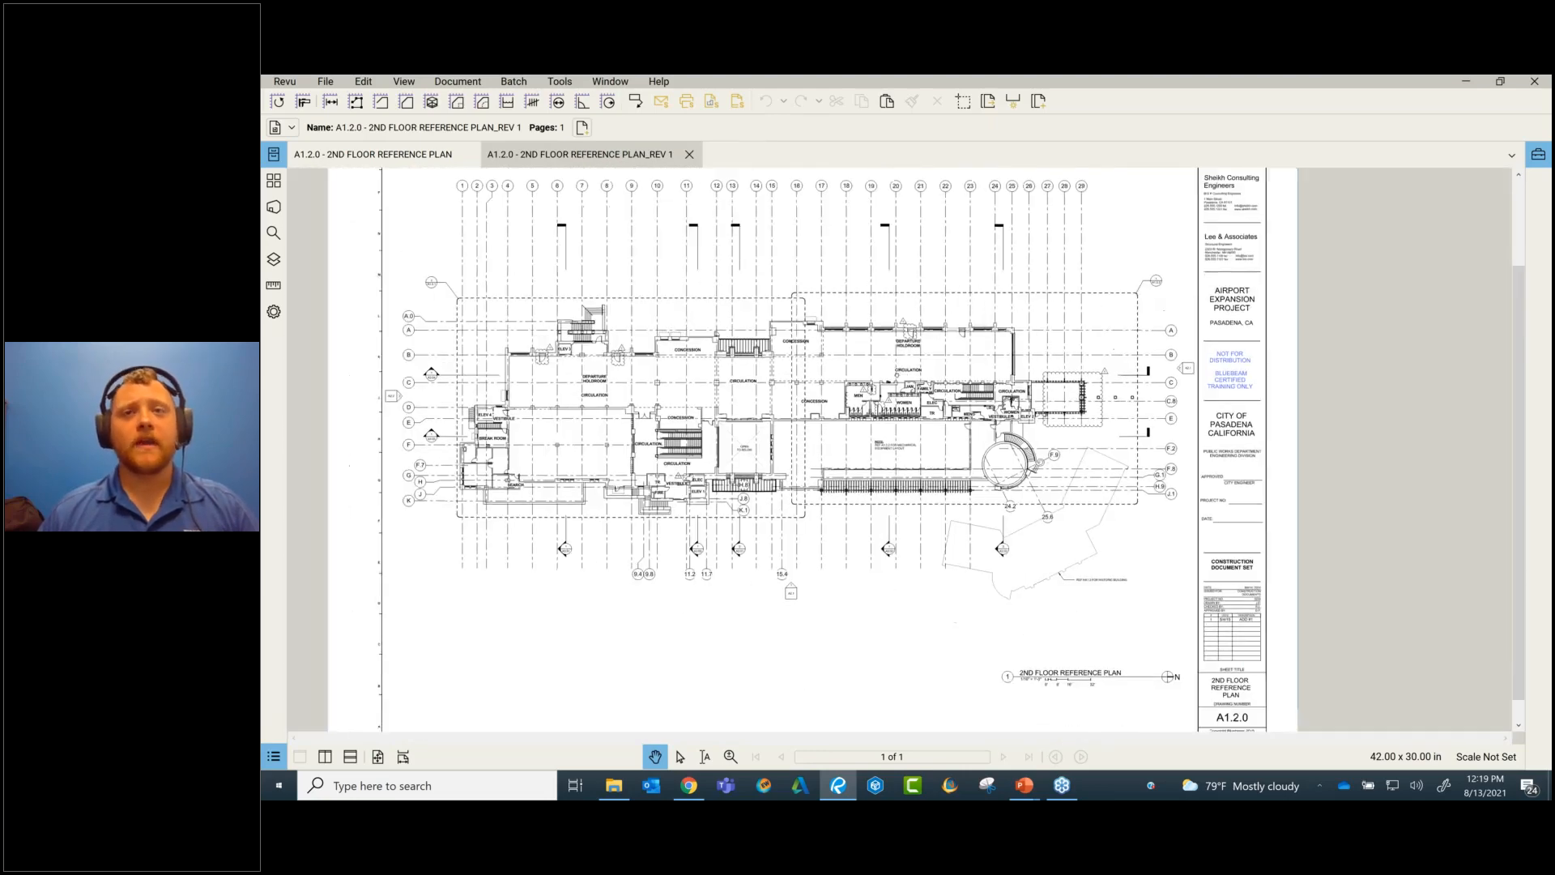
pyautogui.click(377, 757)
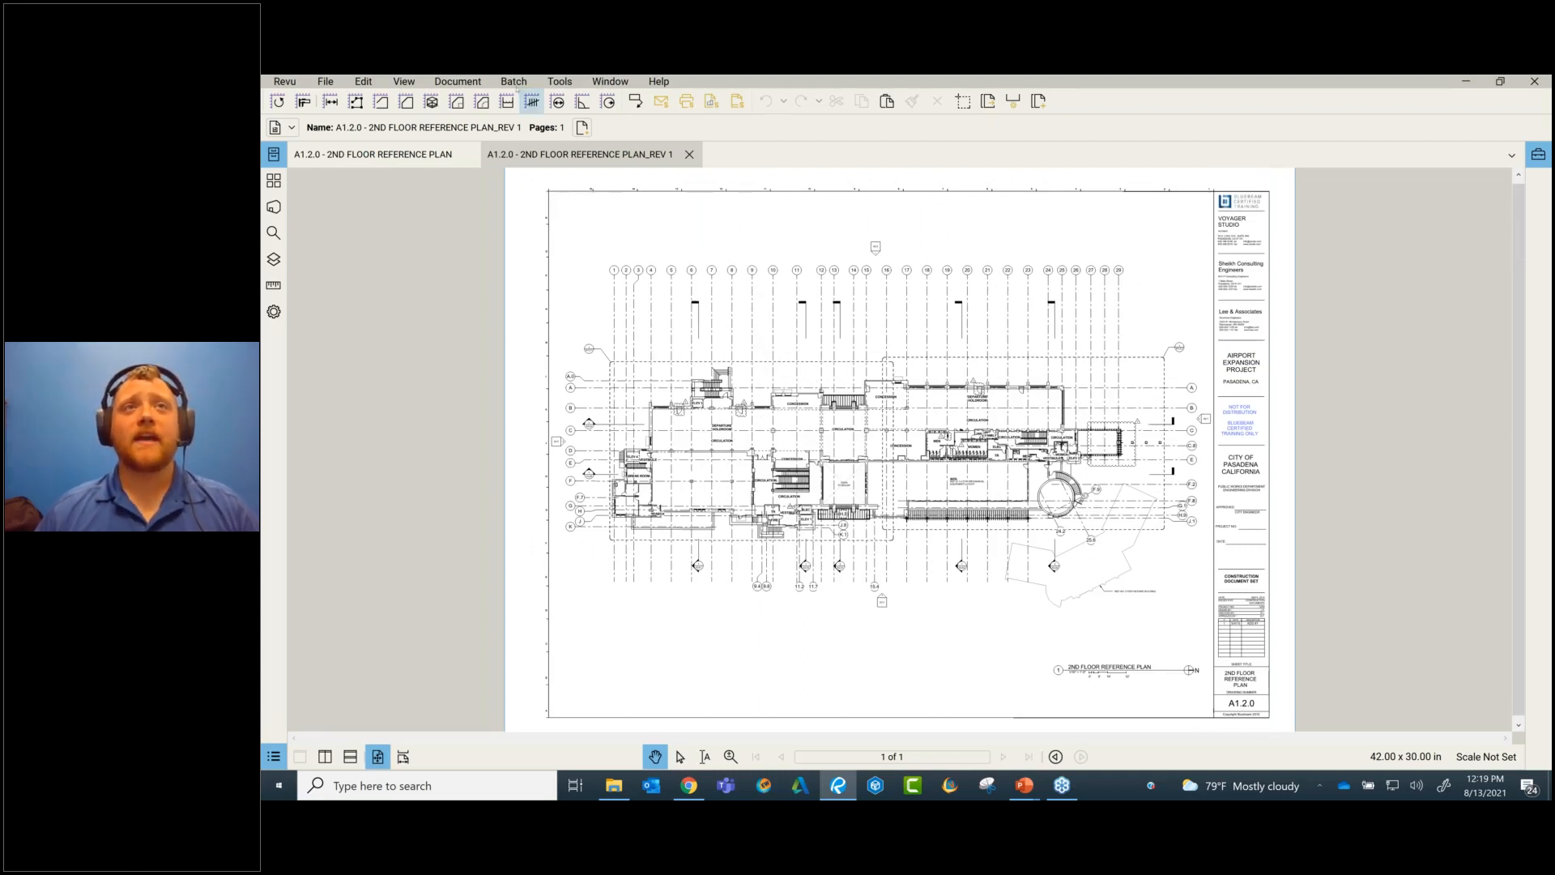
pyautogui.click(514, 81)
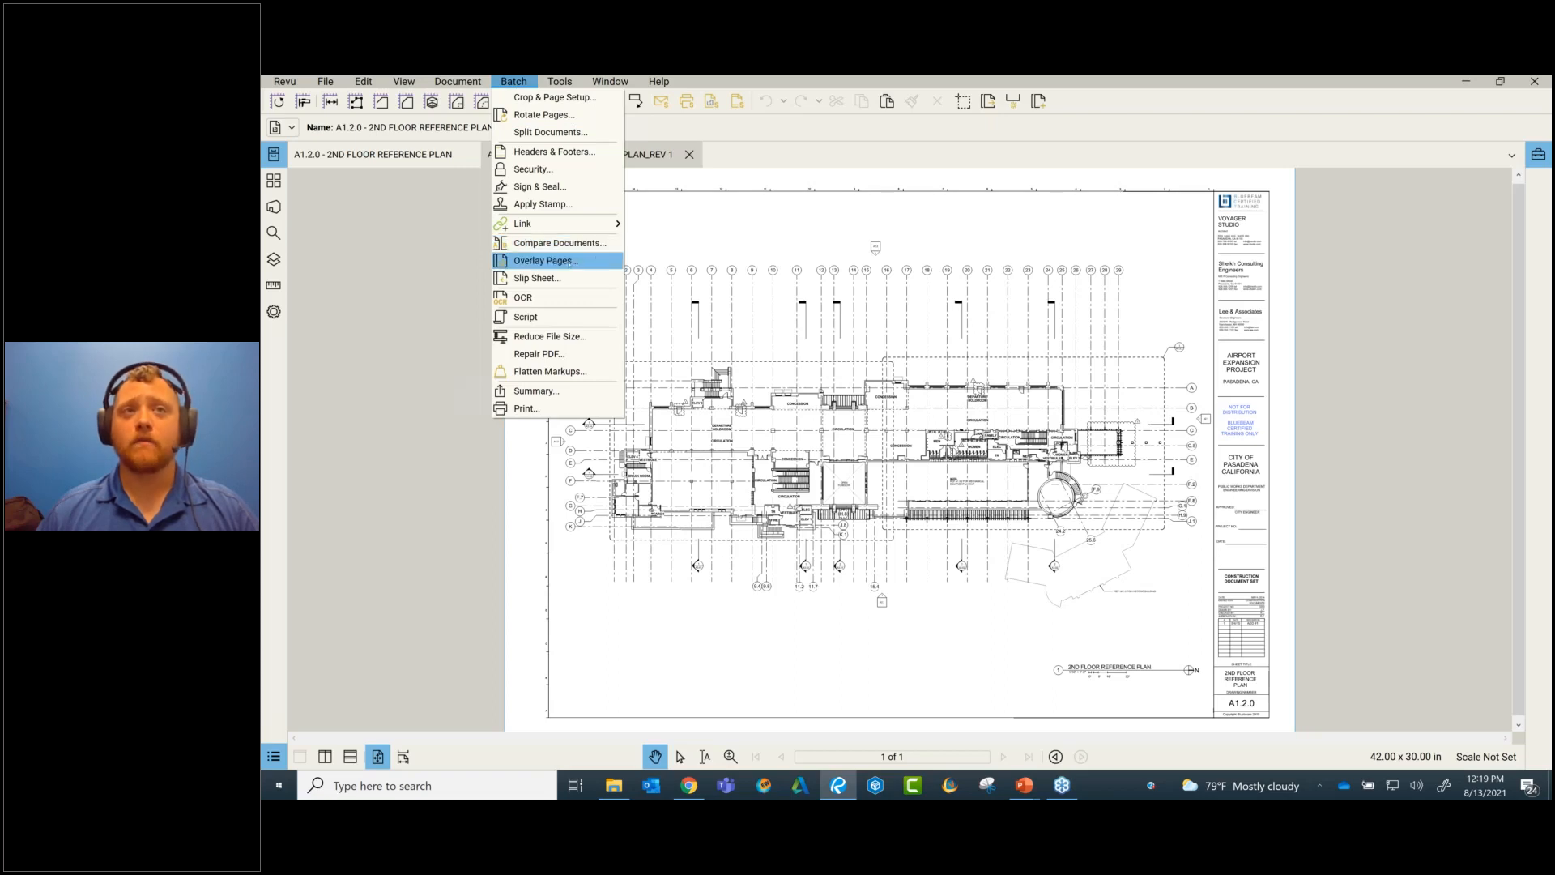
pyautogui.click(570, 244)
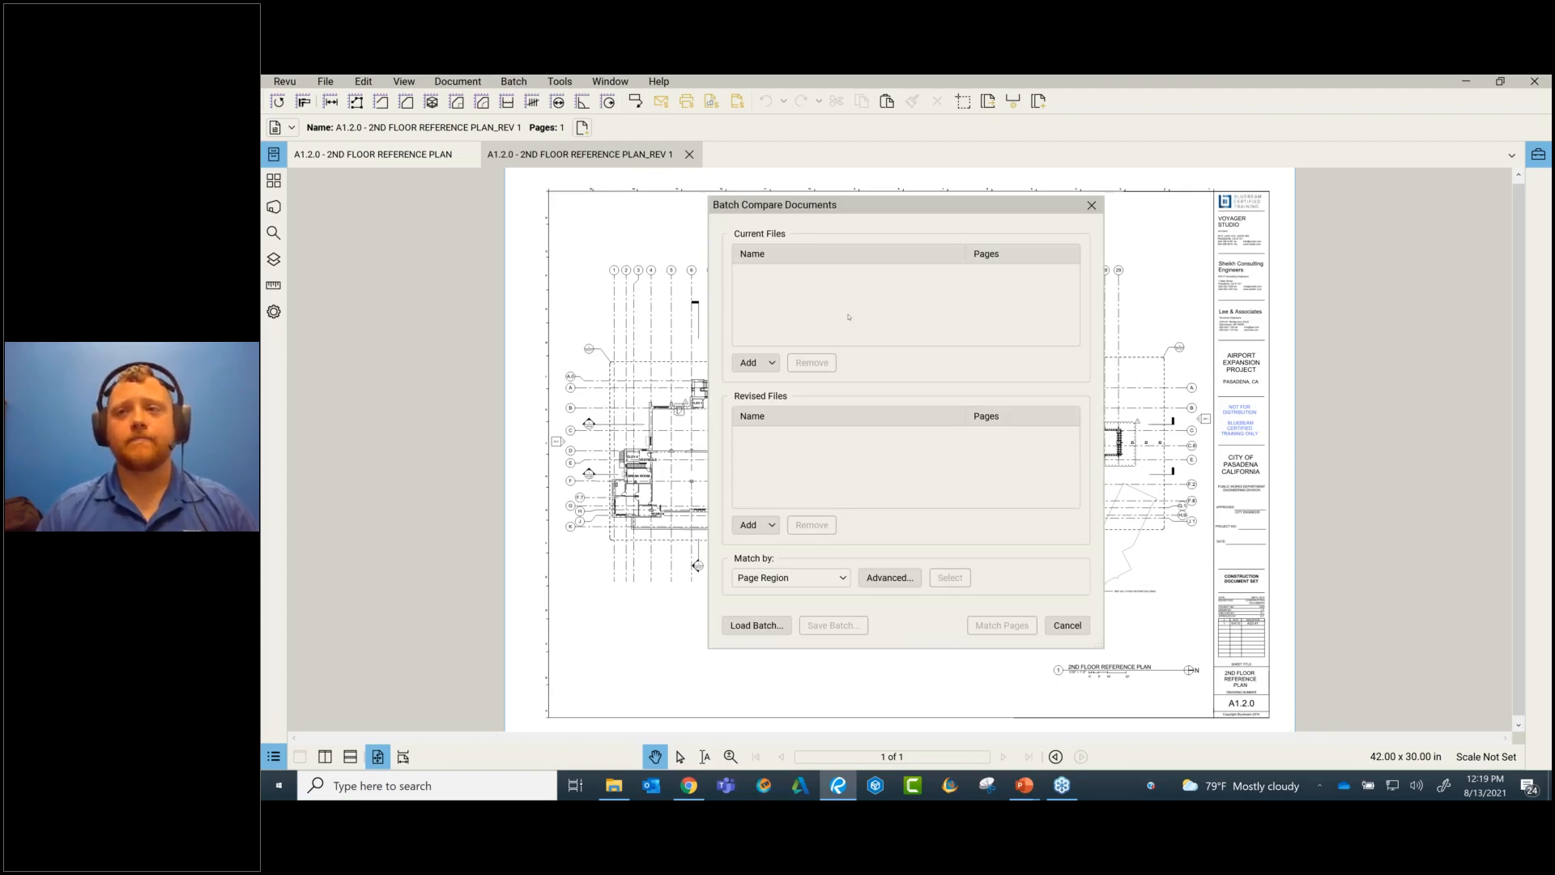
pyautogui.click(773, 363)
pyautogui.click(762, 386)
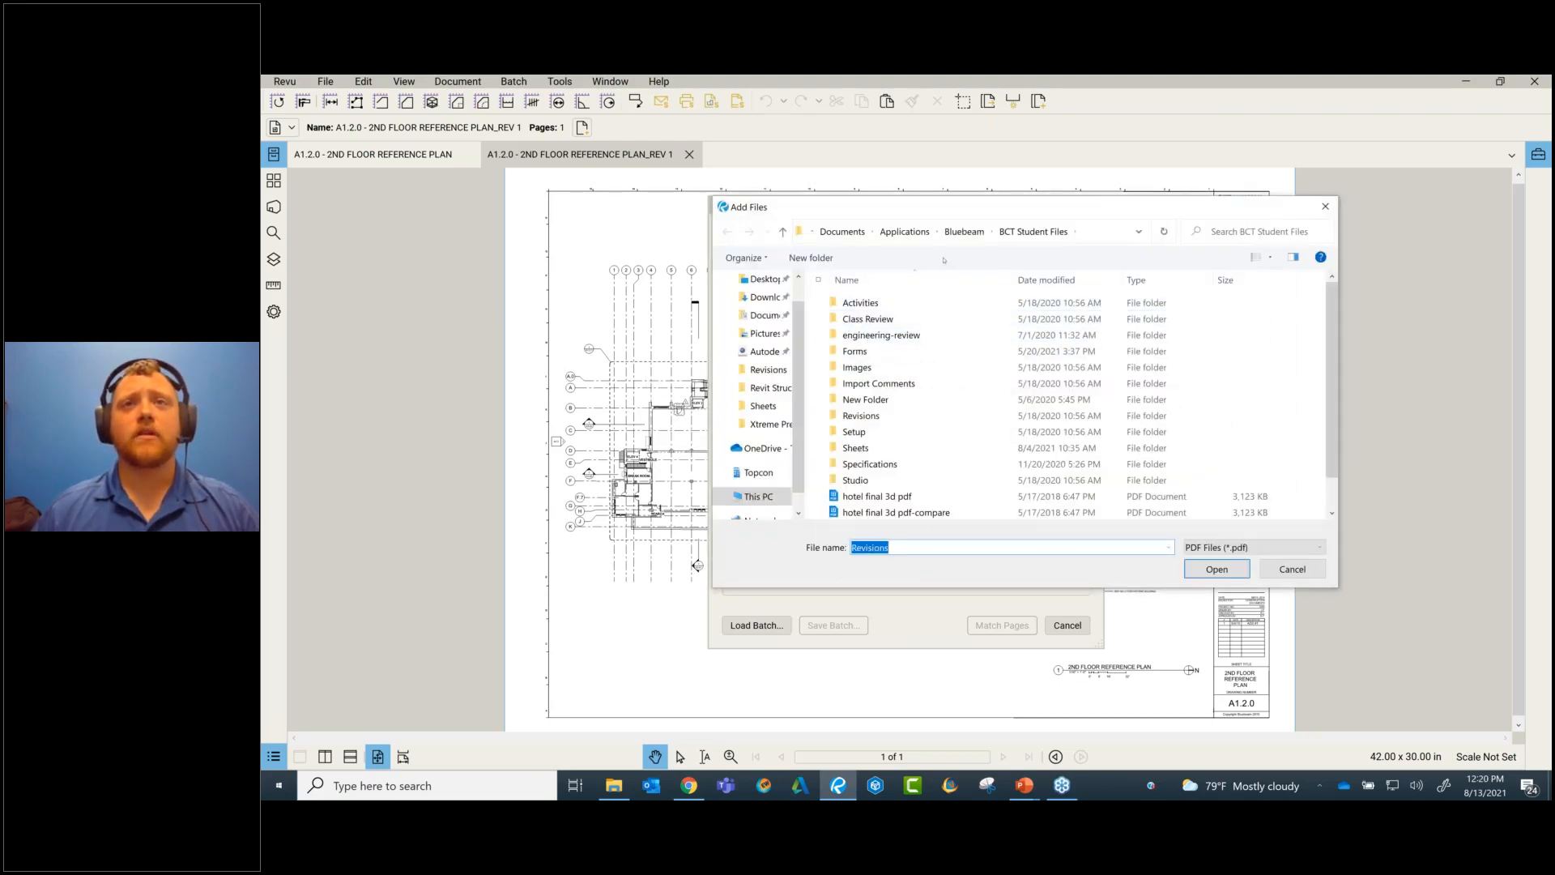
pyautogui.click(964, 231)
pyautogui.doubleClick(883, 303)
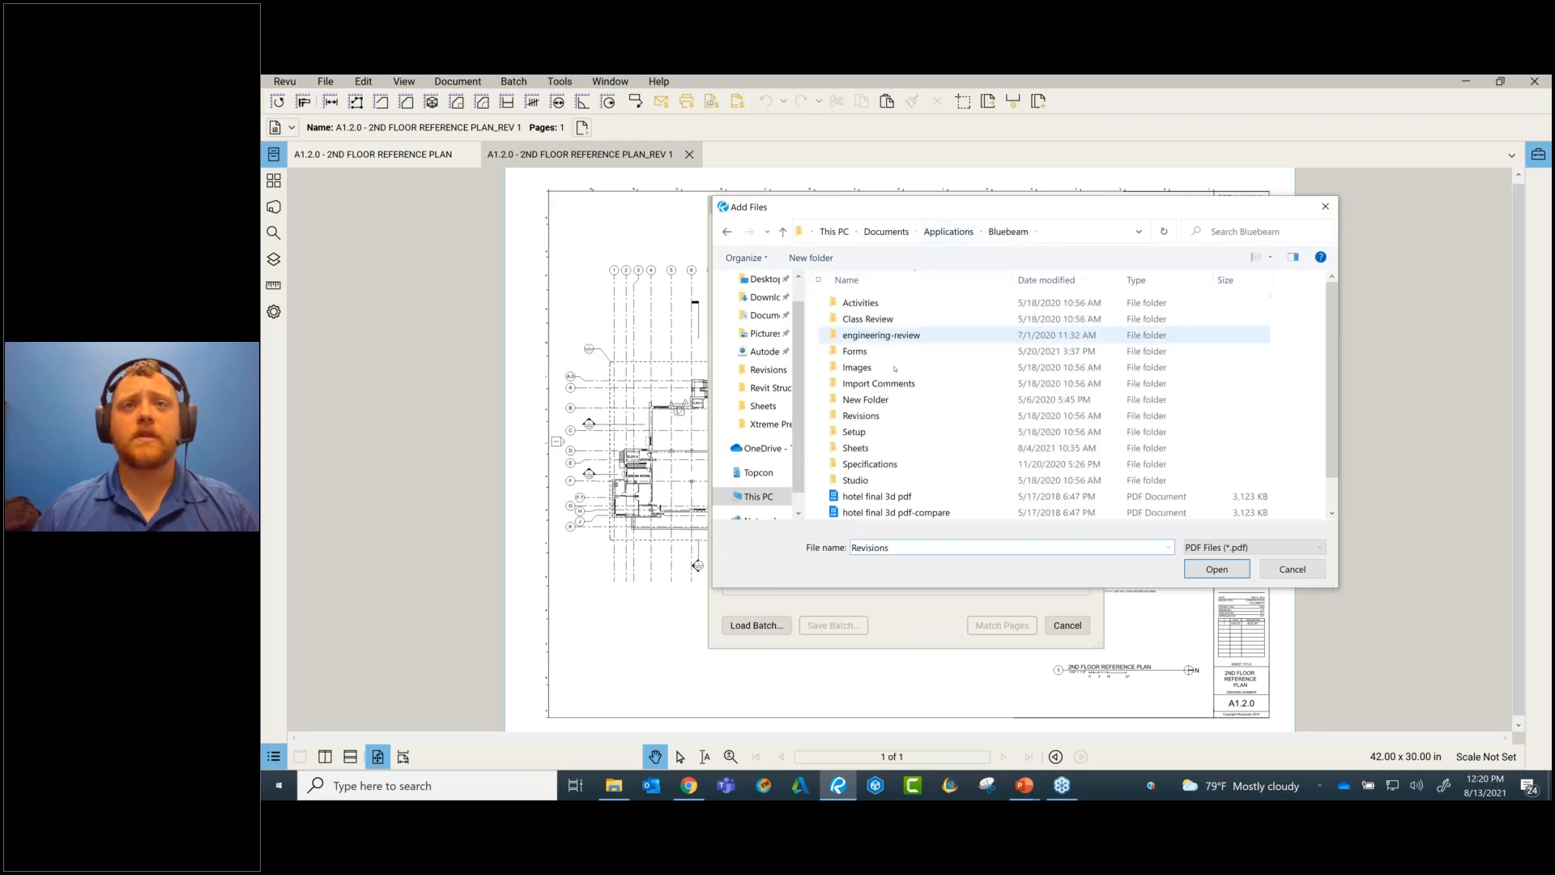
pyautogui.doubleClick(862, 448)
pyautogui.click(911, 384)
pyautogui.doubleClick(883, 368)
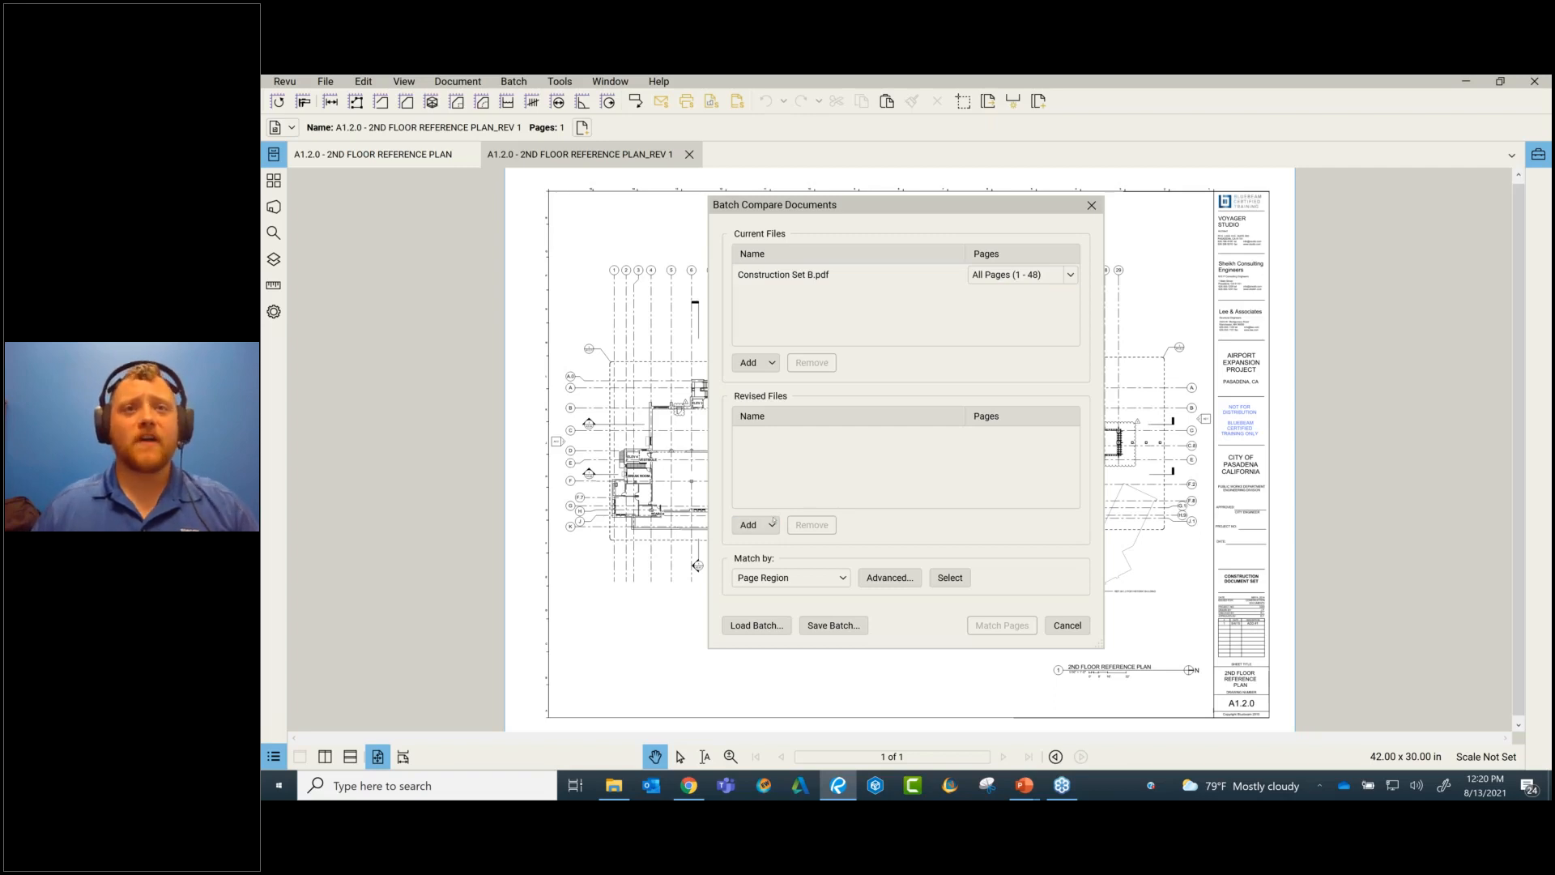
# - Add A1.1.1_REV 1, A1.1.2_REV 1, A1.2.1_REV 1 and A1.2.2_REV 1 from the Module 5 Revisions folder as the revised files
pyautogui.click(771, 526)
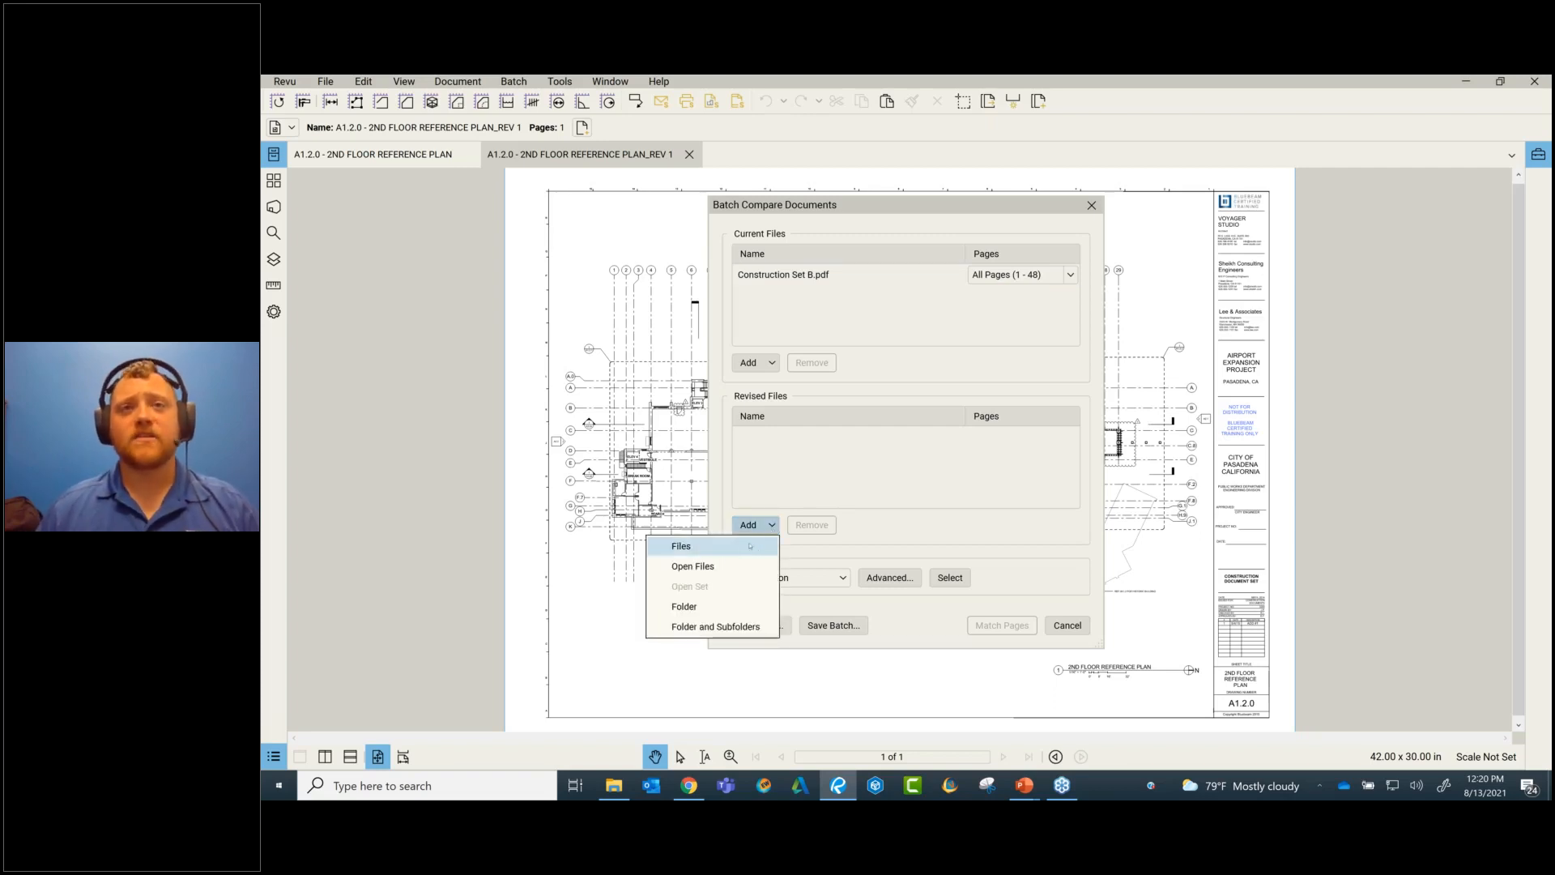
pyautogui.click(750, 546)
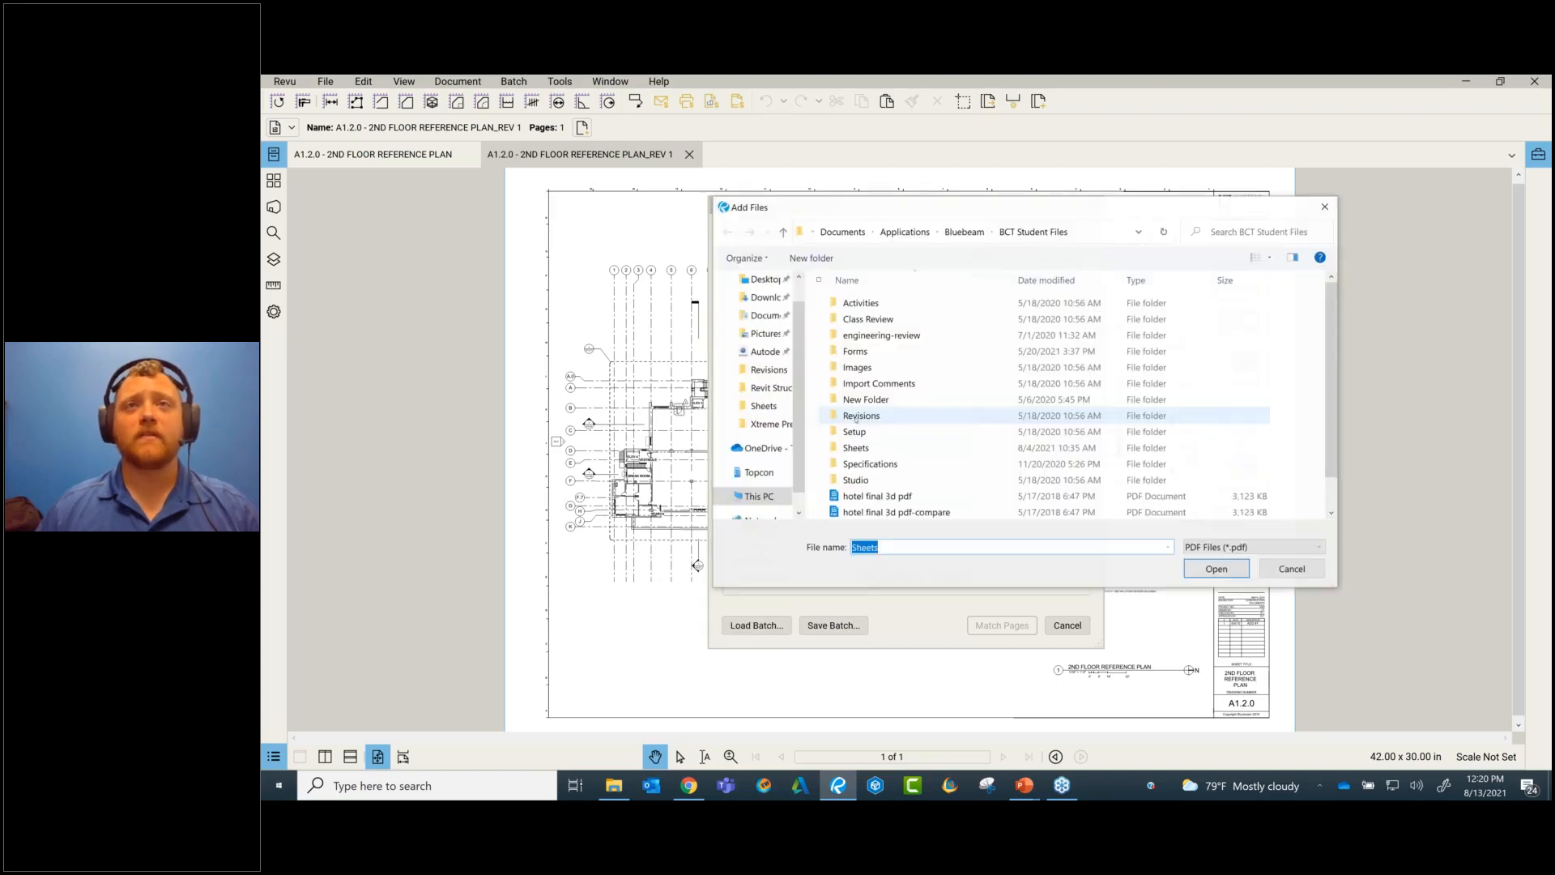
pyautogui.click(964, 231)
pyautogui.click(905, 324)
pyautogui.doubleClick(906, 321)
pyautogui.doubleClick(899, 305)
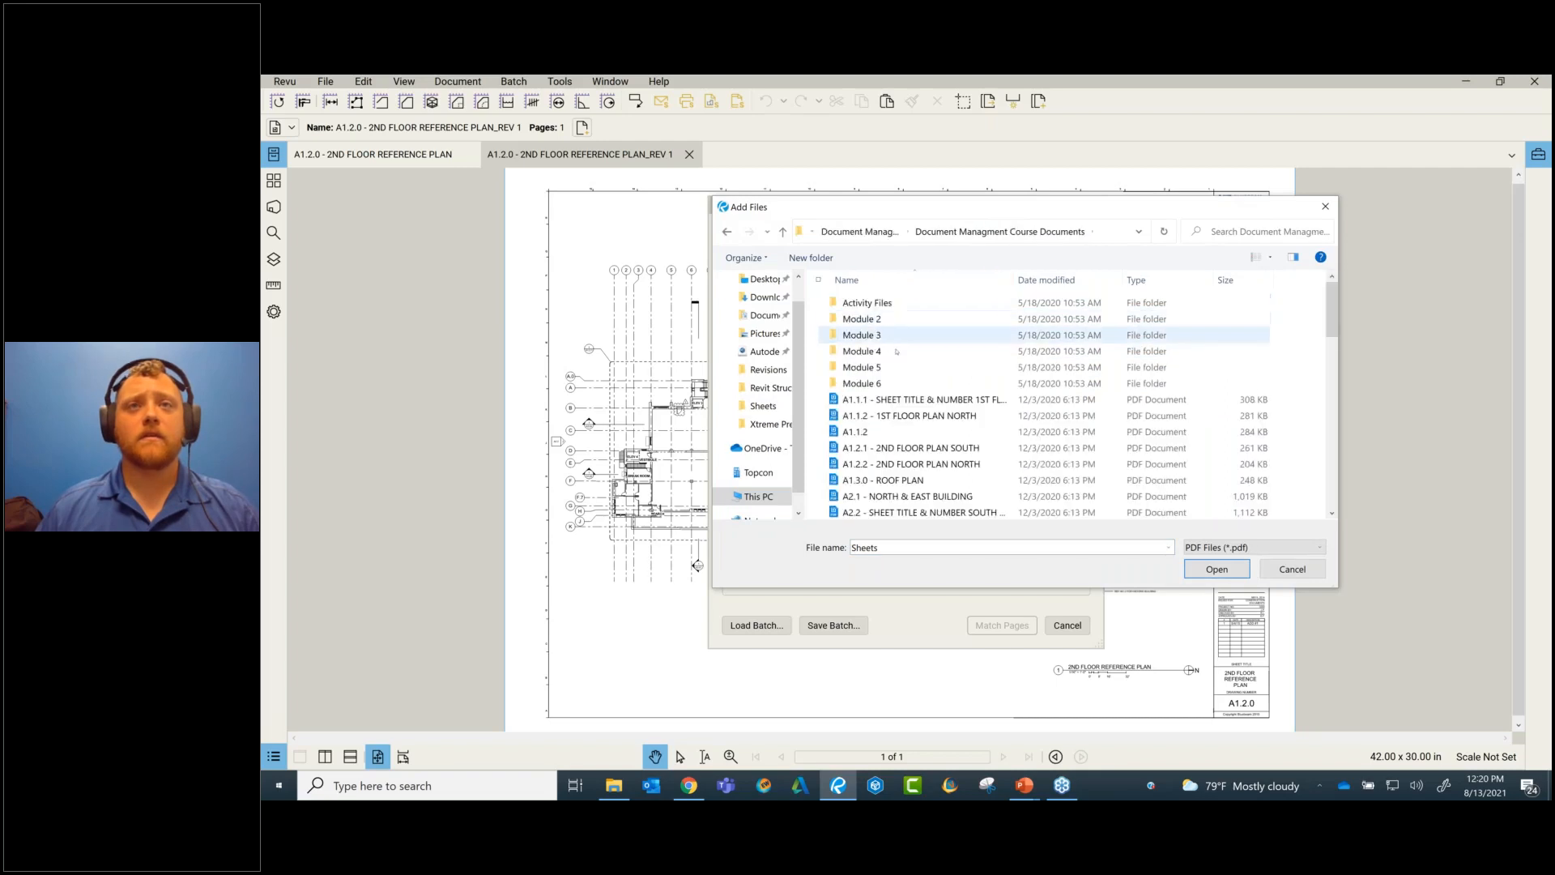
pyautogui.doubleClick(891, 367)
pyautogui.doubleClick(912, 323)
pyautogui.moveTo(921, 377); pyautogui.dragTo(858, 302)
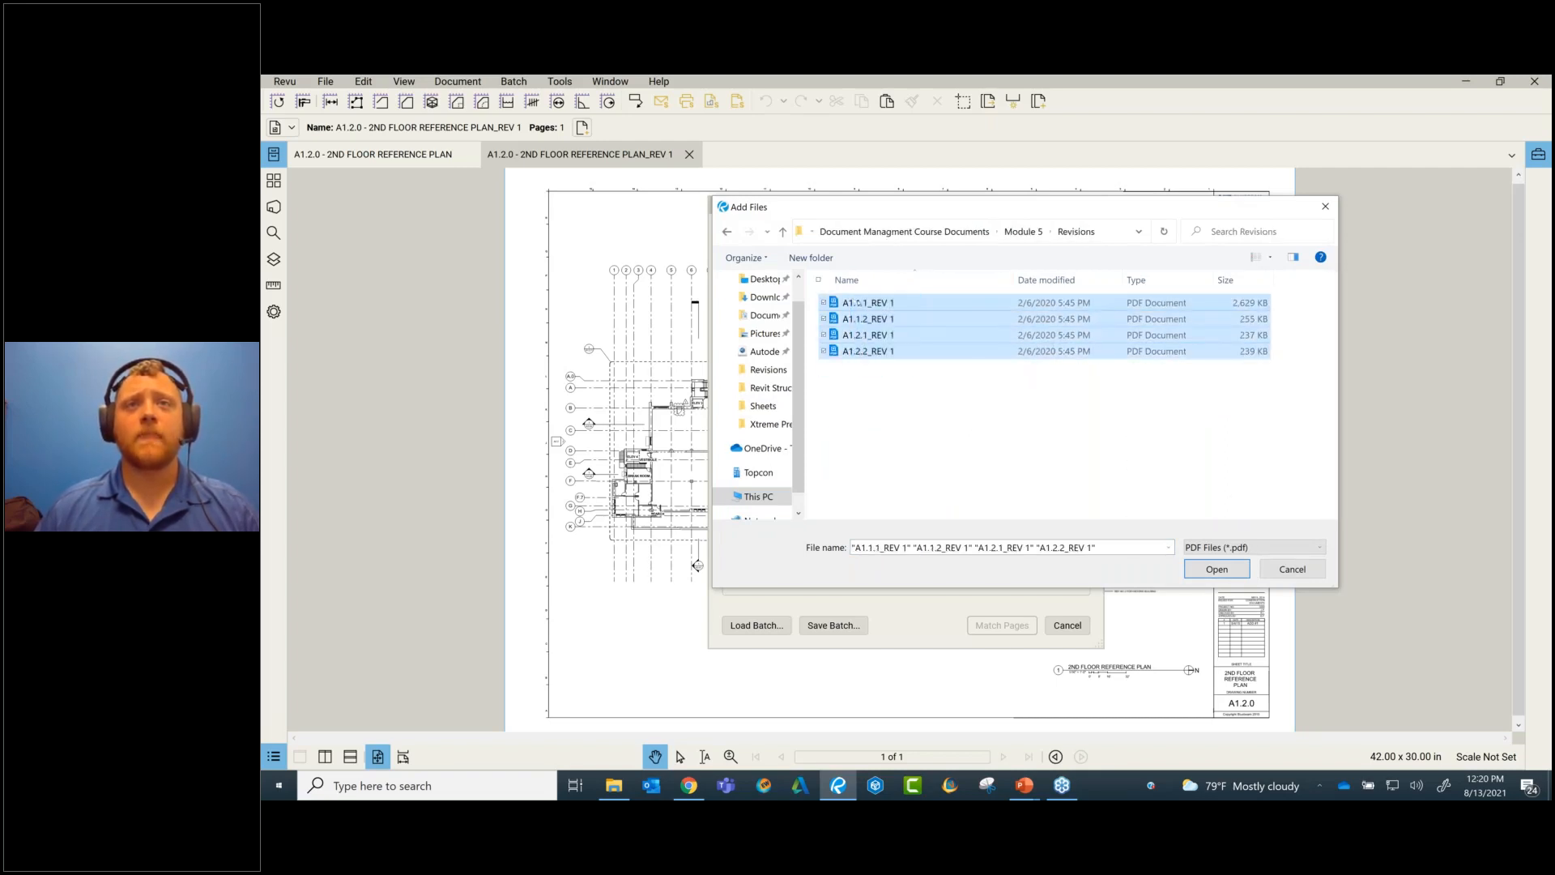
pyautogui.click(1218, 570)
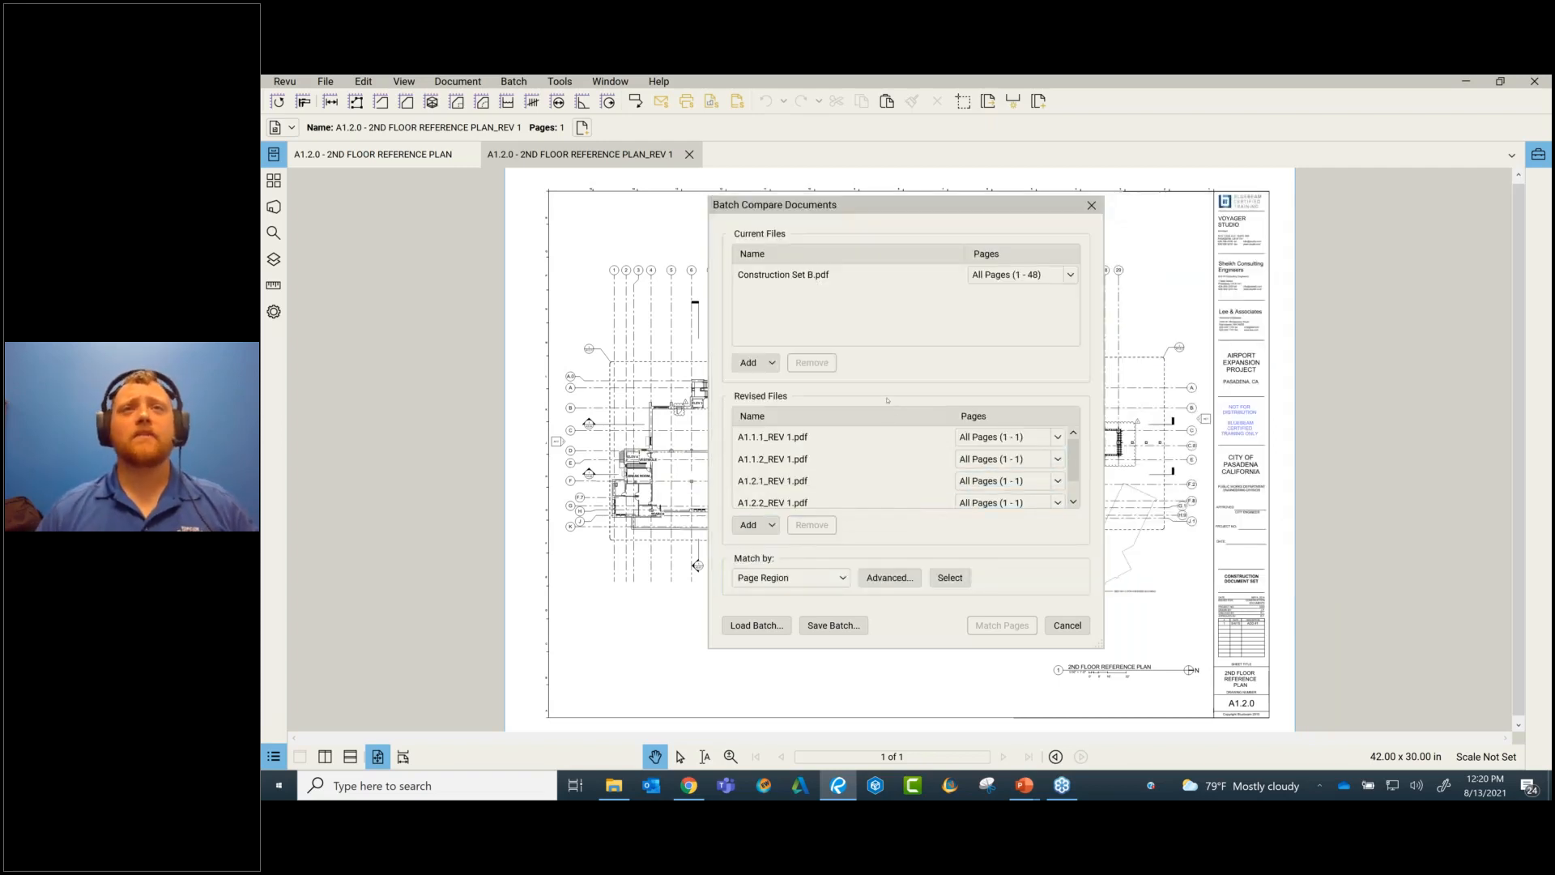
# - Match the current and revised pages by Page Region, using the drawing number area in the title block of sheet E0.3
pyautogui.click(835, 580)
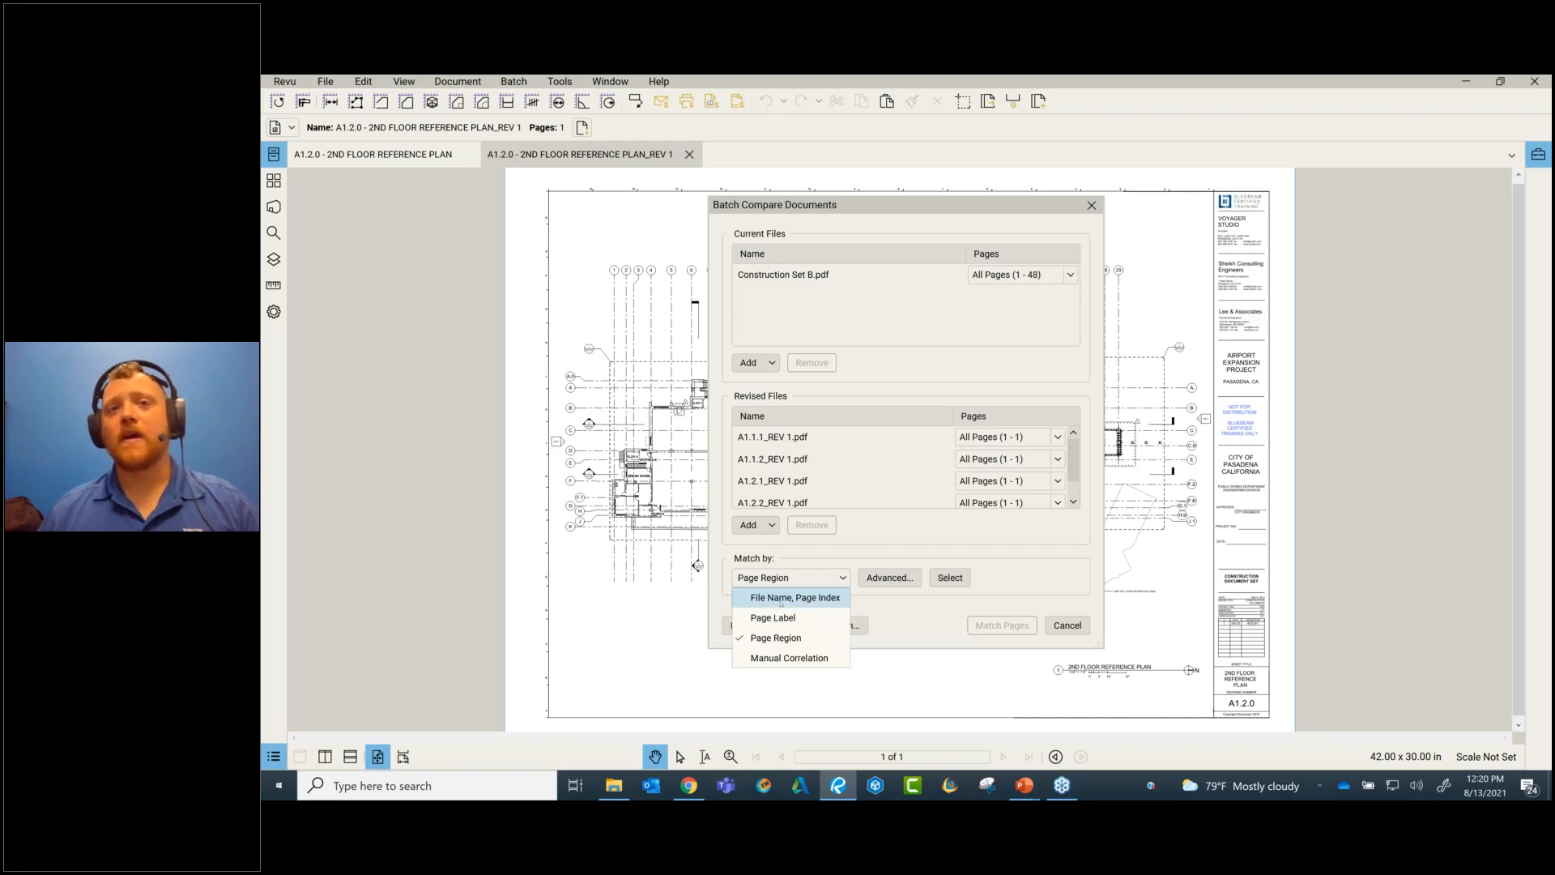
pyautogui.click(801, 638)
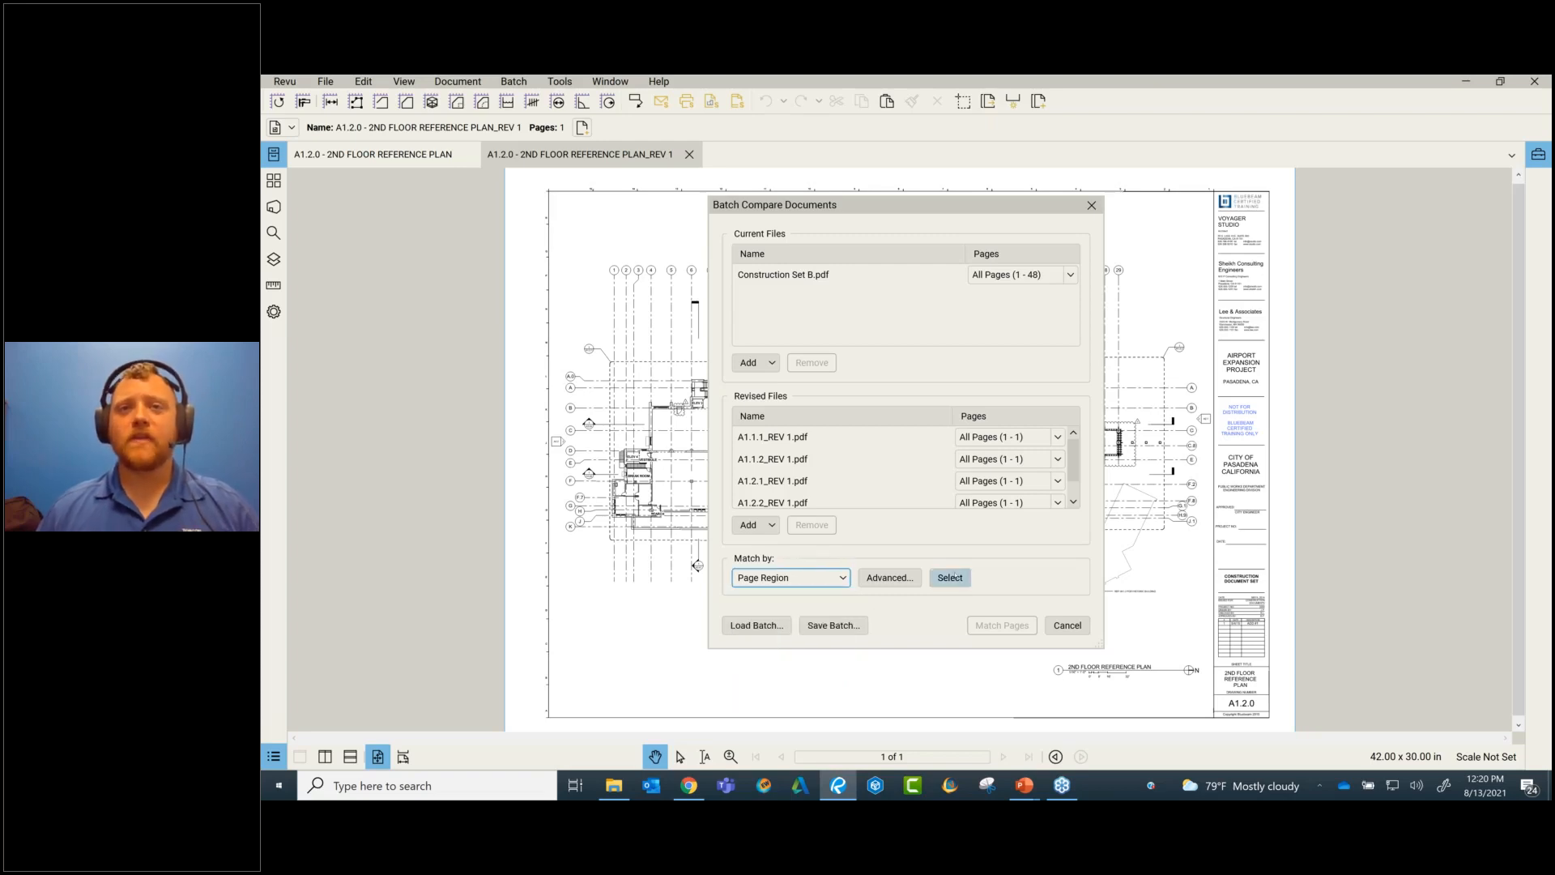
pyautogui.click(953, 577)
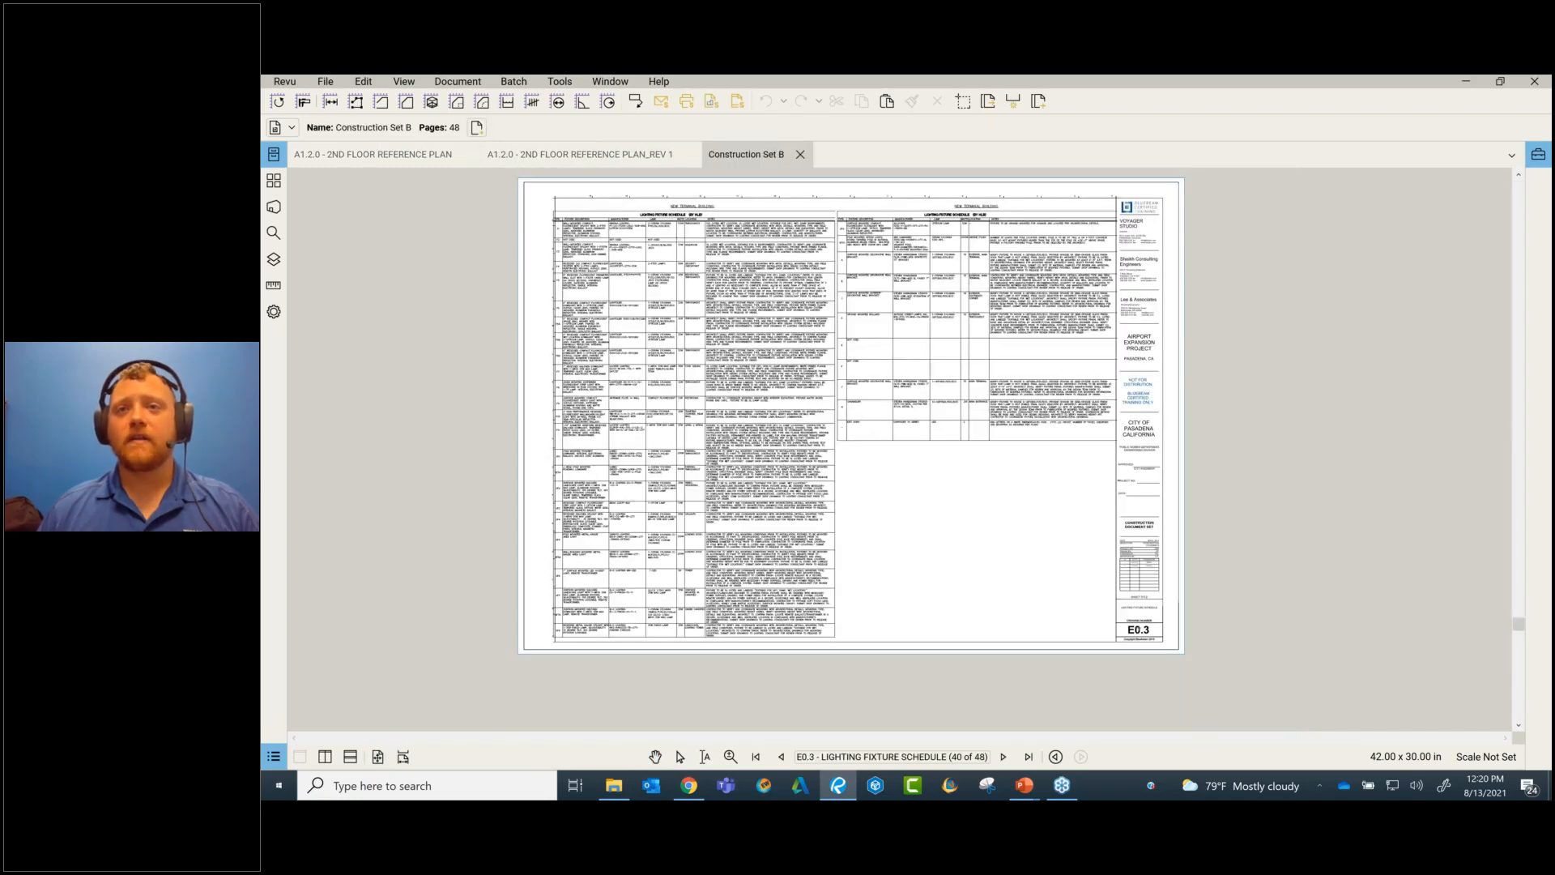
pyautogui.scroll(3, 1135, 624)
pyautogui.moveTo(1097, 622); pyautogui.dragTo(1197, 653)
pyautogui.click(970, 483)
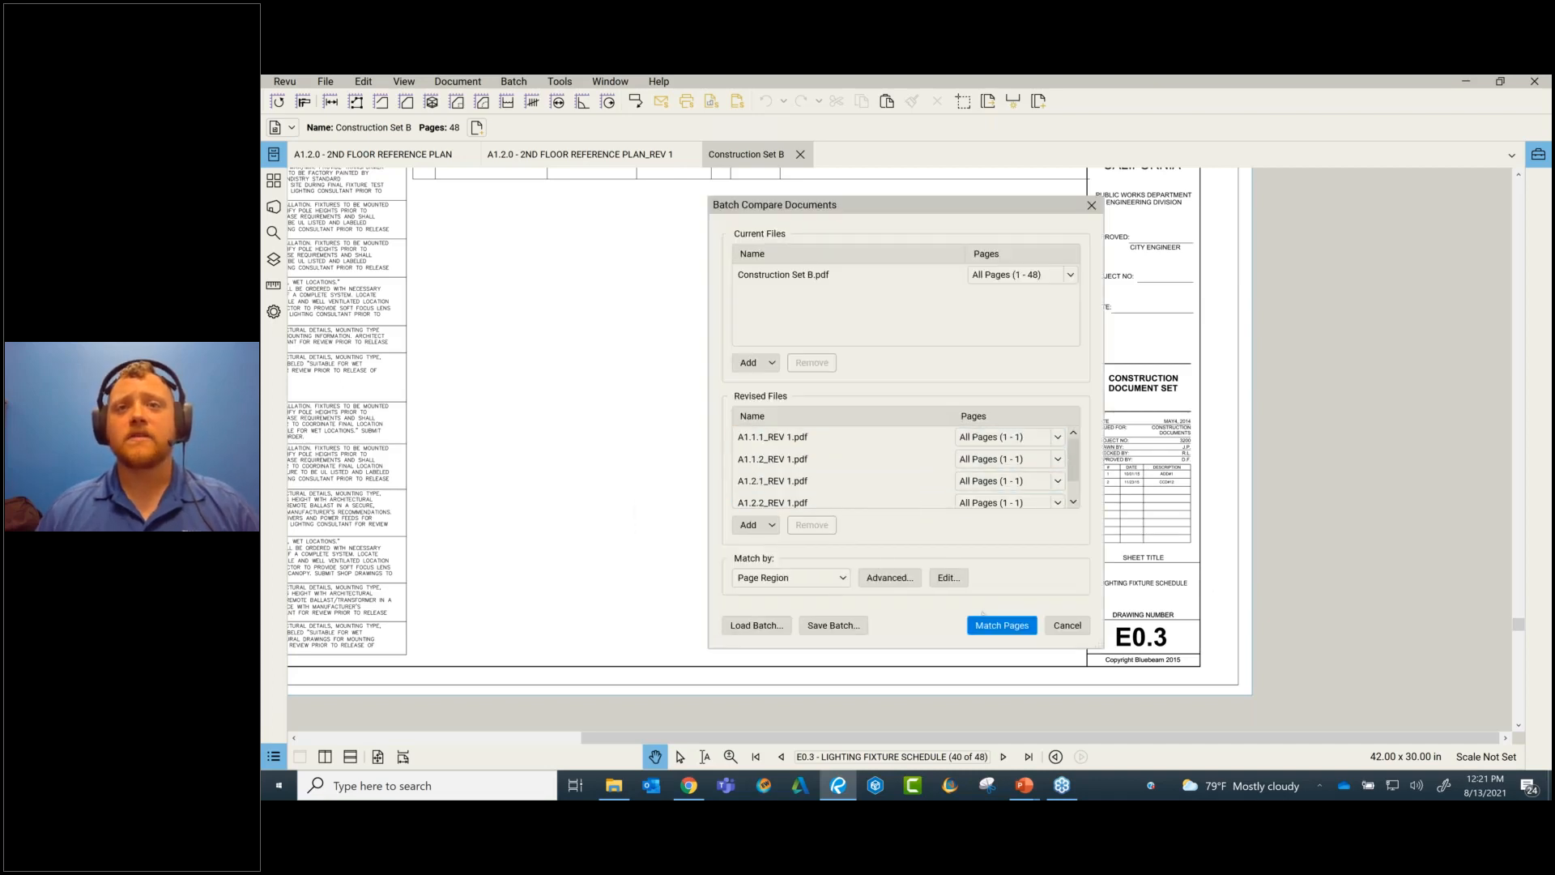
pyautogui.click(1011, 630)
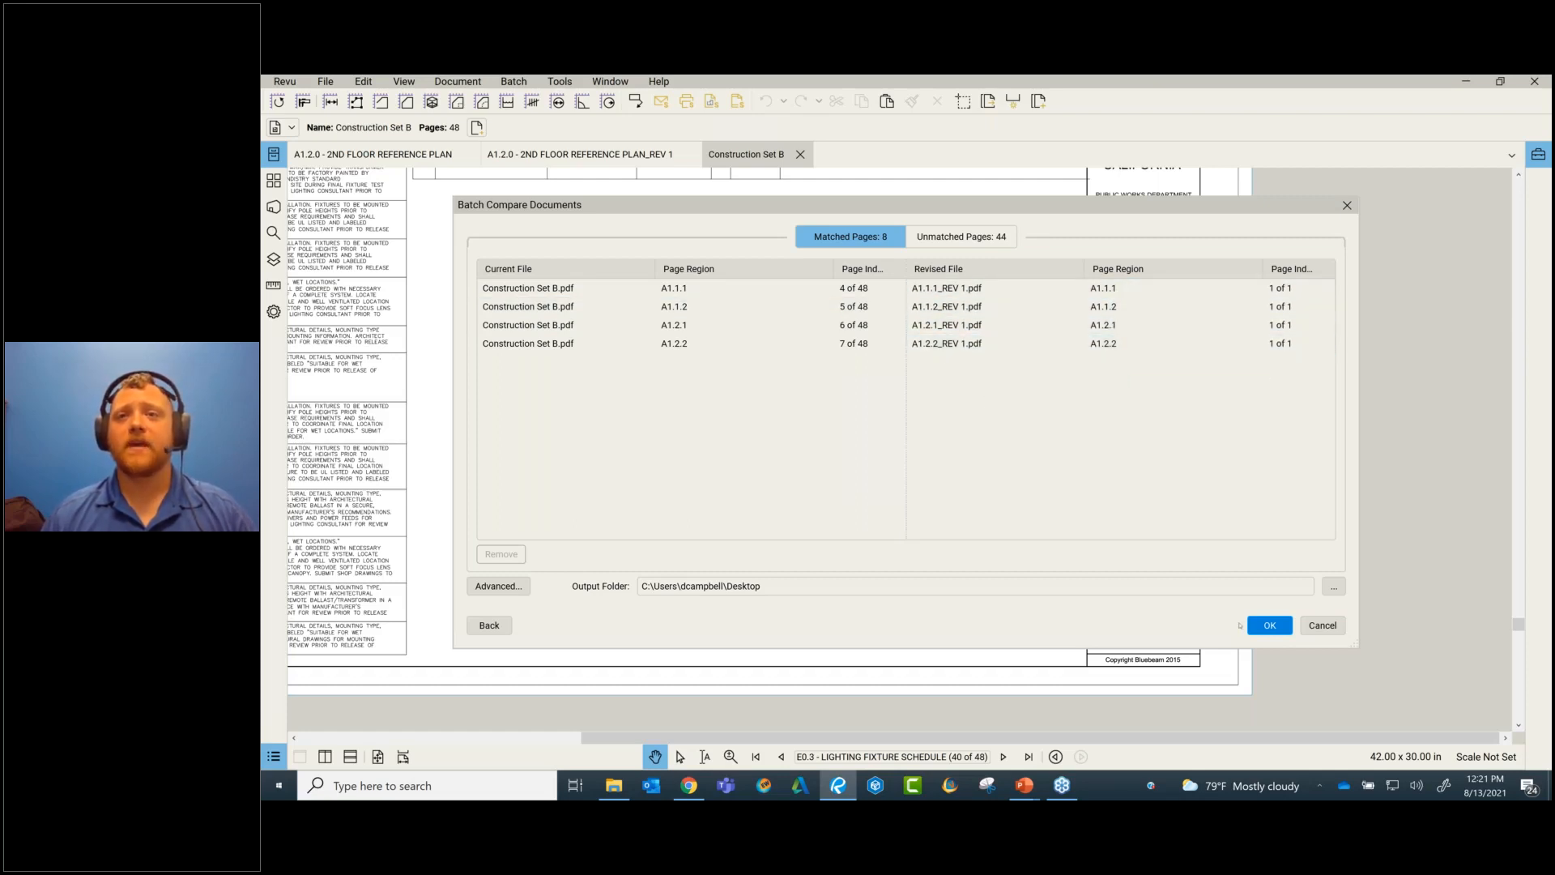
# - Run the batch comparison on the matched pages and create a detailed CSV report in the Desktop folder
pyautogui.click(1260, 629)
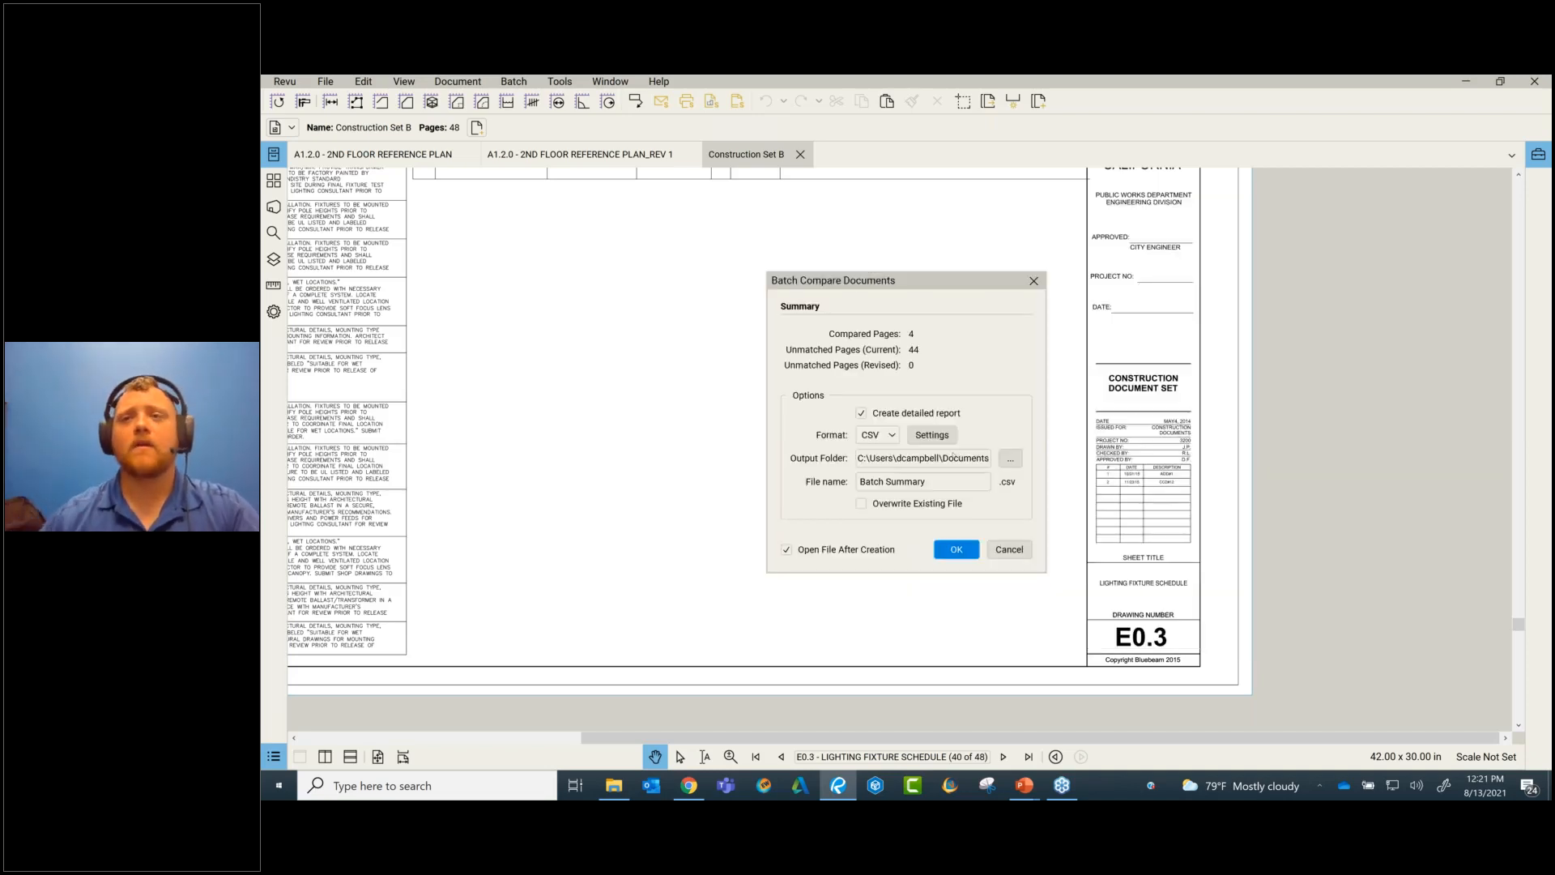
pyautogui.click(892, 438)
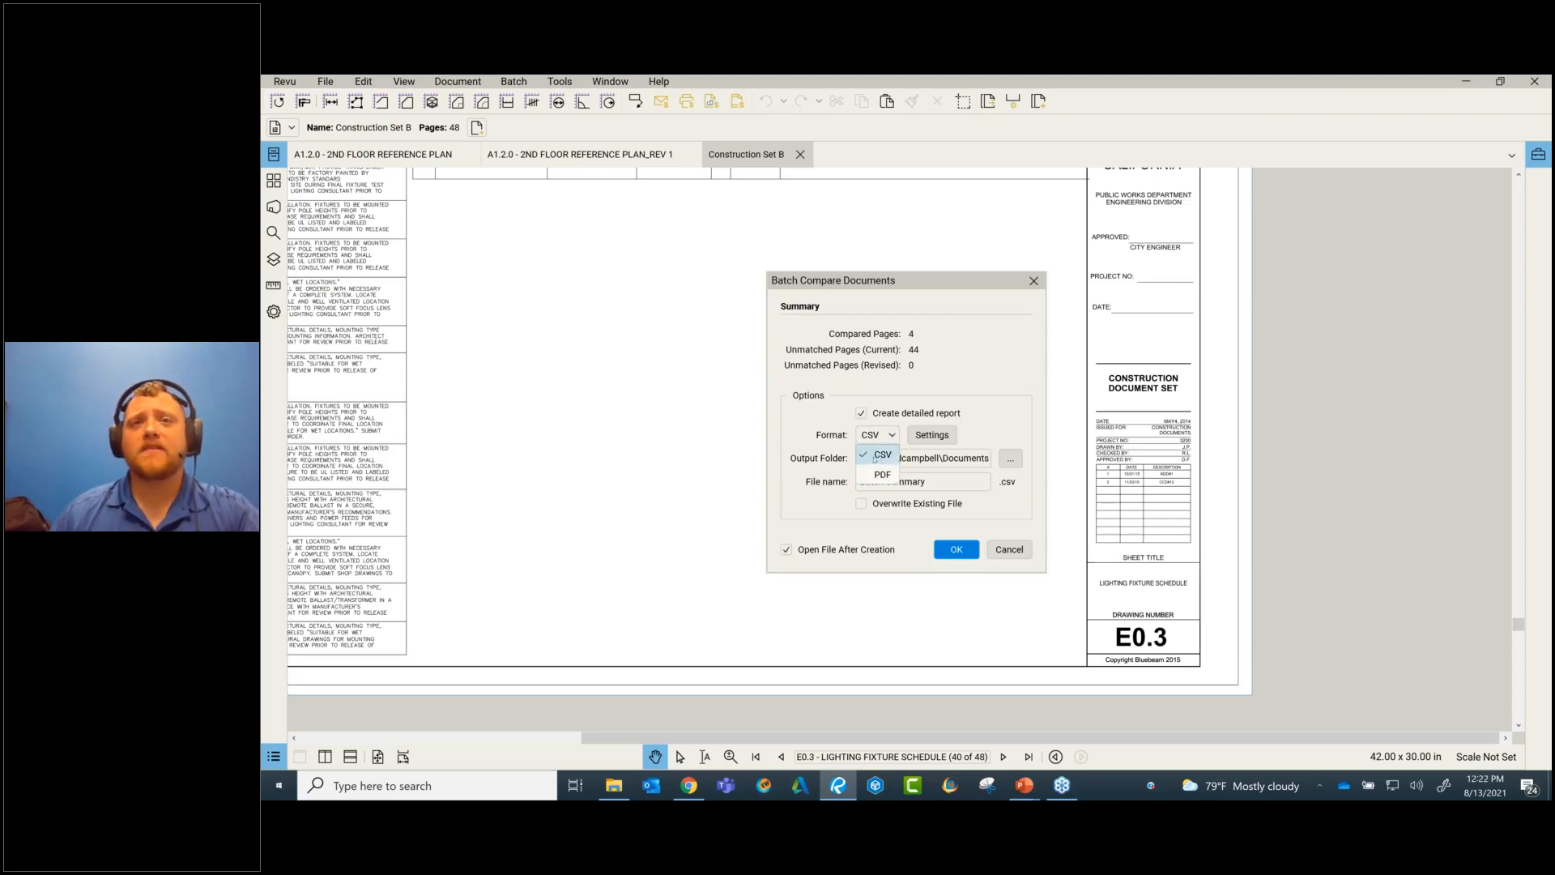
pyautogui.click(932, 435)
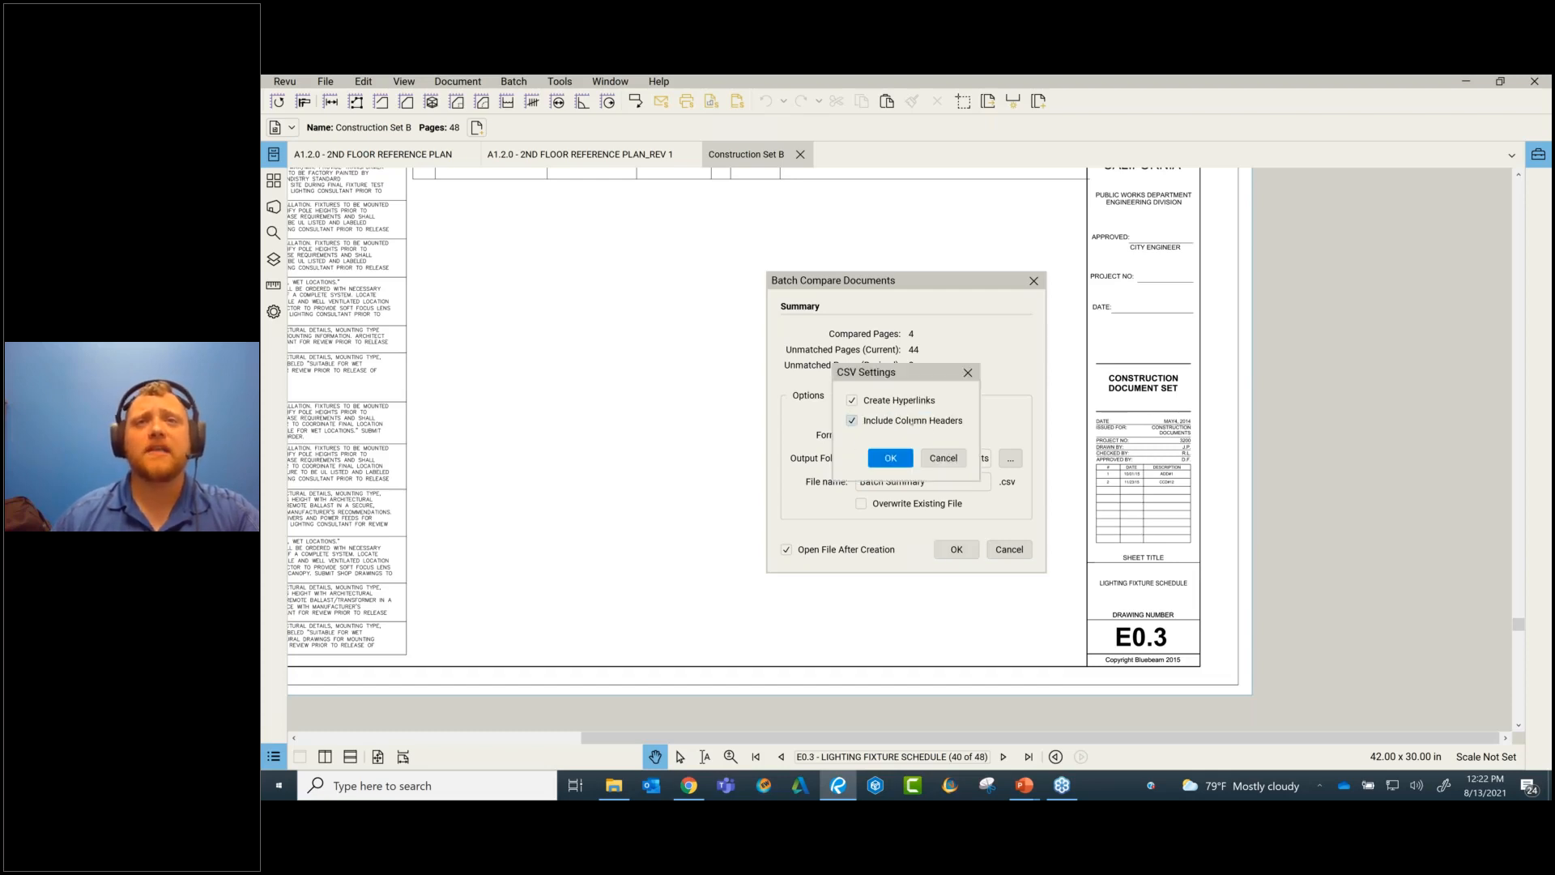
pyautogui.click(943, 457)
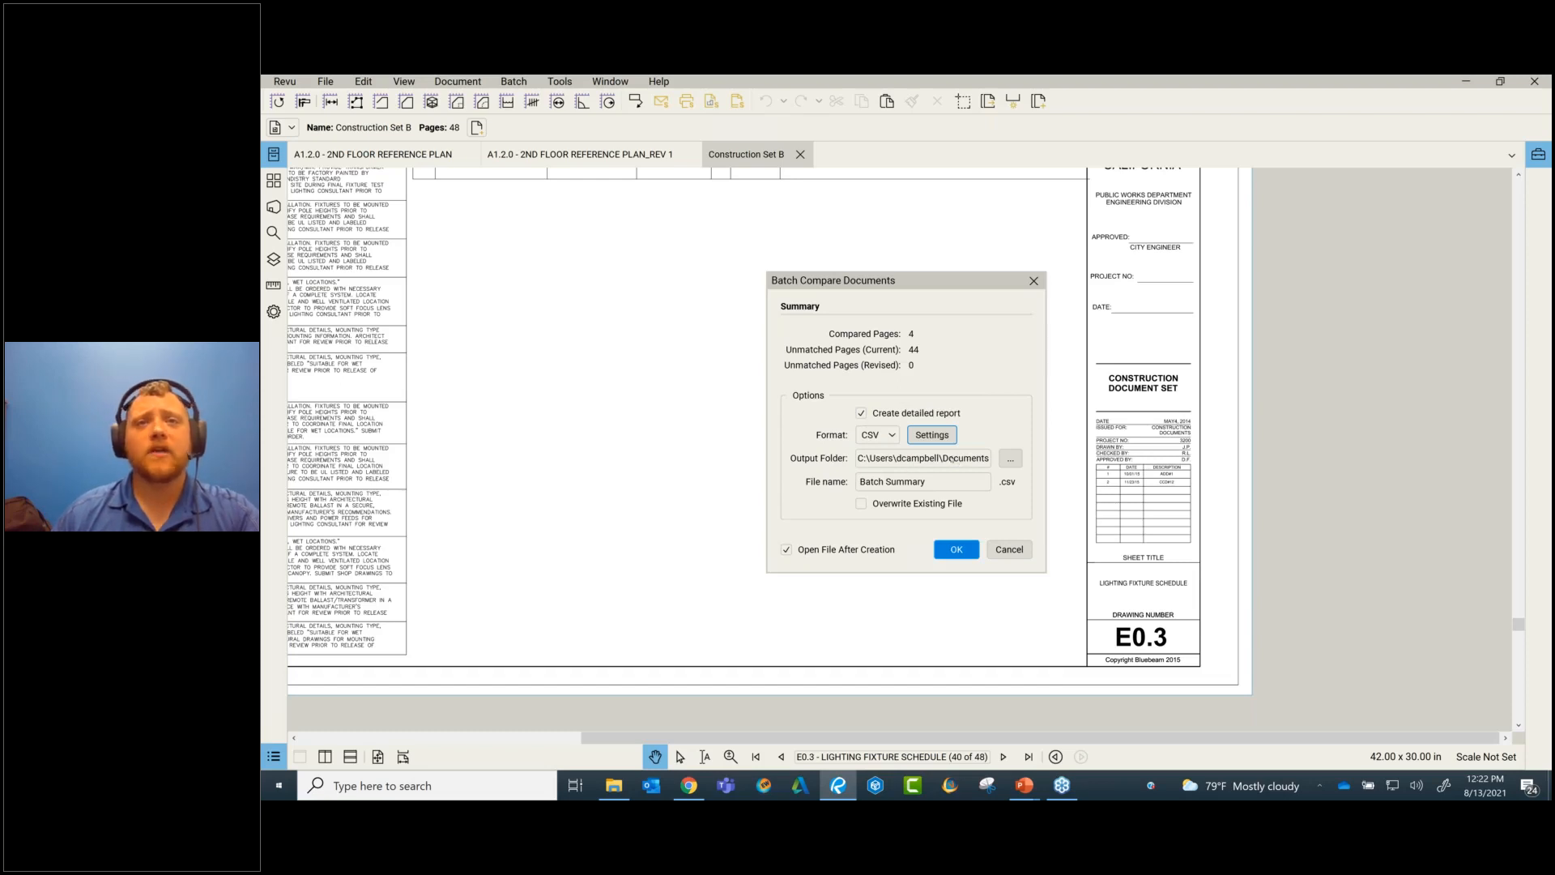
pyautogui.click(1010, 458)
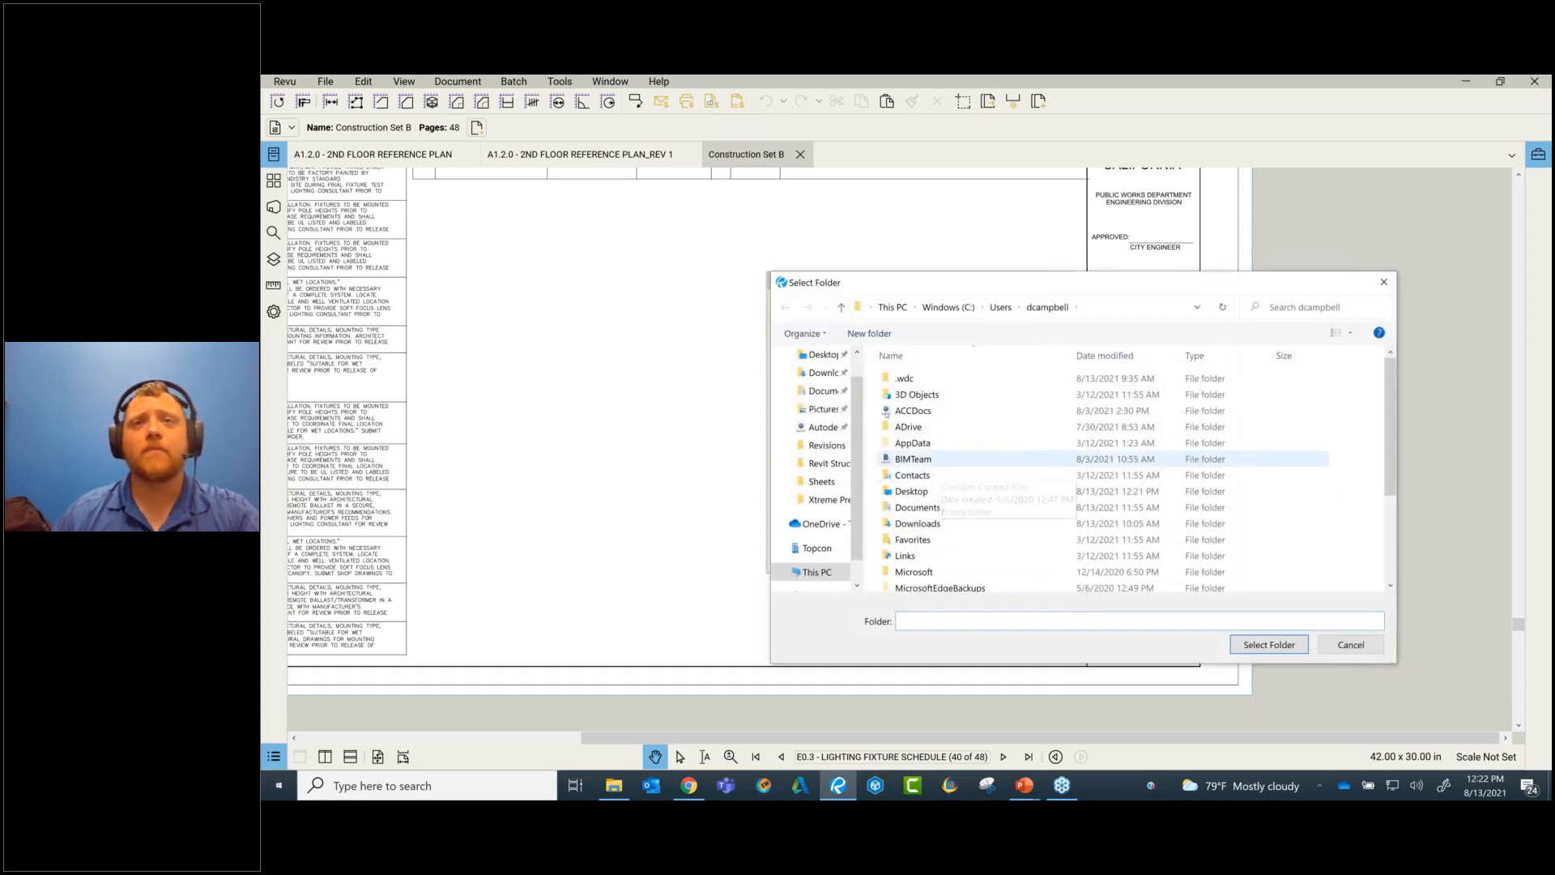
pyautogui.click(822, 354)
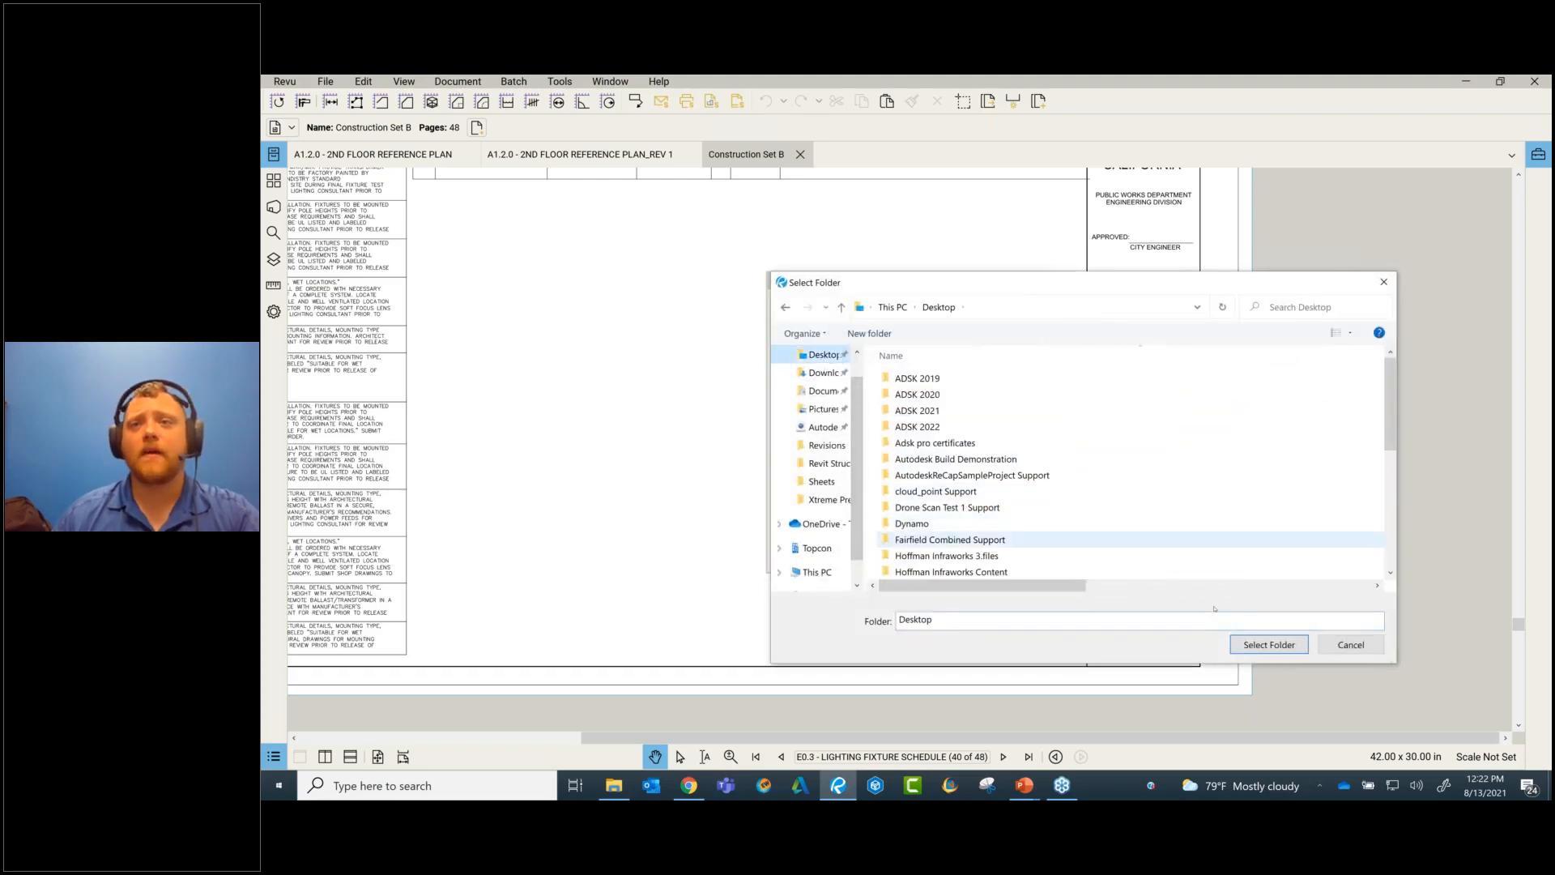
pyautogui.click(1269, 645)
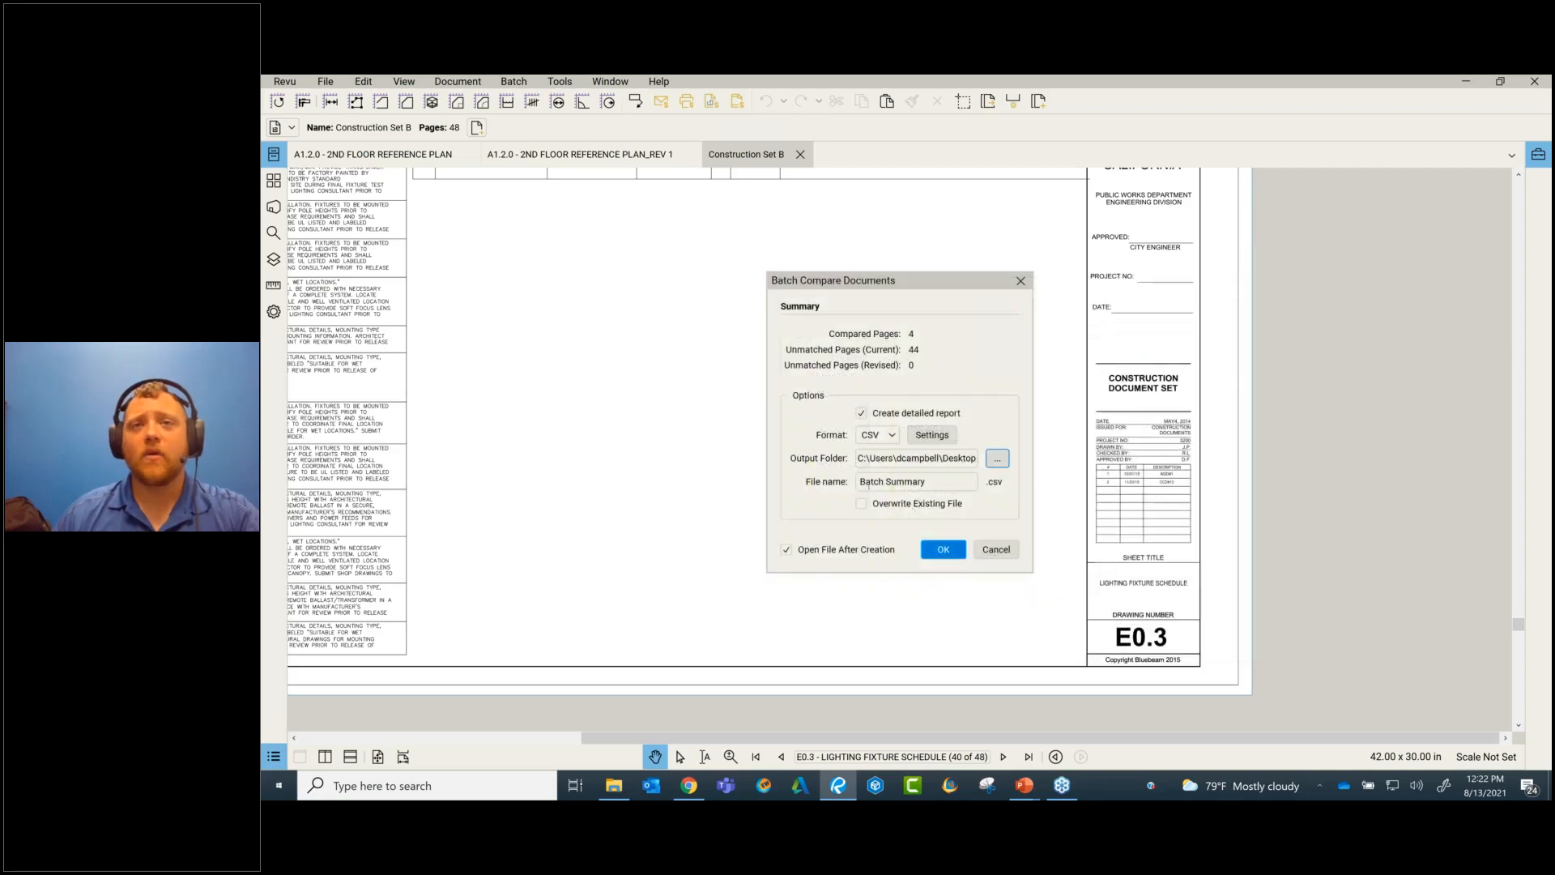
pyautogui.click(951, 549)
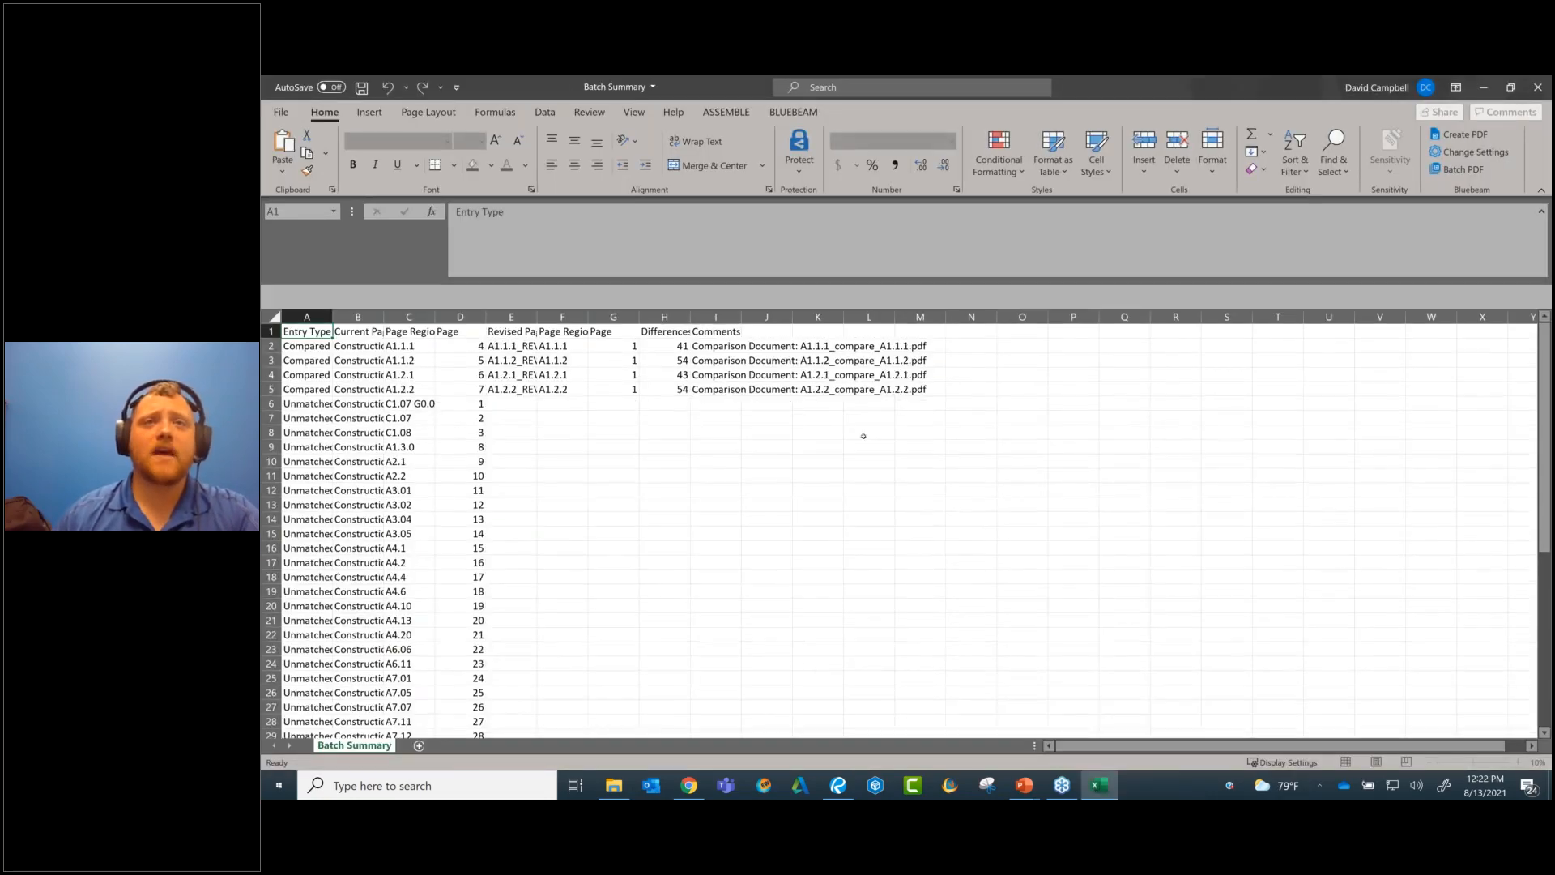
# - Fit the Current Page and Revised Page columns to their contents in the Batch Summary spreadsheet
pyautogui.moveTo(741, 316); pyautogui.dragTo(843, 303)
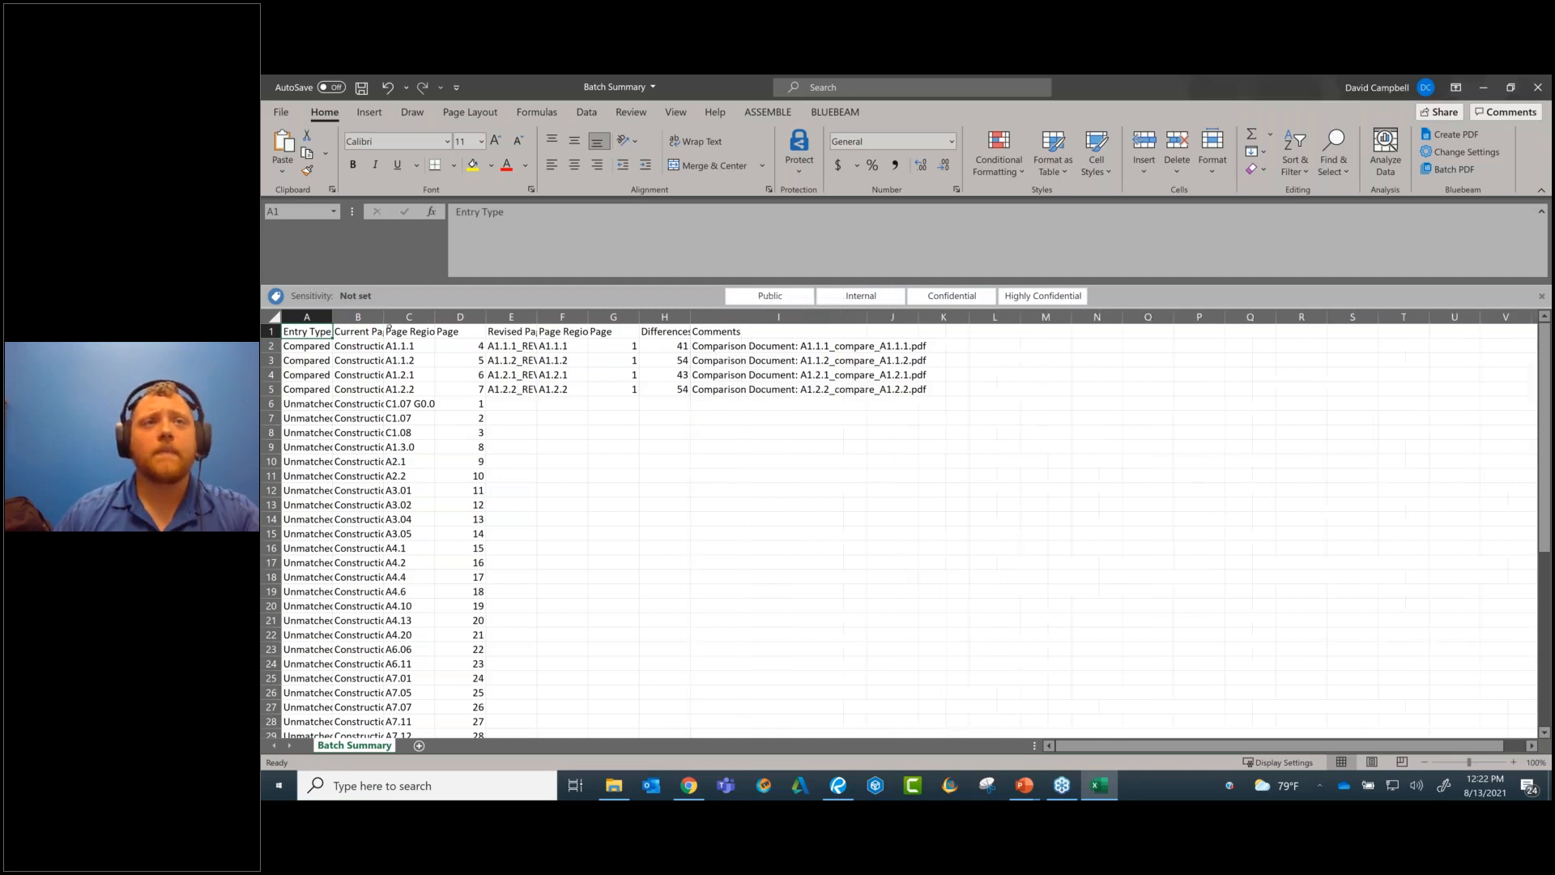
pyautogui.moveTo(386, 322); pyautogui.dragTo(394, 321)
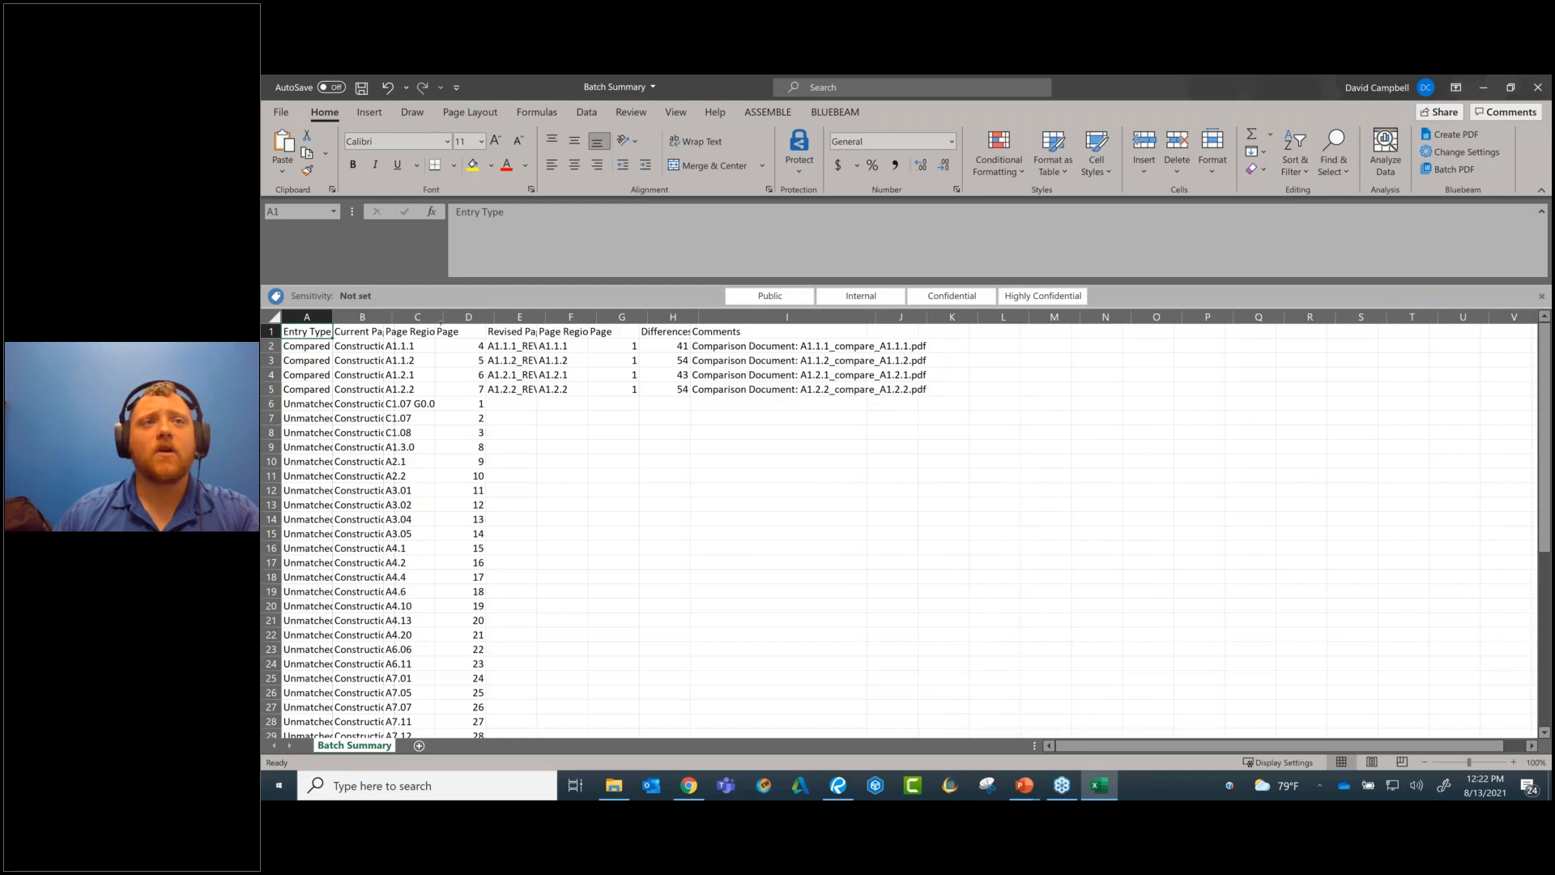
pyautogui.doubleClick(384, 322)
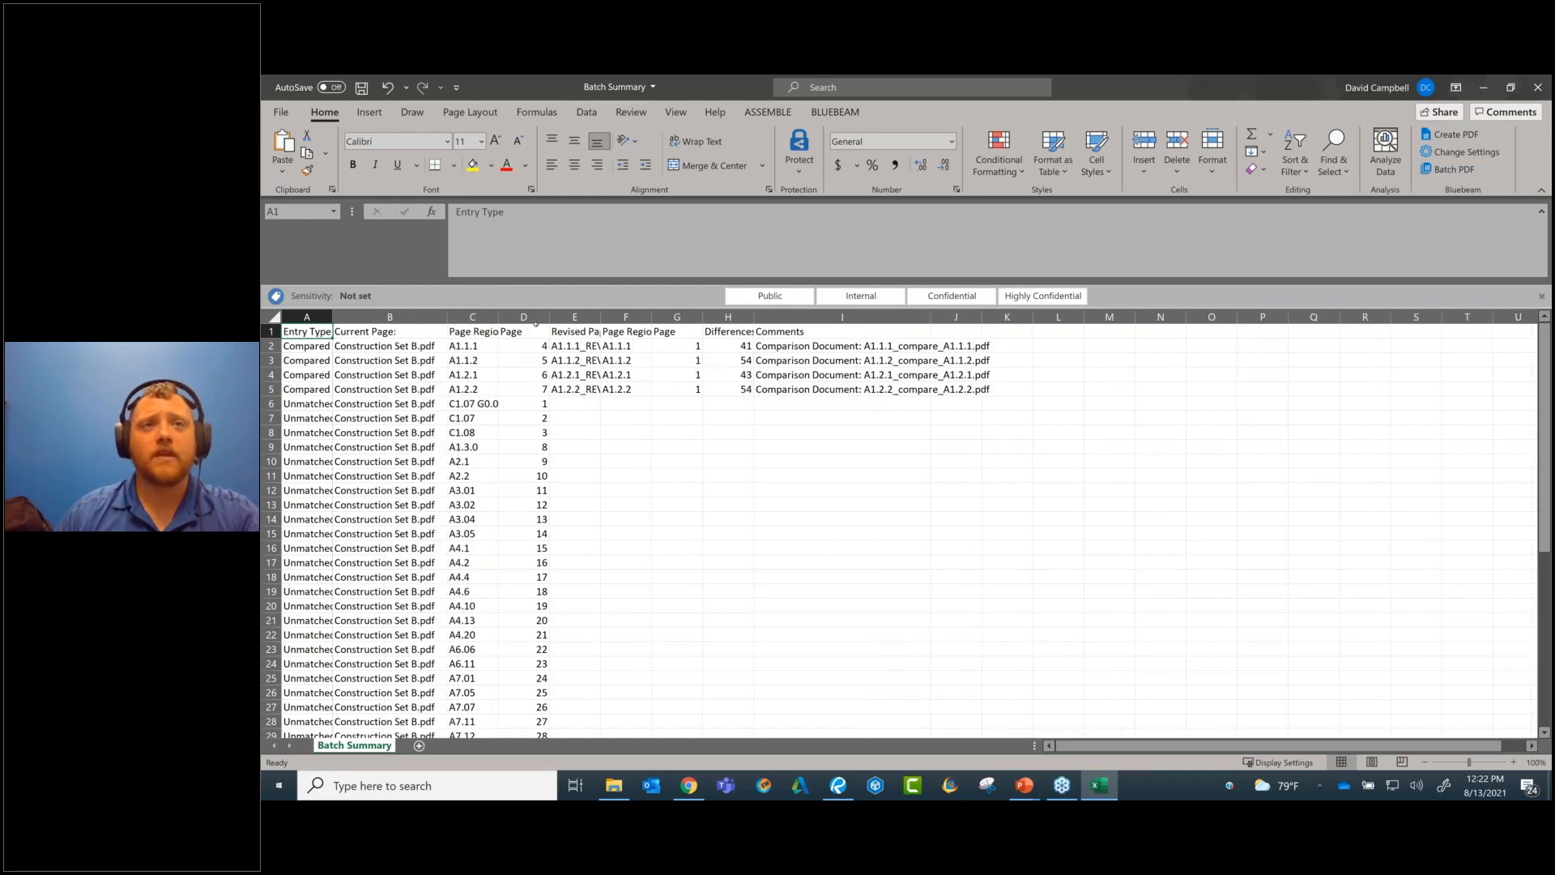
pyautogui.doubleClick(601, 317)
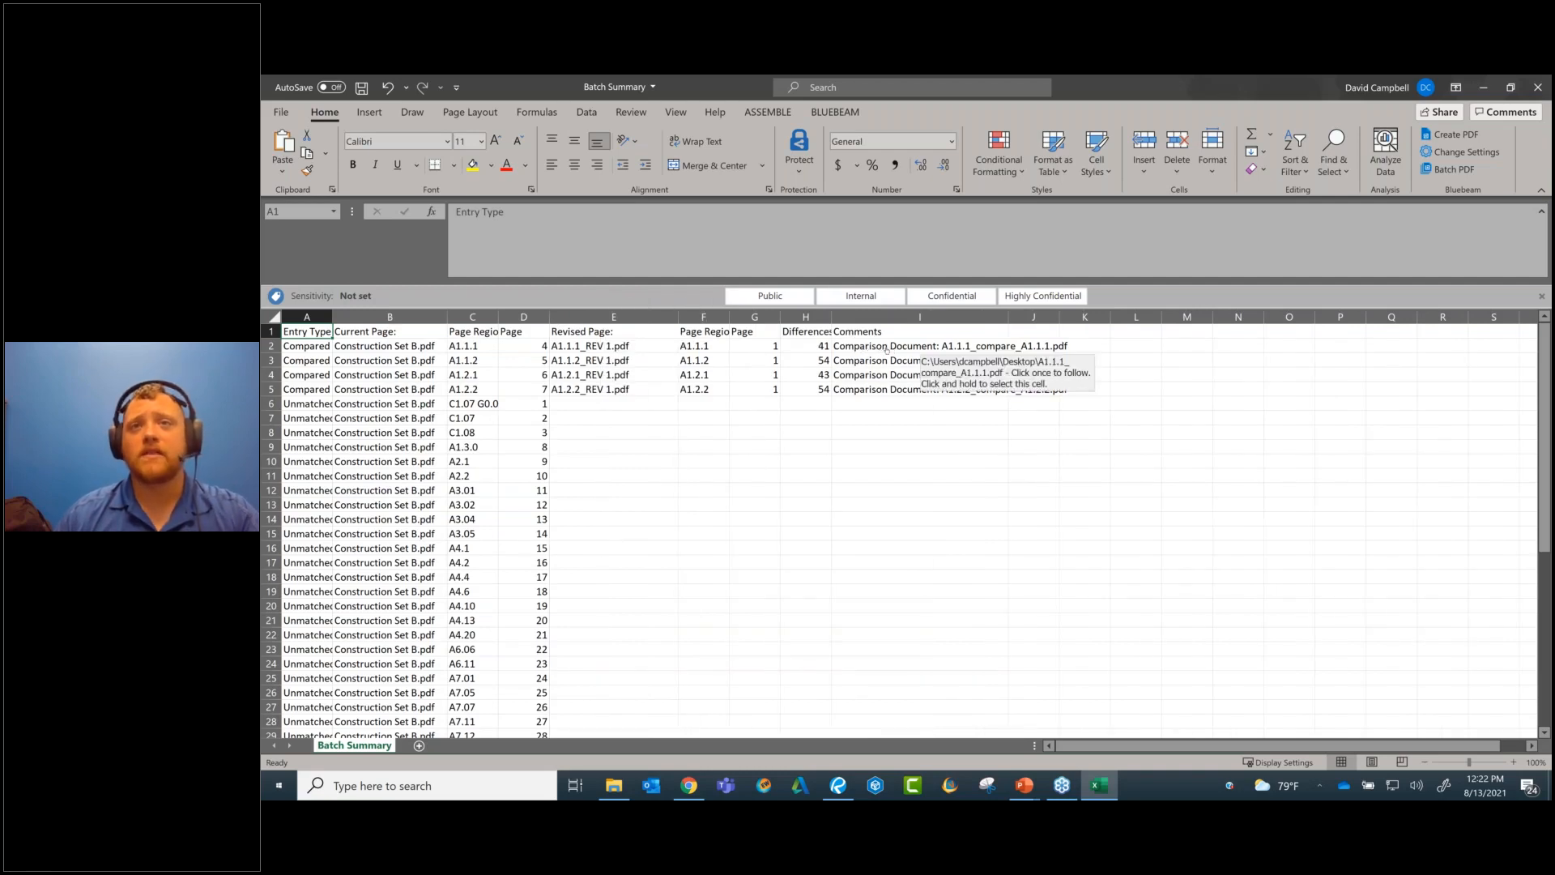
# - Open the A1.1.1 comparison document from its link in the report, review the clouded differences and close it
pyautogui.click(889, 350)
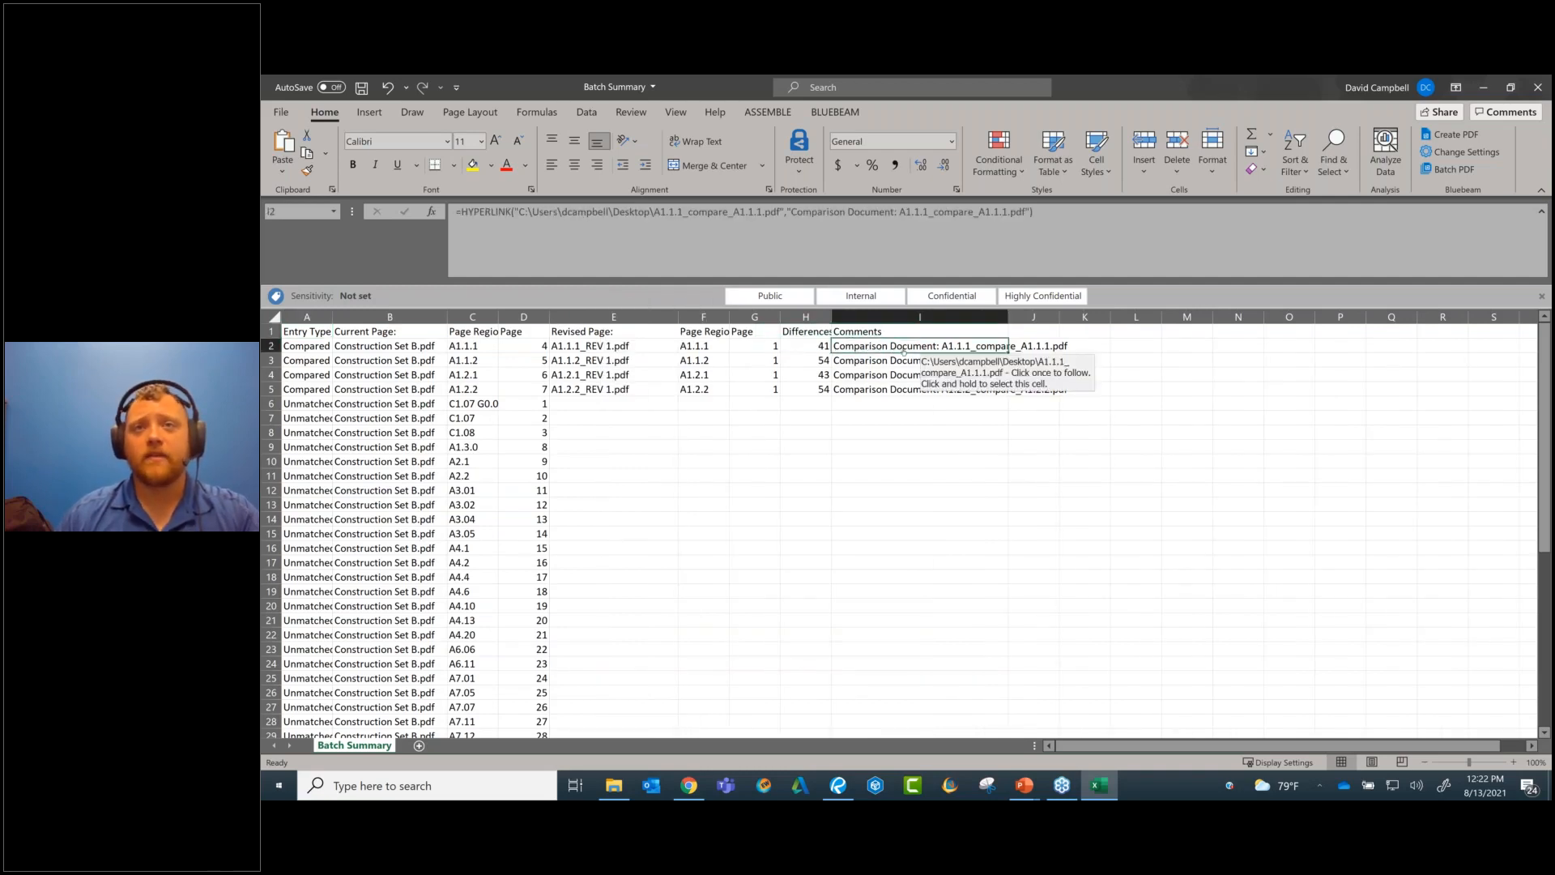
pyautogui.click(903, 348)
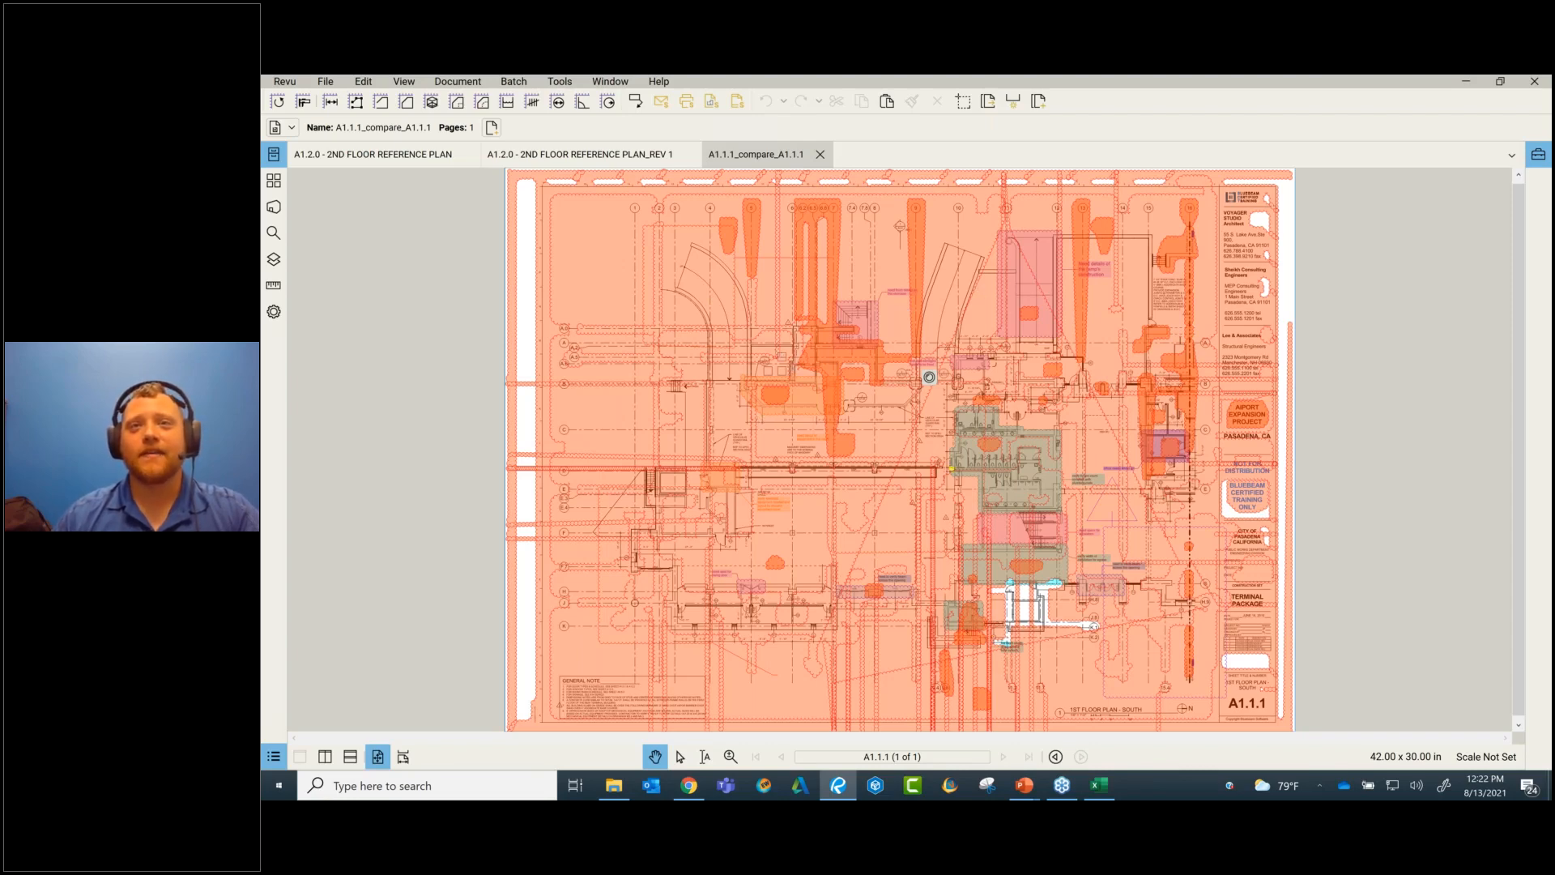
pyautogui.click(819, 154)
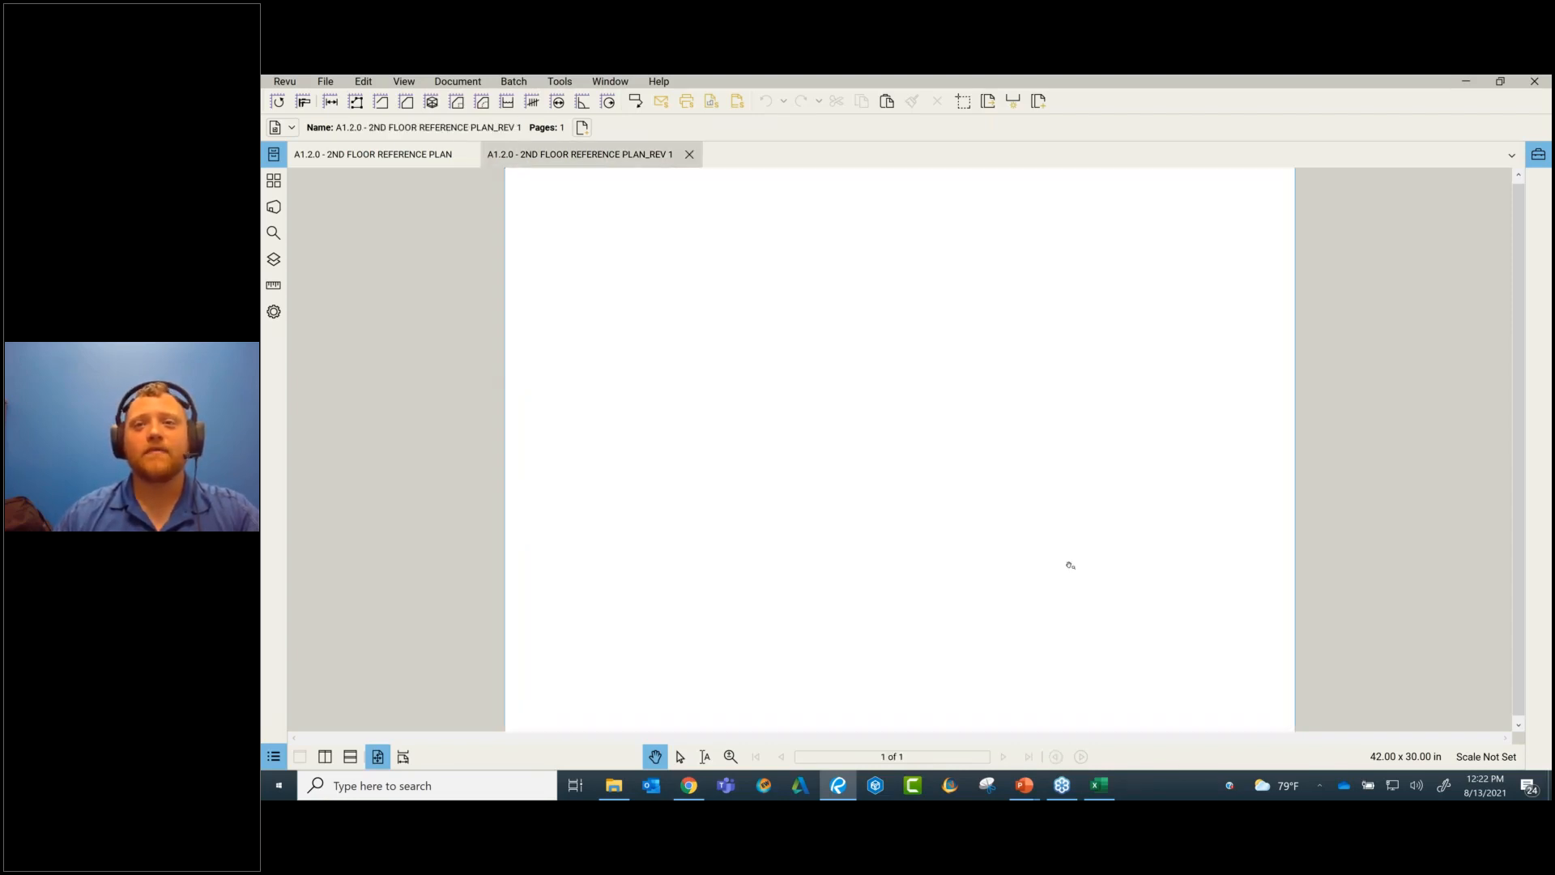
# - Return to the Batch Summary spreadsheet, open the linked A1.2.2 comparison document, review it and close it
pyautogui.click(1103, 787)
pyautogui.click(975, 390)
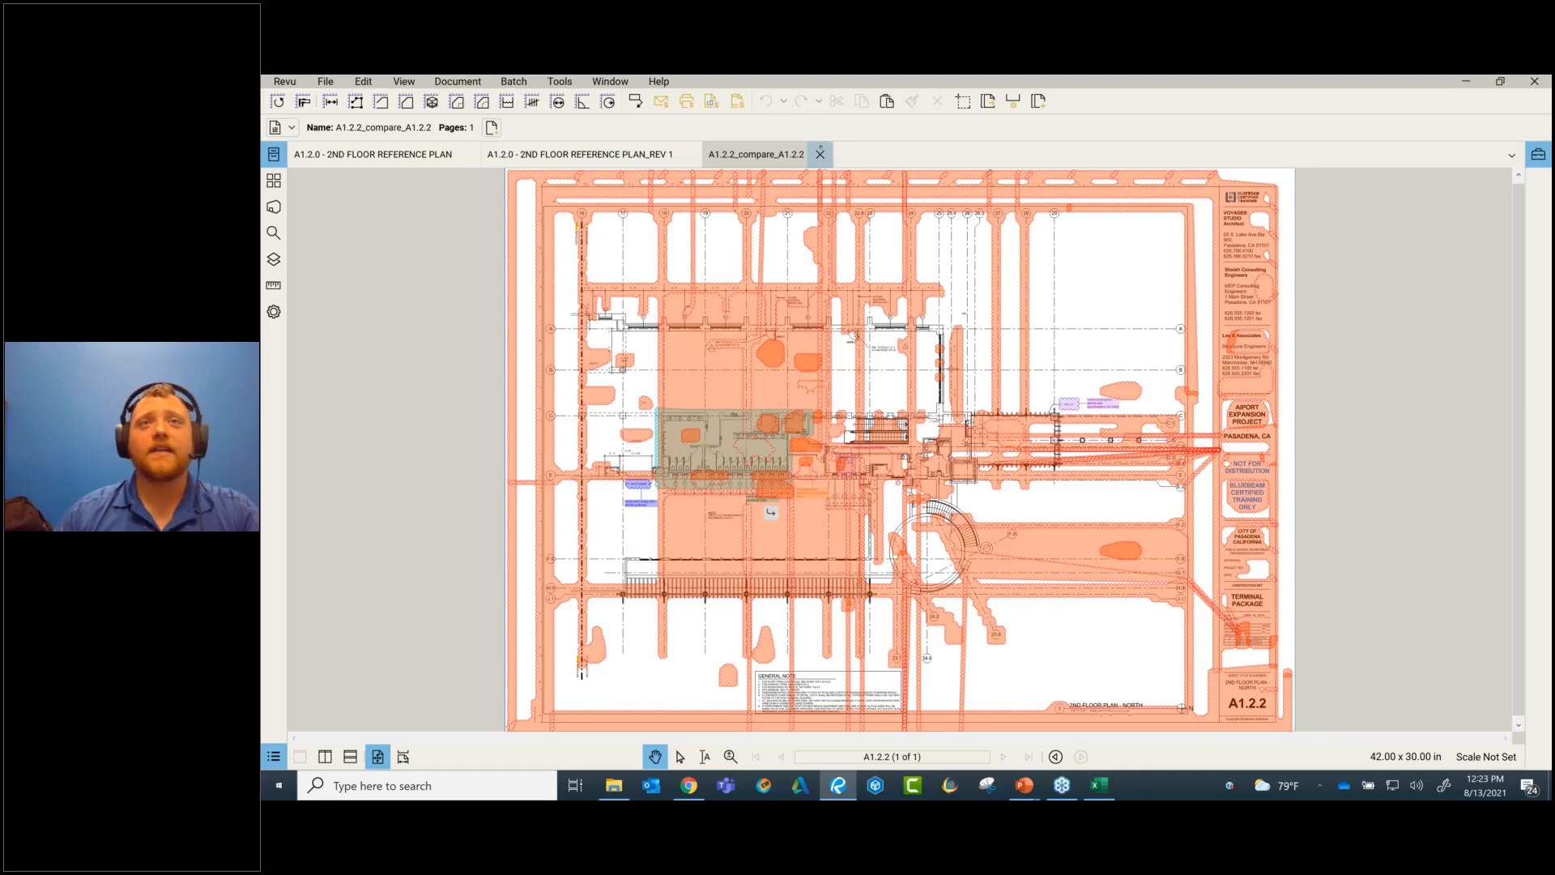
pyautogui.click(819, 154)
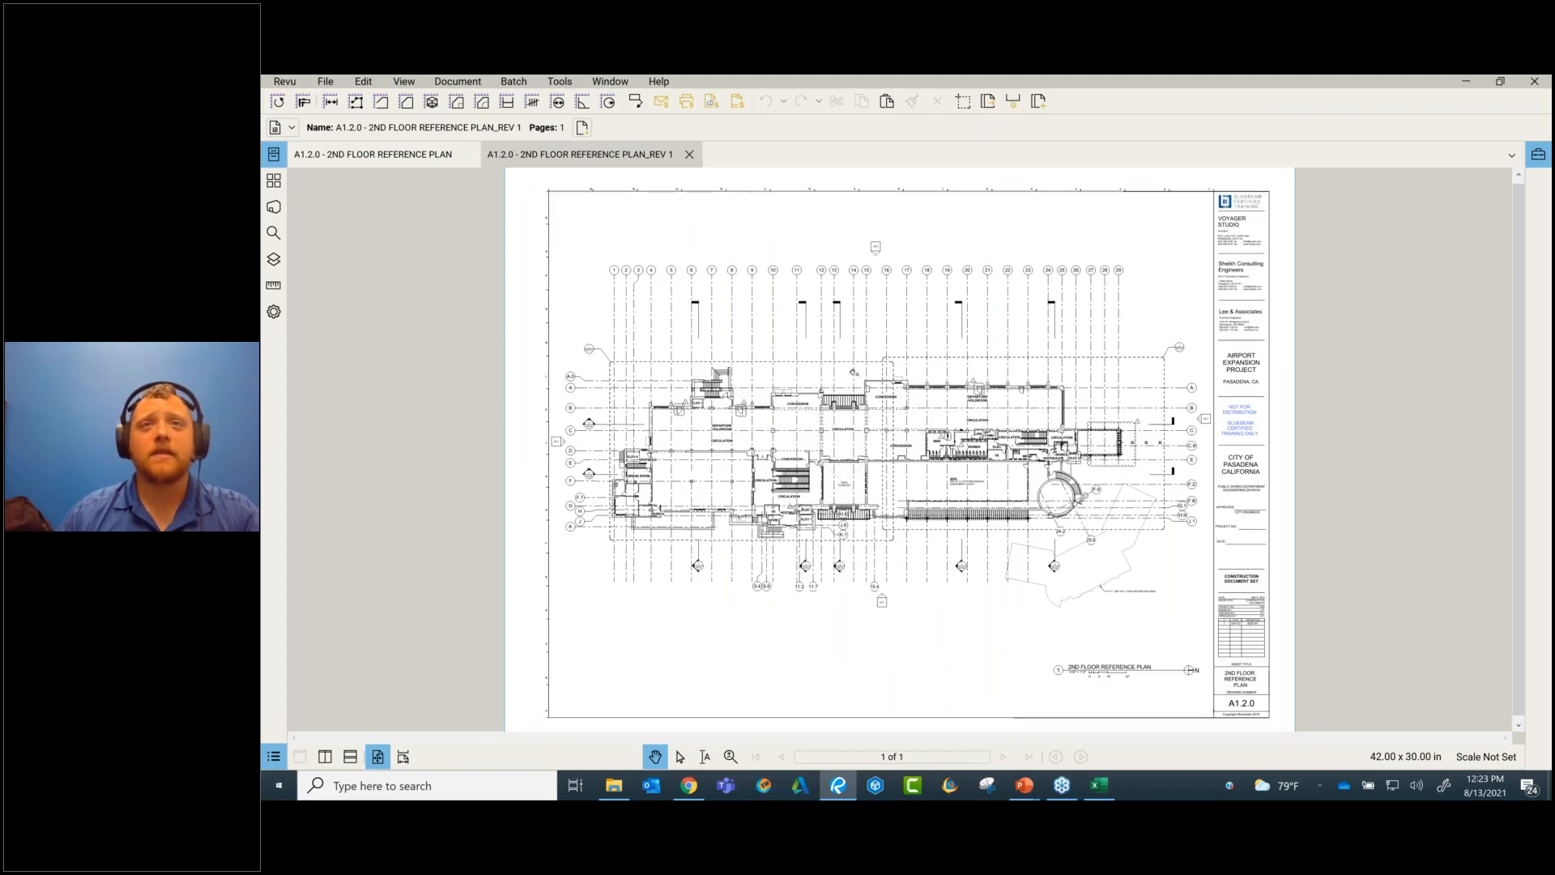
# - Examine the advanced comparison options for the two open floor plans and cancel the comparison
pyautogui.click(457, 81)
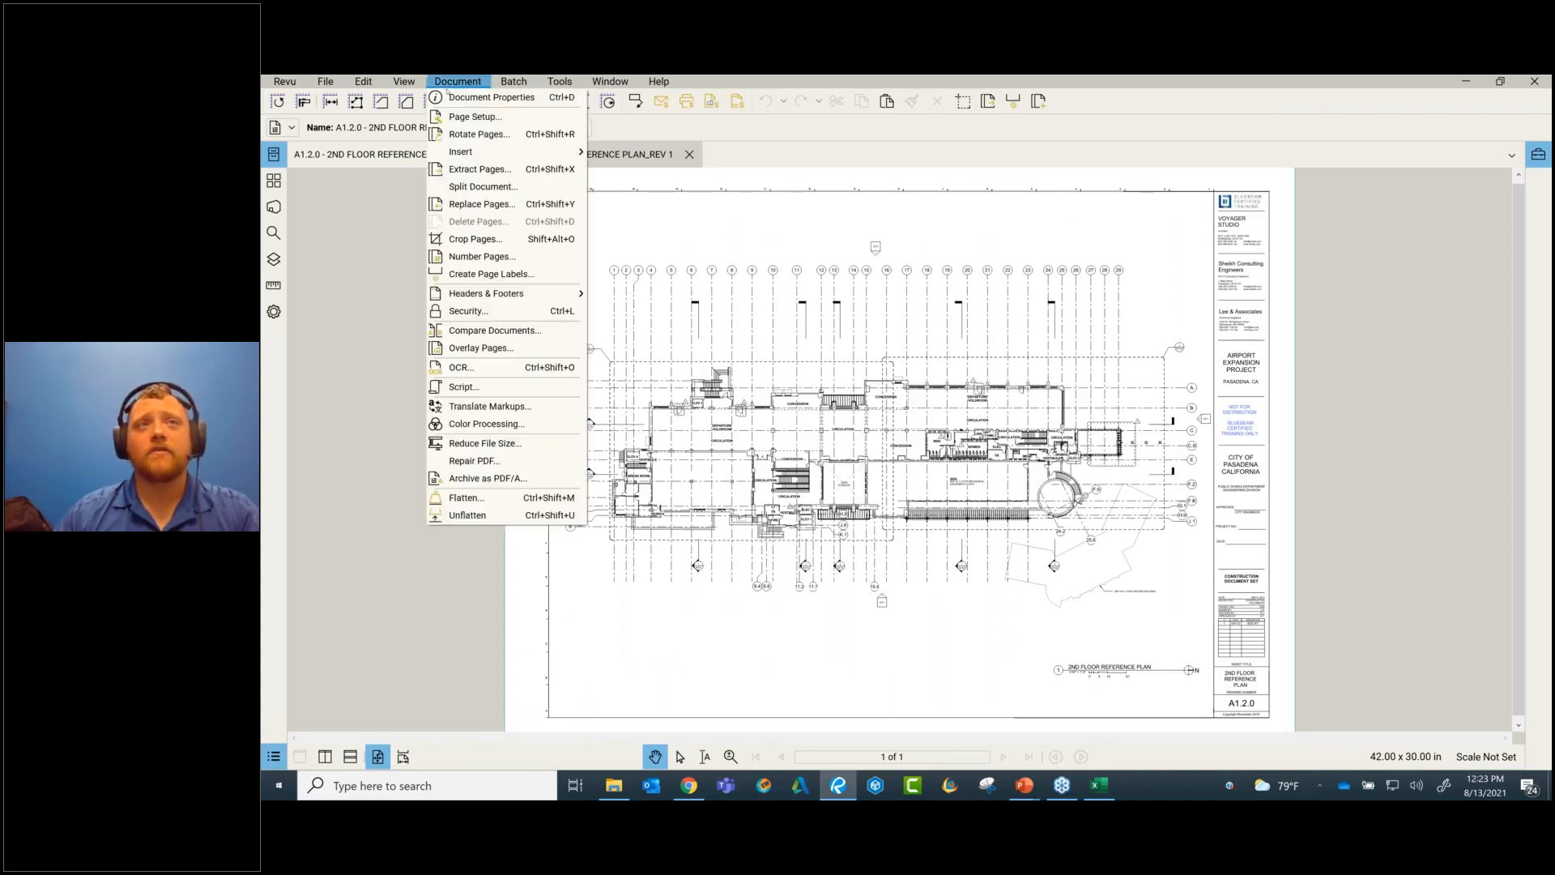
pyautogui.click(501, 331)
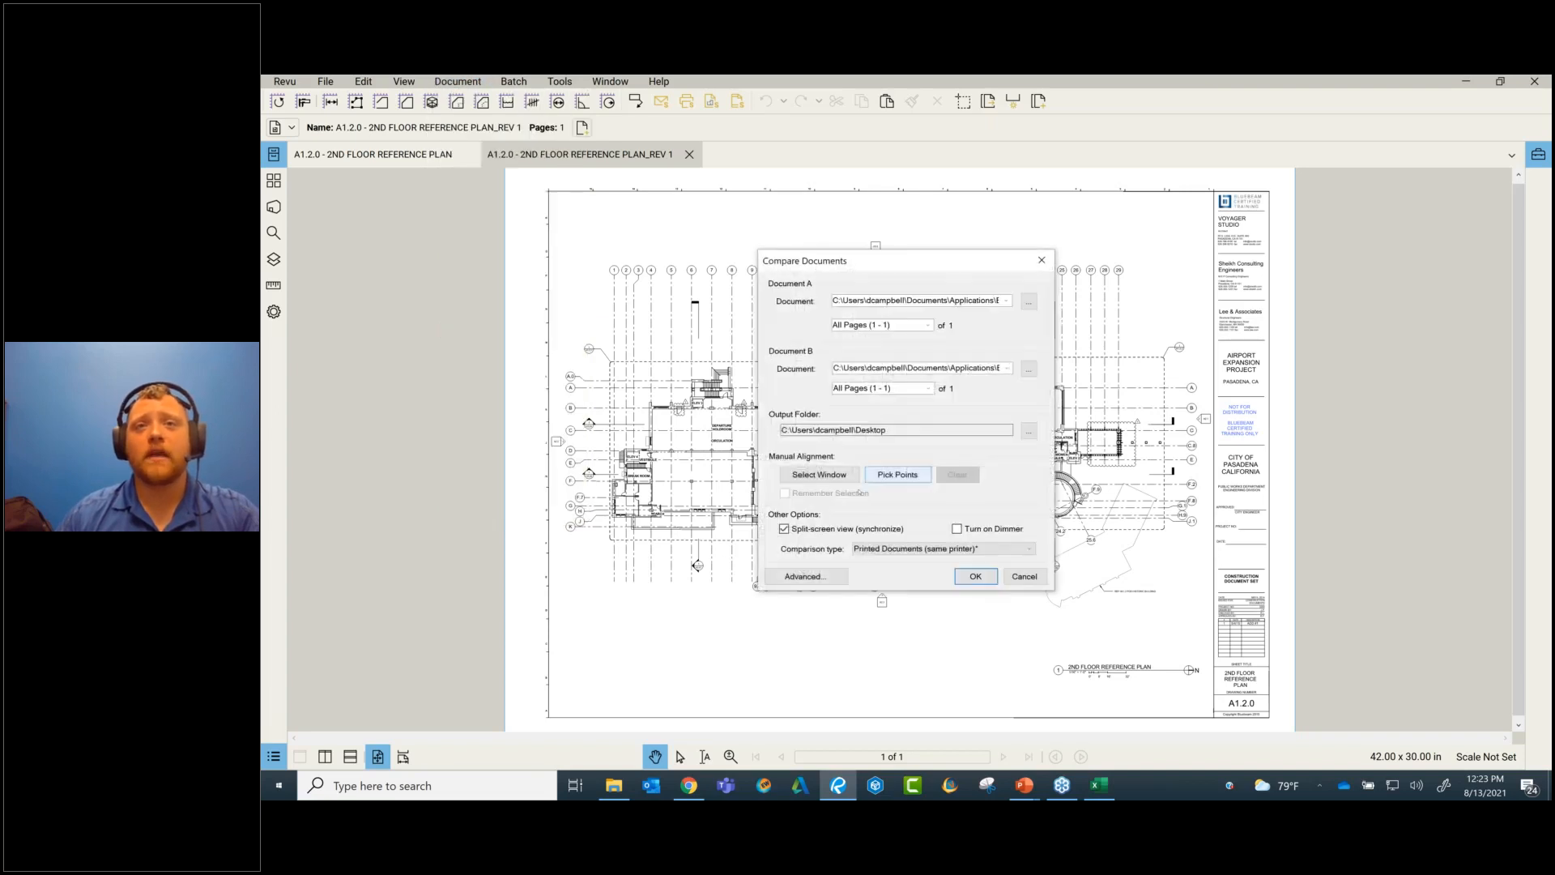
pyautogui.click(806, 575)
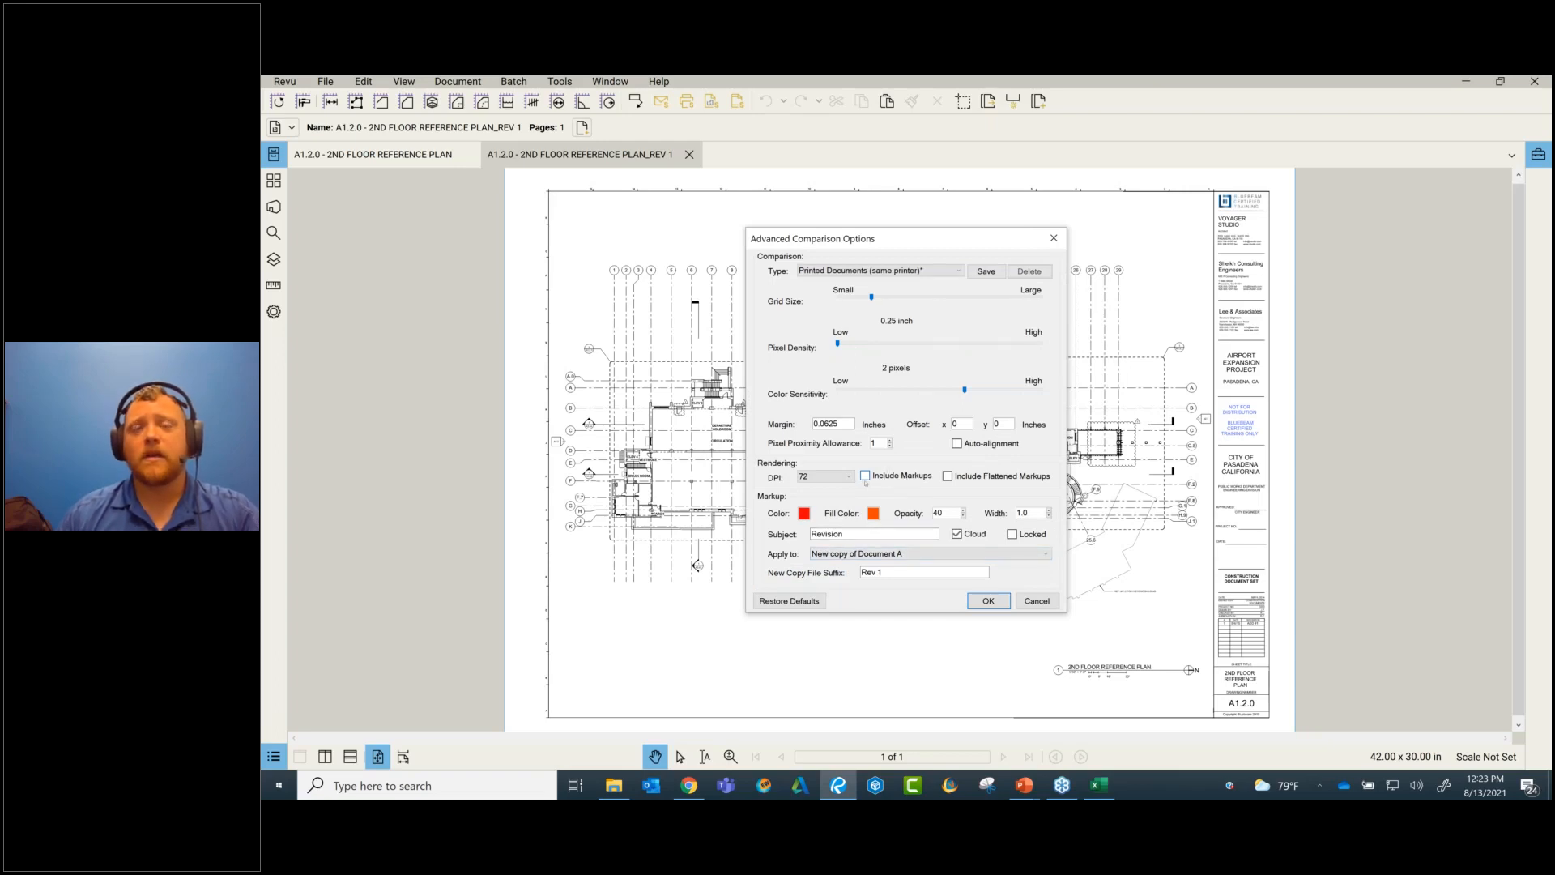
pyautogui.click(1030, 601)
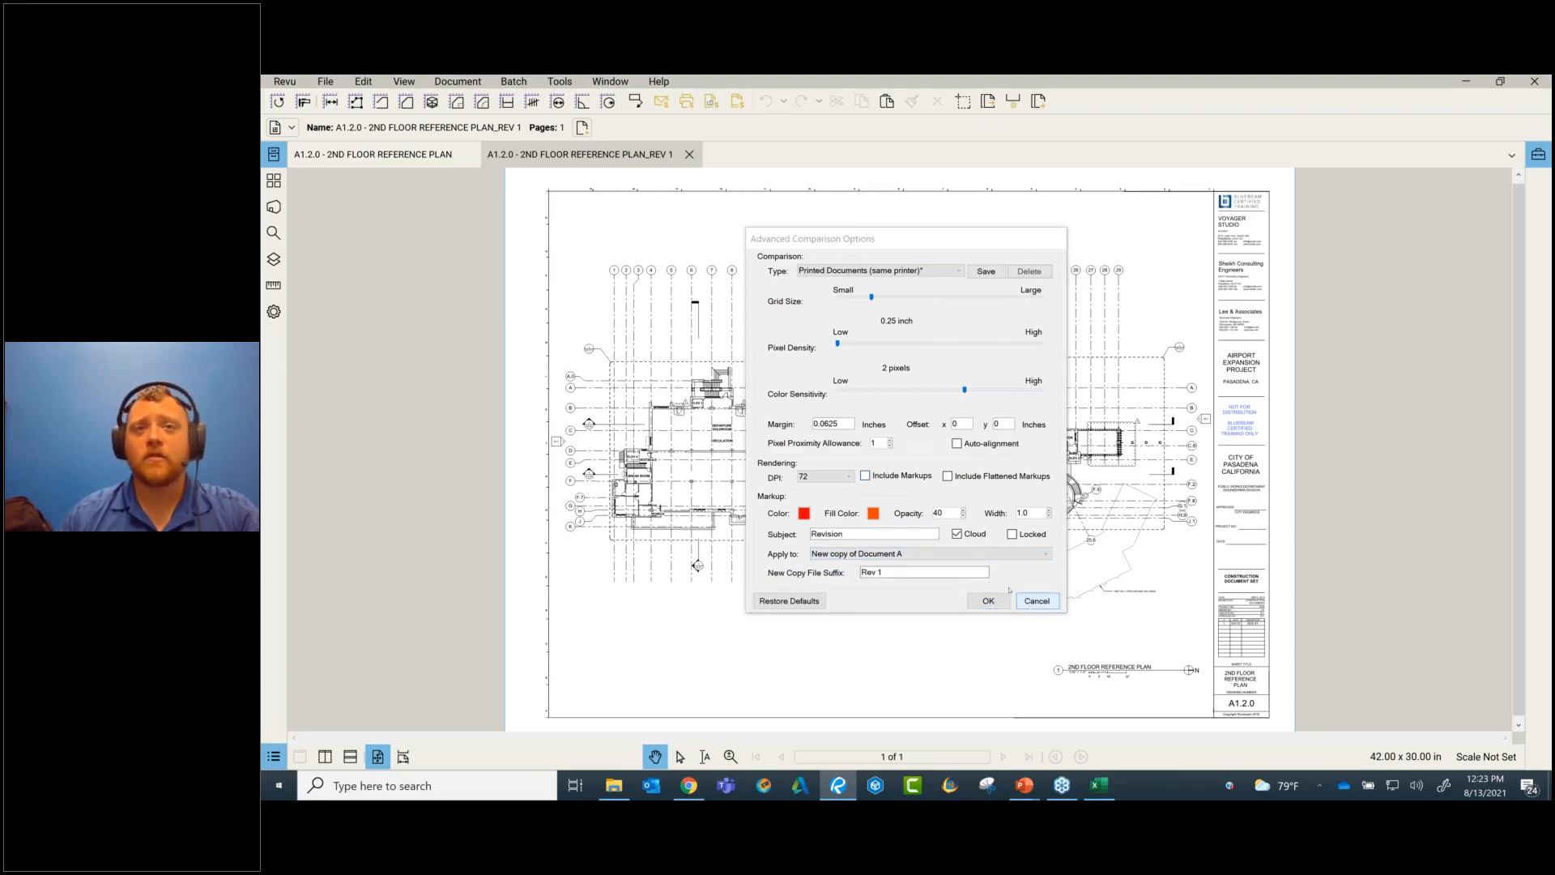
pyautogui.click(1018, 579)
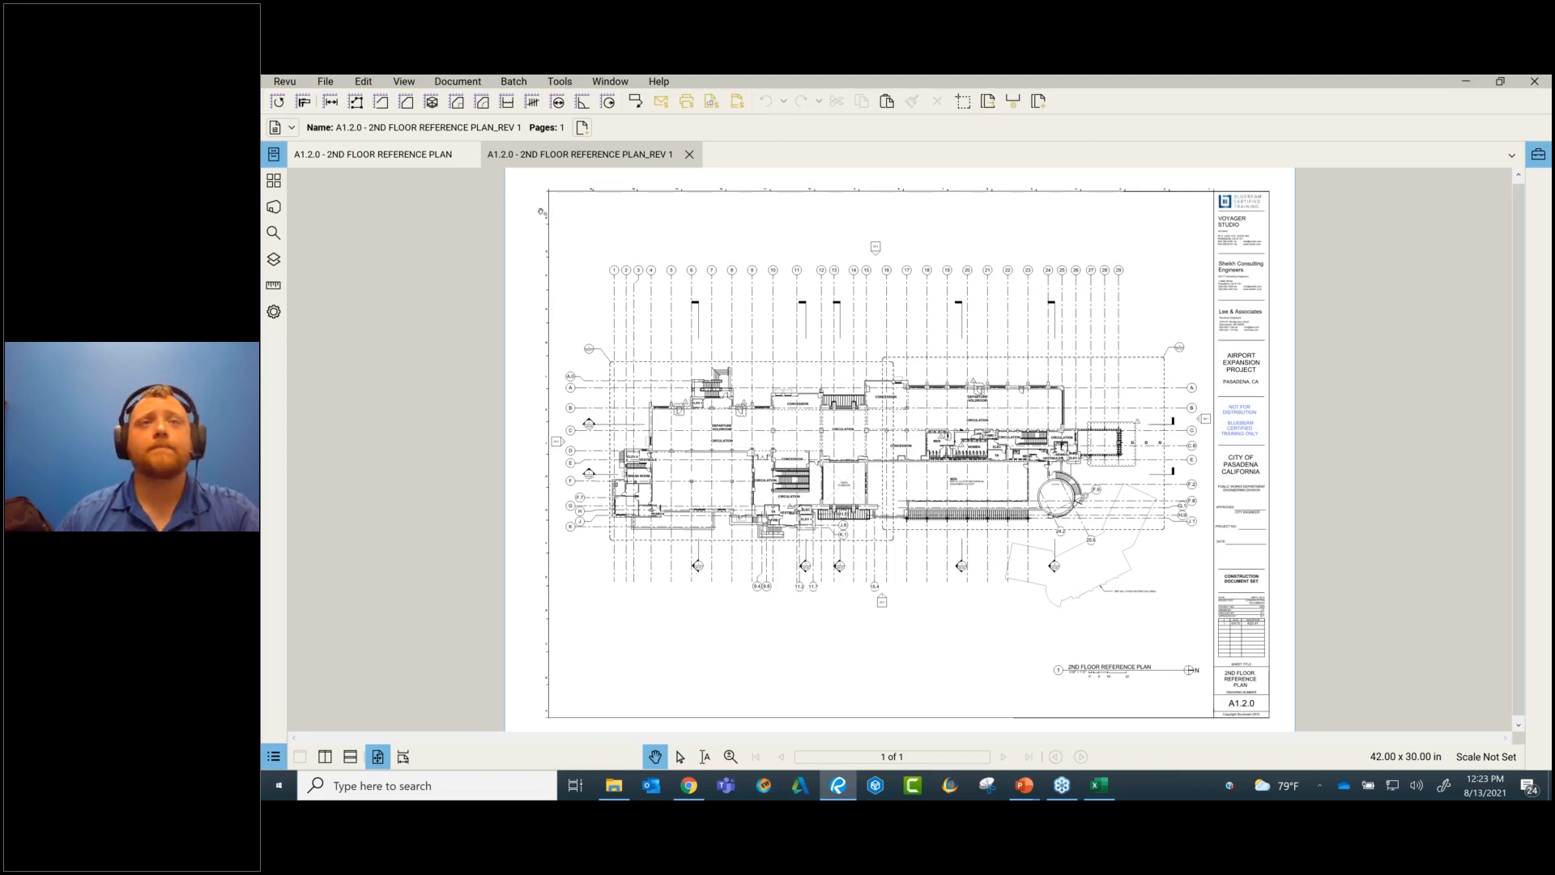
pyautogui.click(514, 81)
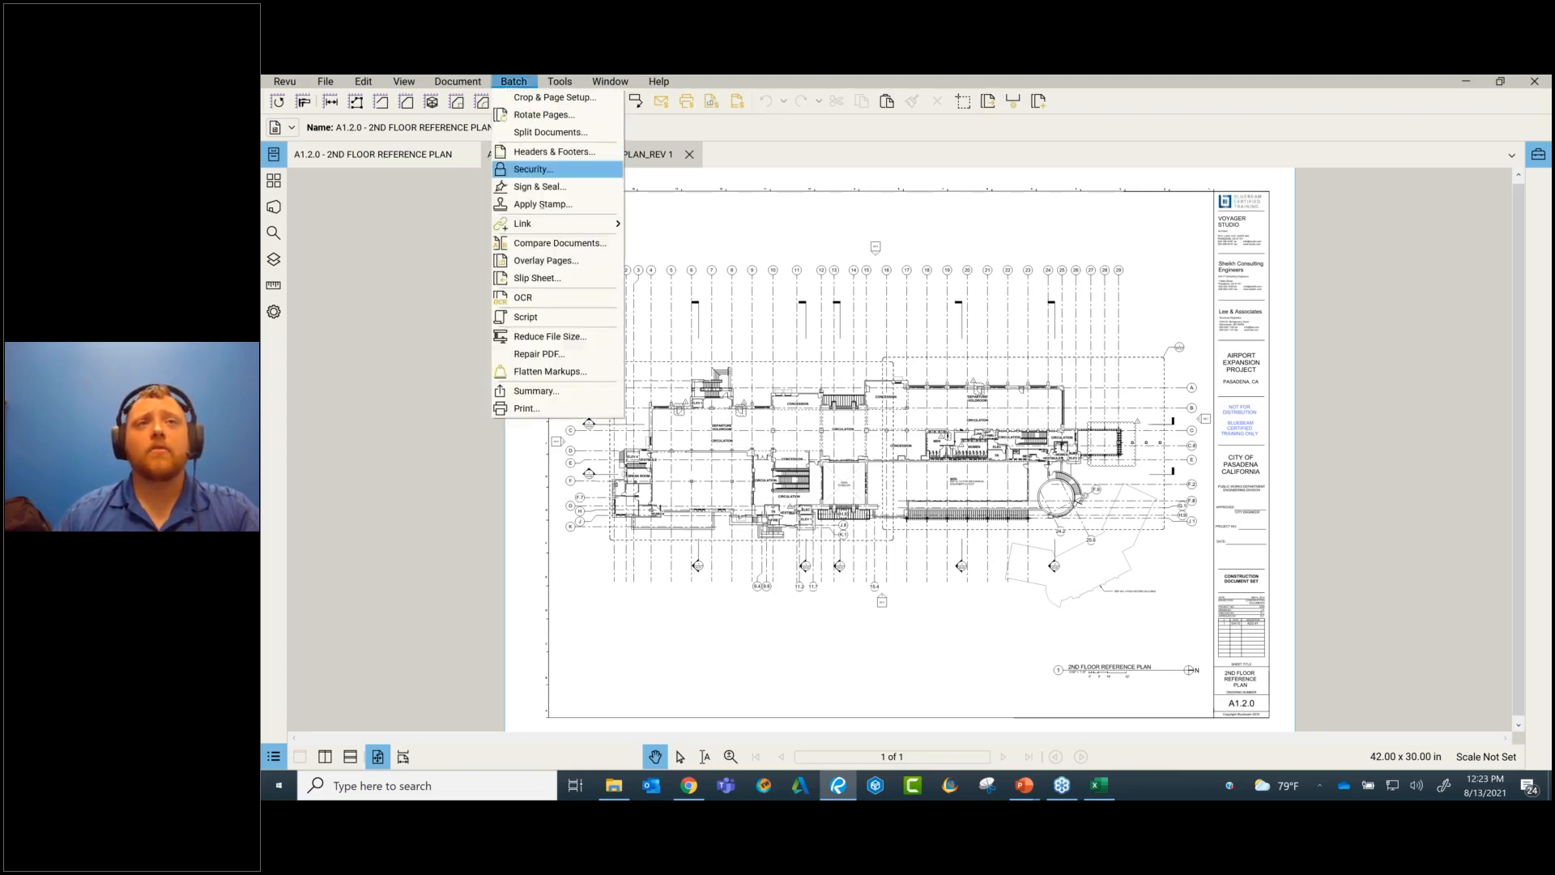
pyautogui.click(565, 261)
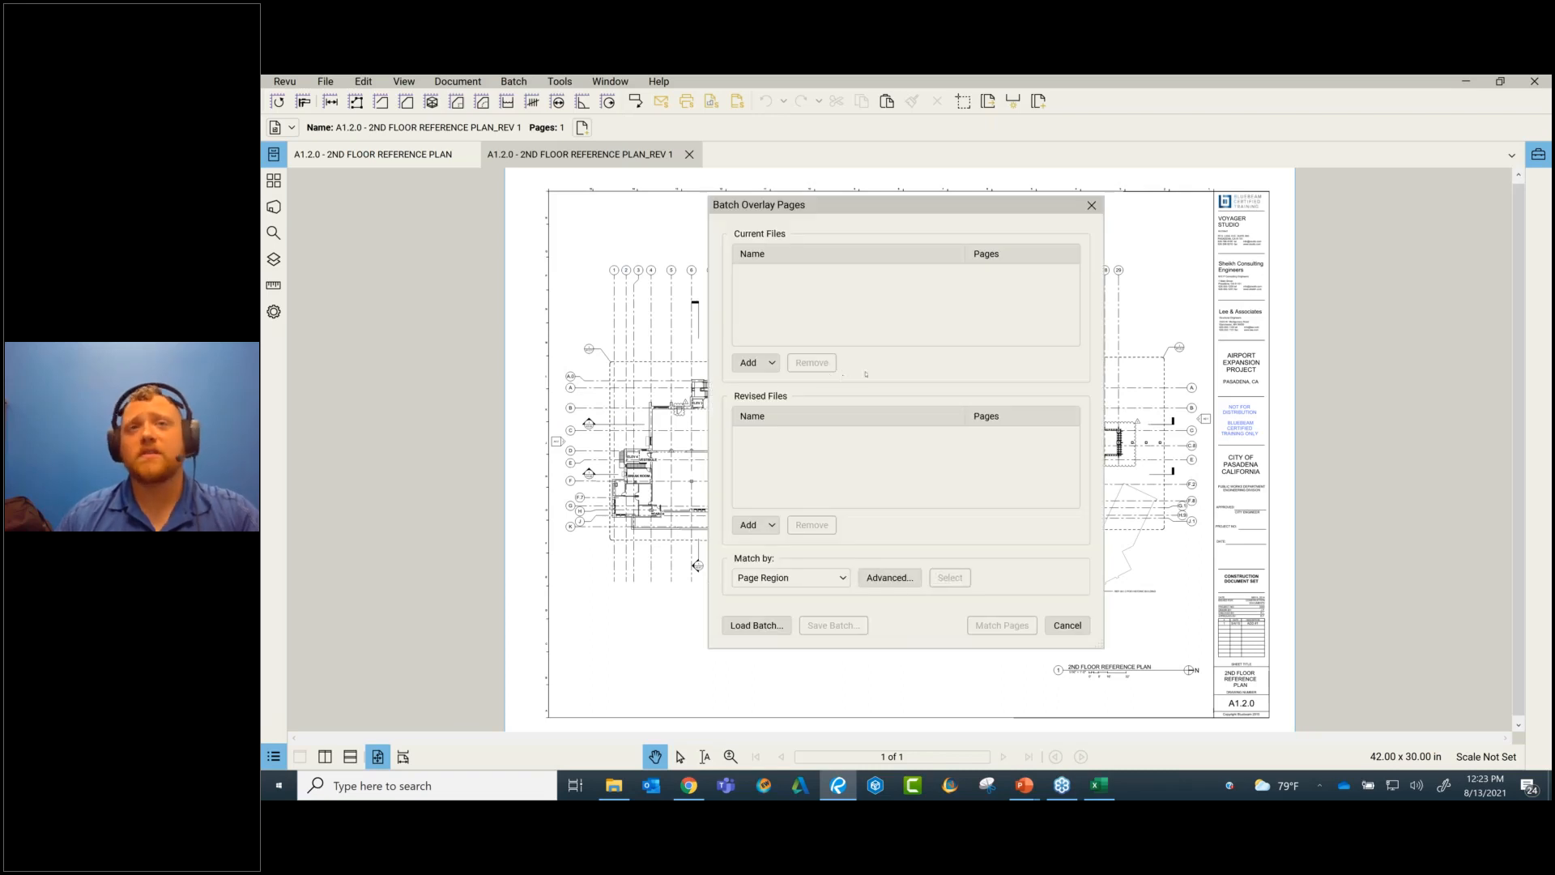
pyautogui.click(761, 363)
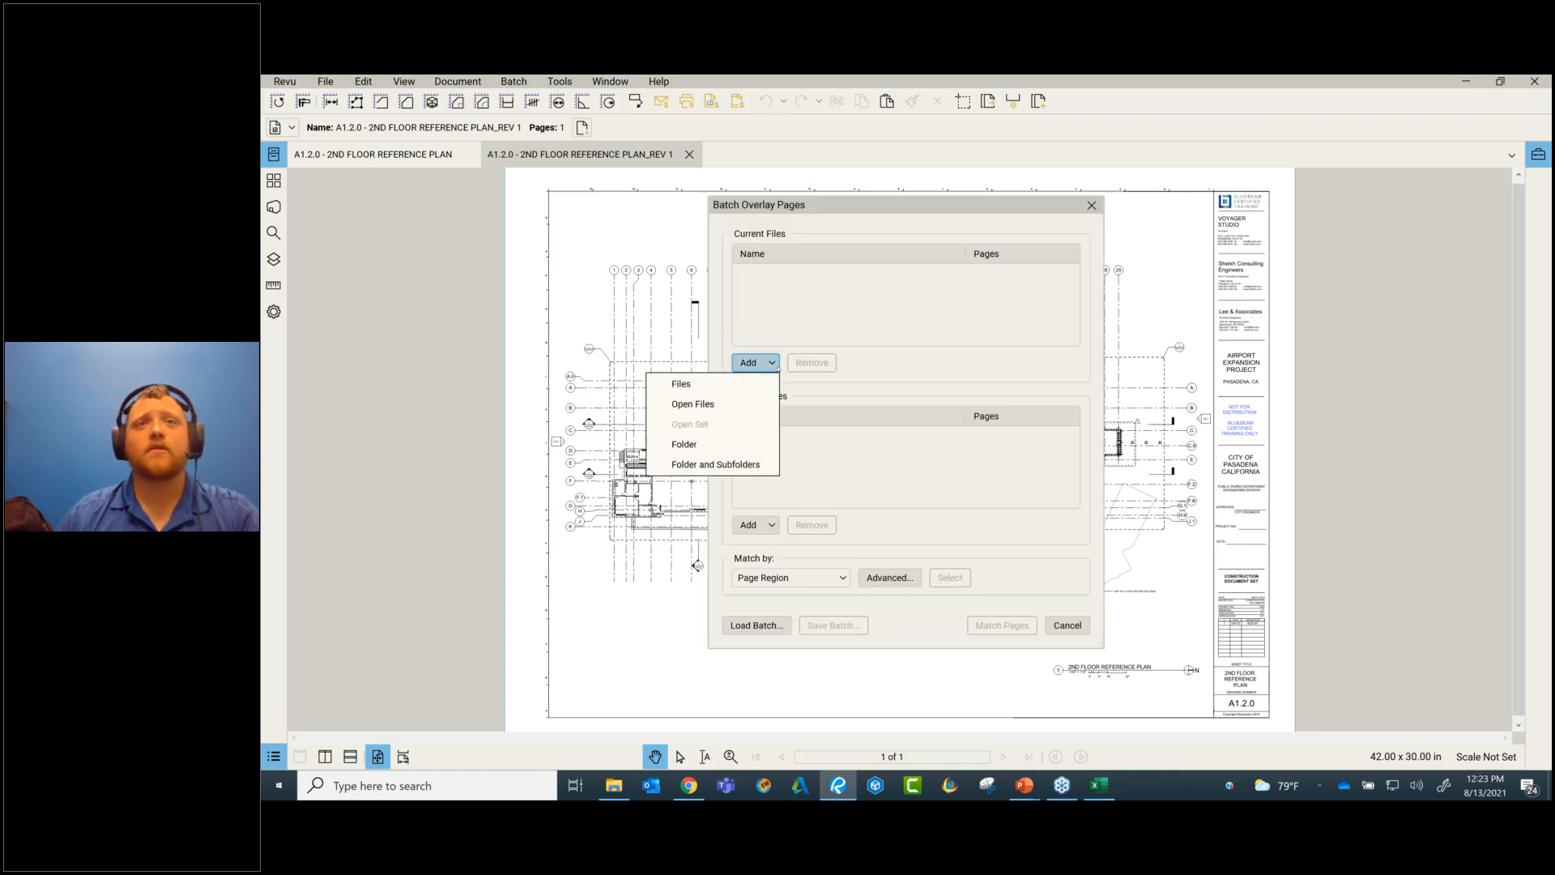
pyautogui.click(746, 403)
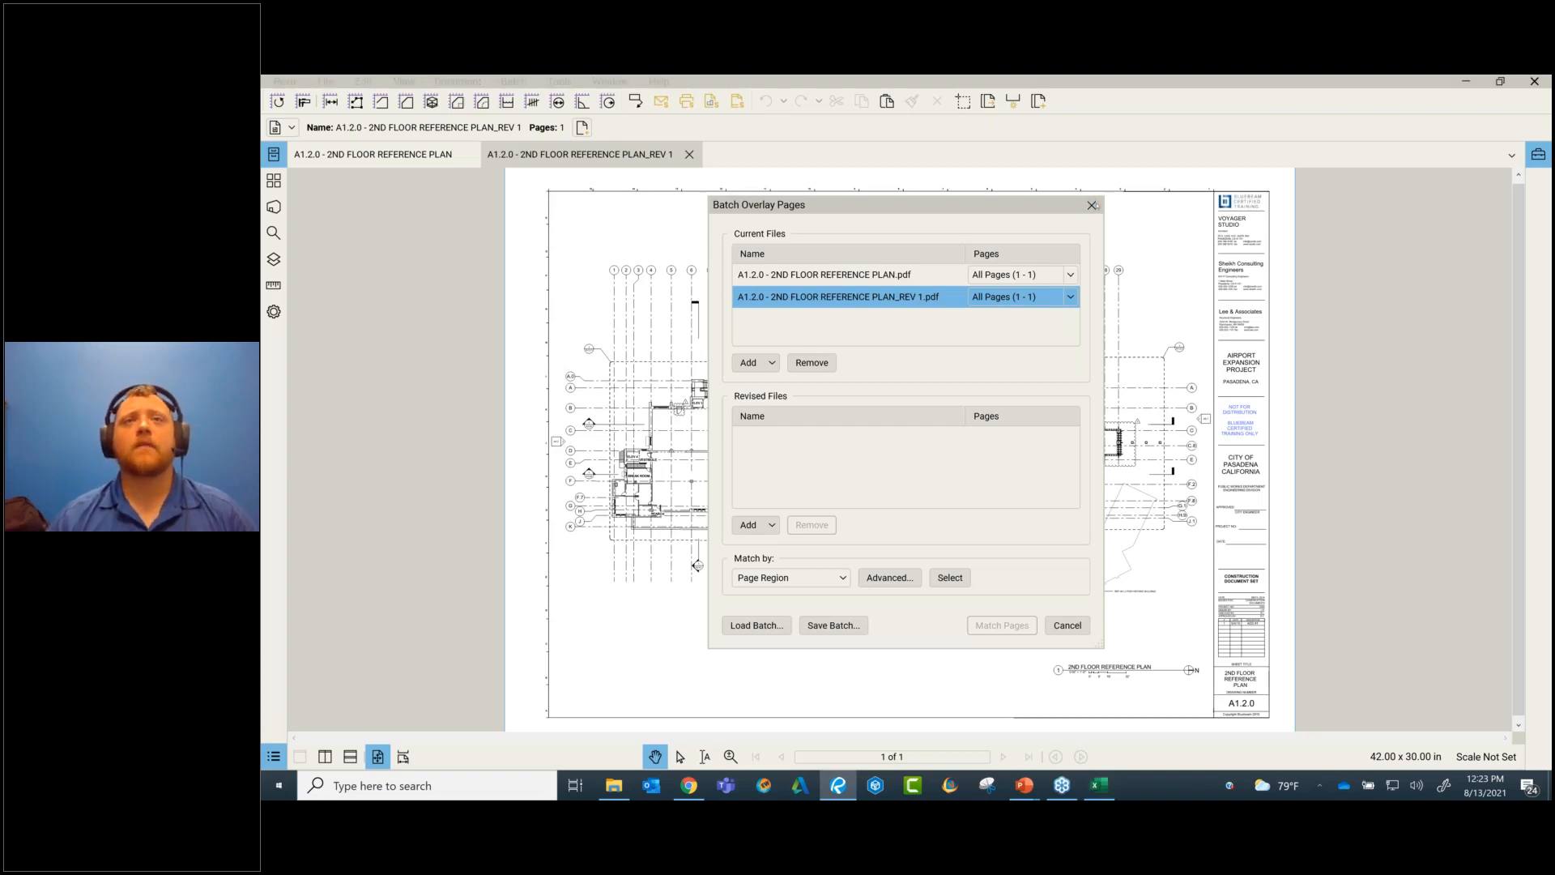
pyautogui.click(1092, 205)
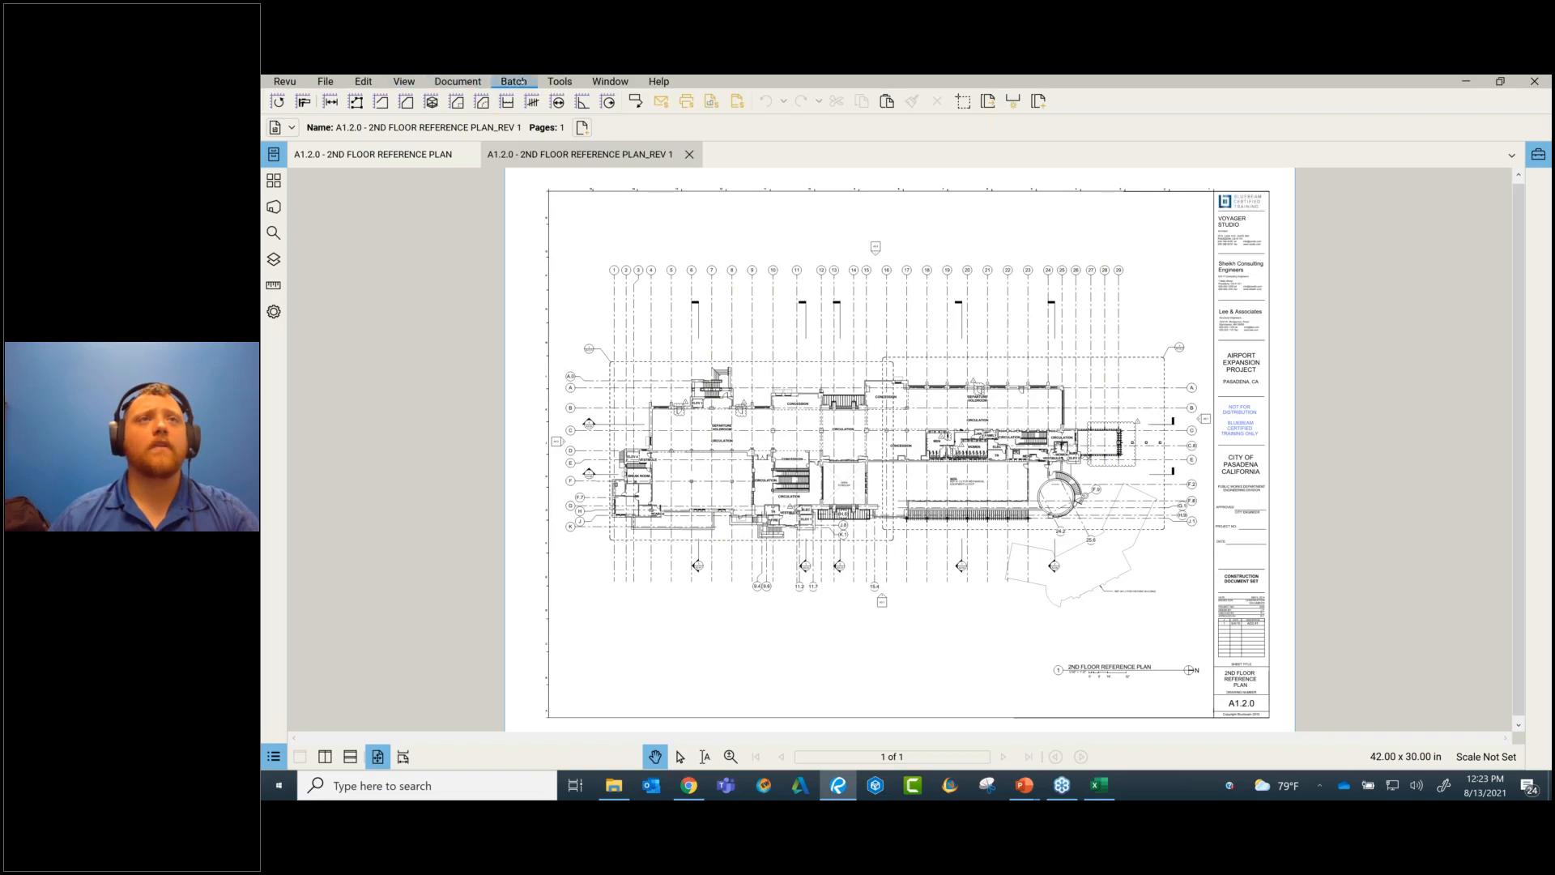
# - Start a batch page overlay and add Construction Set B from the BCT Student Files Sheets folder as the current file
pyautogui.click(514, 82)
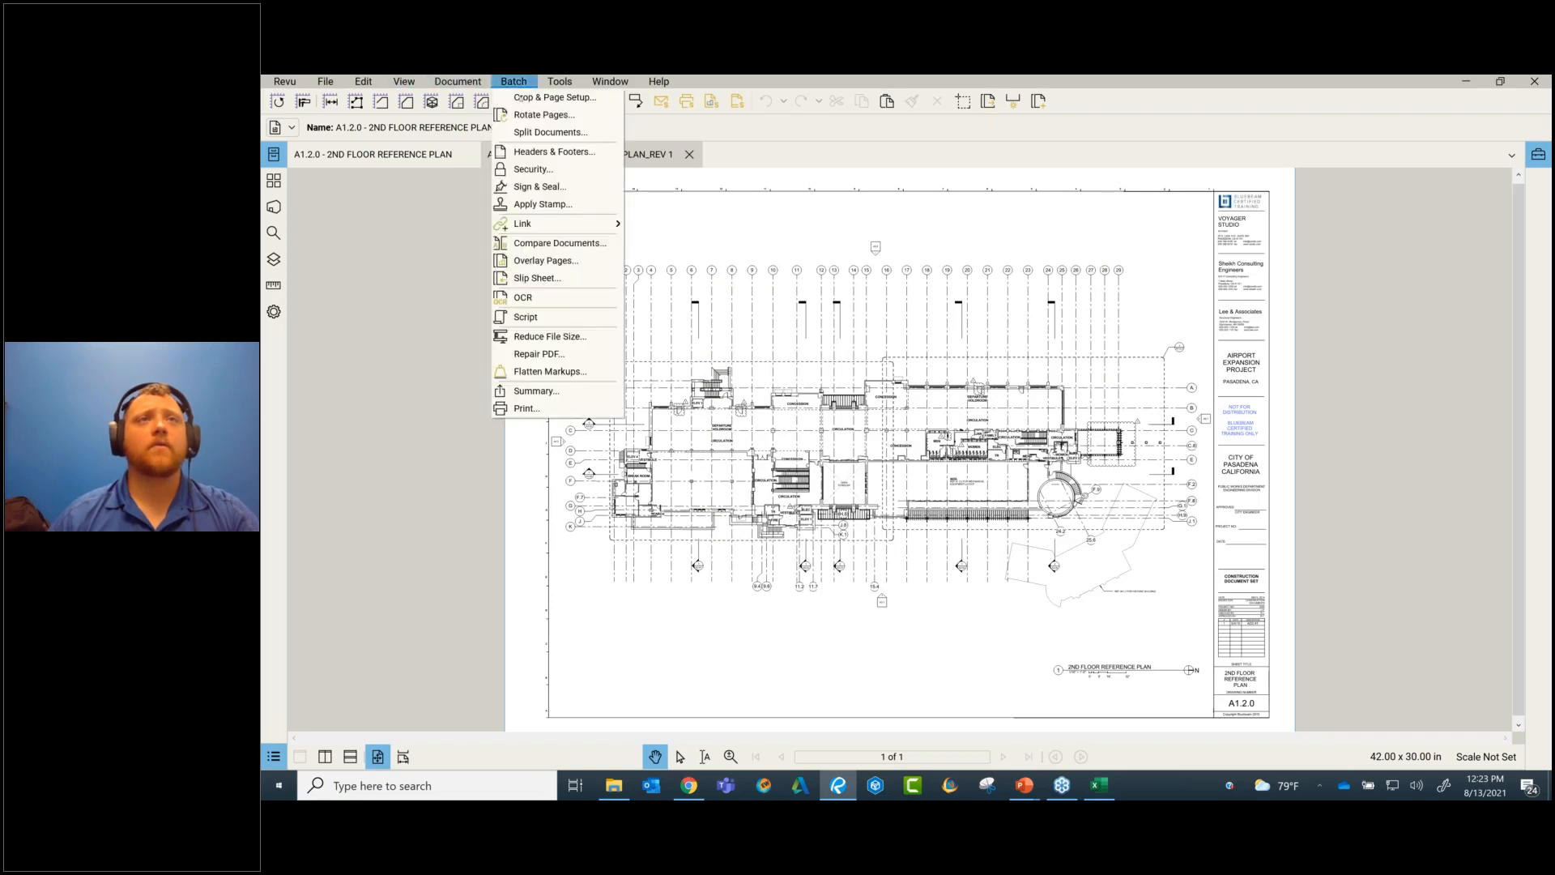
pyautogui.click(549, 261)
pyautogui.click(753, 363)
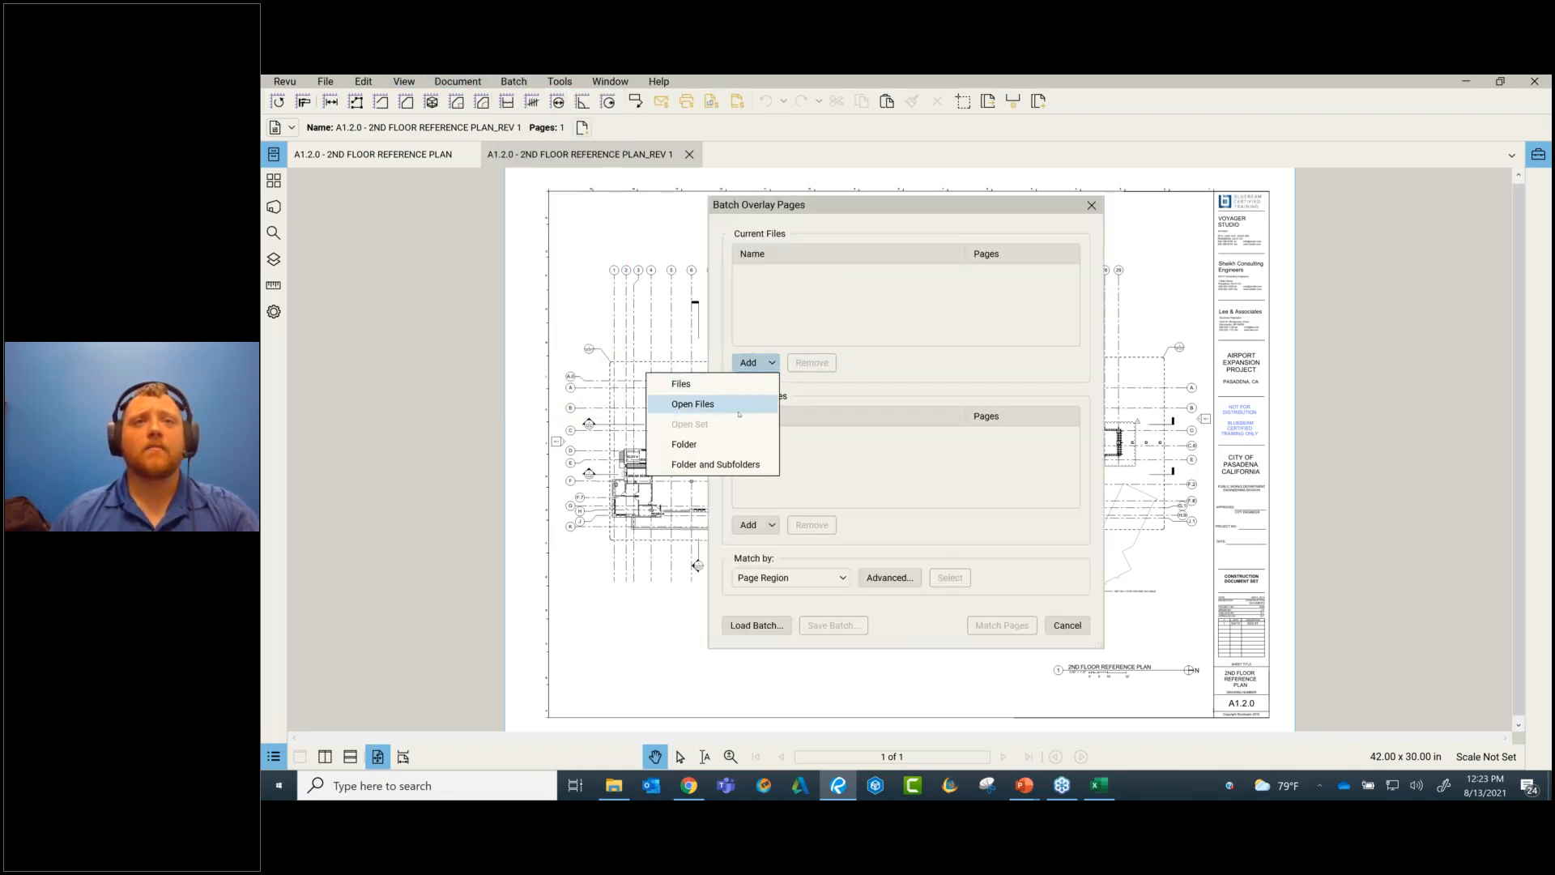
pyautogui.click(765, 401)
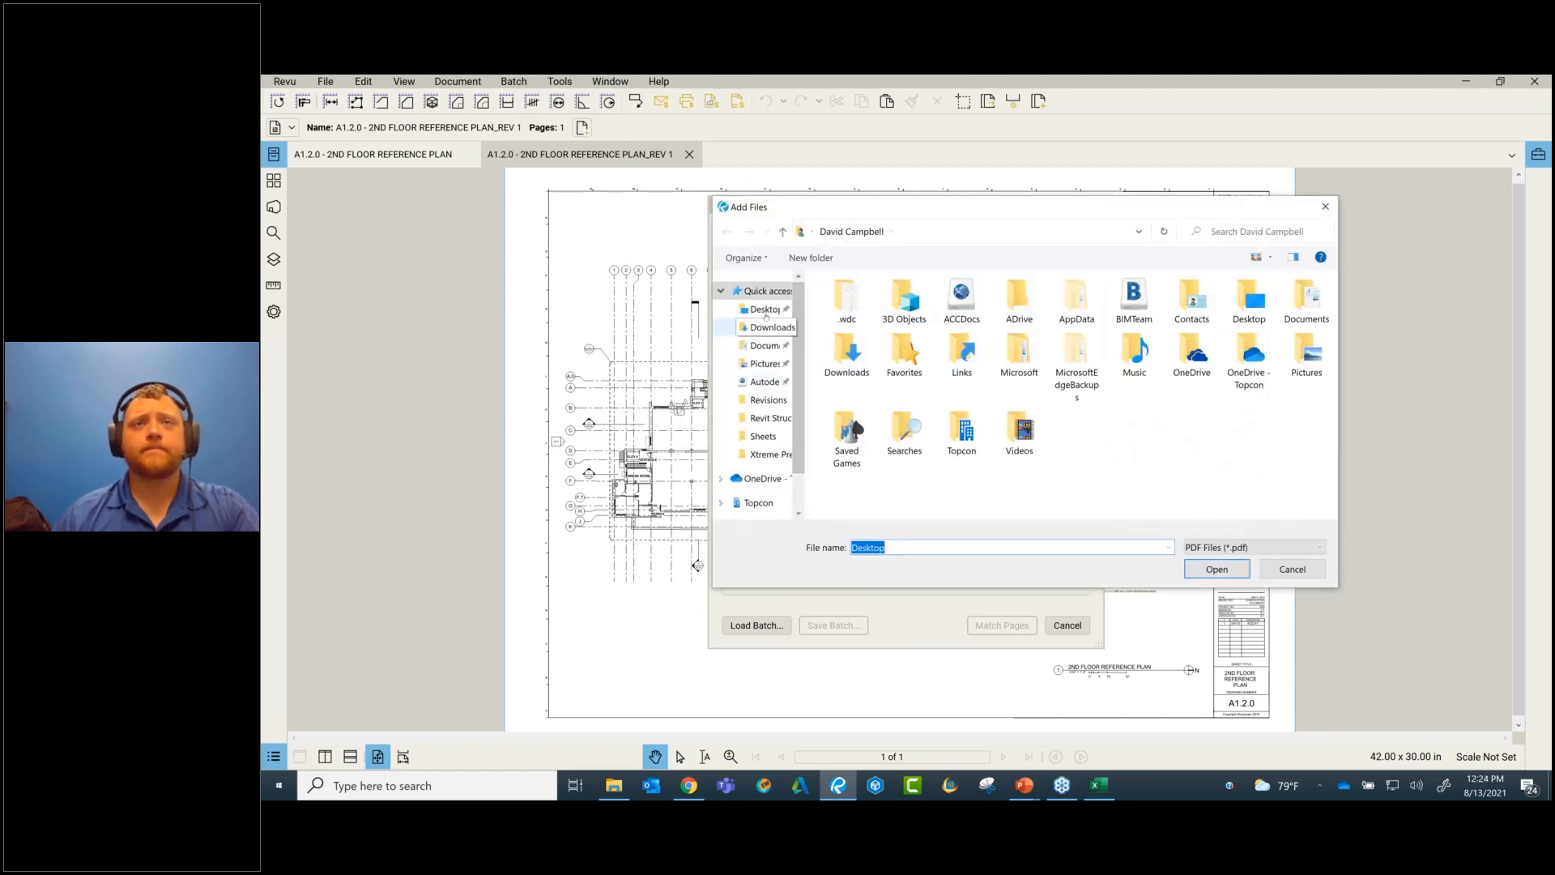
pyautogui.click(765, 345)
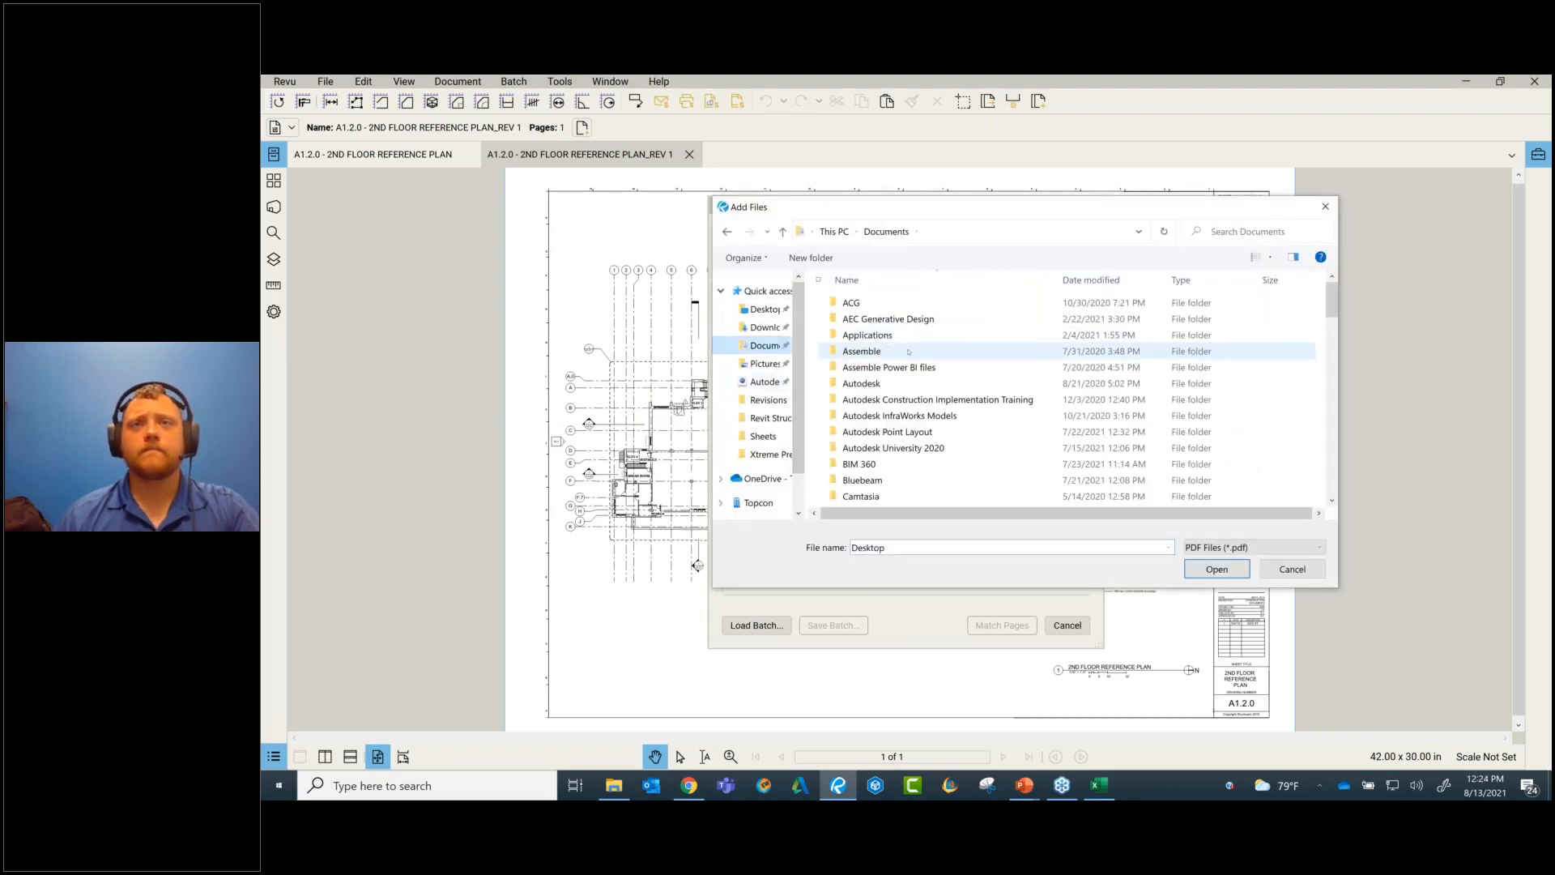
pyautogui.doubleClick(893, 335)
pyautogui.doubleClick(916, 321)
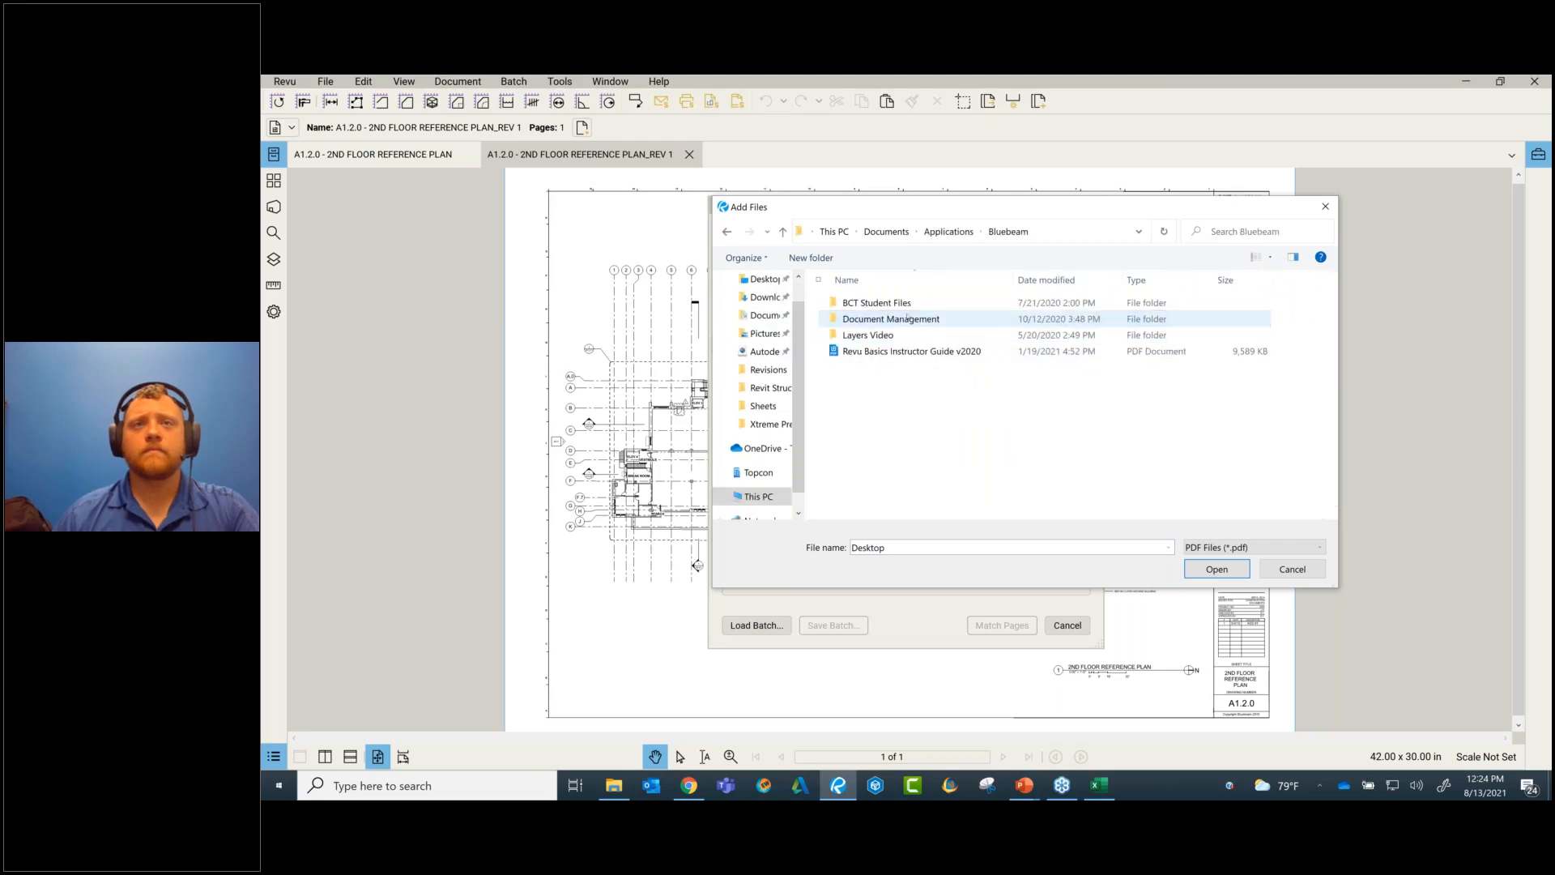
pyautogui.doubleClick(891, 303)
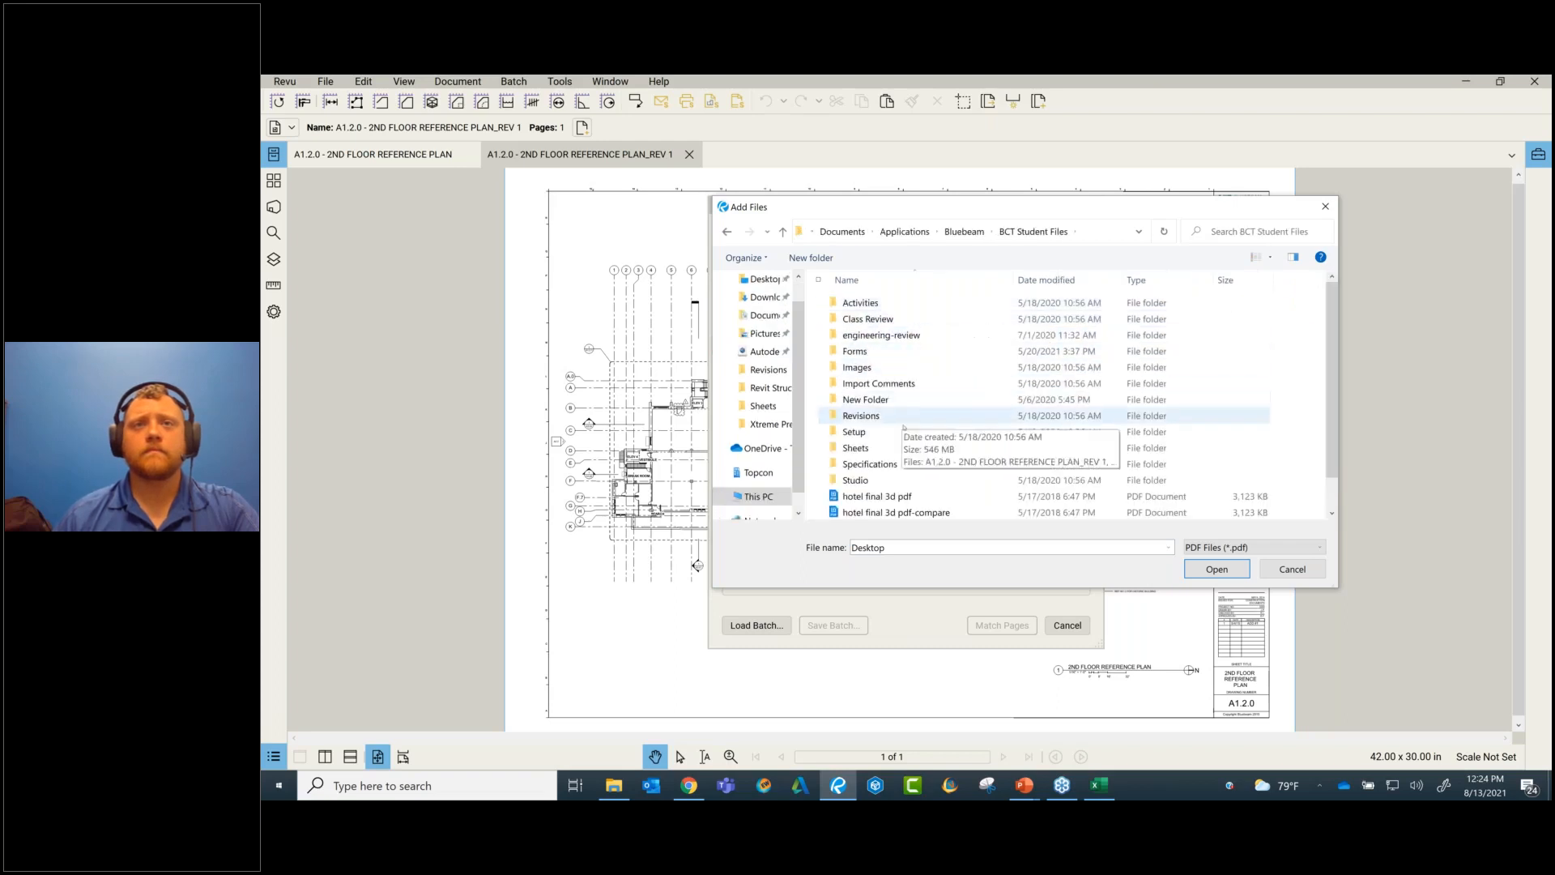
pyautogui.doubleClick(855, 448)
pyautogui.doubleClick(920, 368)
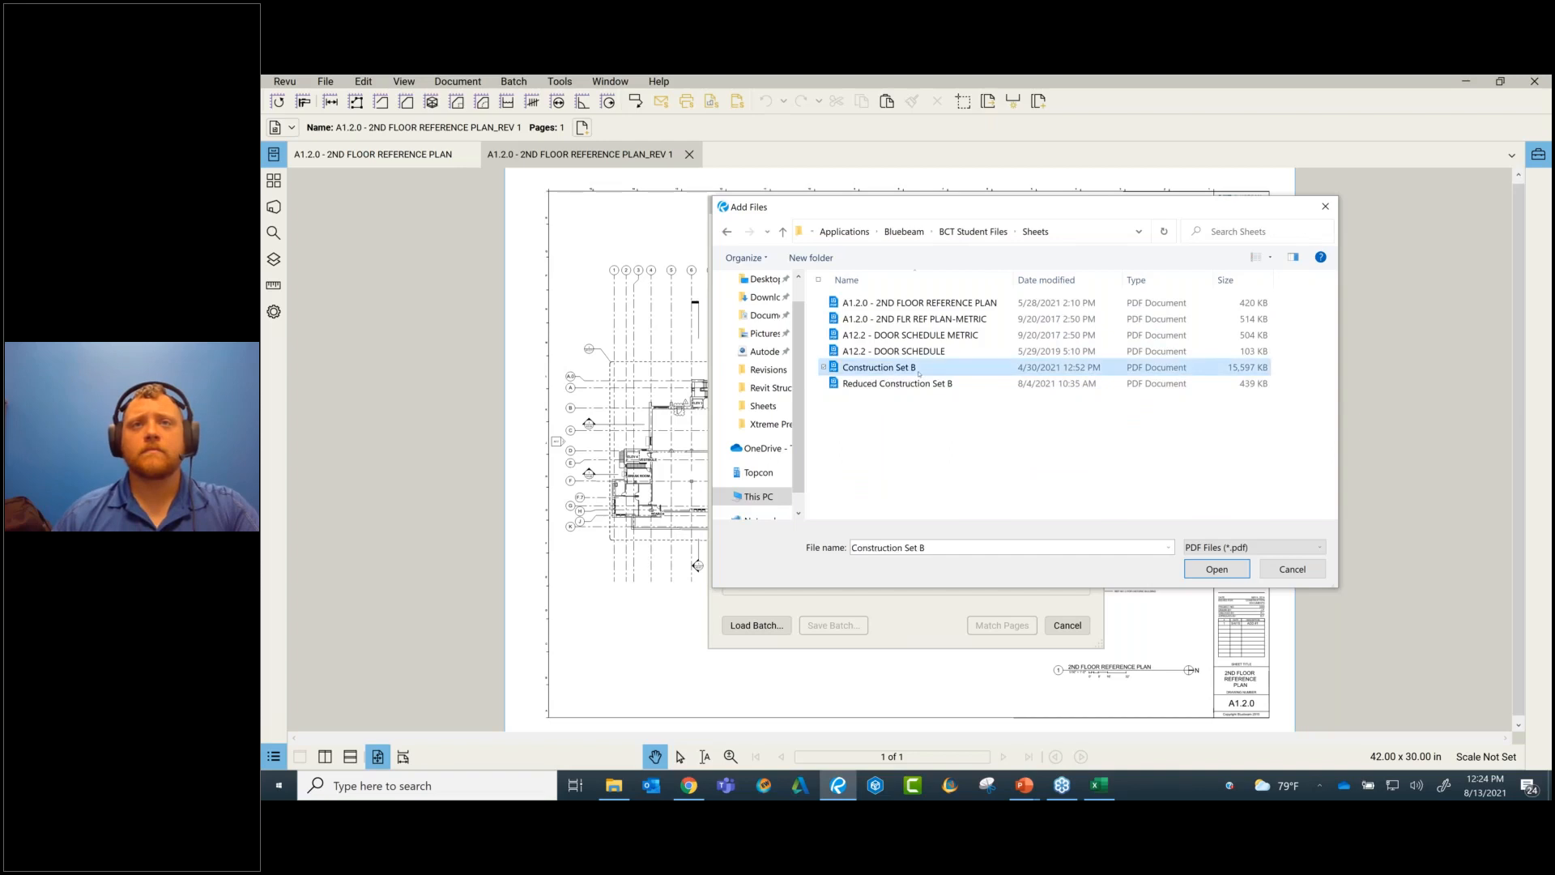
# - Add the A1.1.1, A1.1.2, A1.2.1 and A1.2.2 REV 1 sheets from the Module 5 Revisions folder as revised files
pyautogui.click(772, 525)
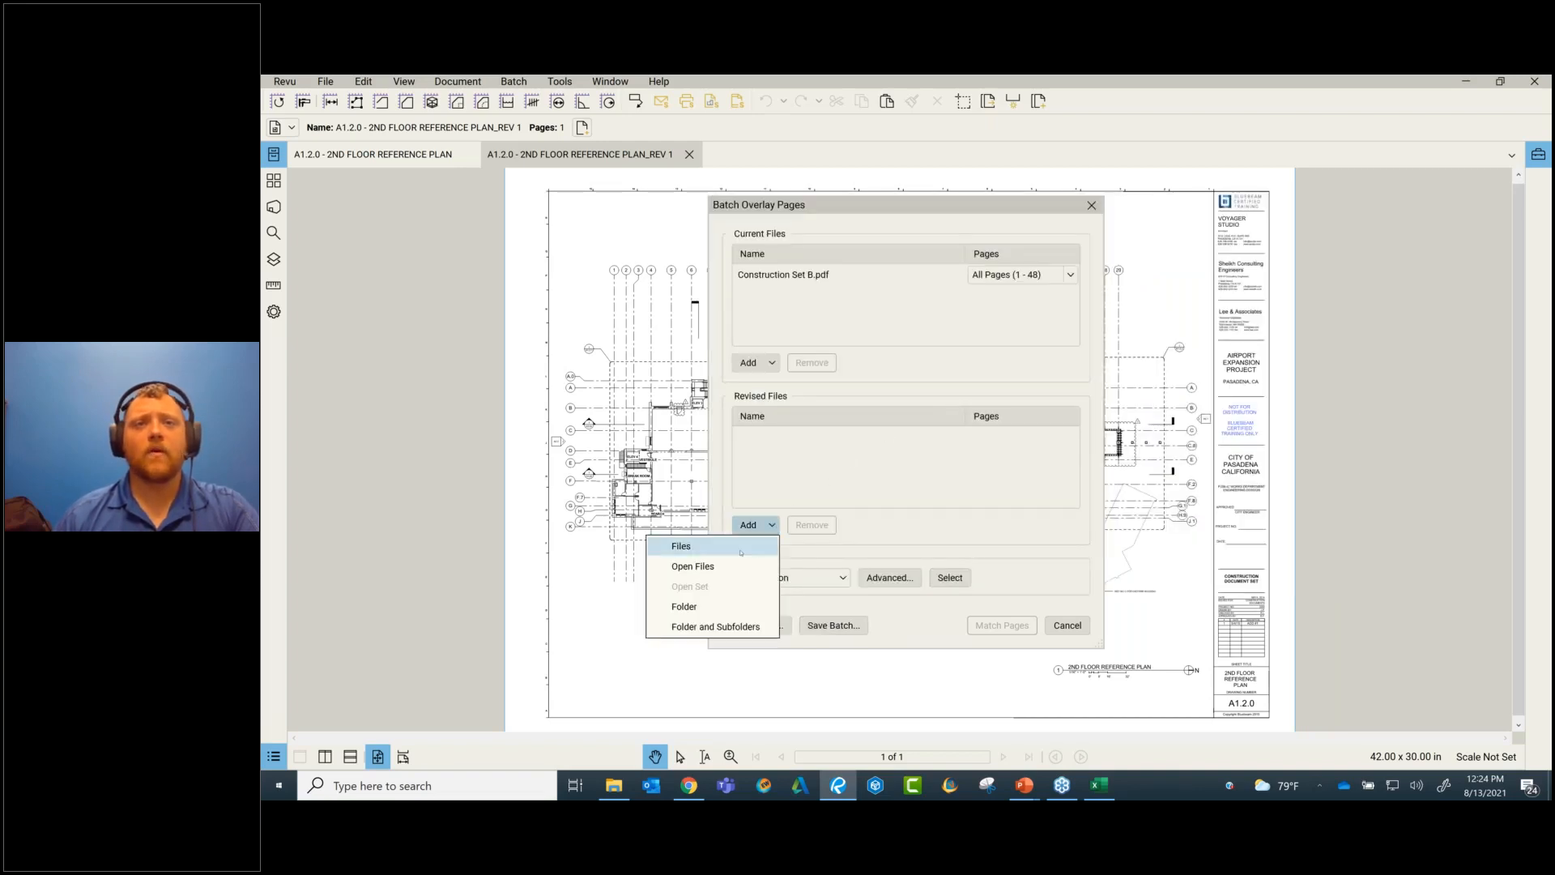
pyautogui.click(740, 546)
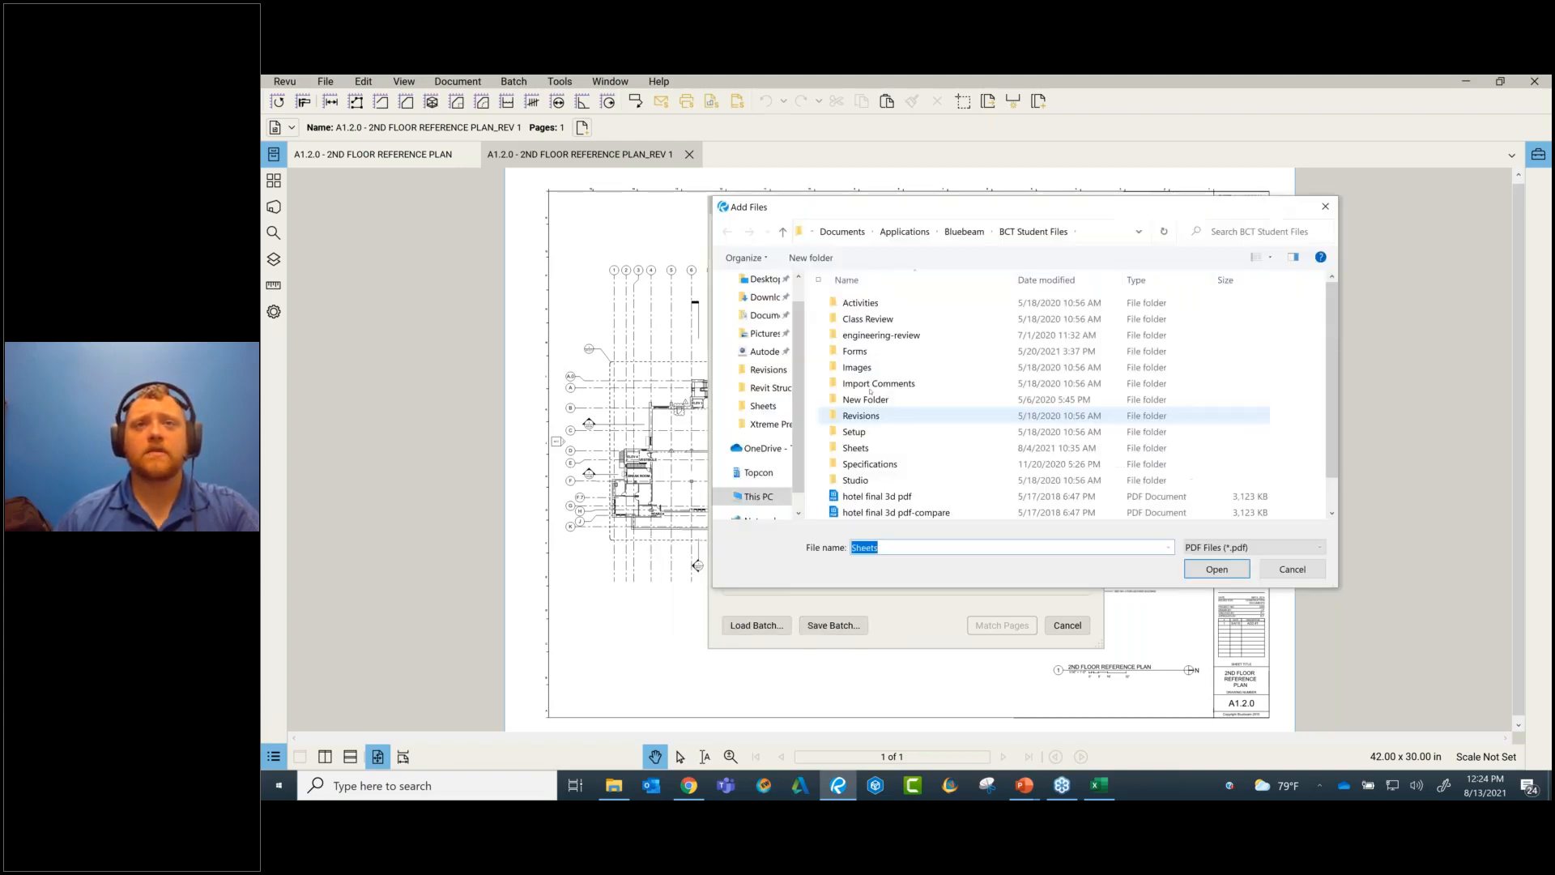
pyautogui.doubleClick(901, 320)
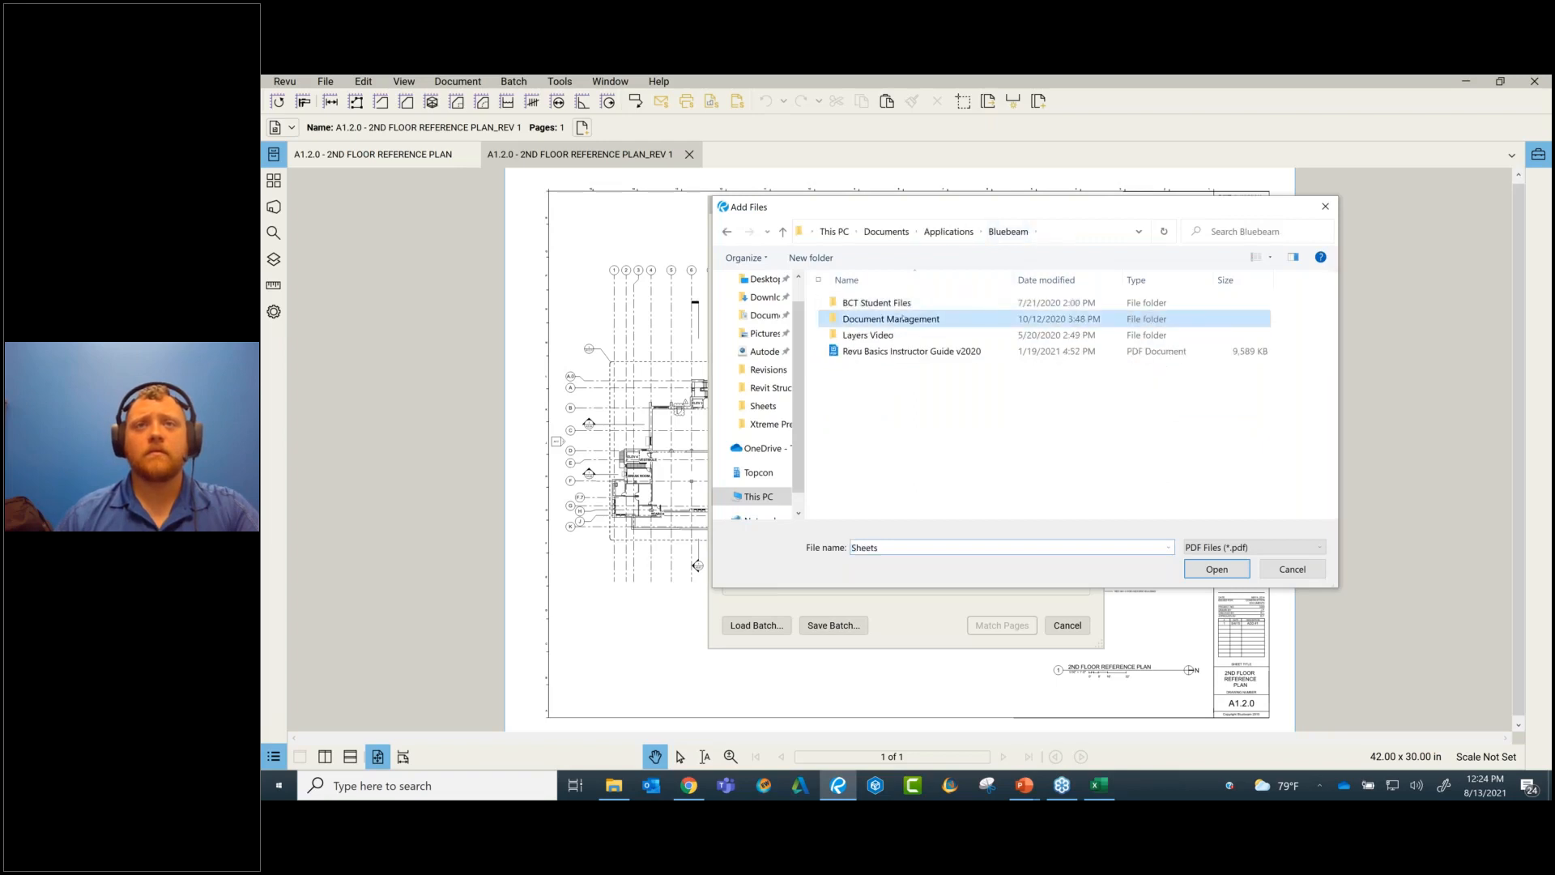
pyautogui.doubleClick(900, 306)
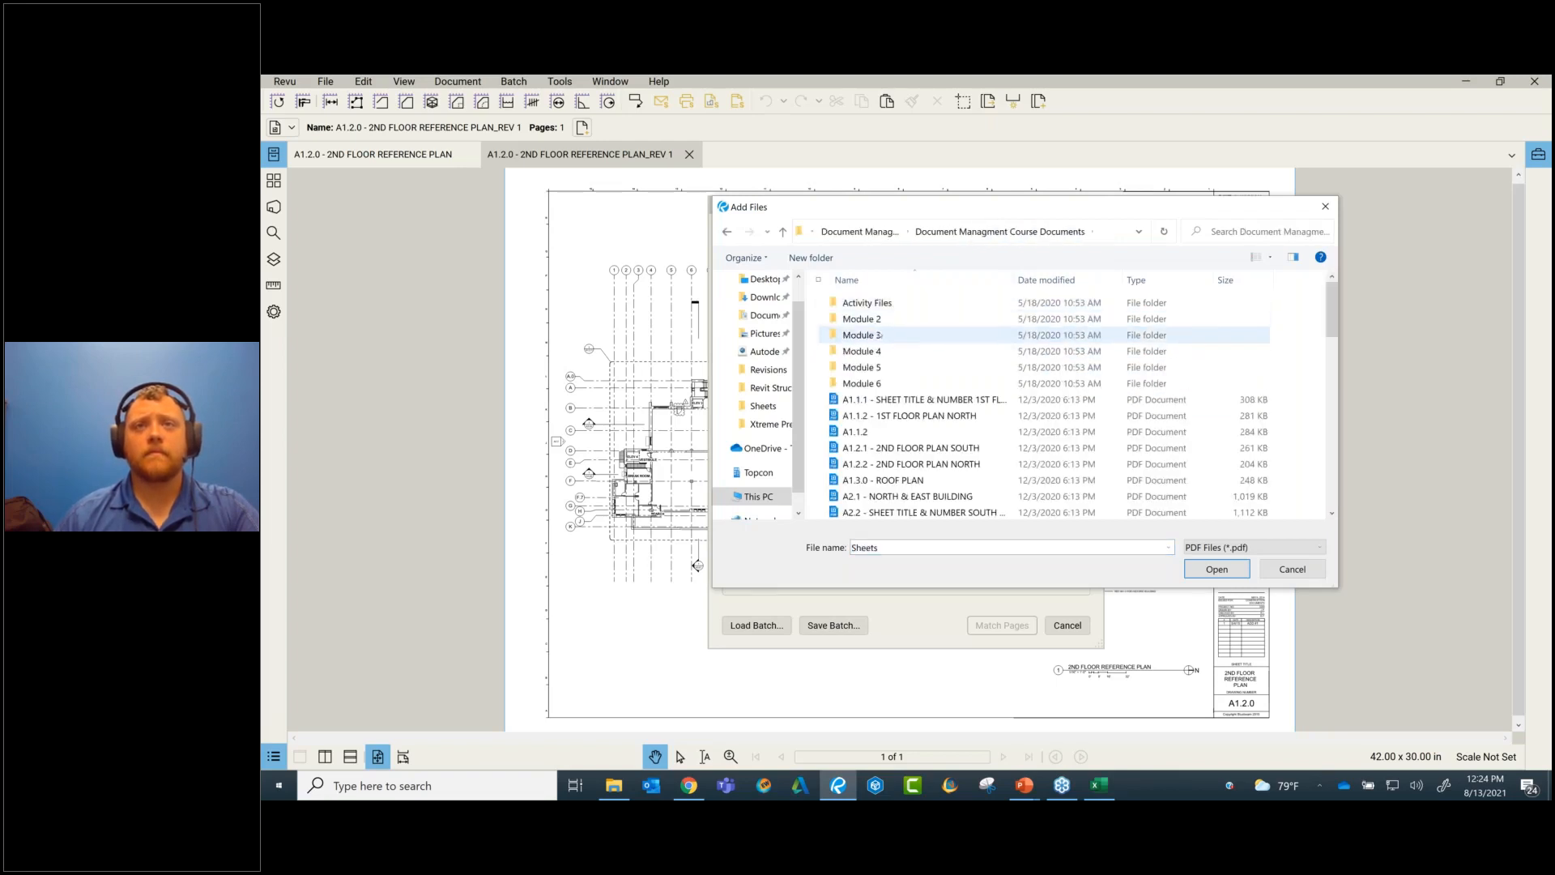
pyautogui.doubleClick(860, 367)
pyautogui.doubleClick(860, 318)
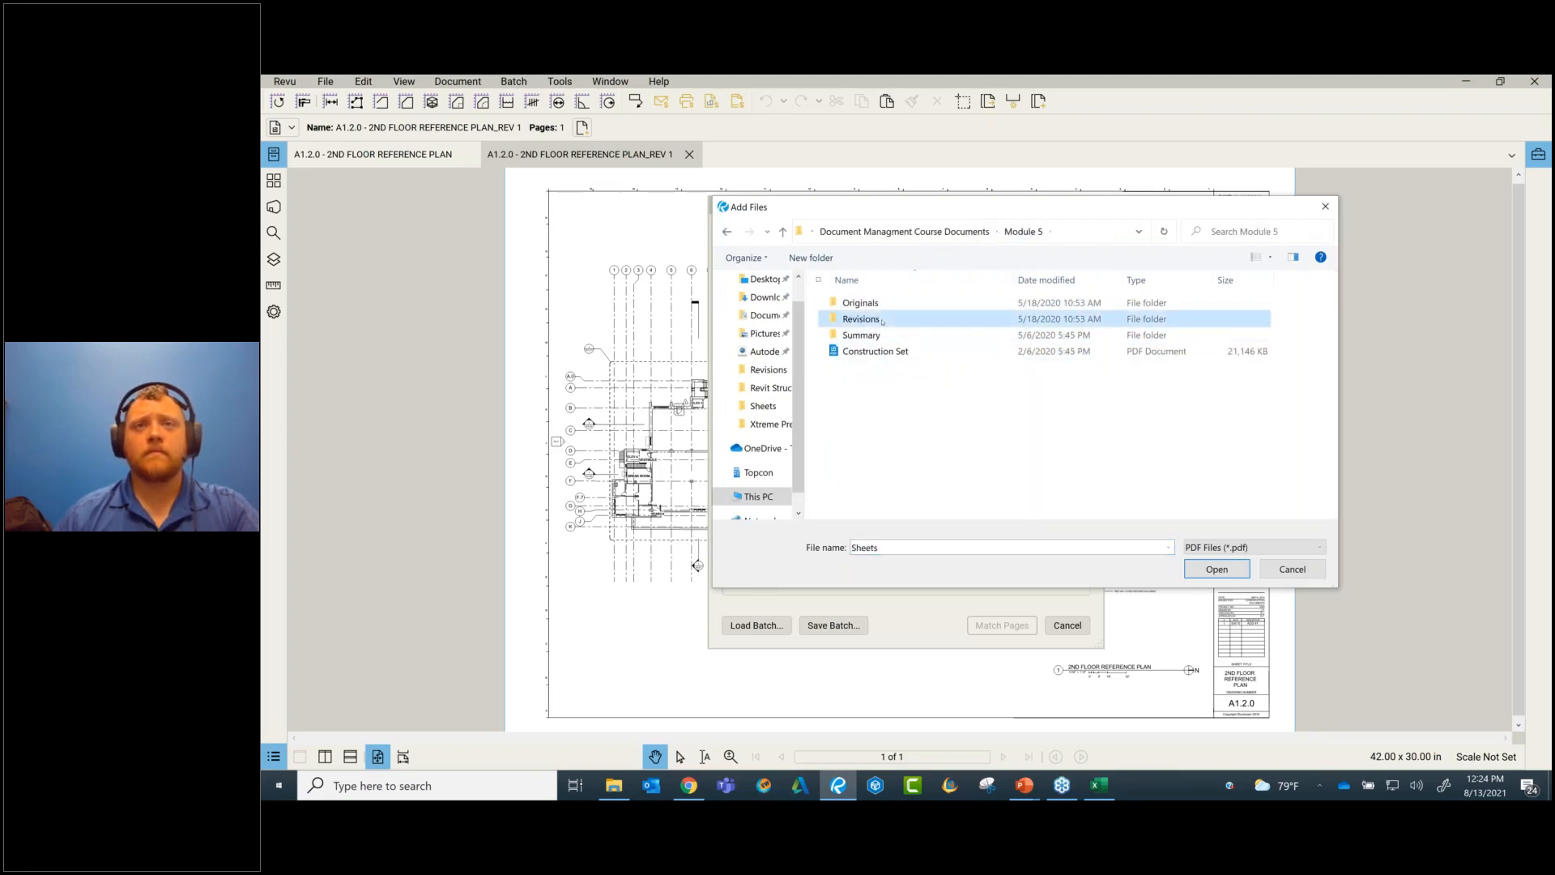
pyautogui.moveTo(891, 380); pyautogui.dragTo(852, 291)
pyautogui.click(1213, 569)
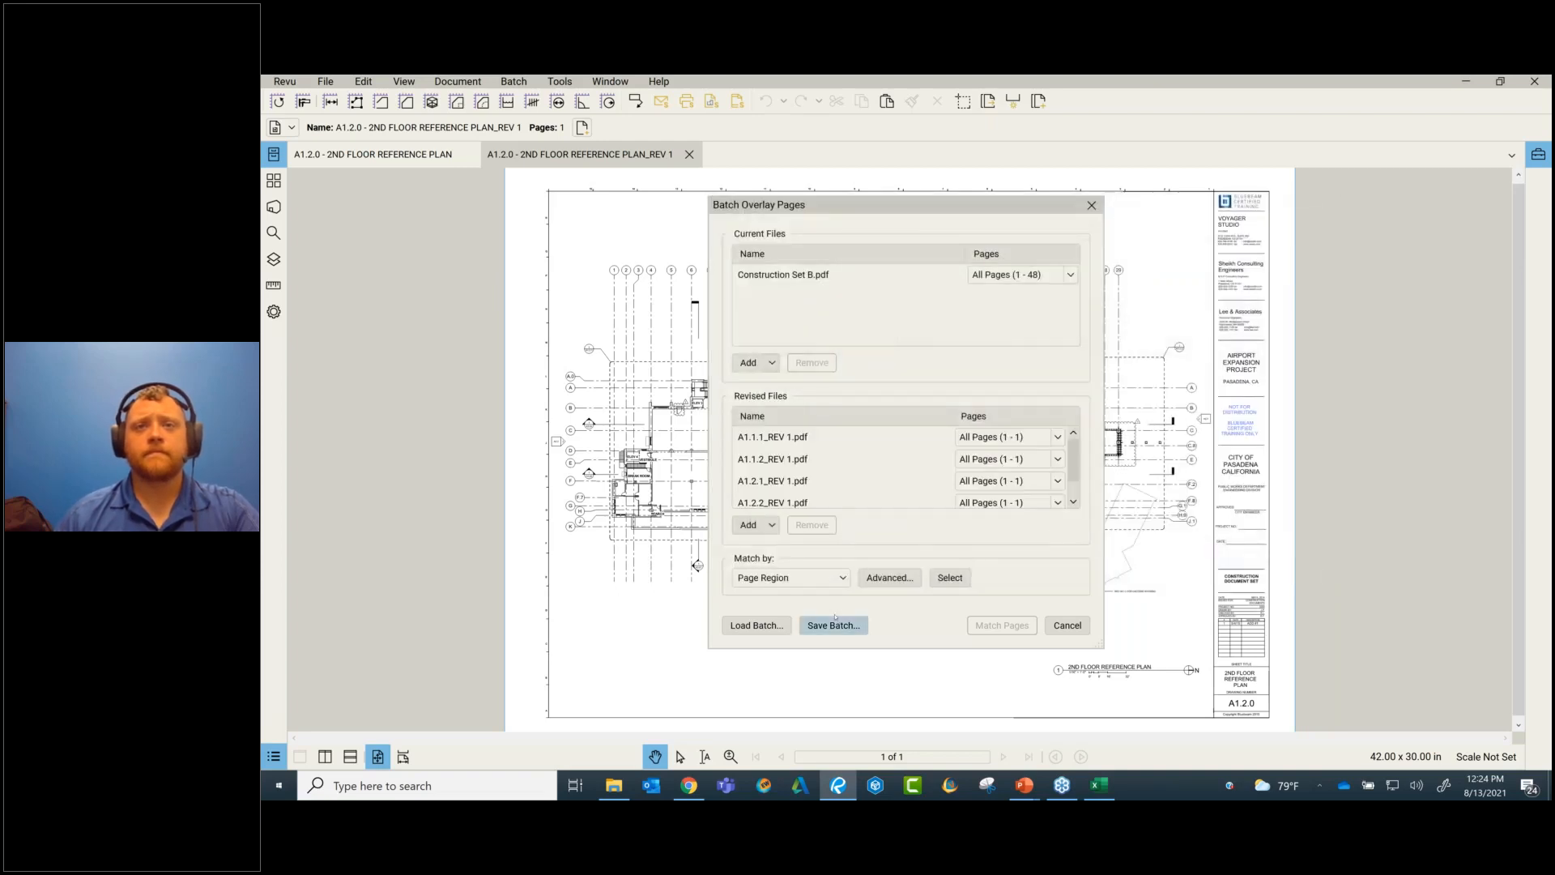
# - Define the page region around the drawing number in the title block and match the current and revised pages by it
pyautogui.click(967, 586)
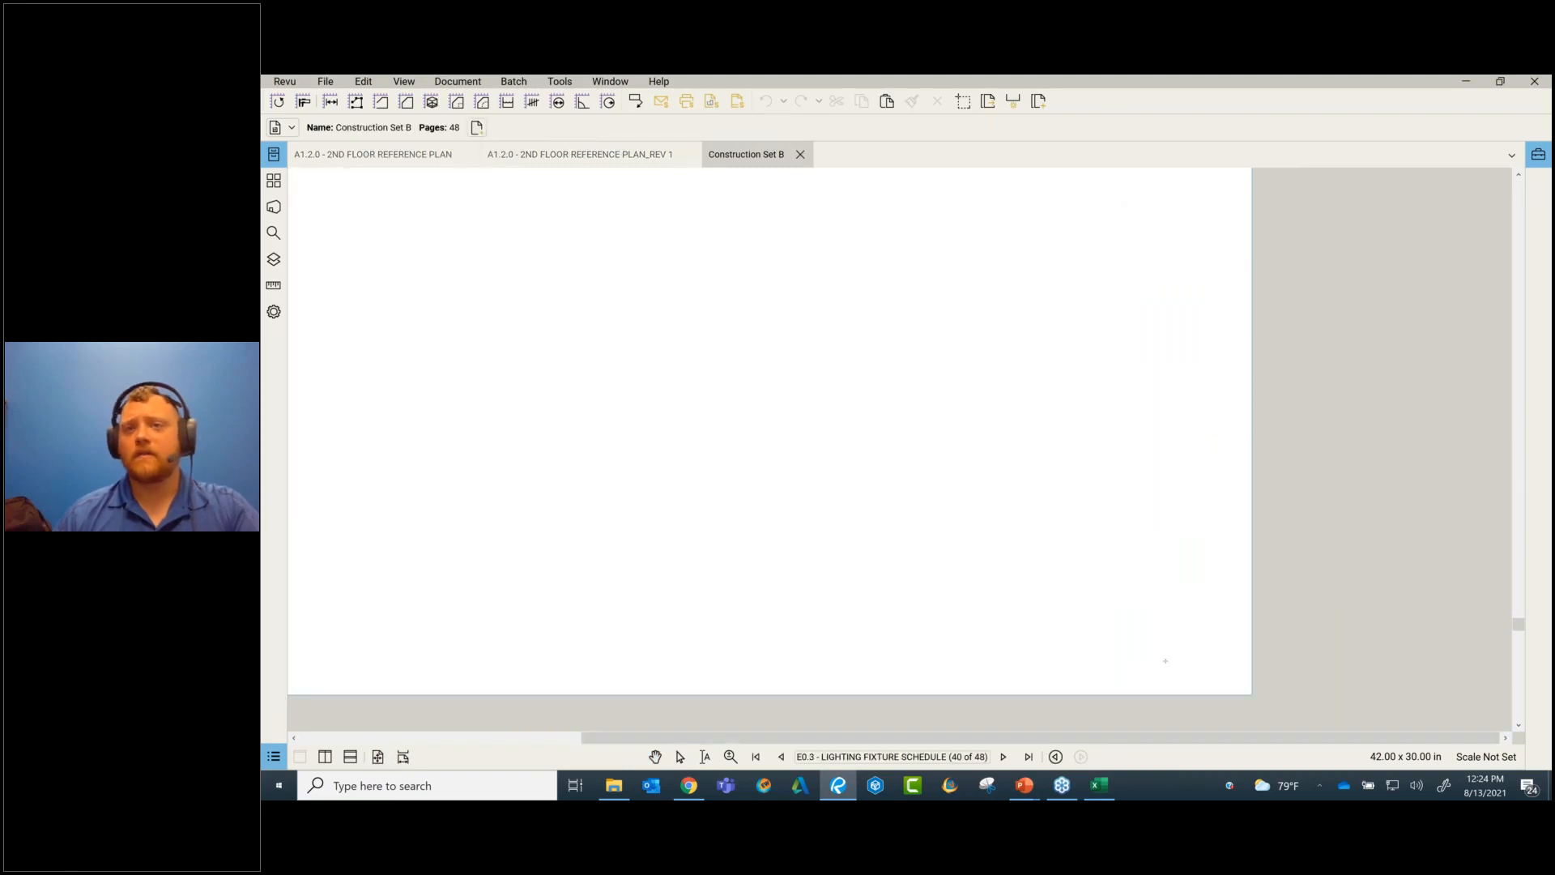
pyautogui.moveTo(1088, 618); pyautogui.dragTo(1222, 657)
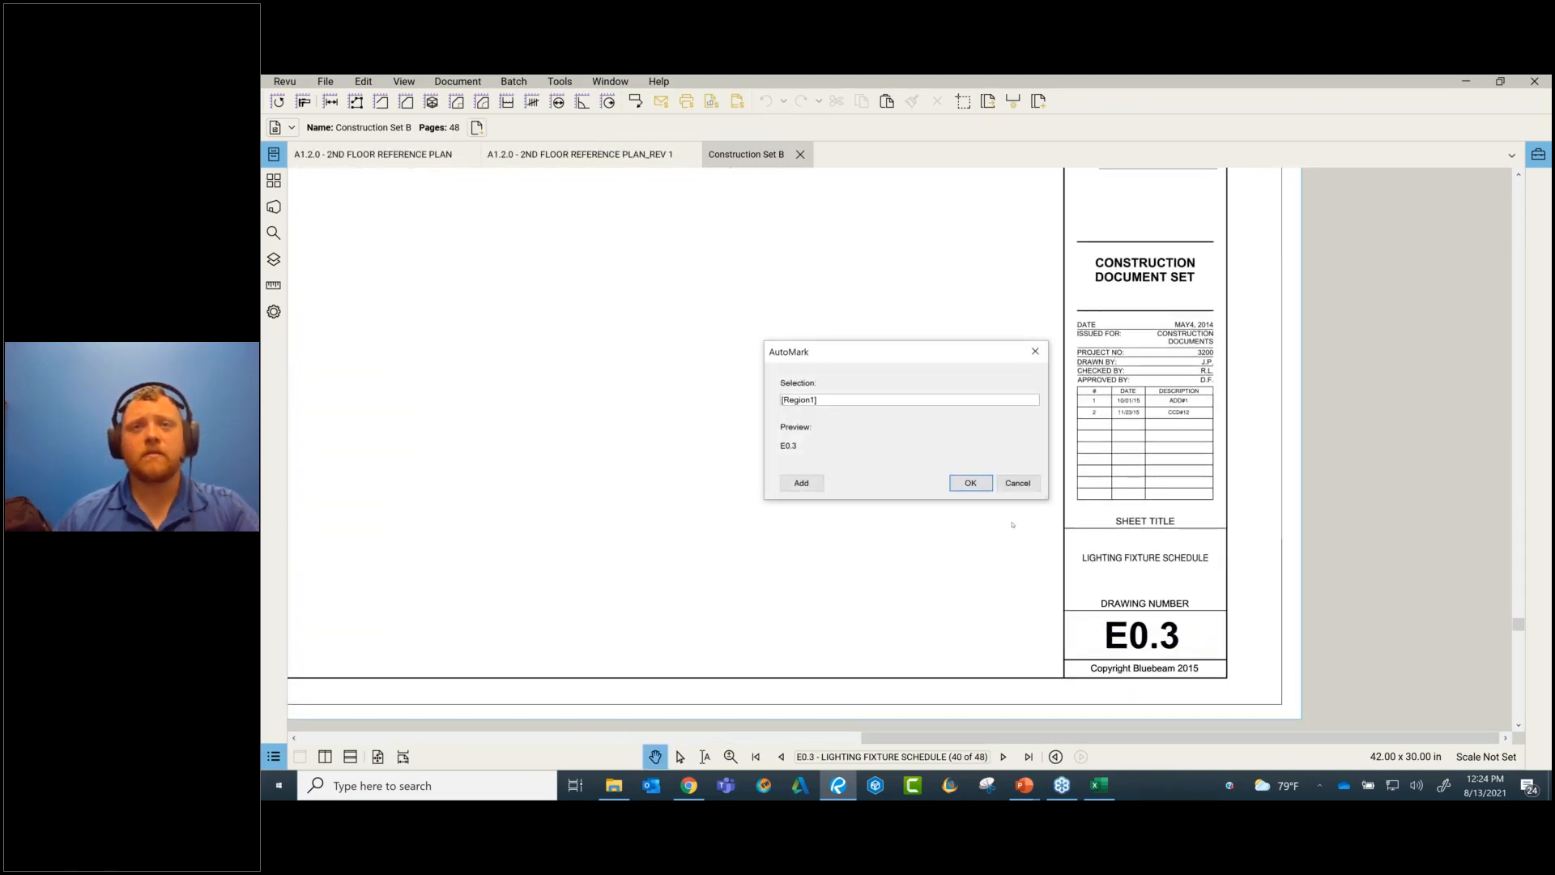
pyautogui.click(989, 487)
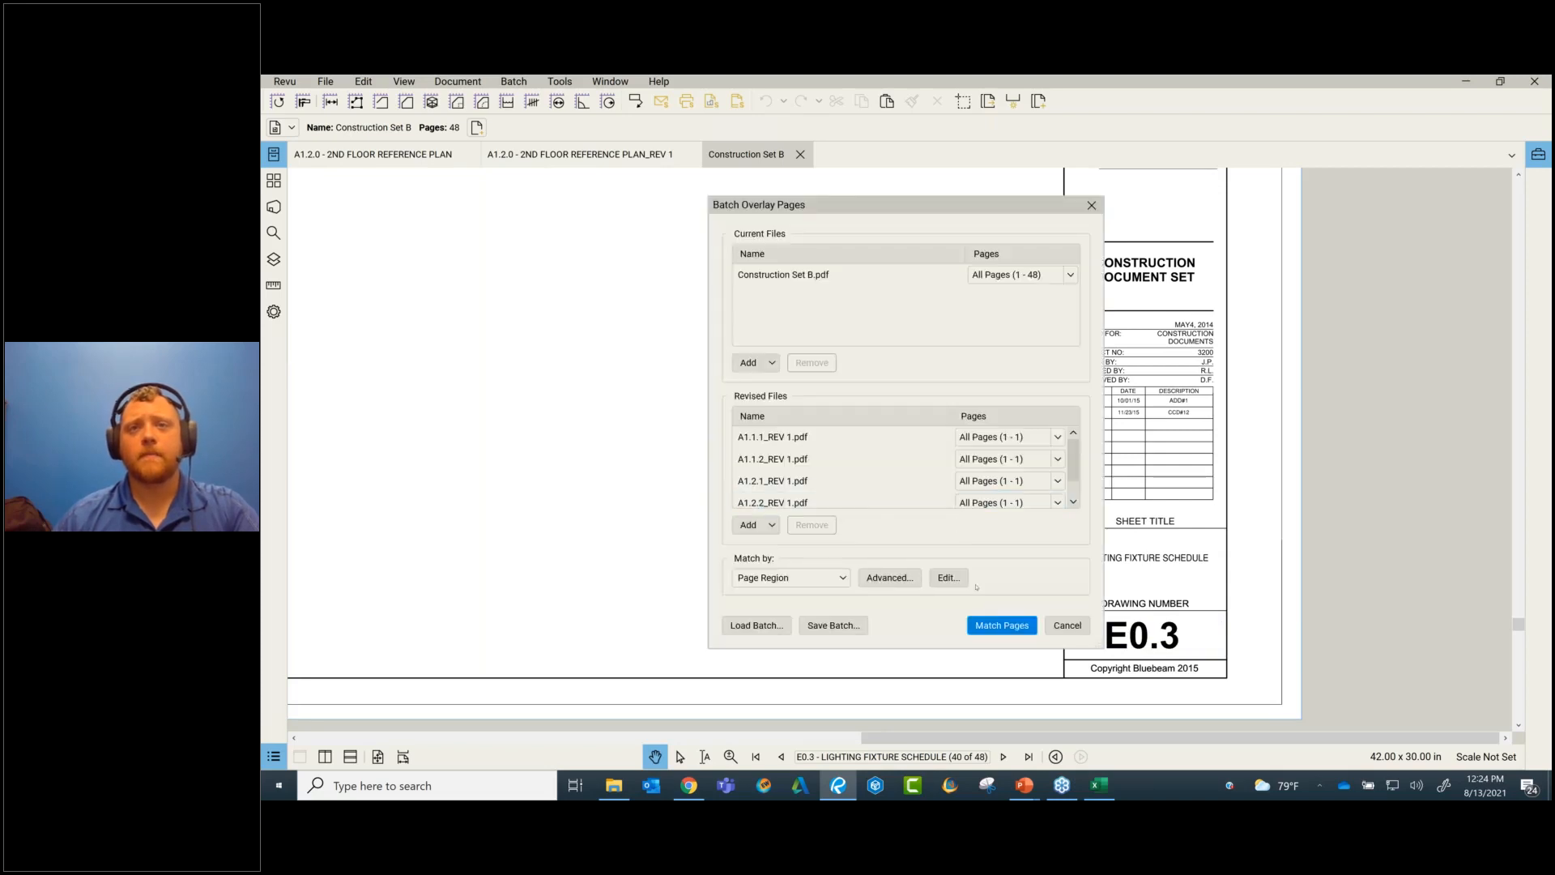
pyautogui.click(1002, 625)
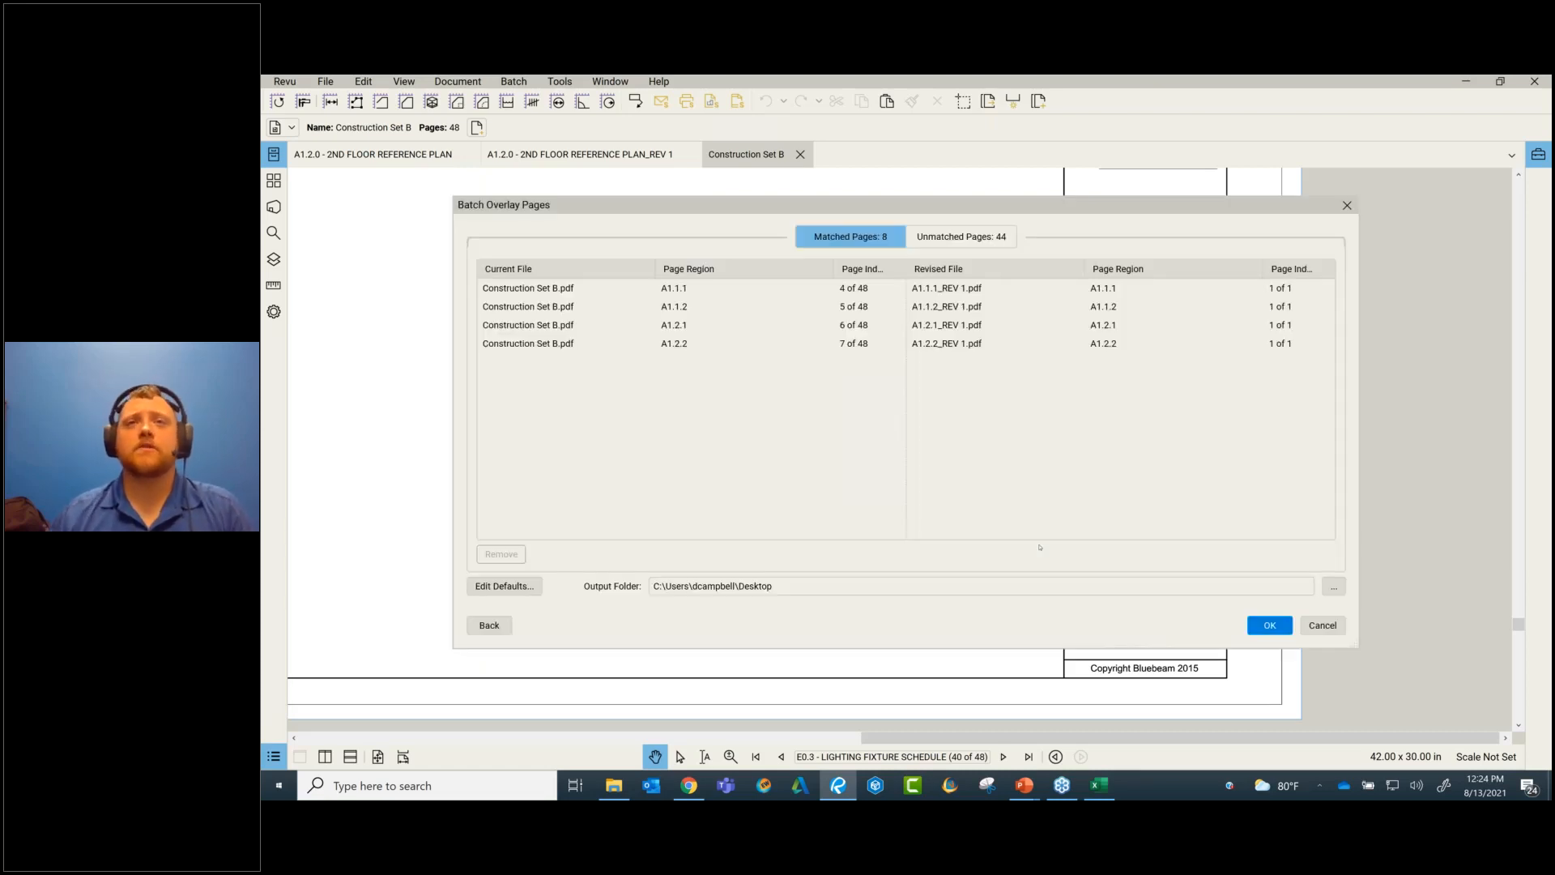
# - Run the batch overlay on the matched pages and create a detailed PDF report in the Desktop folder
pyautogui.click(1252, 627)
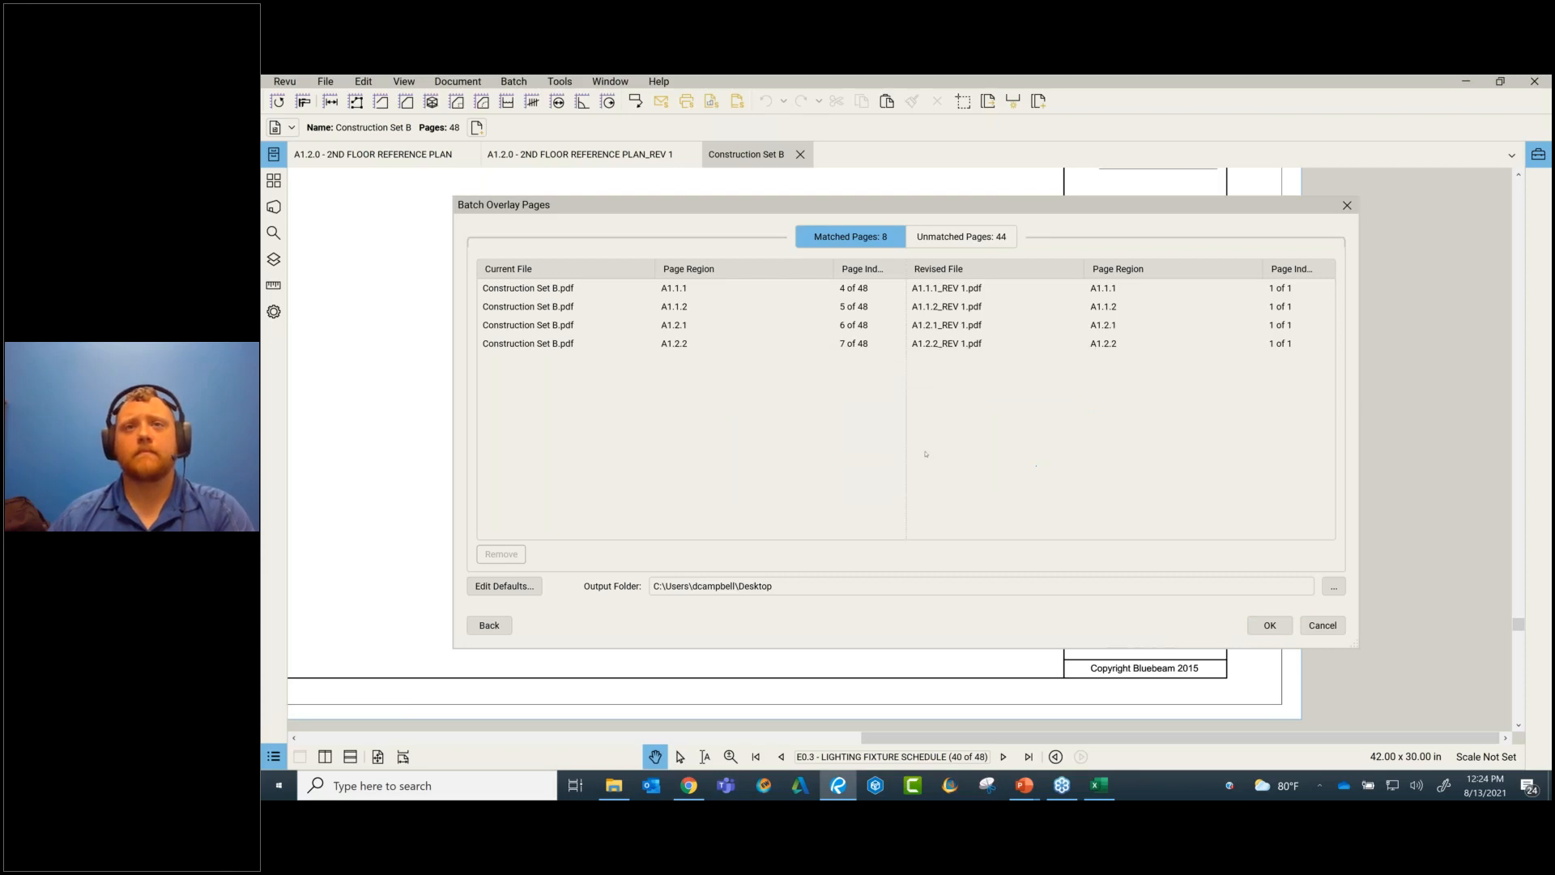
pyautogui.click(885, 435)
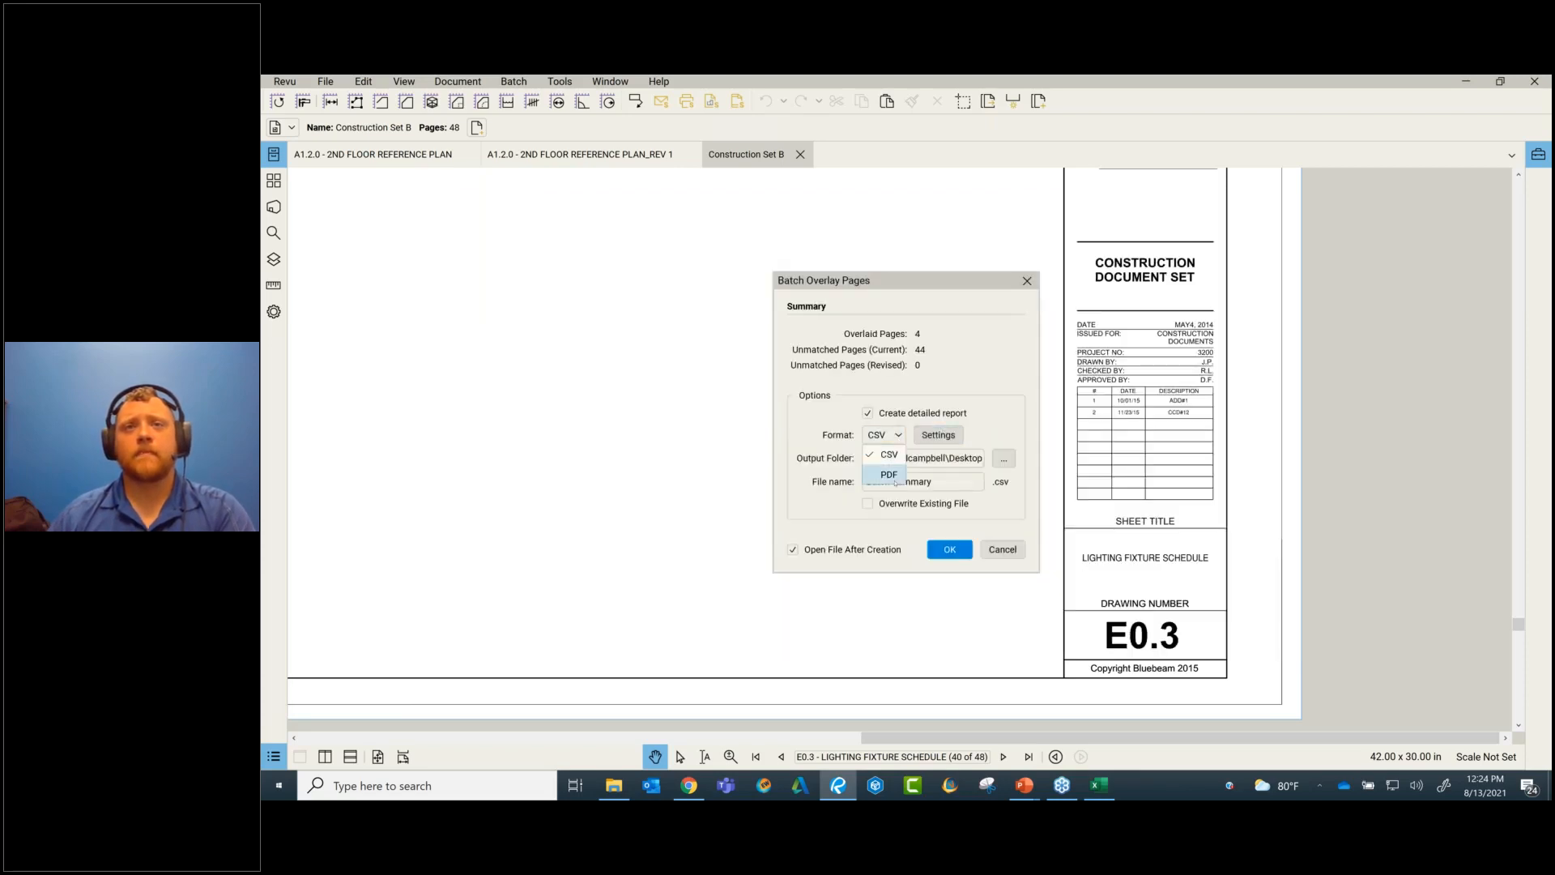
pyautogui.click(889, 475)
pyautogui.click(950, 549)
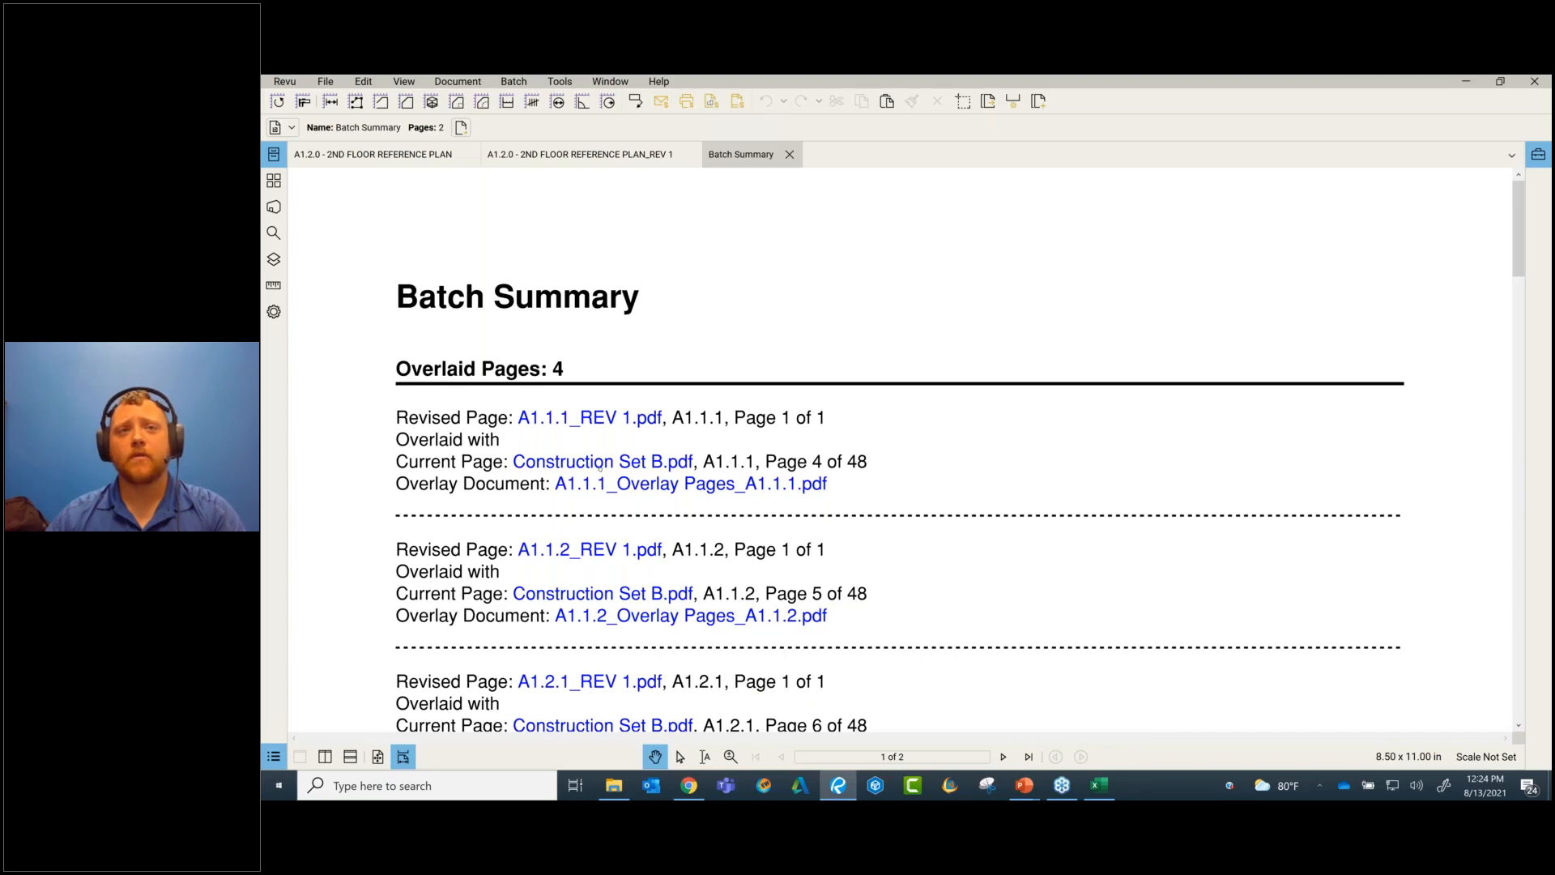
# - Open the A1.1.1 overlay document from its link in the Batch Summary, examine the colored plan differences and return to the report
pyautogui.click(624, 483)
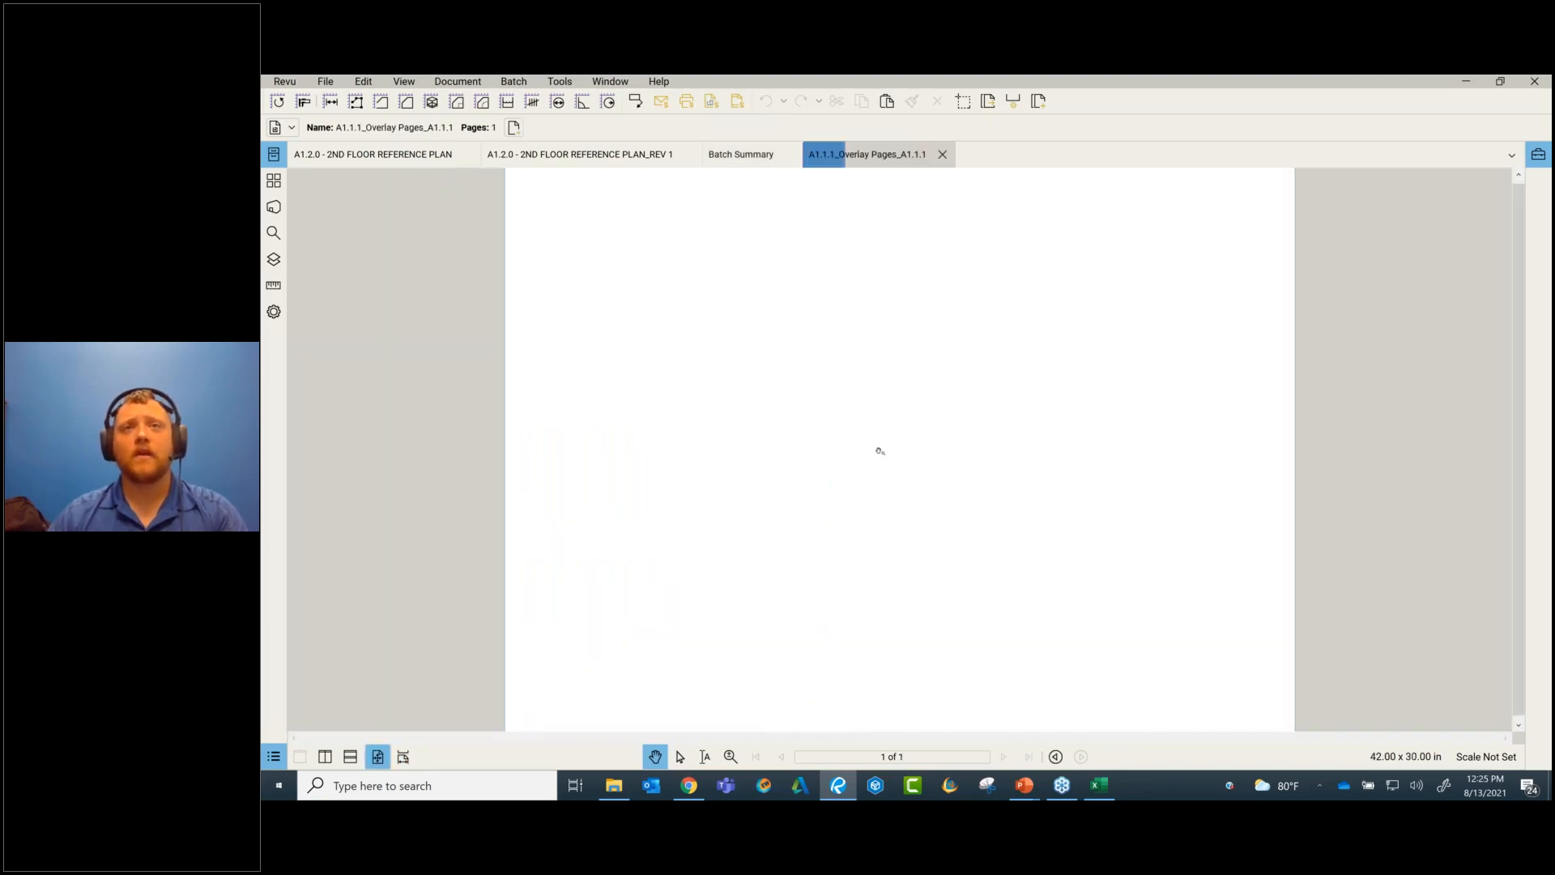
pyautogui.scroll(5, 943, 467)
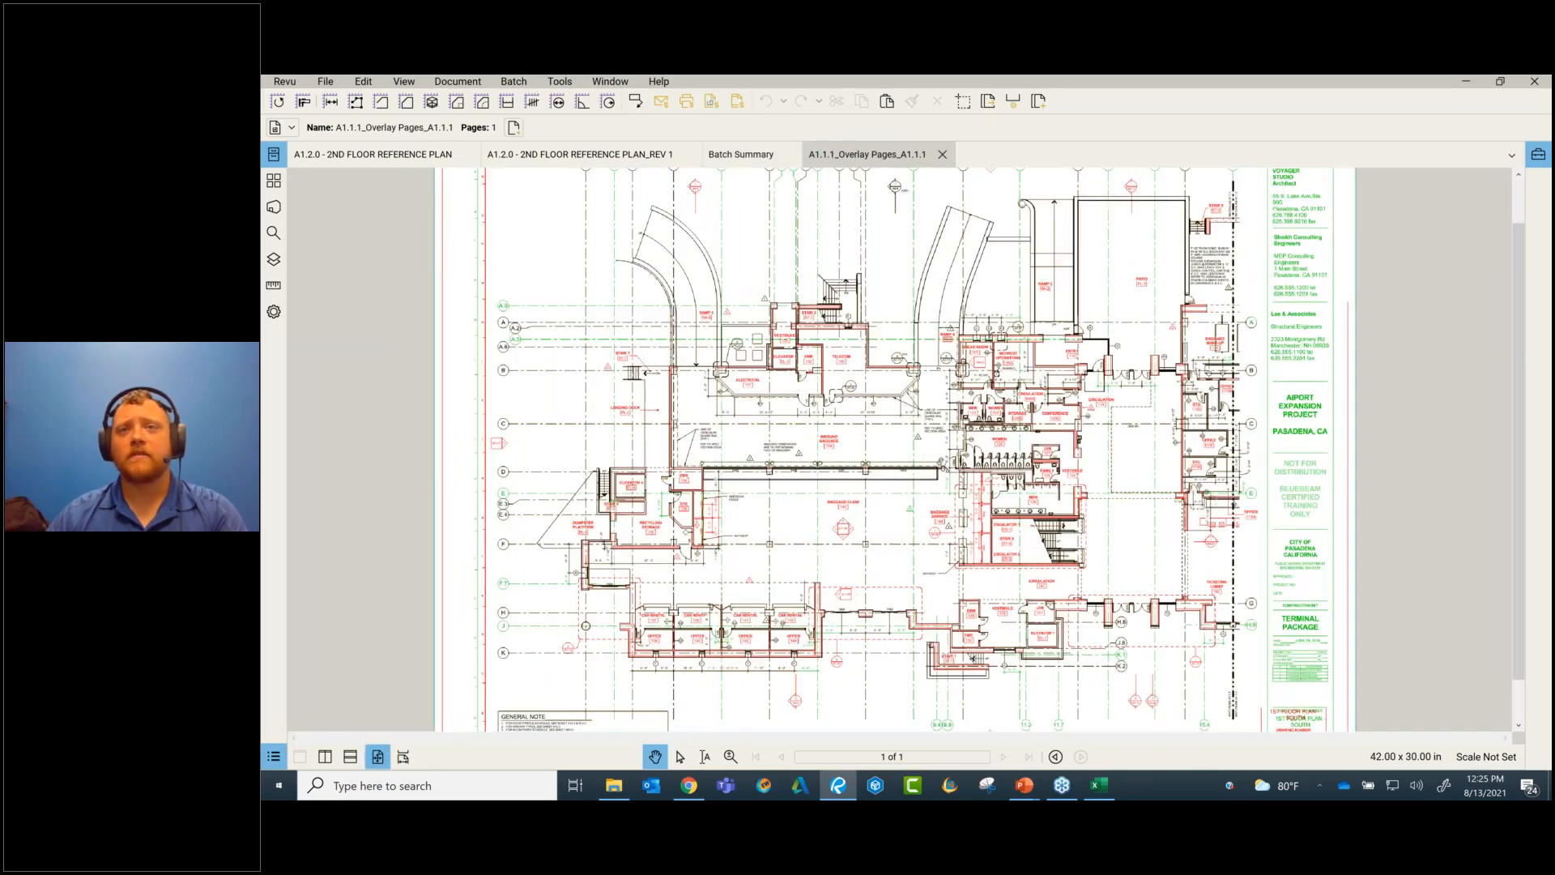
pyautogui.moveTo(1497, 322); pyautogui.dragTo(1102, 369)
pyautogui.scroll(4, 1102, 368)
pyautogui.scroll(-5, 1102, 369)
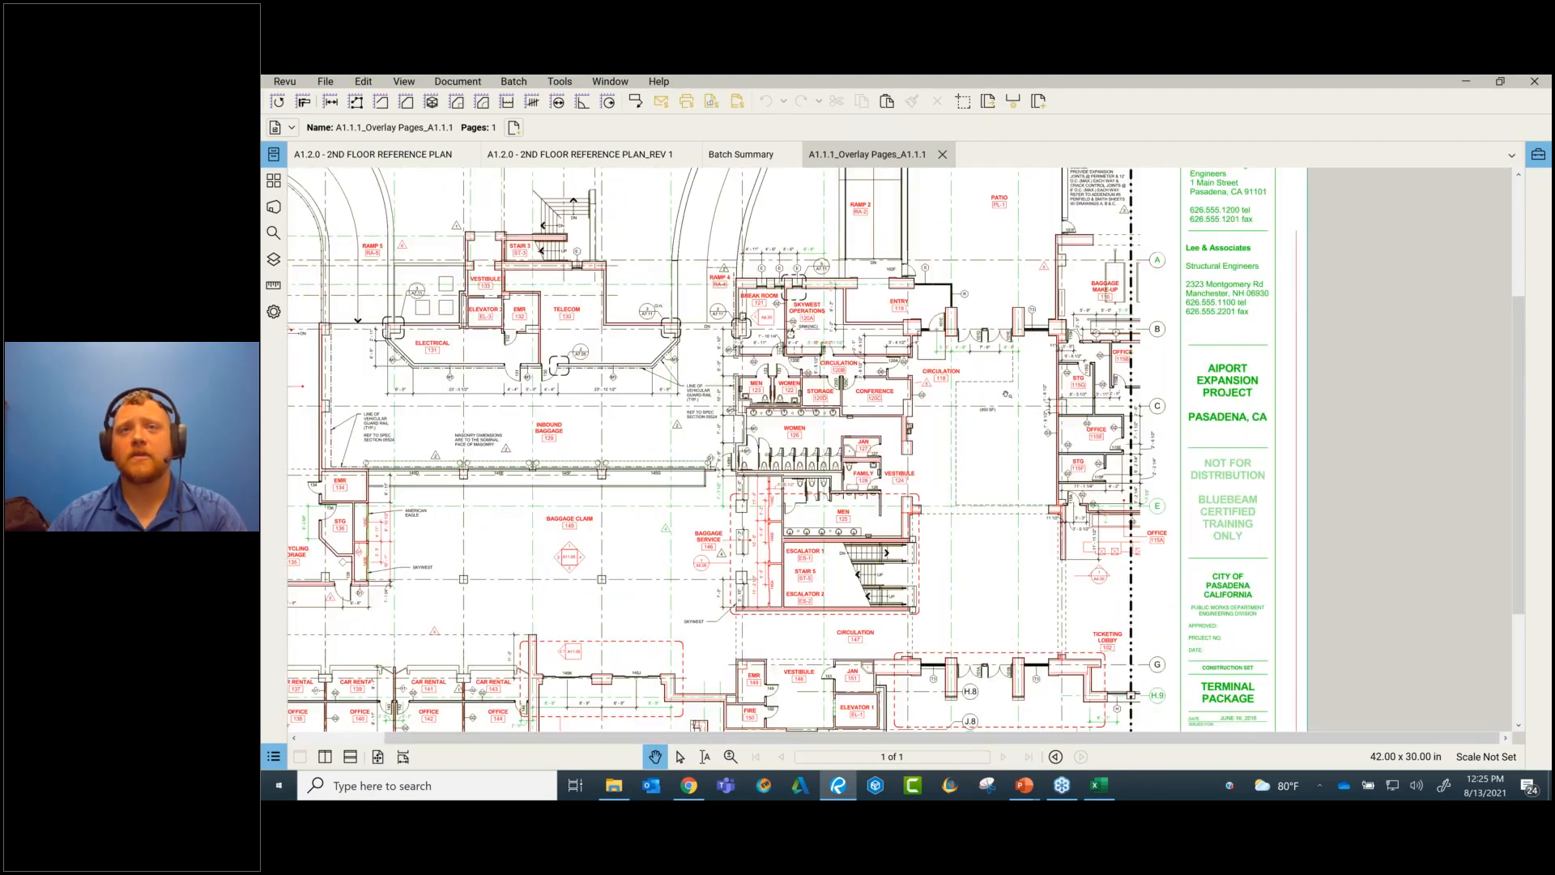
pyautogui.moveTo(1052, 415); pyautogui.dragTo(1361, 461)
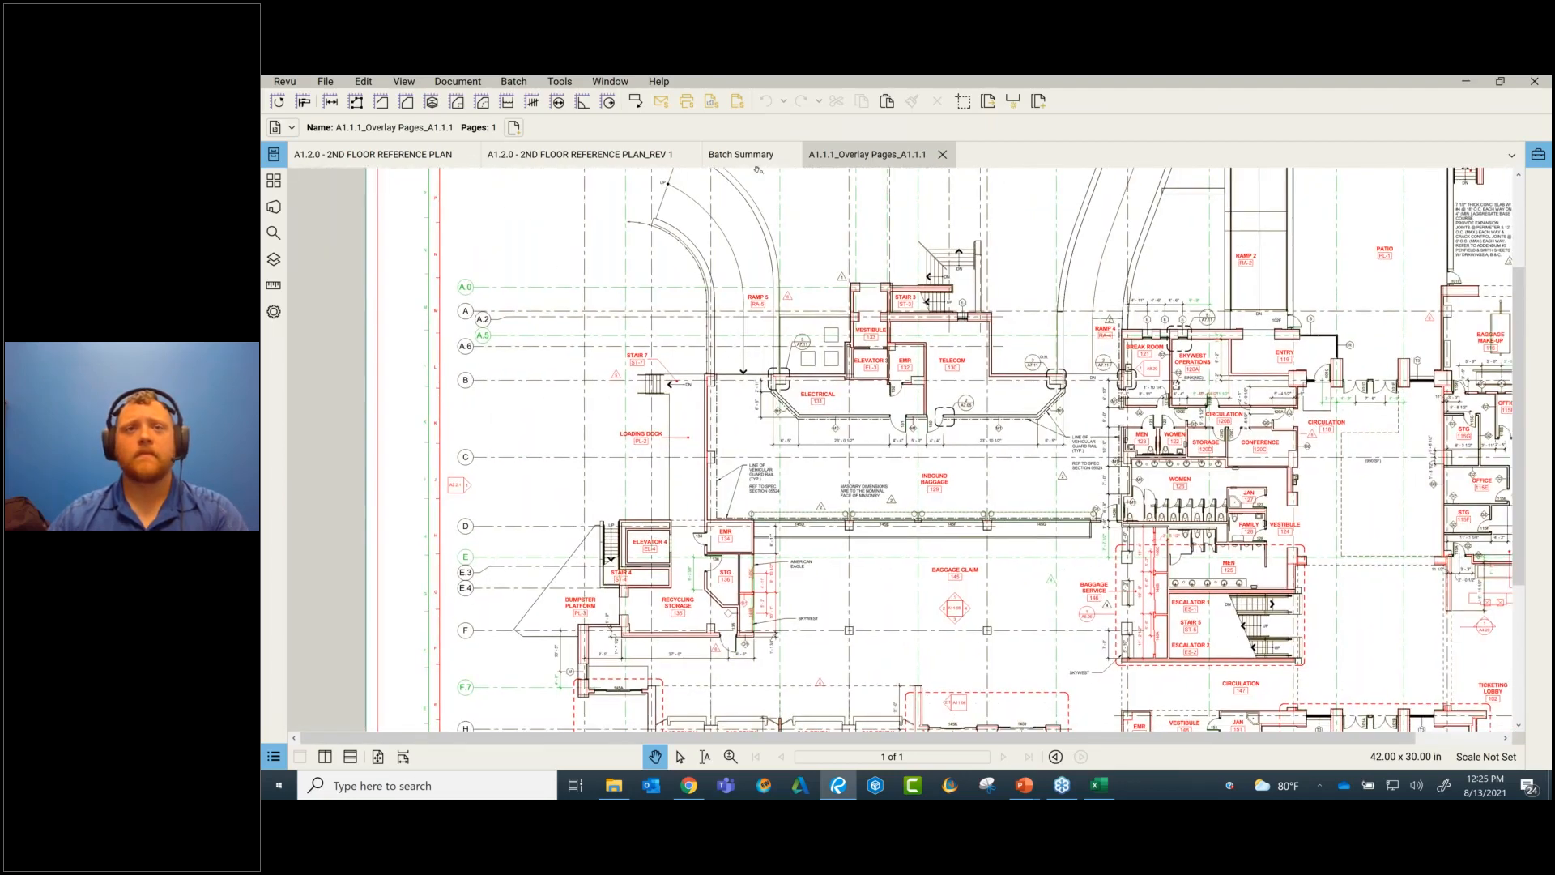
pyautogui.click(747, 154)
pyautogui.scroll(-5, 671, 469)
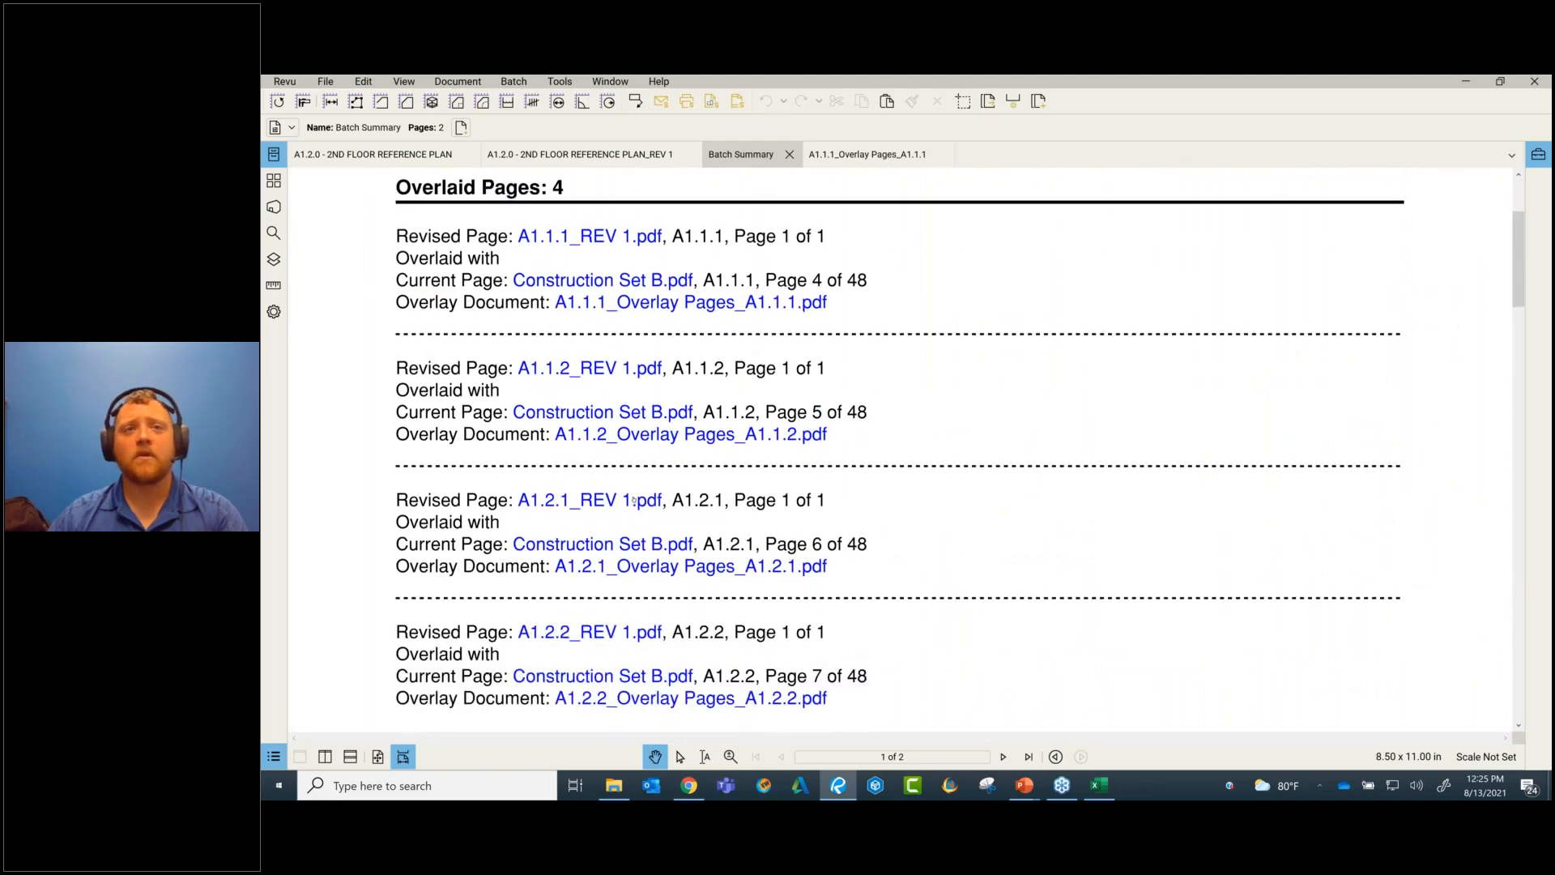
# - Open the revised A1.2.1_REV 1 sheet from its link in the Batch Summary, view the plan, check the A1.1.1 overlay and return to the report
pyautogui.click(590, 499)
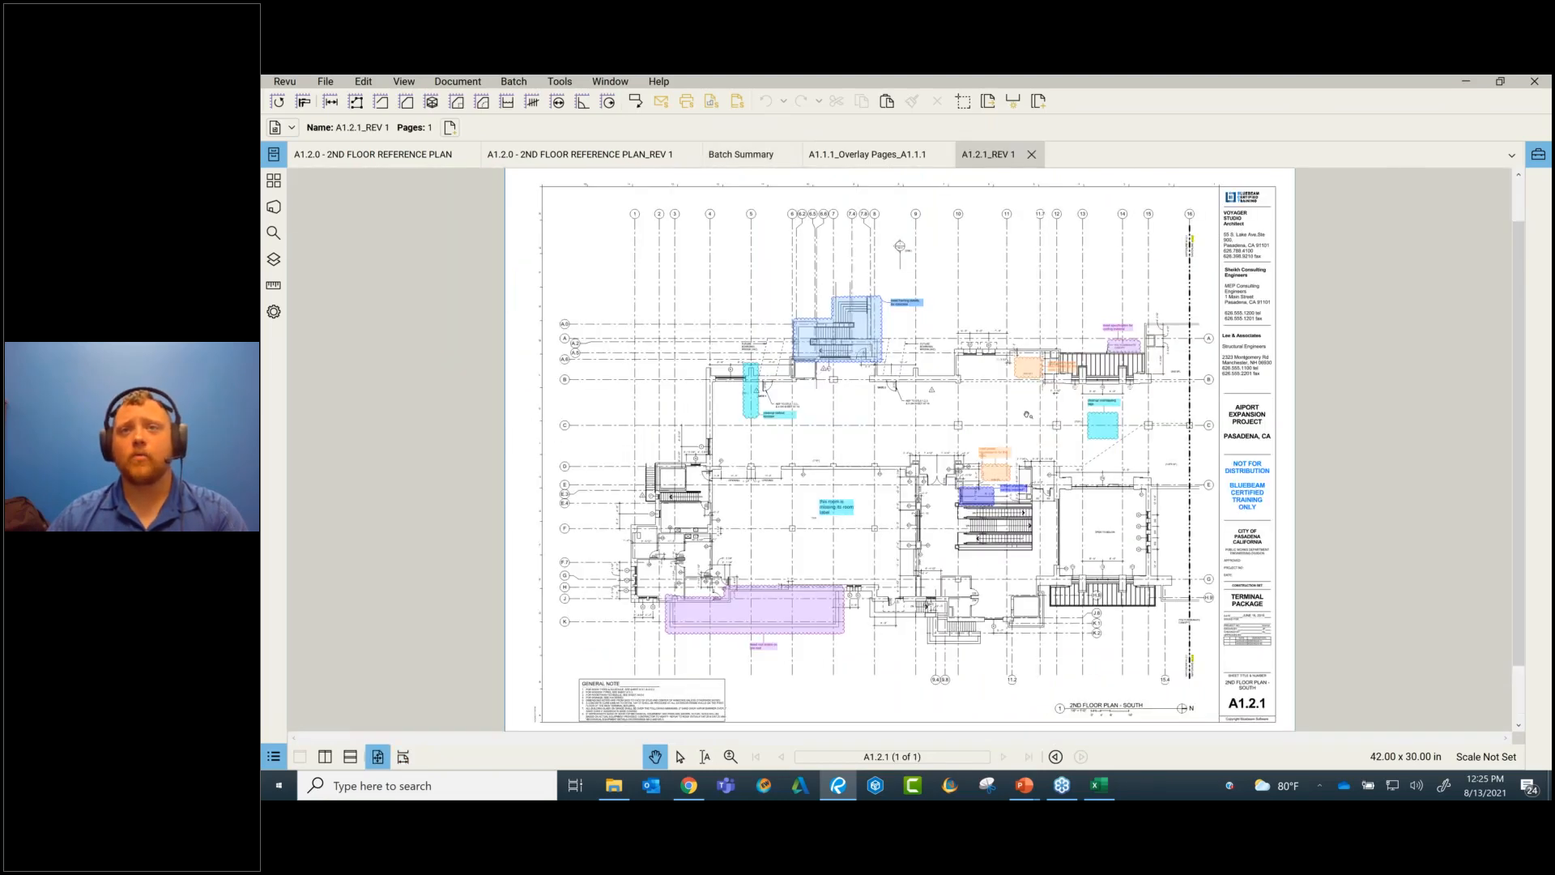
pyautogui.scroll(2, 1034, 426)
pyautogui.scroll(-2, 1034, 426)
pyautogui.click(866, 155)
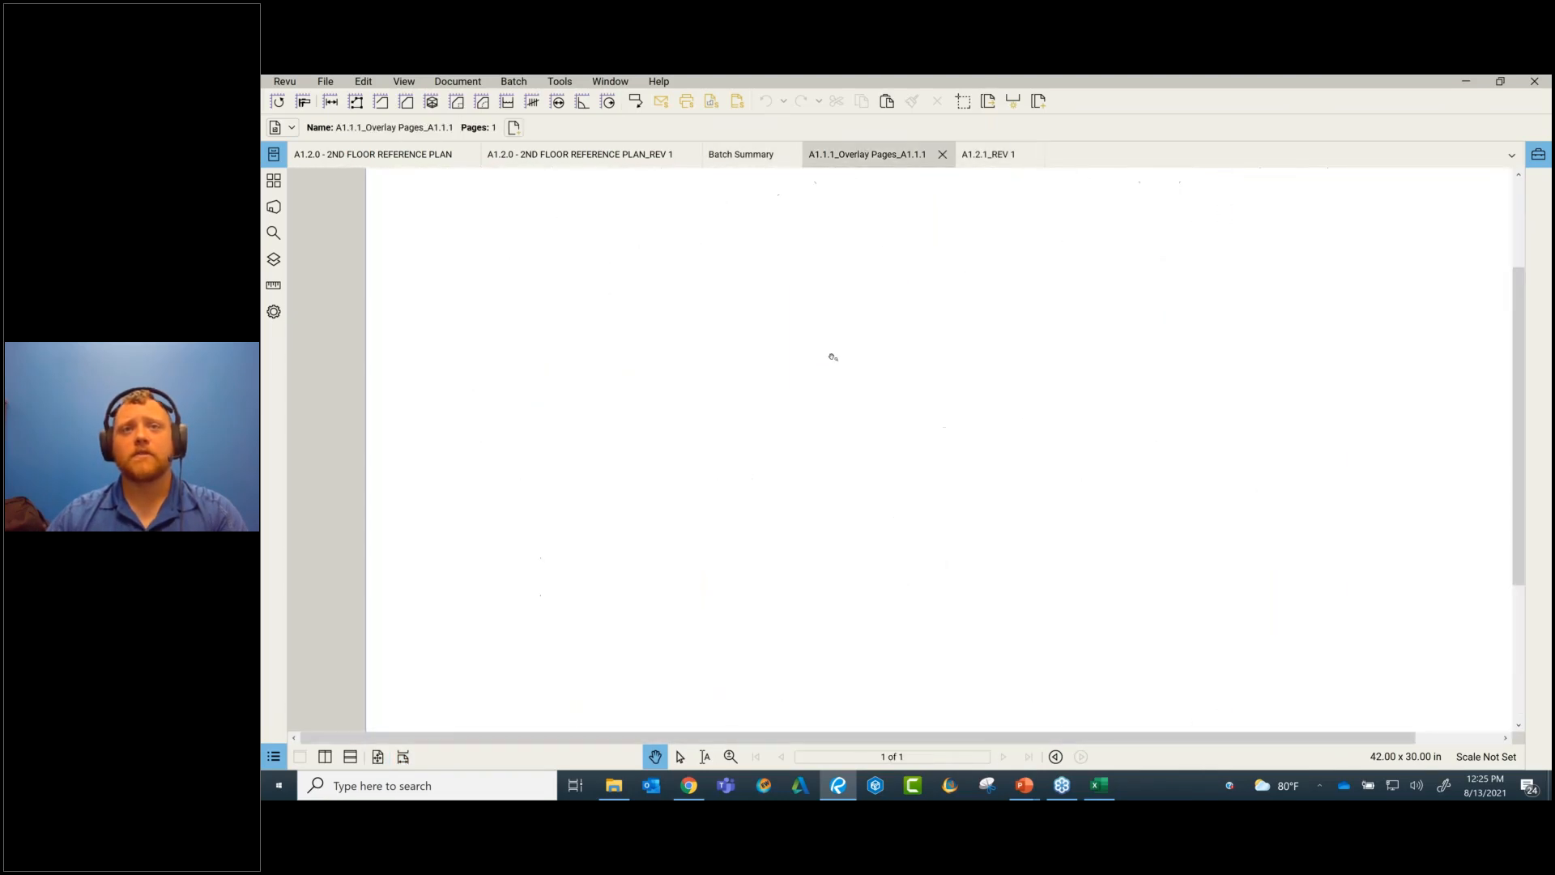
pyautogui.click(745, 155)
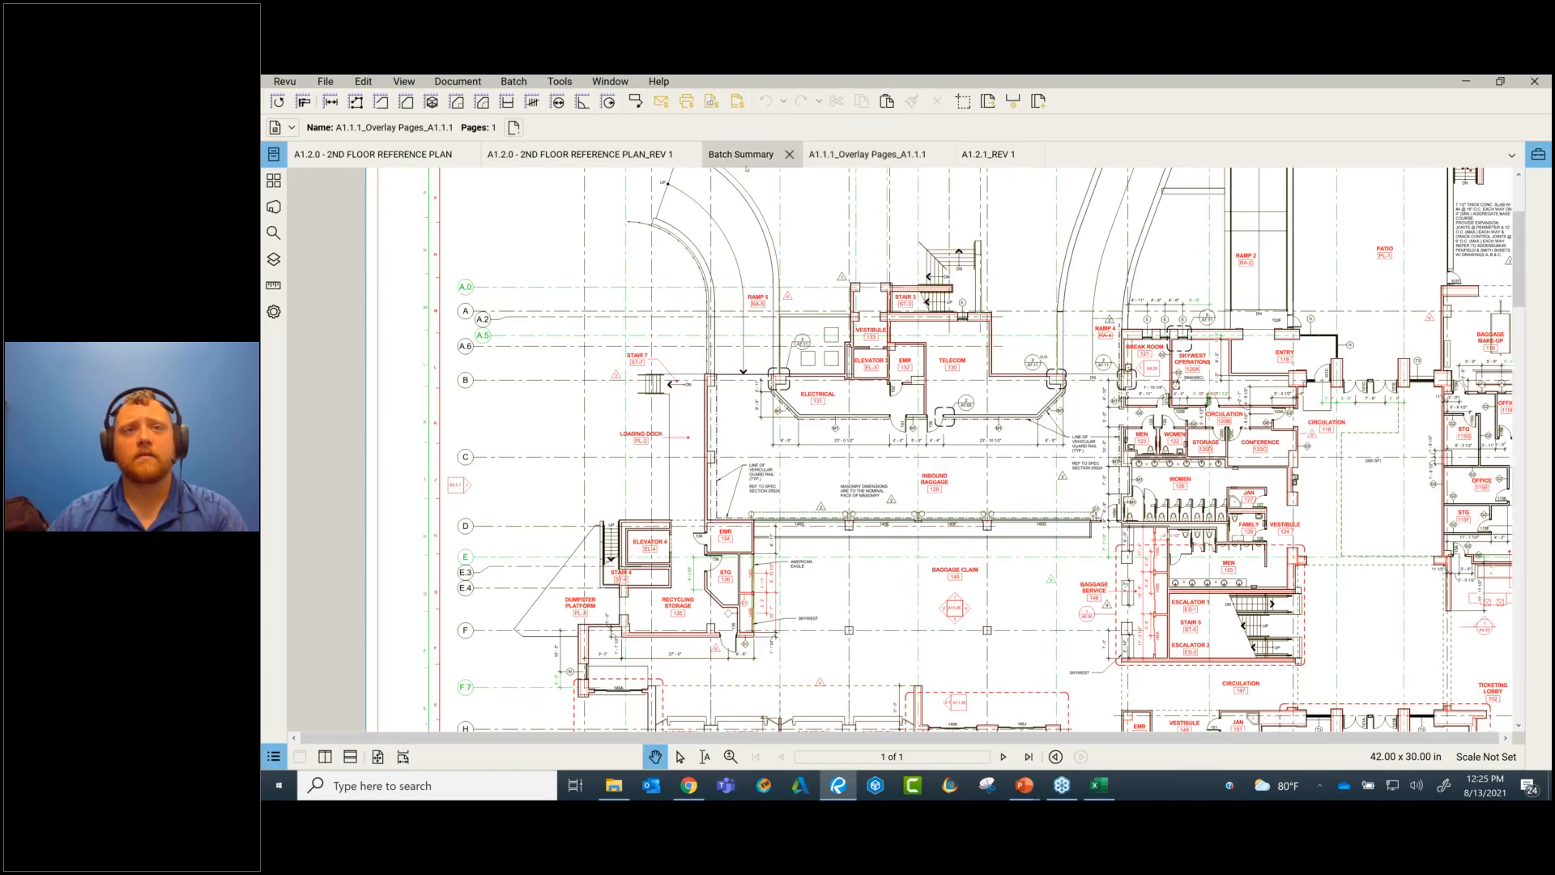
# - Open the A1.1.2 overlay document from its link in the Batch Summary and examine the colored differences in the floor plan
pyautogui.click(691, 434)
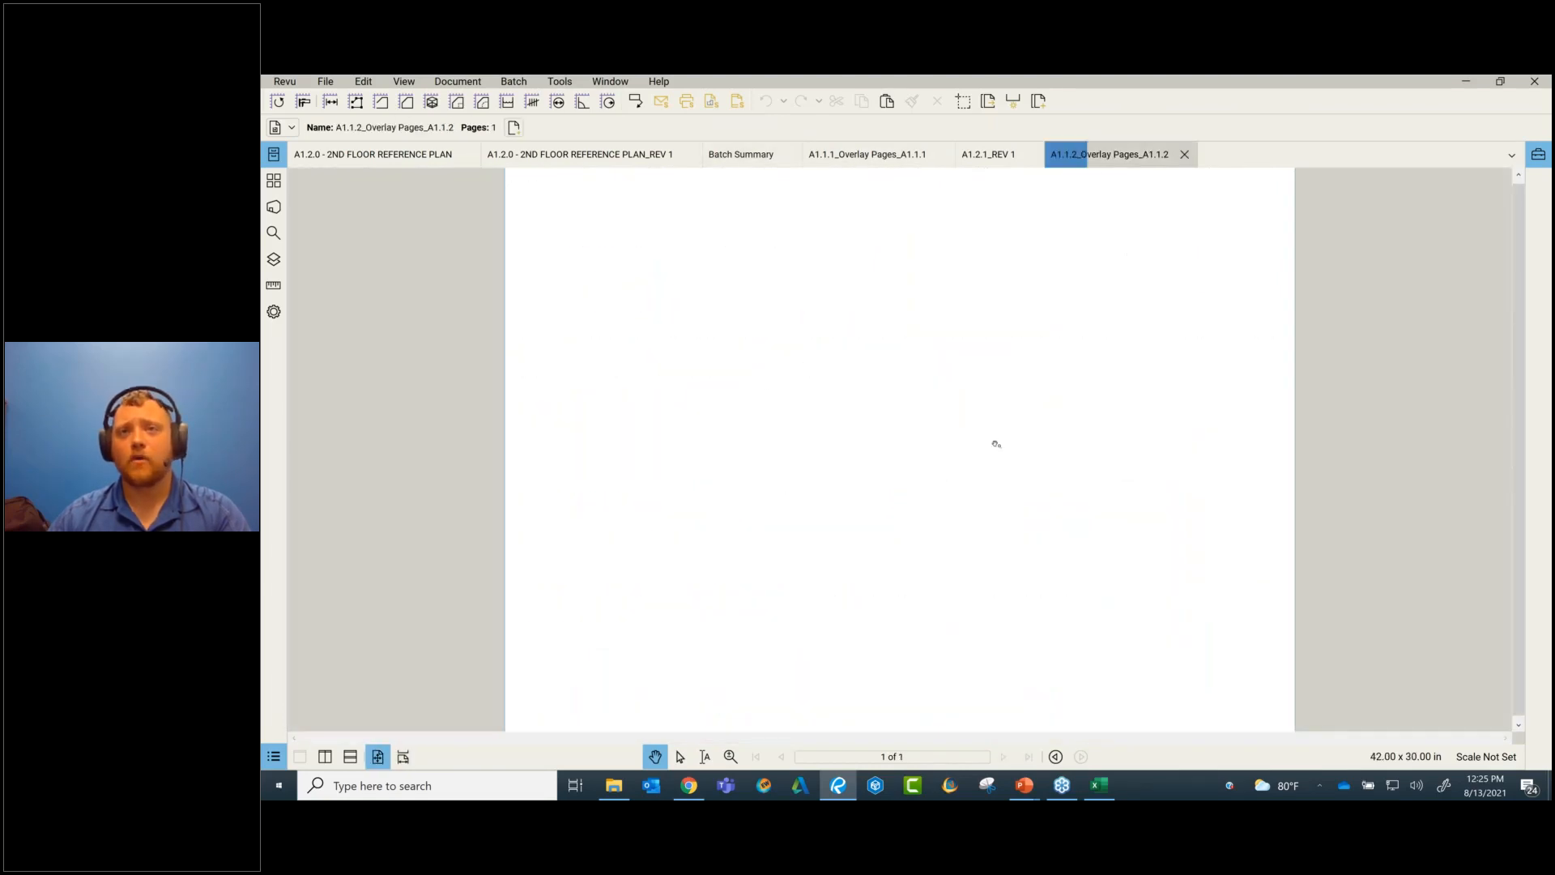
pyautogui.scroll(5, 919, 411)
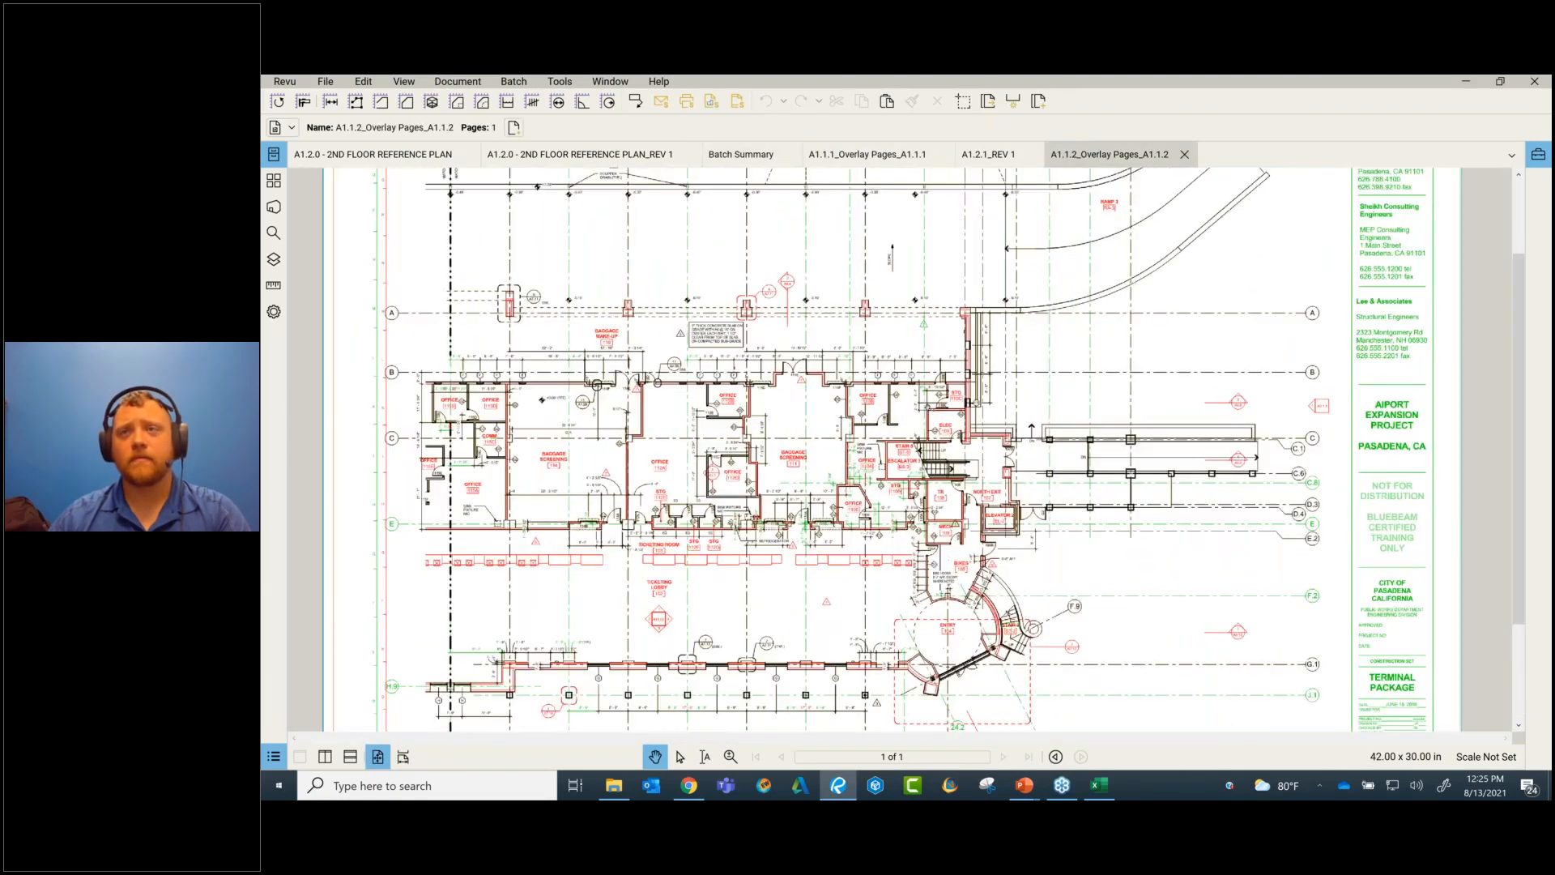
pyautogui.scroll(-8, 930, 405)
pyautogui.moveTo(810, 391); pyautogui.dragTo(873, 403)
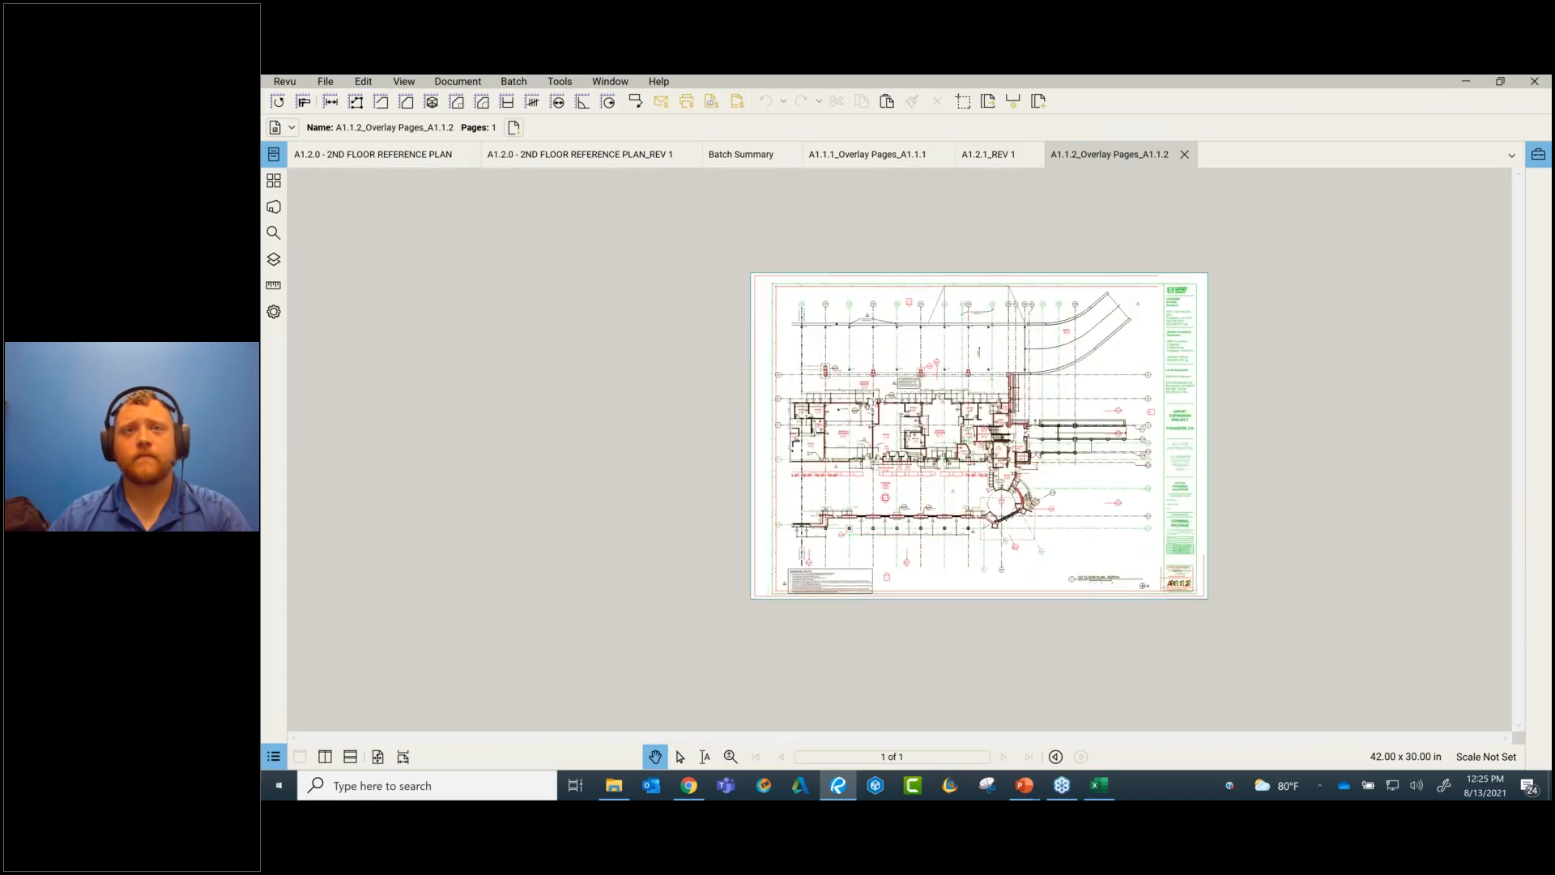
pyautogui.scroll(4, 873, 403)
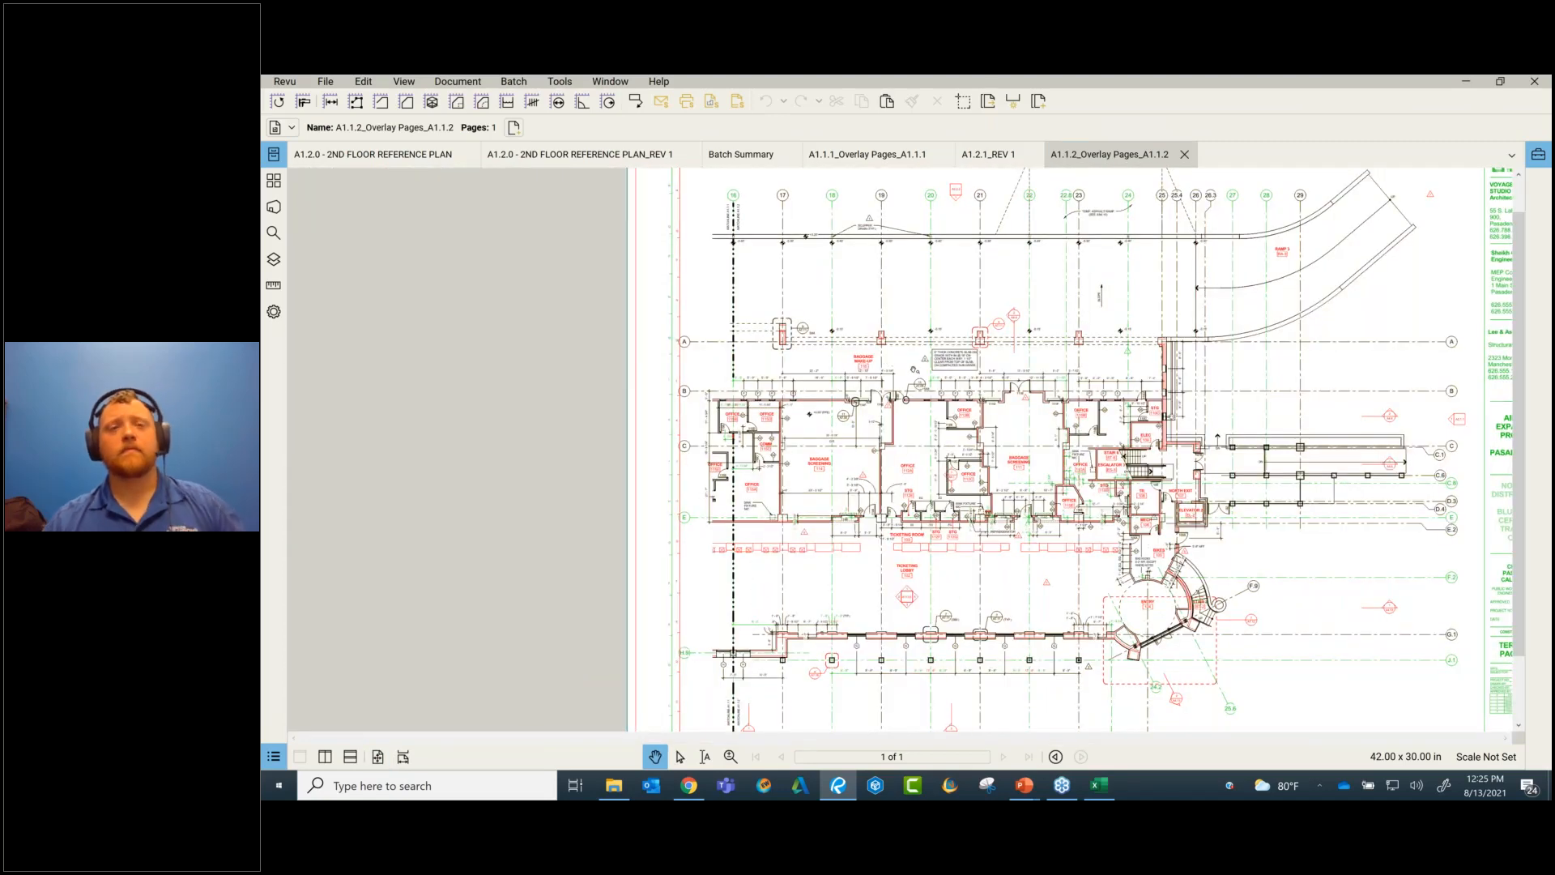
pyautogui.scroll(2, 924, 385)
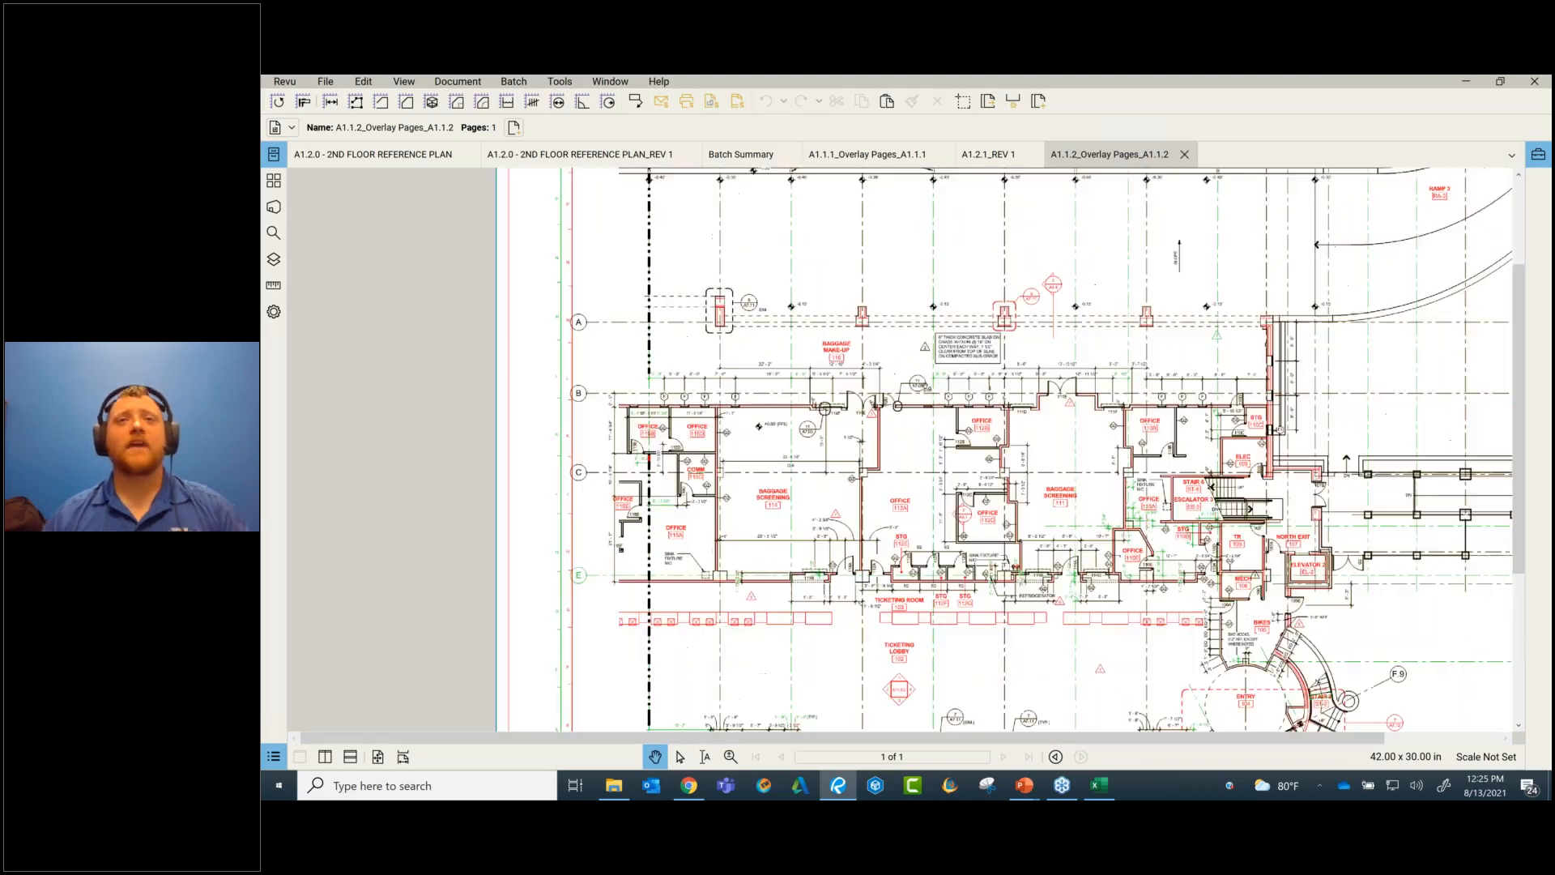